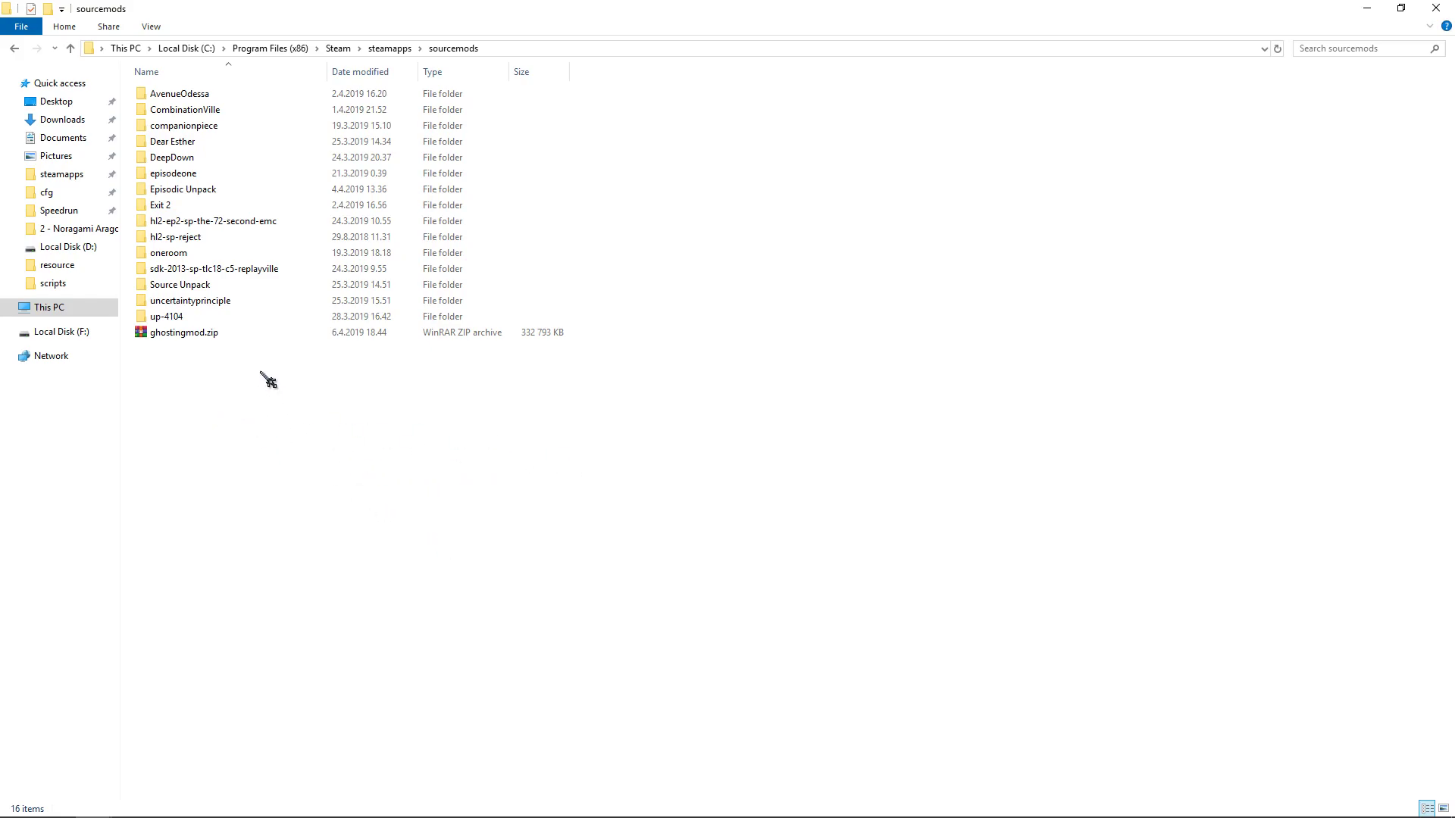
- Extract ghostingmod.zip into the sourcemods folder and delete the archive
left_click(203, 335)
right_click(204, 335)
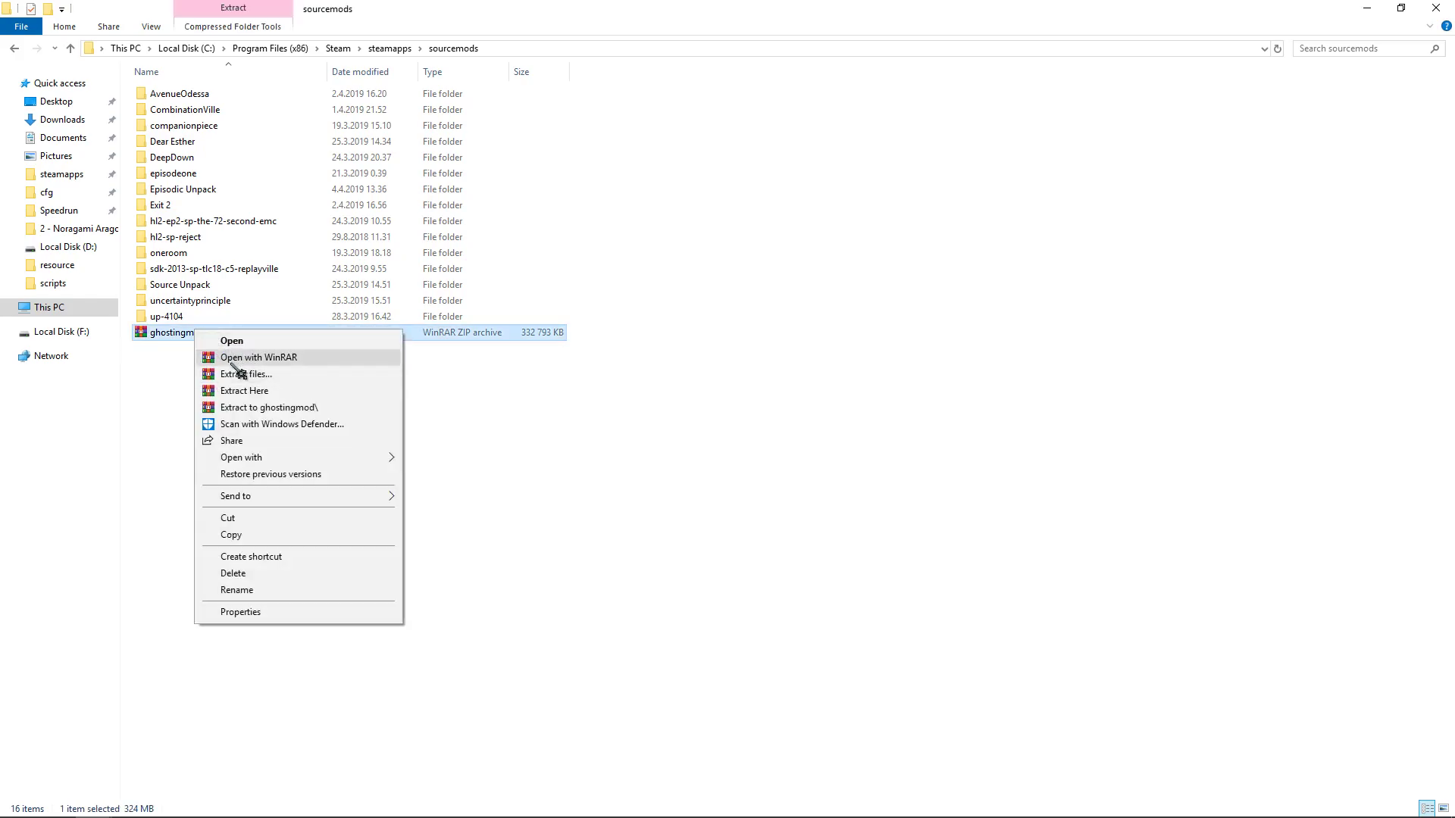
left_click(252, 391)
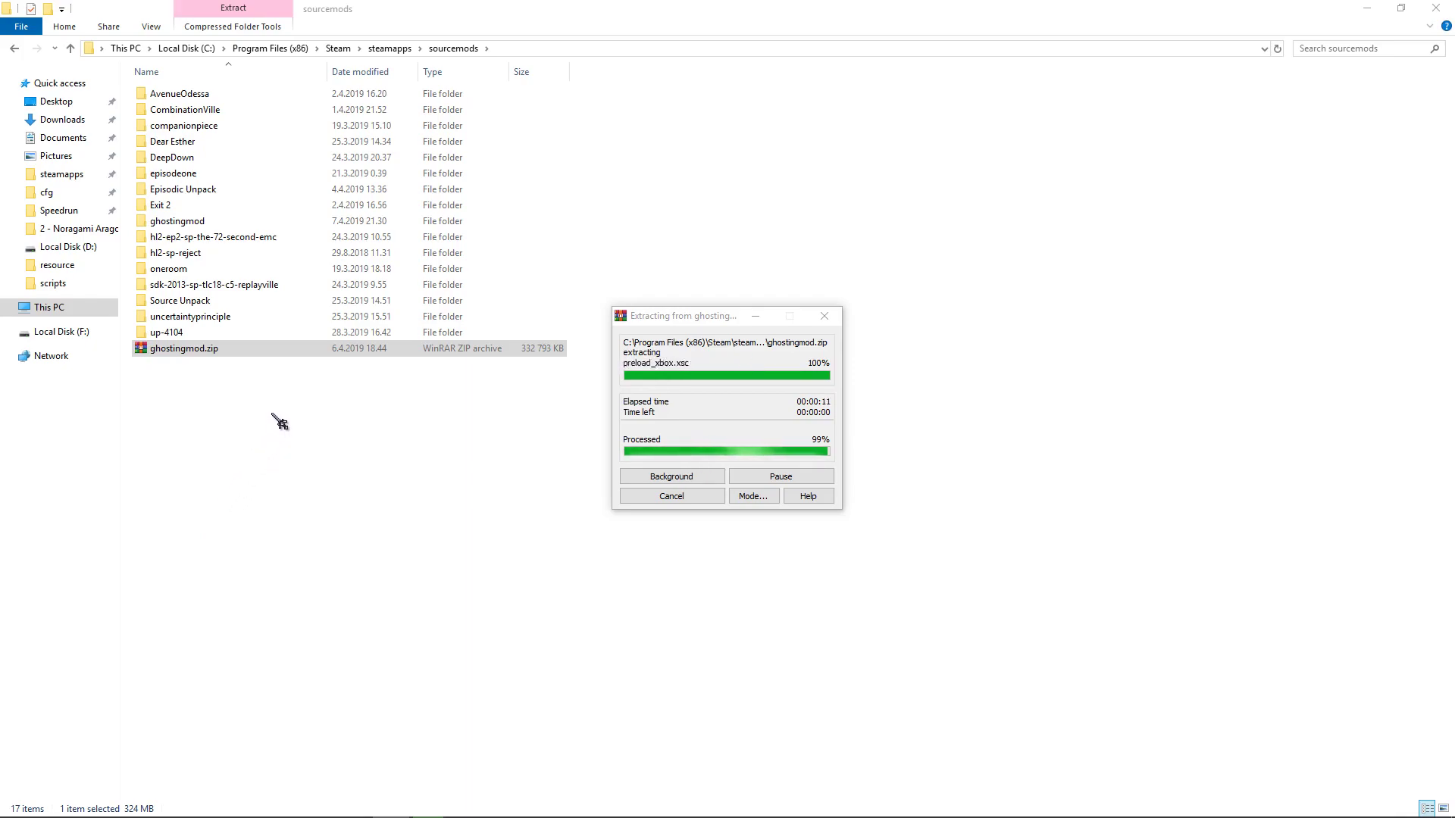
key("Delete")
left_click(184, 351)
key("Delete")
- Exit Steam and restart the client
right_click(353, 803)
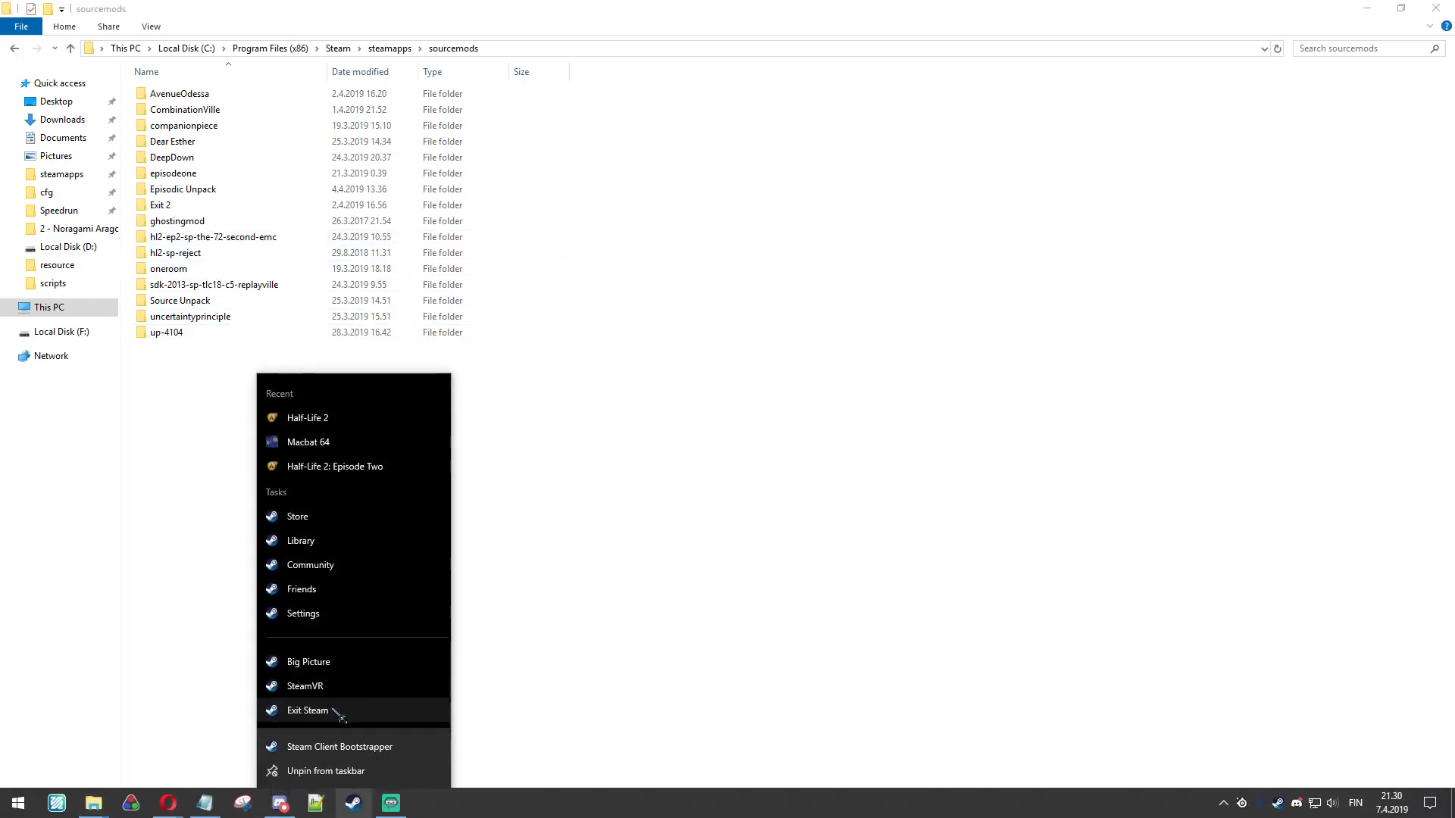
left_click(291, 708)
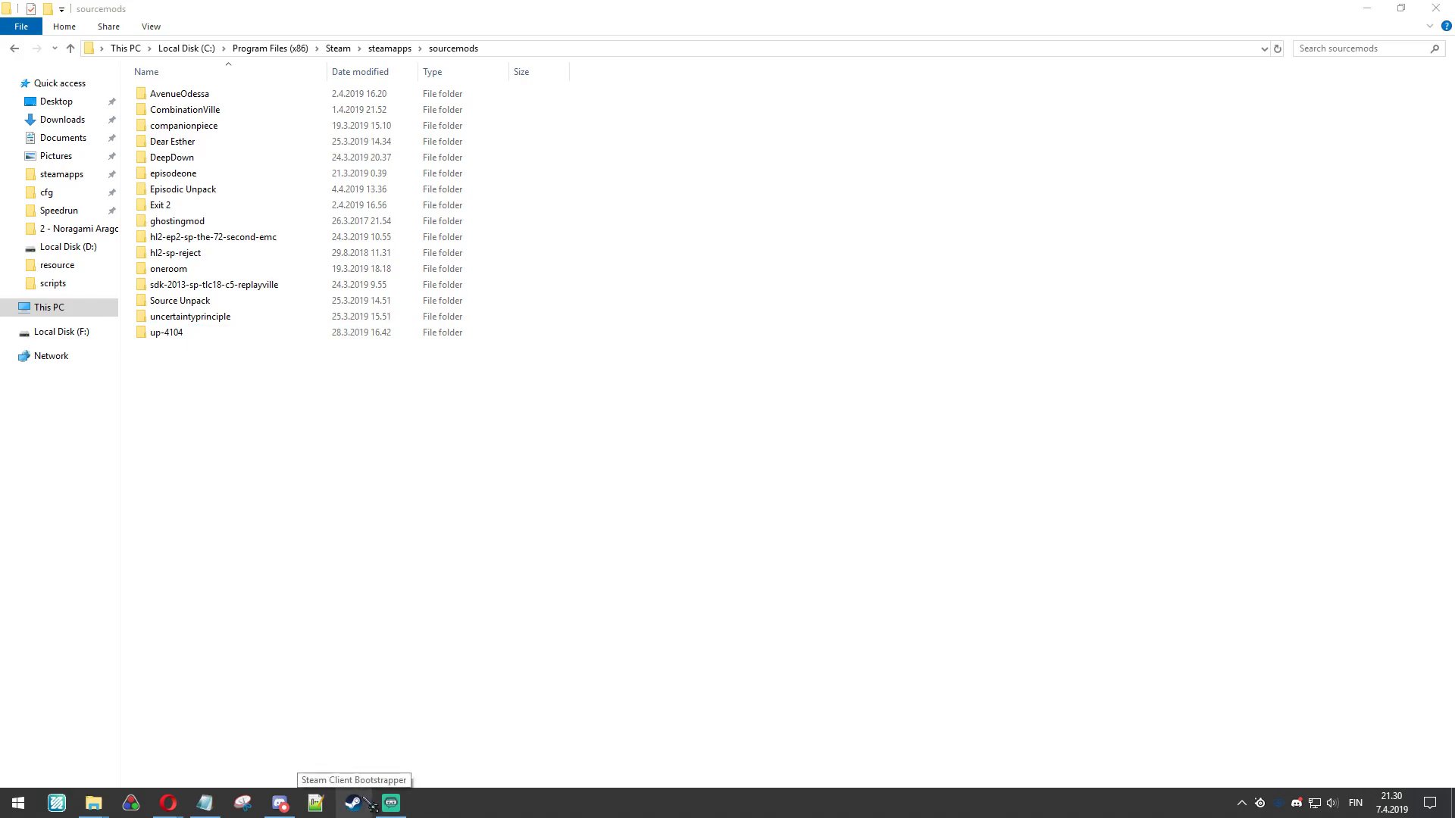
left_click(288, 454)
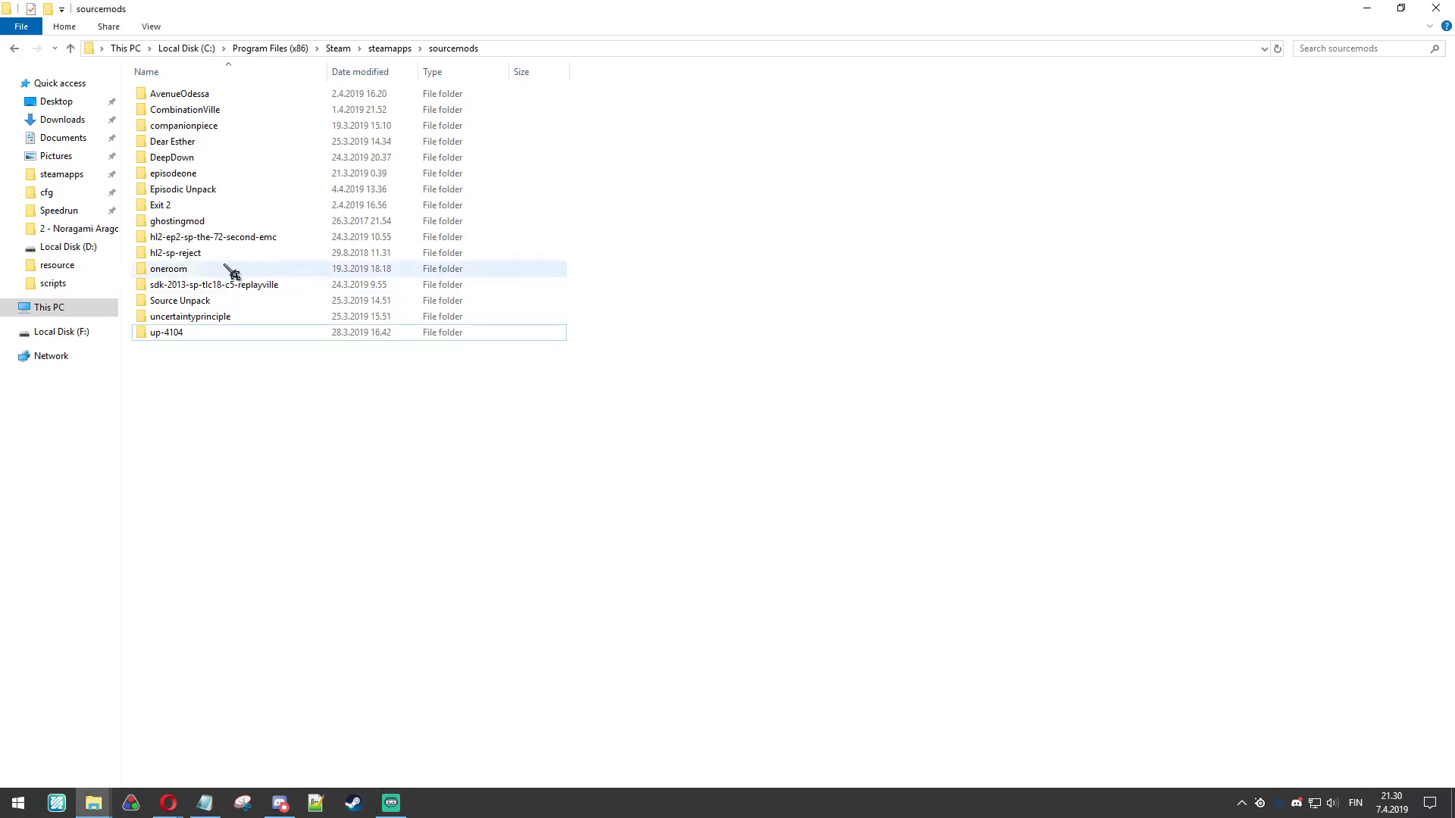
- Open ClientScheme.res from the ghostingmod resource folder in Notepad
double_click(229, 224)
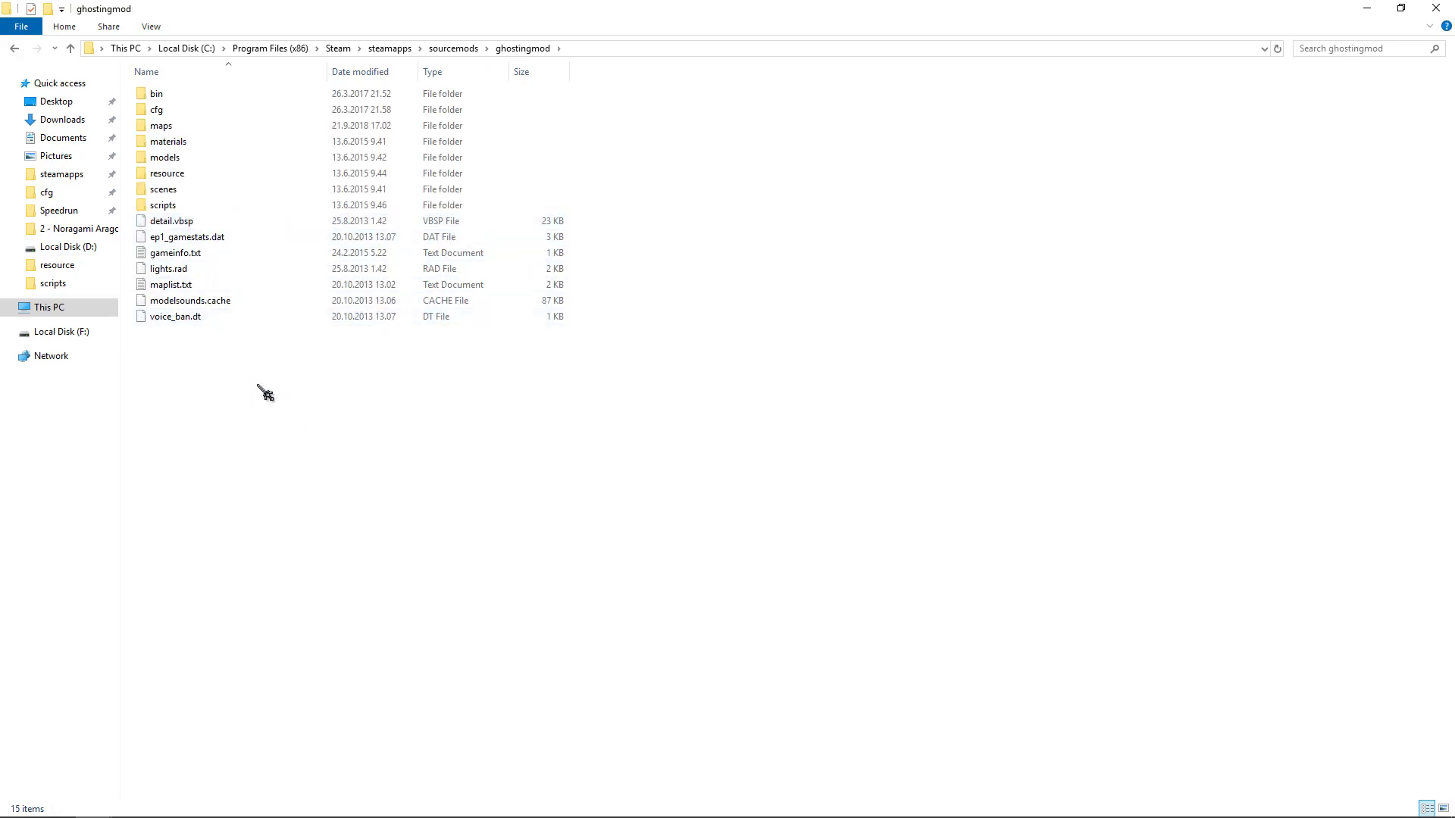
double_click(168, 173)
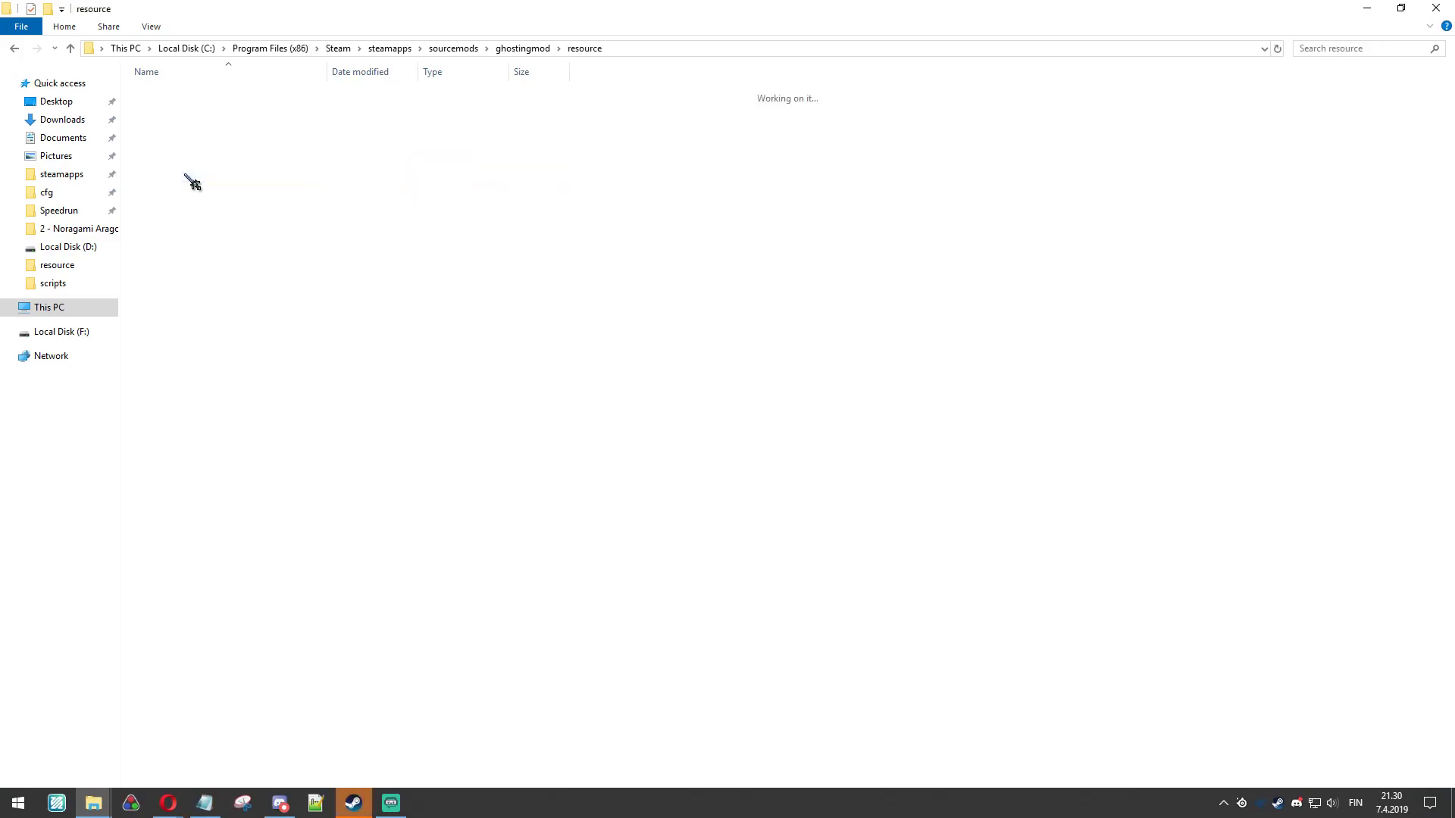
right_click(353, 802)
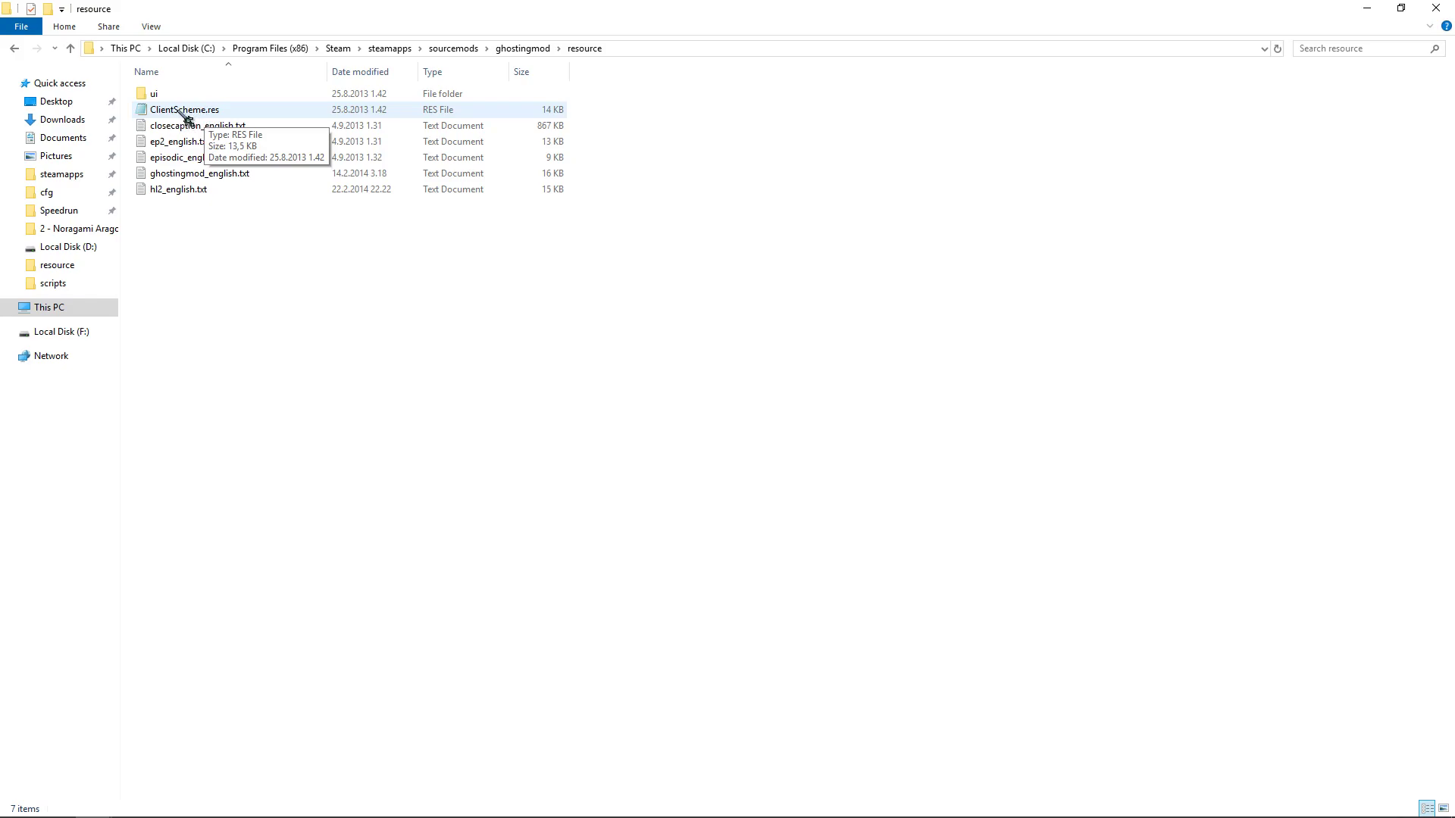
double_click(185, 115)
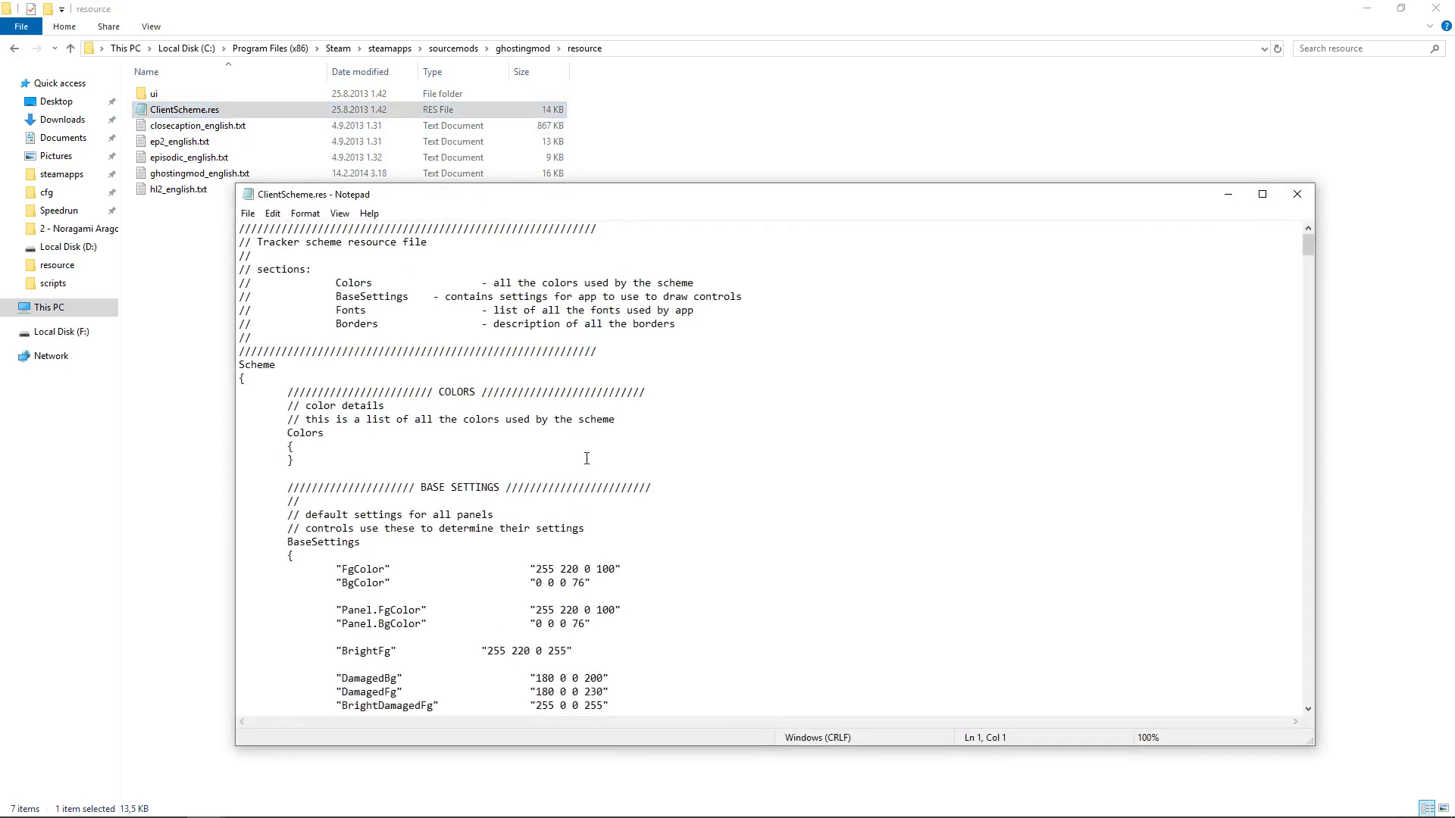
- Look through the BaseSettings section of ClientScheme.res for the HUD colour, weapon selection and menu position entries
scroll(587, 459, "down", 1)
scroll(547, 453, "up", 1)
scroll(531, 472, "down", 5)
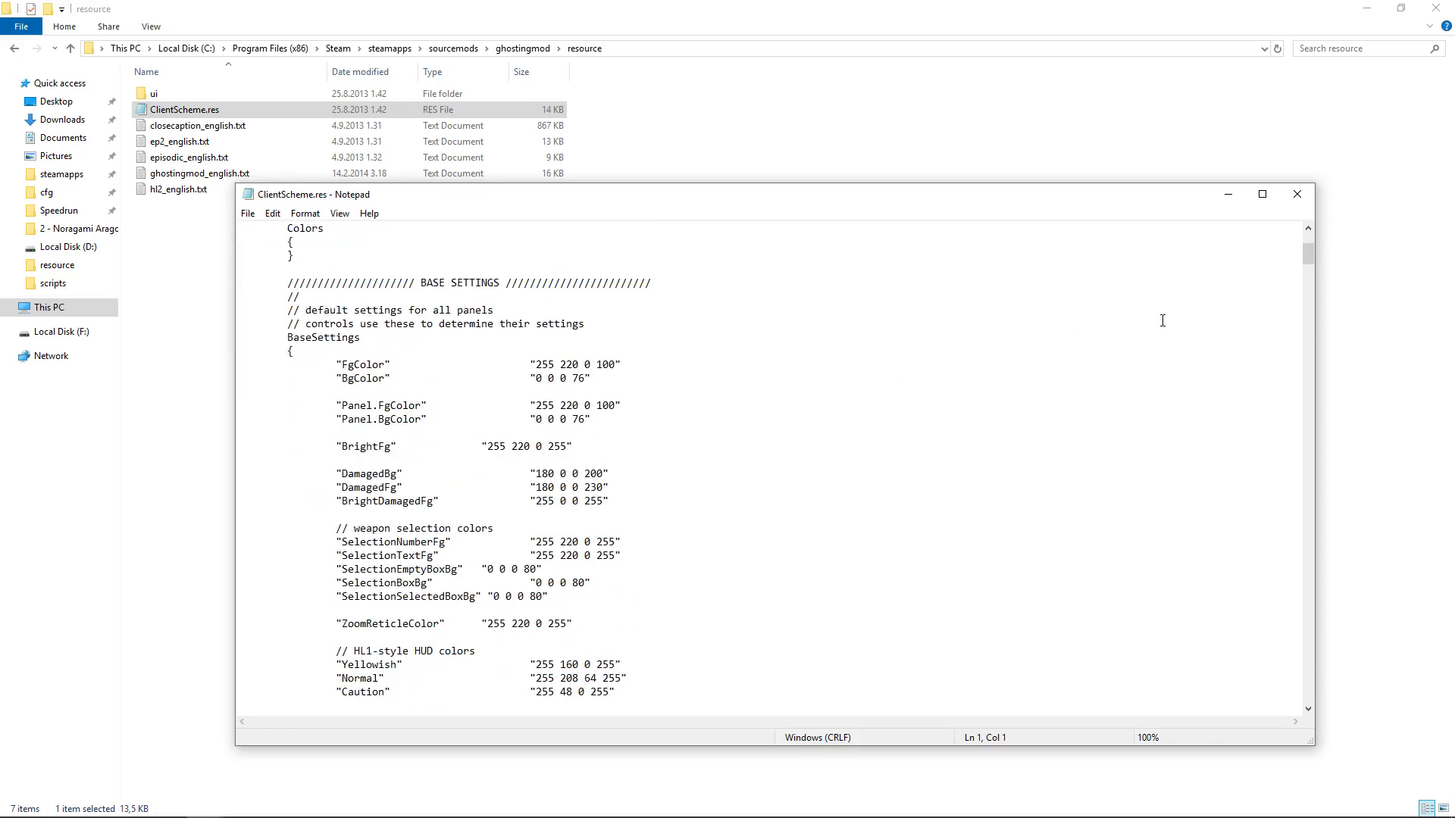
left_click_drag(1308, 255, 1340, 309)
scroll(1088, 316, "up", 20)
scroll(567, 438, "up", 6)
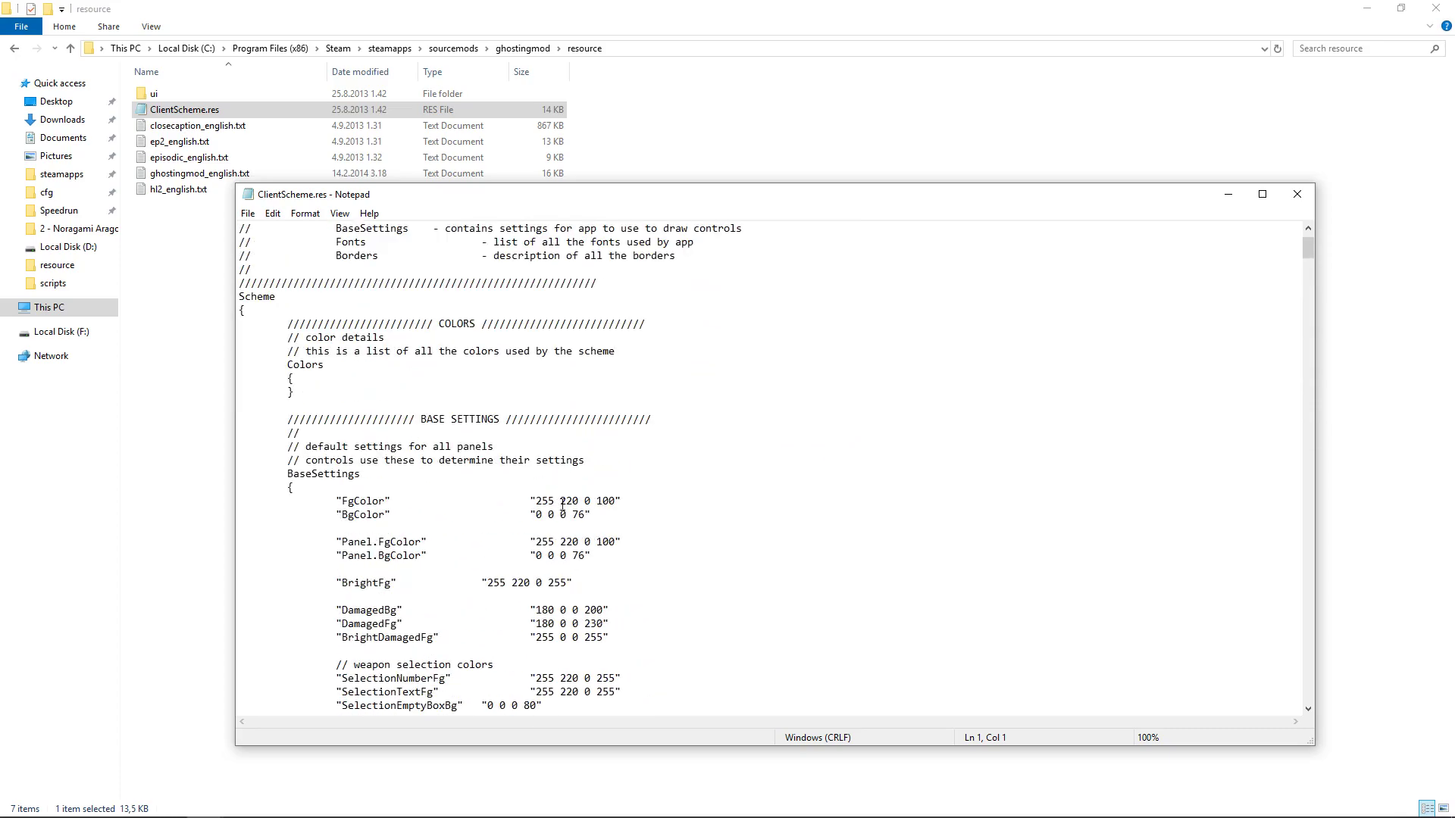
mouse_move(348, 496)
left_mouse_down()
mouse_move(669, 504)
mouse_move(338, 513)
left_mouse_up()
left_click(337, 512)
scroll(602, 546, "down", 4)
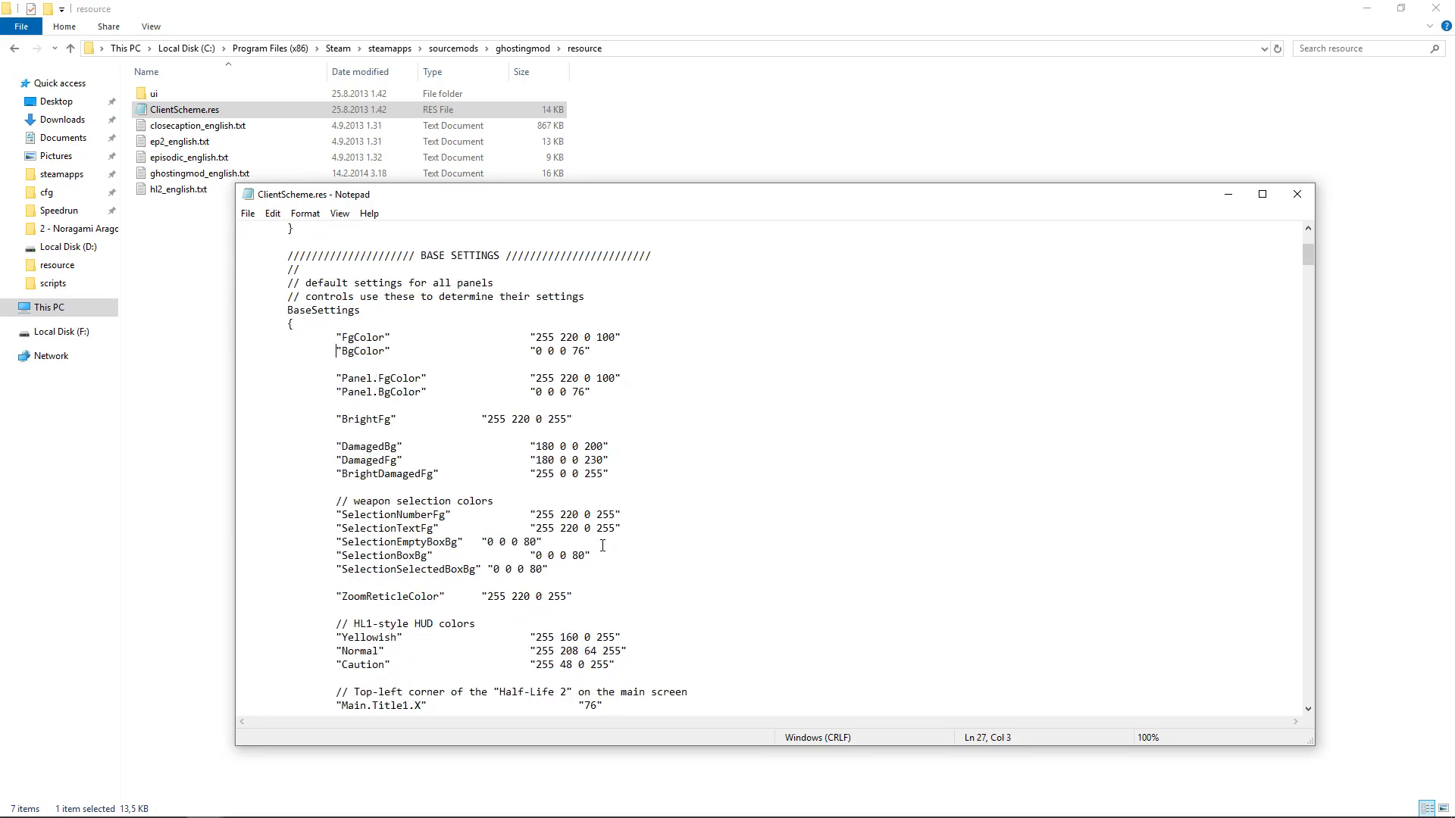
scroll(580, 495, "down", 11)
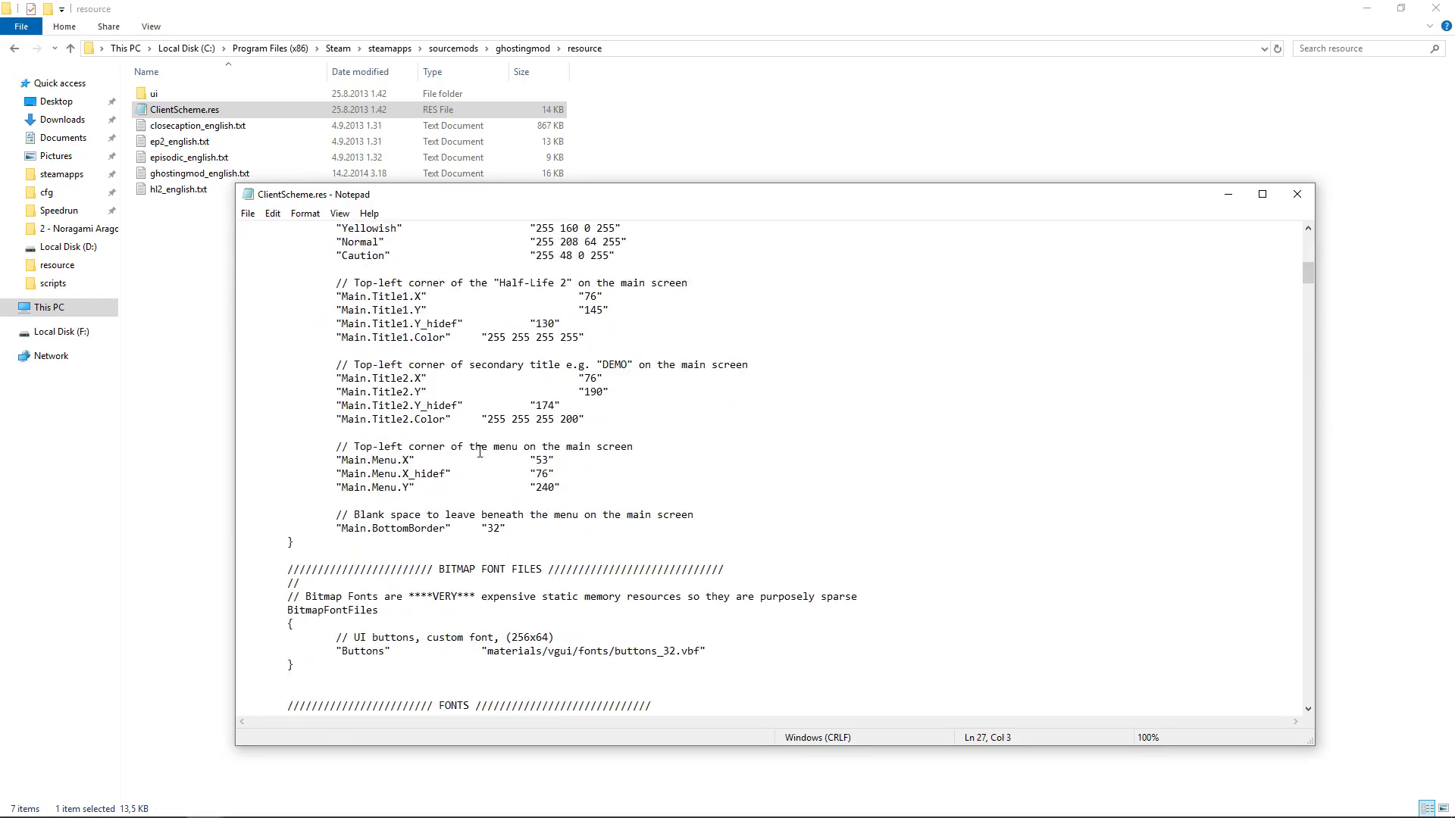
scroll(480, 452, "up", 6)
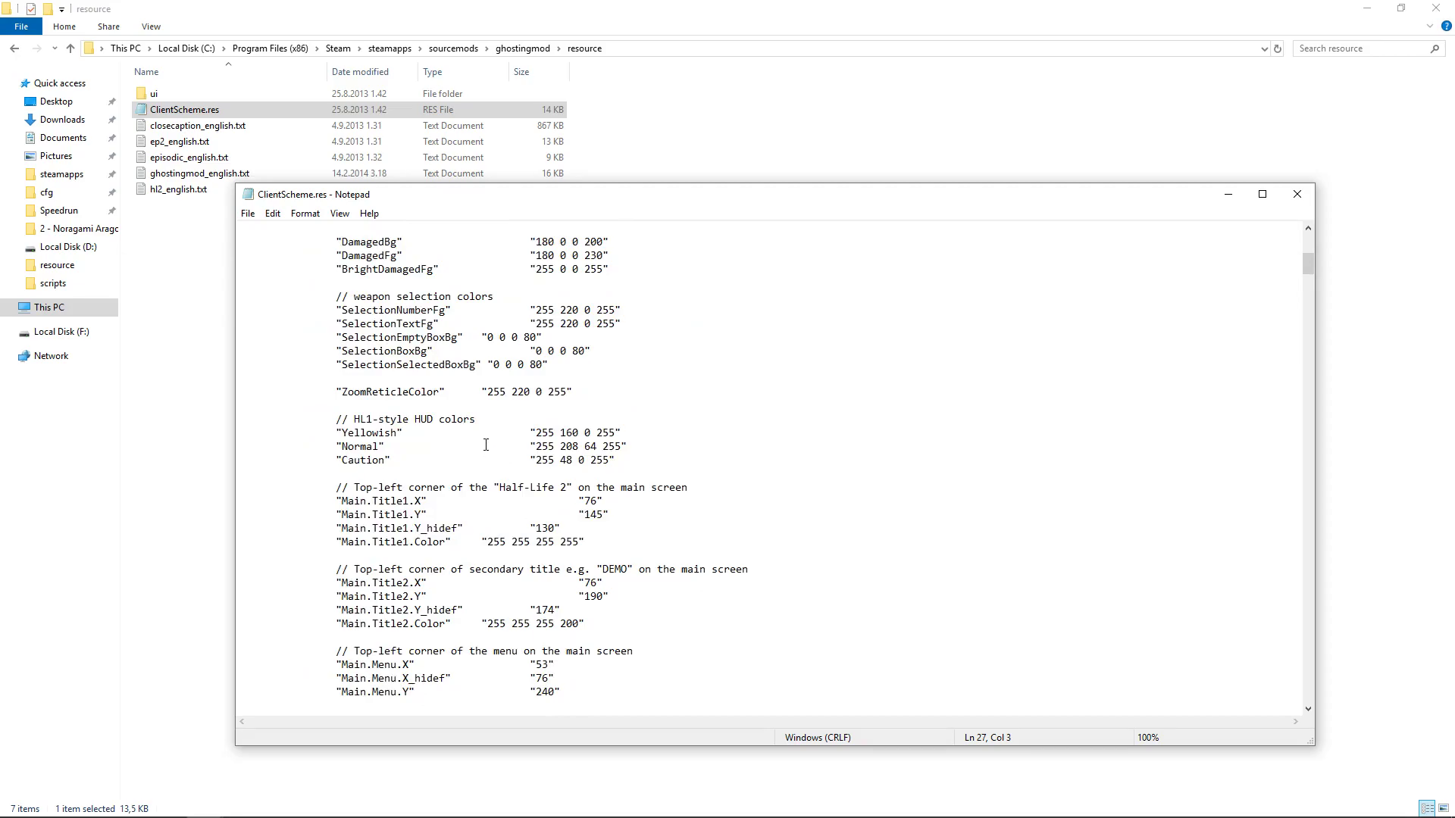
scroll(486, 445, "up", 8)
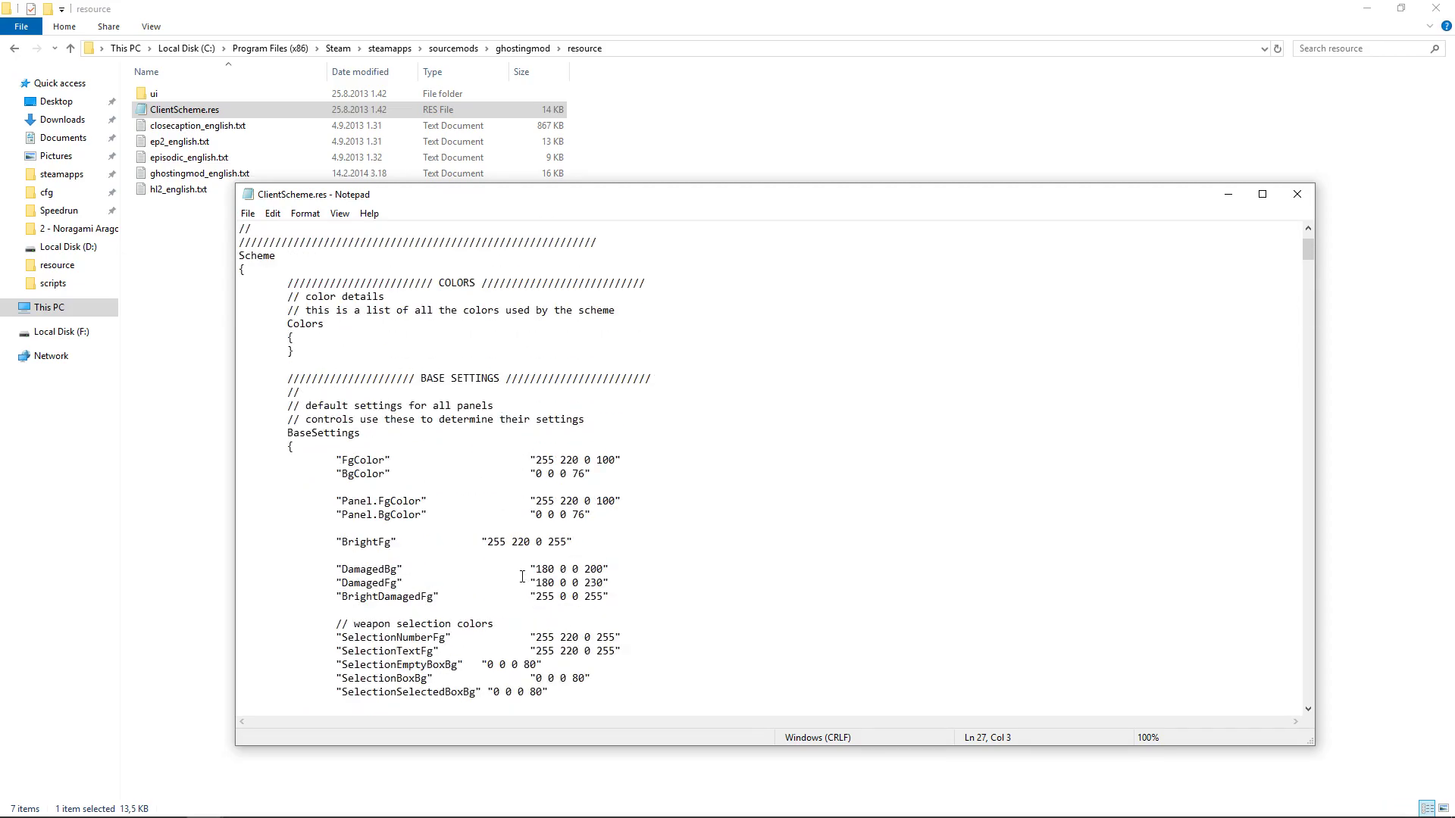
scroll(544, 461, "down", 6)
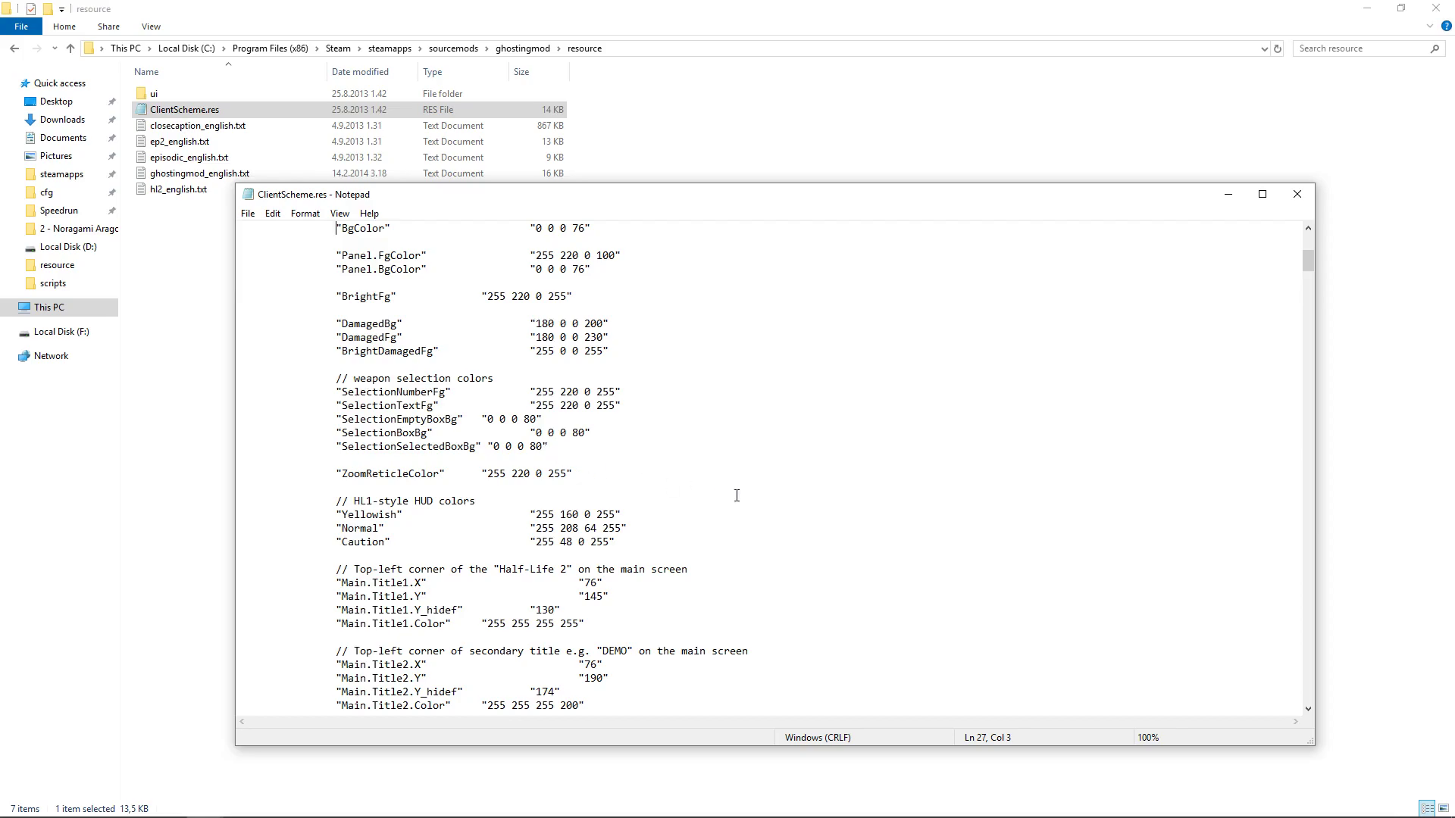
scroll(747, 500, "up", 5)
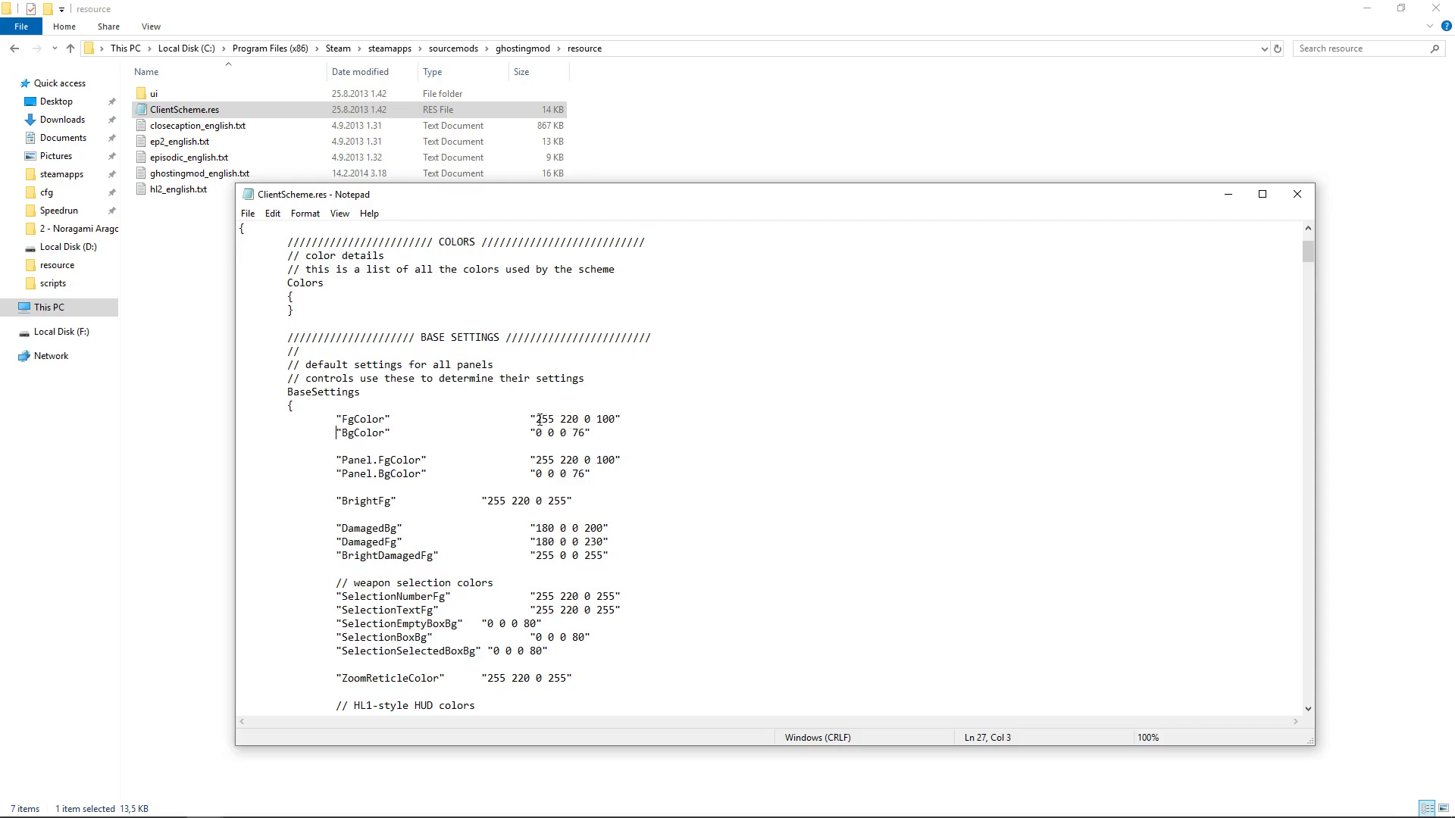
- Examine the individual numbers of the FgColor value in BaseSettings, including the last one
left_click_drag(537, 419, 564, 420)
left_click(561, 419)
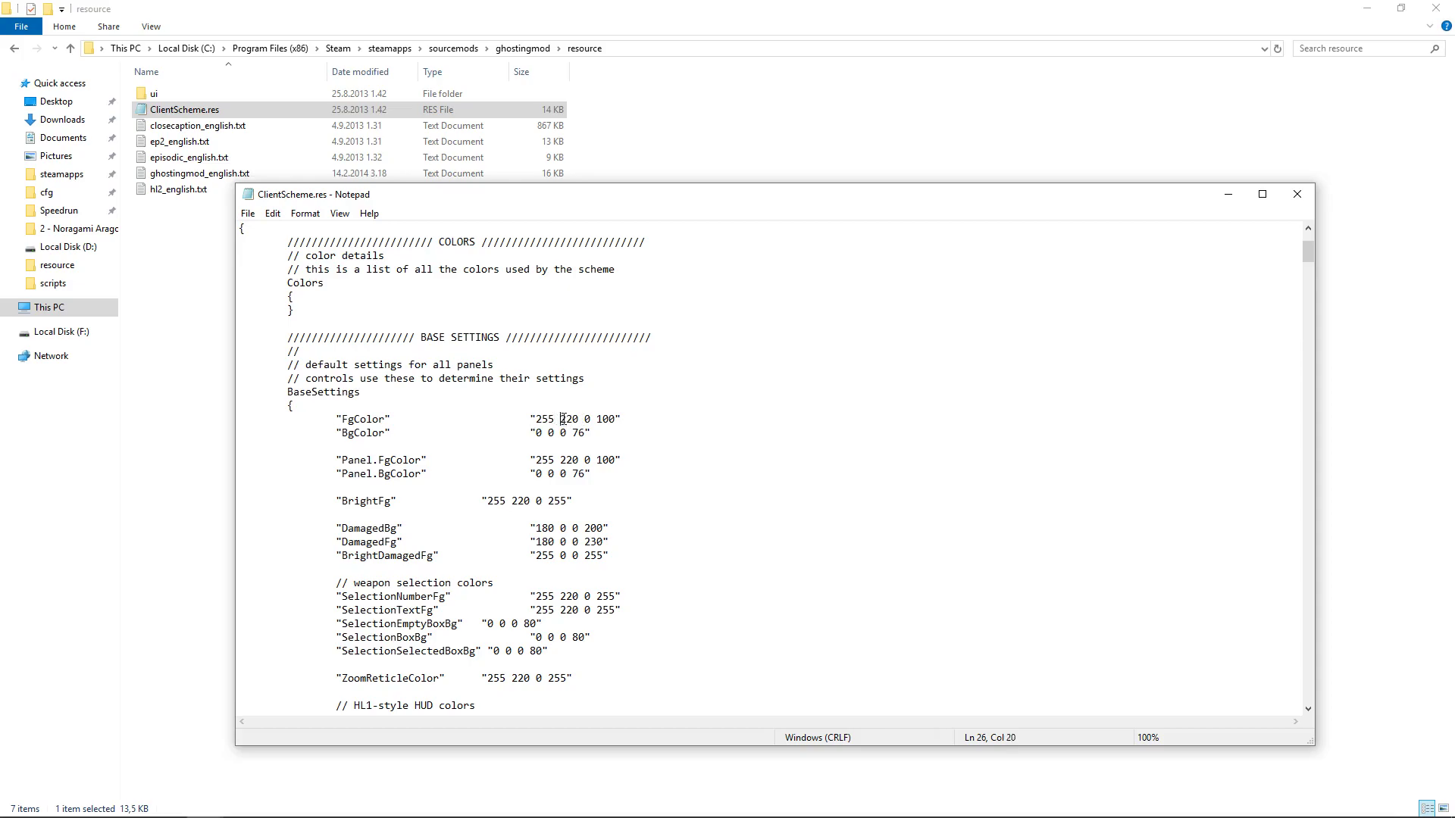
left_click(598, 418)
left_click_drag(597, 419, 614, 420)
left_click(614, 421)
left_click(610, 419)
- Switch to the Name that Color page in Opera and pick the lighter purple #A794BC to check its RGB values
mouse_move(170, 804)
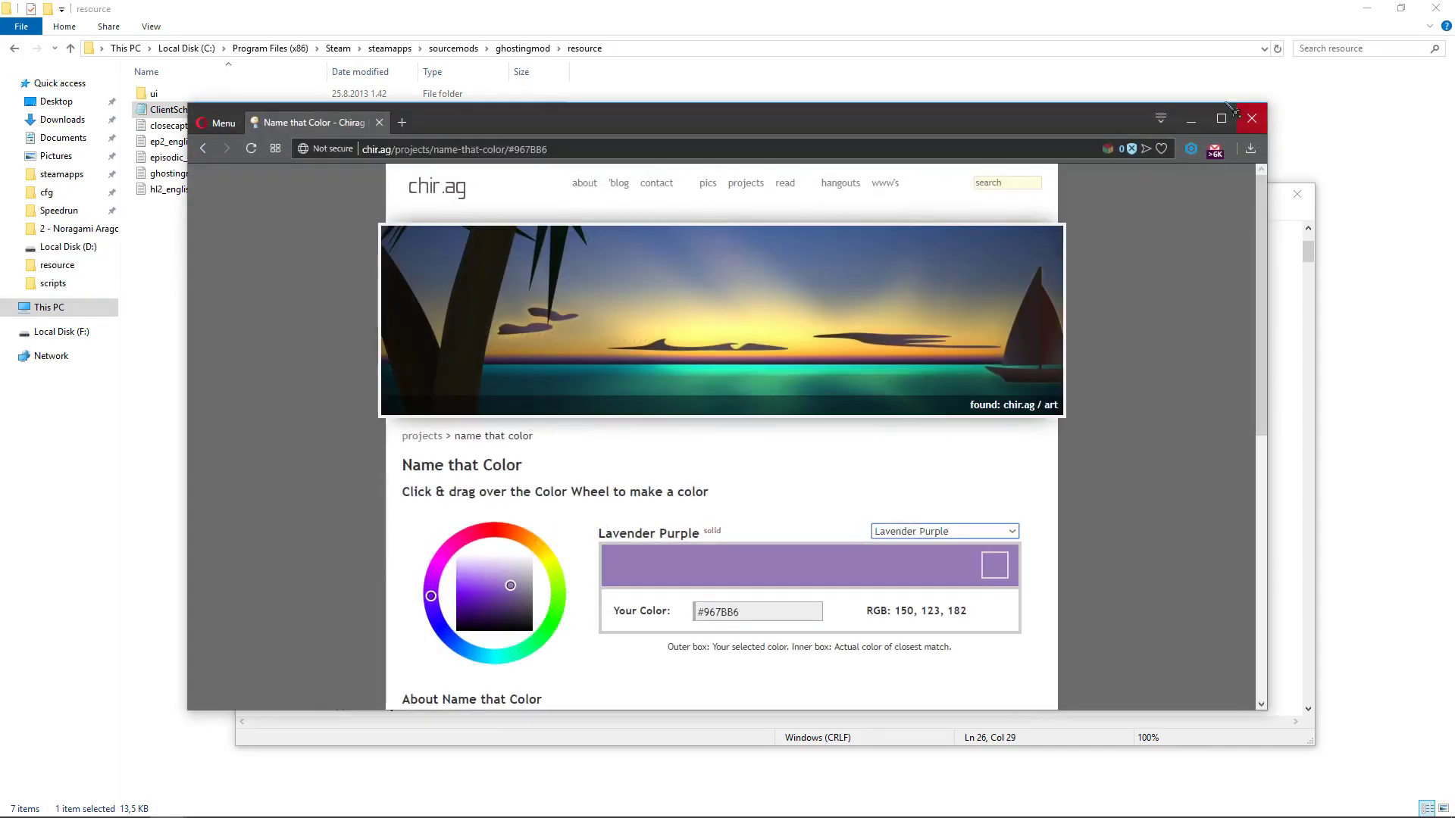
left_click(1226, 120)
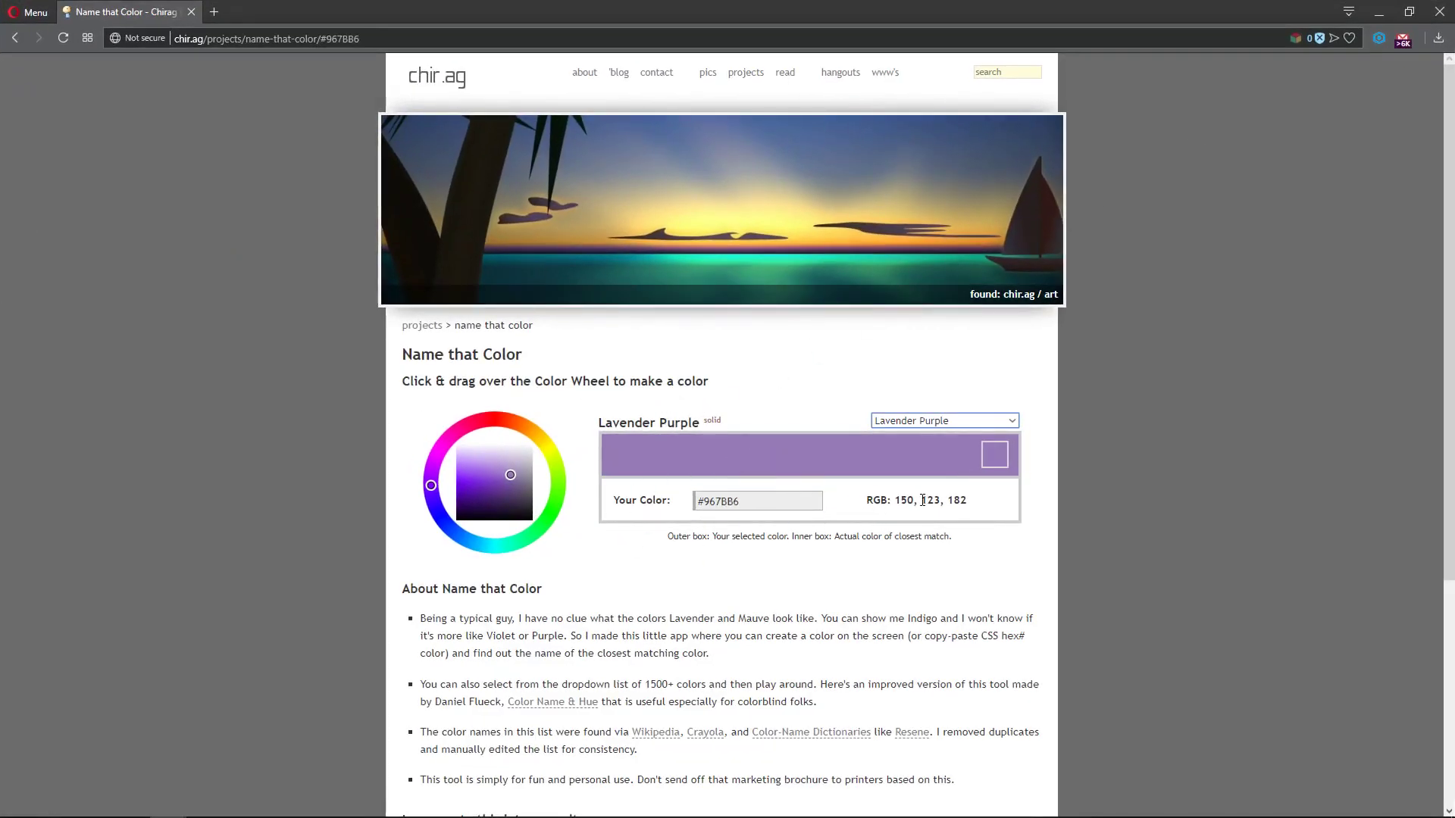
left_click(512, 497)
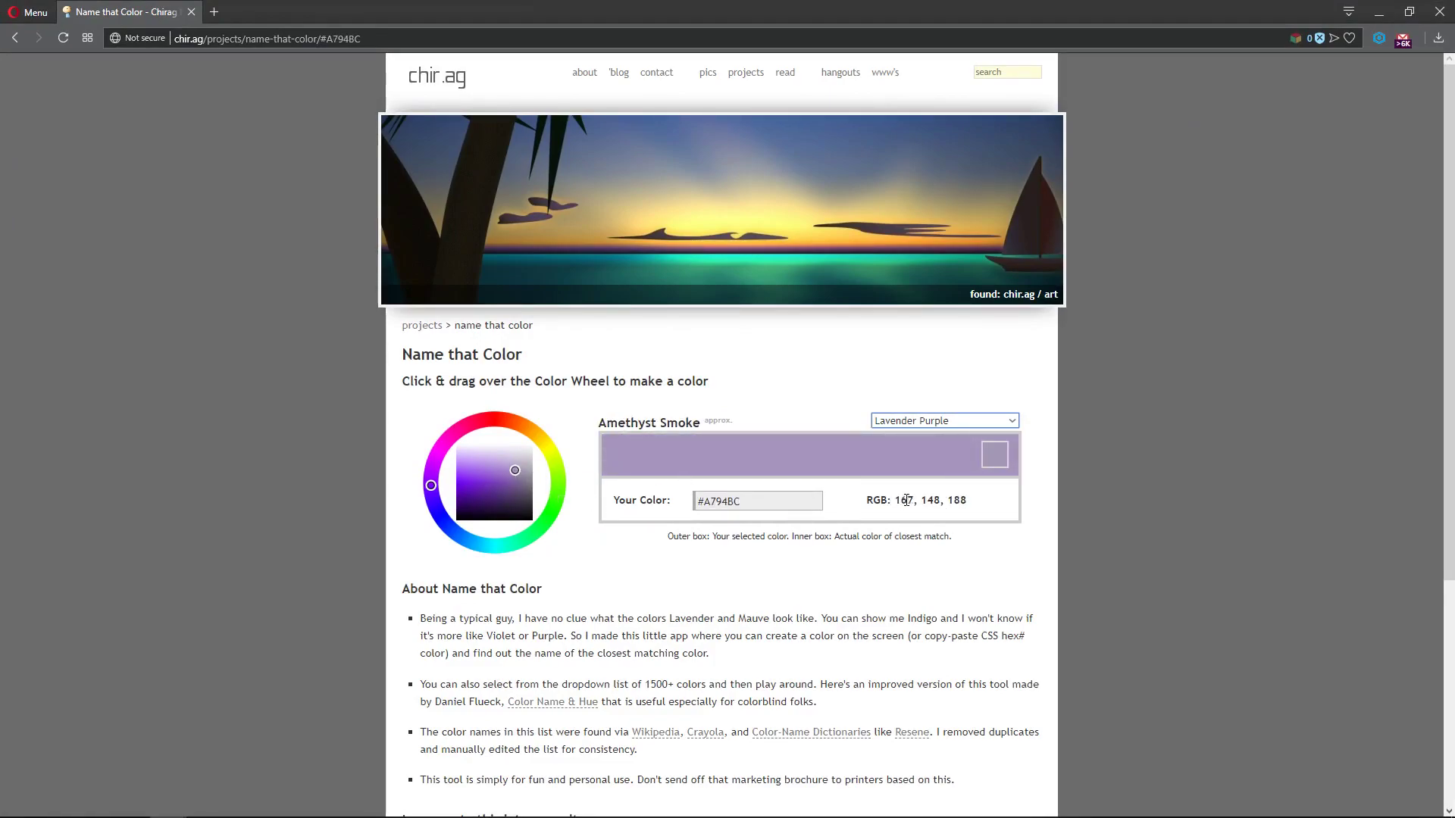
left_click(1379, 12)
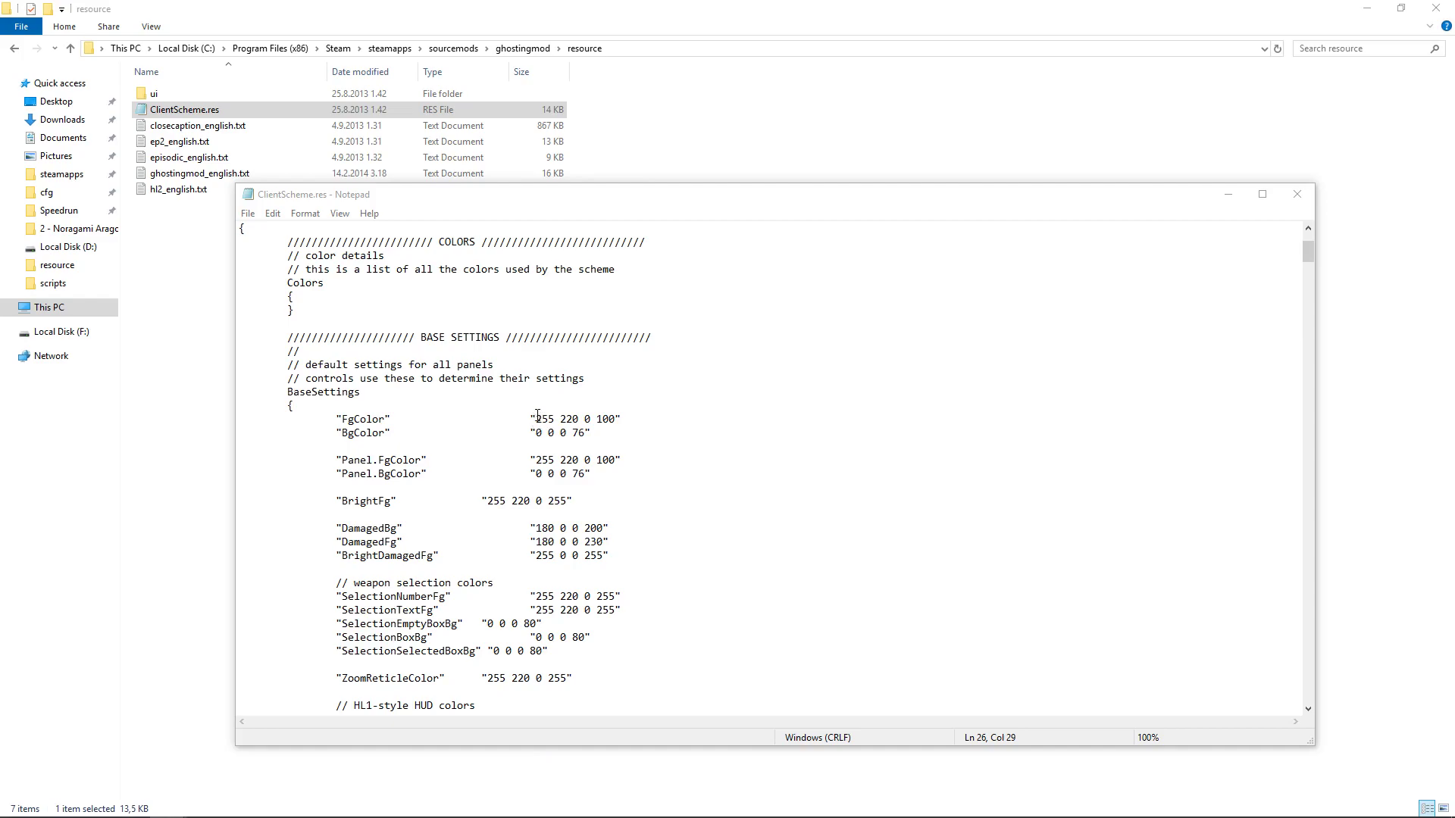
- Mark the FgColor numbers in Notepad, return to Name that Color, and pick the gold shade #A8822E on the wheel
left_click_drag(537, 415, 574, 415)
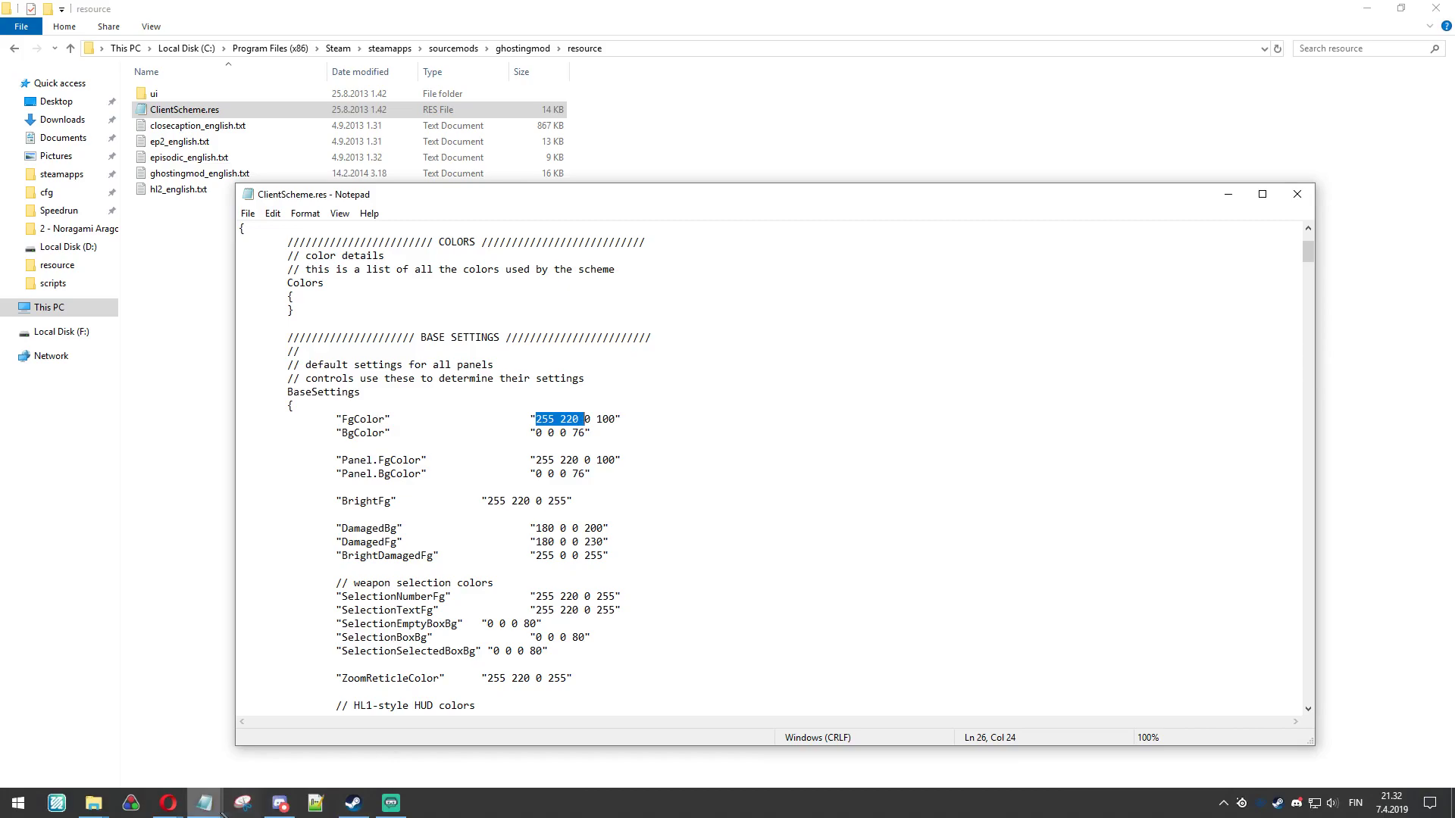
left_click(168, 805)
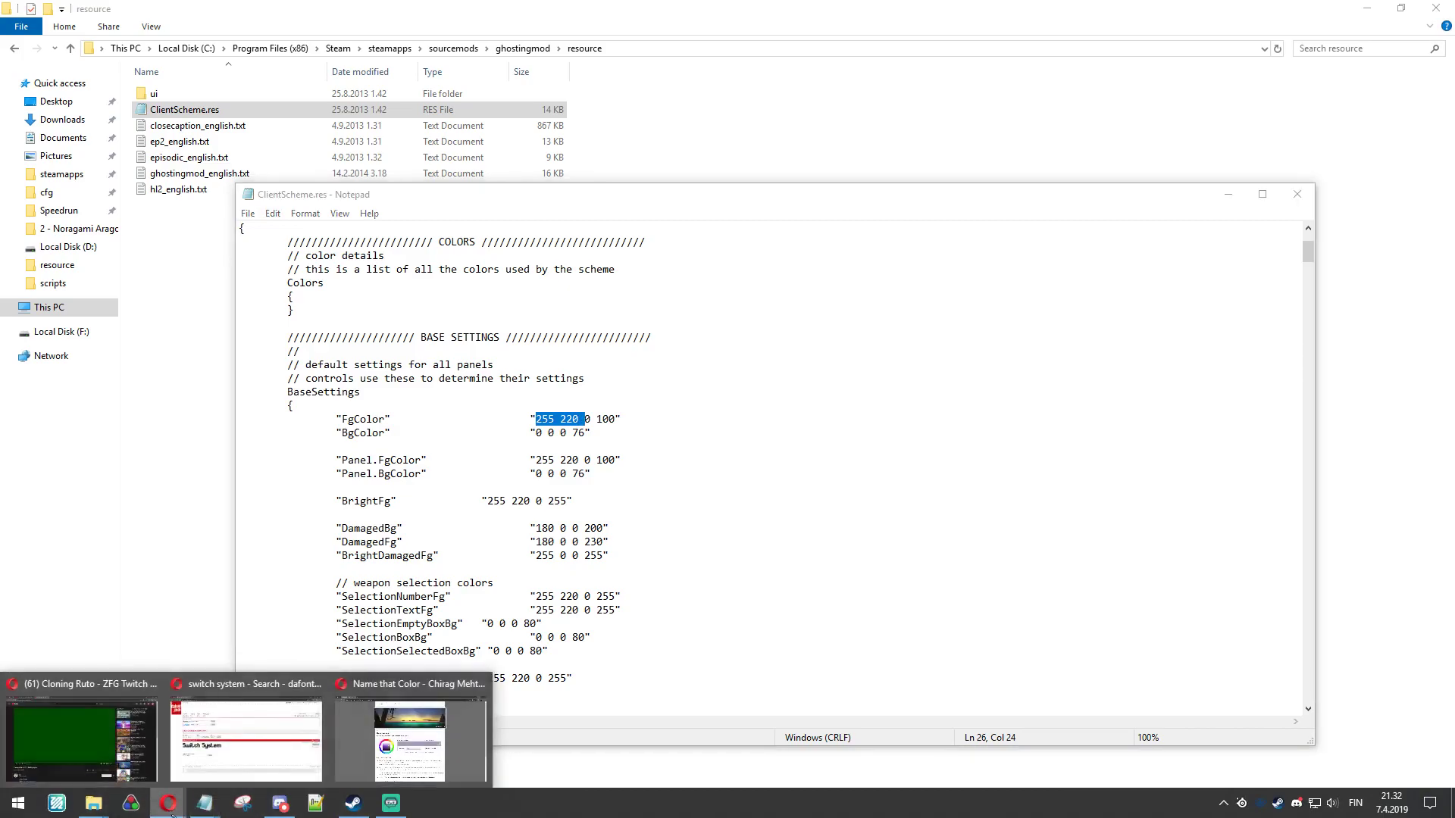
left_click(437, 766)
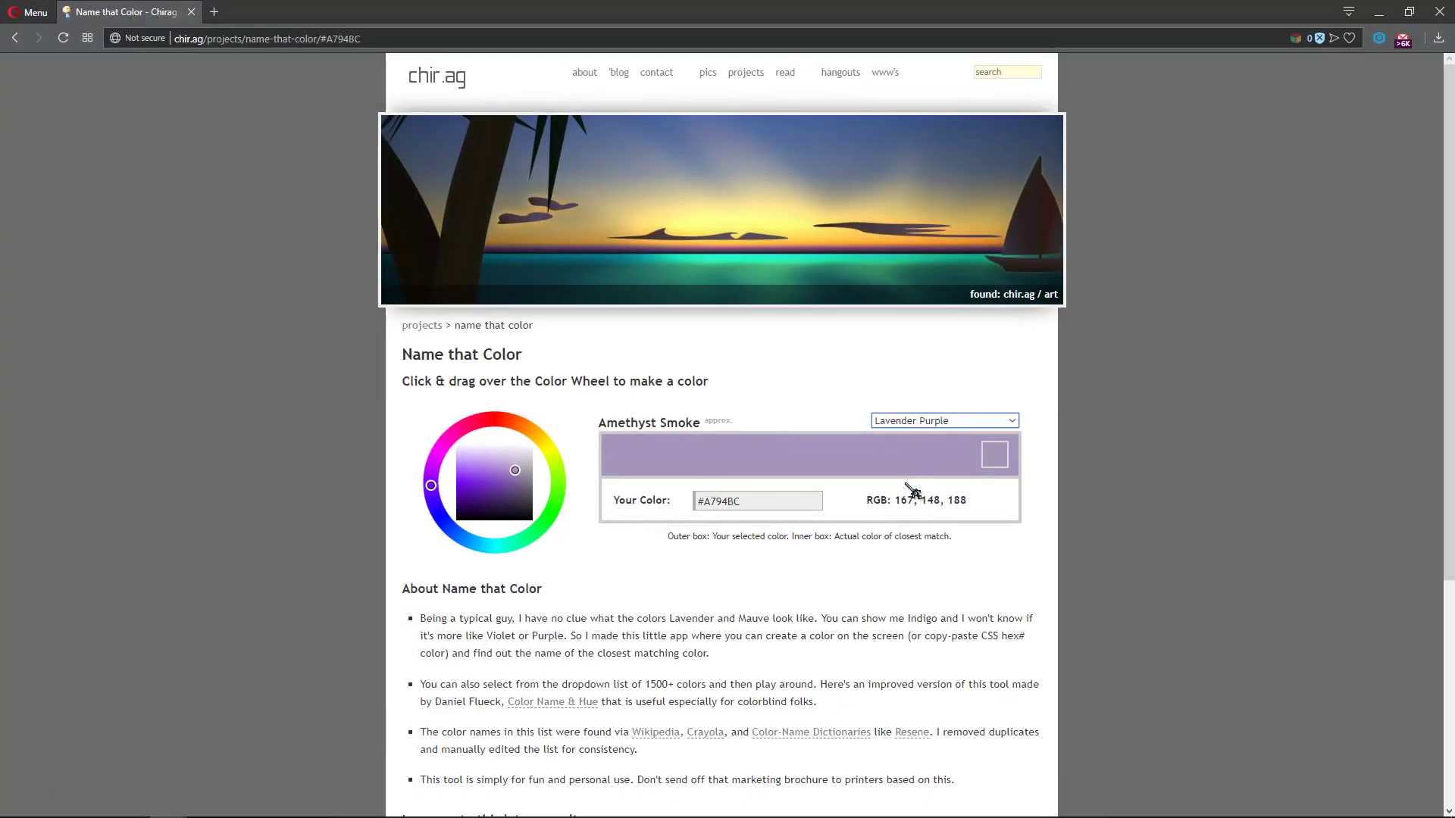
left_click_drag(556, 448, 539, 428)
mouse_move(483, 479)
left_mouse_down()
mouse_move(500, 489)
mouse_move(492, 506)
mouse_move(488, 487)
left_mouse_up()
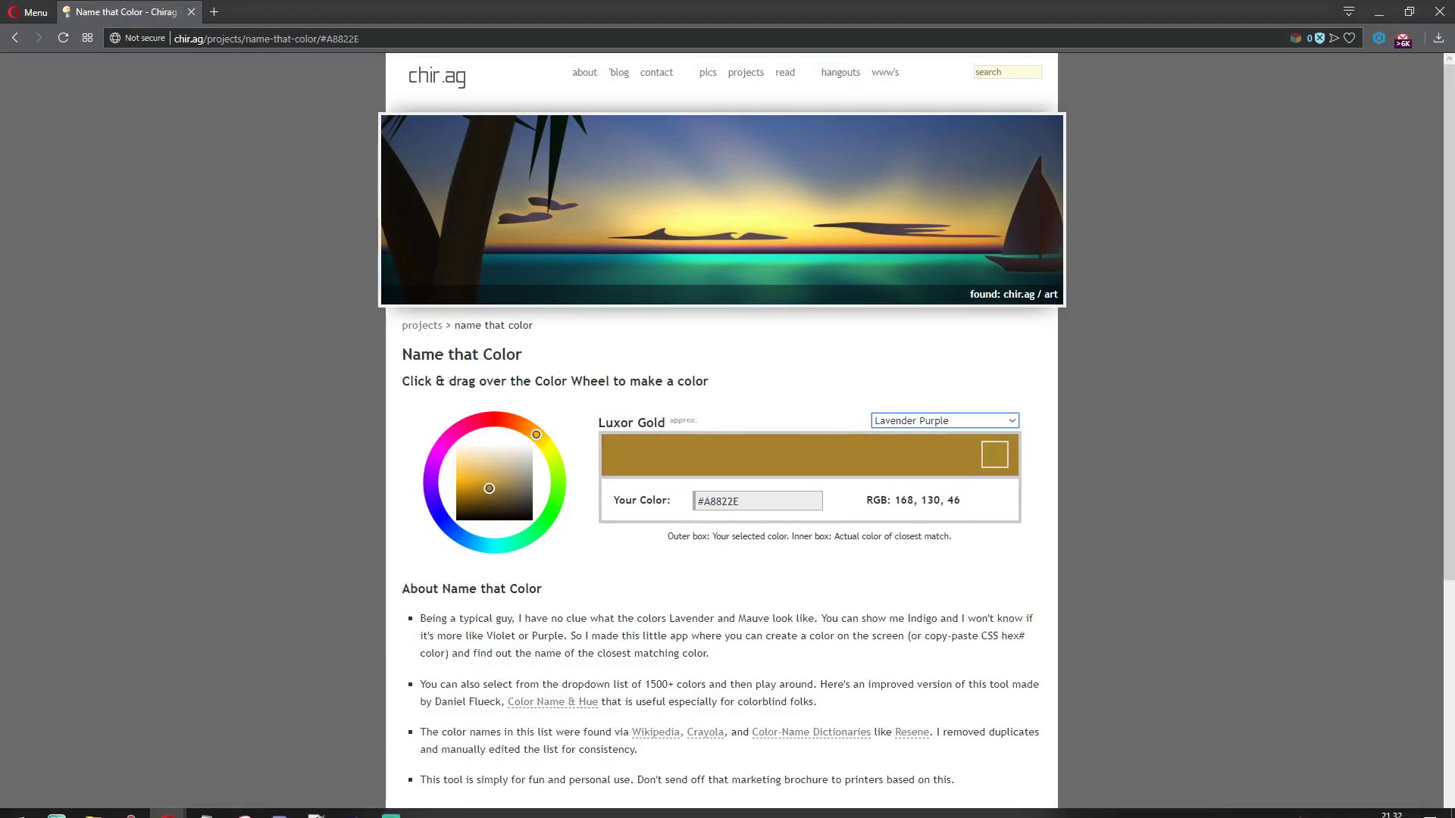
- Switch to Paint, define colour 1 as red 255, green 220, blue 0, and fill the whole canvas with it
left_click(30, 807)
type("paint")
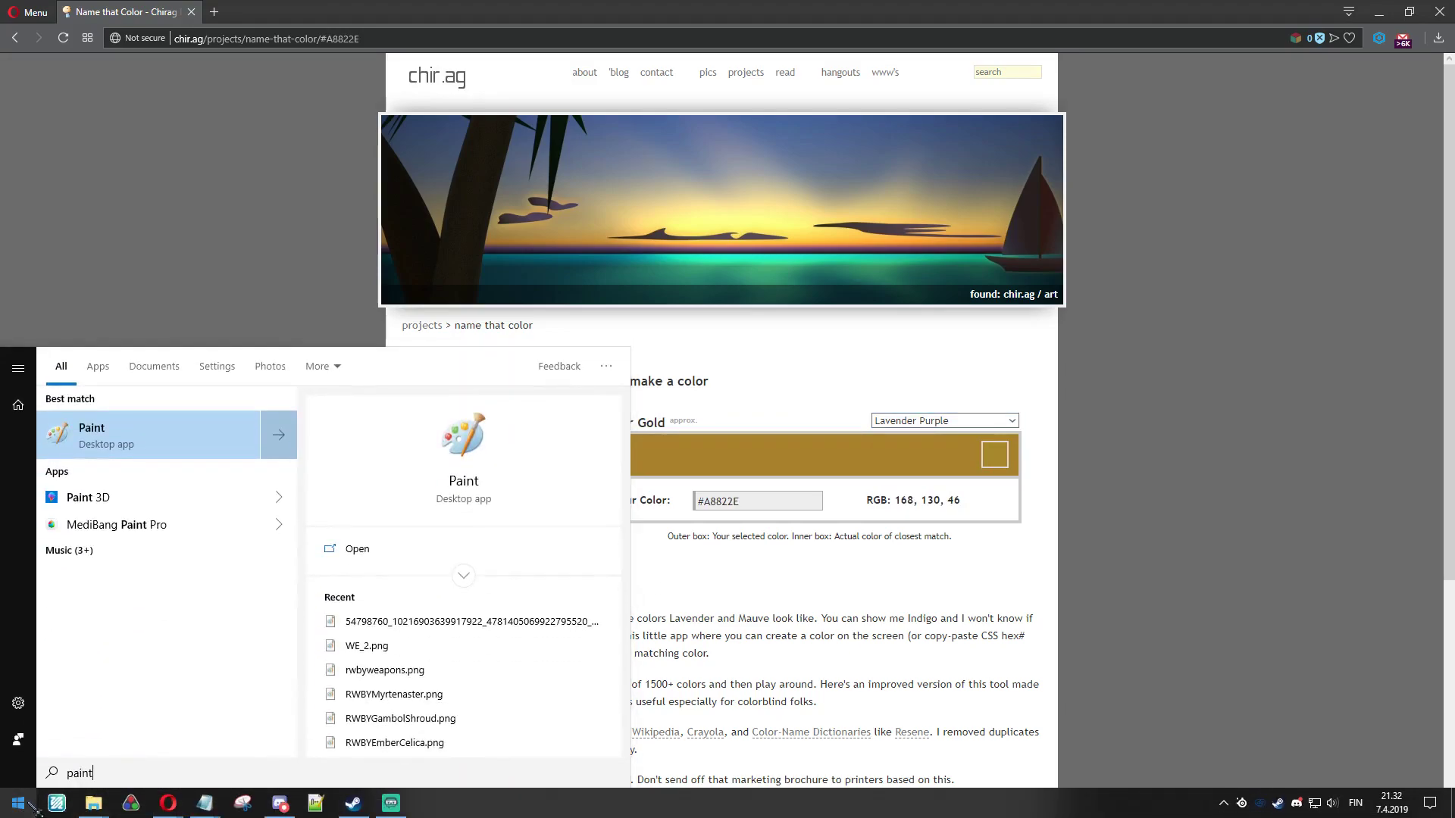
key("Return")
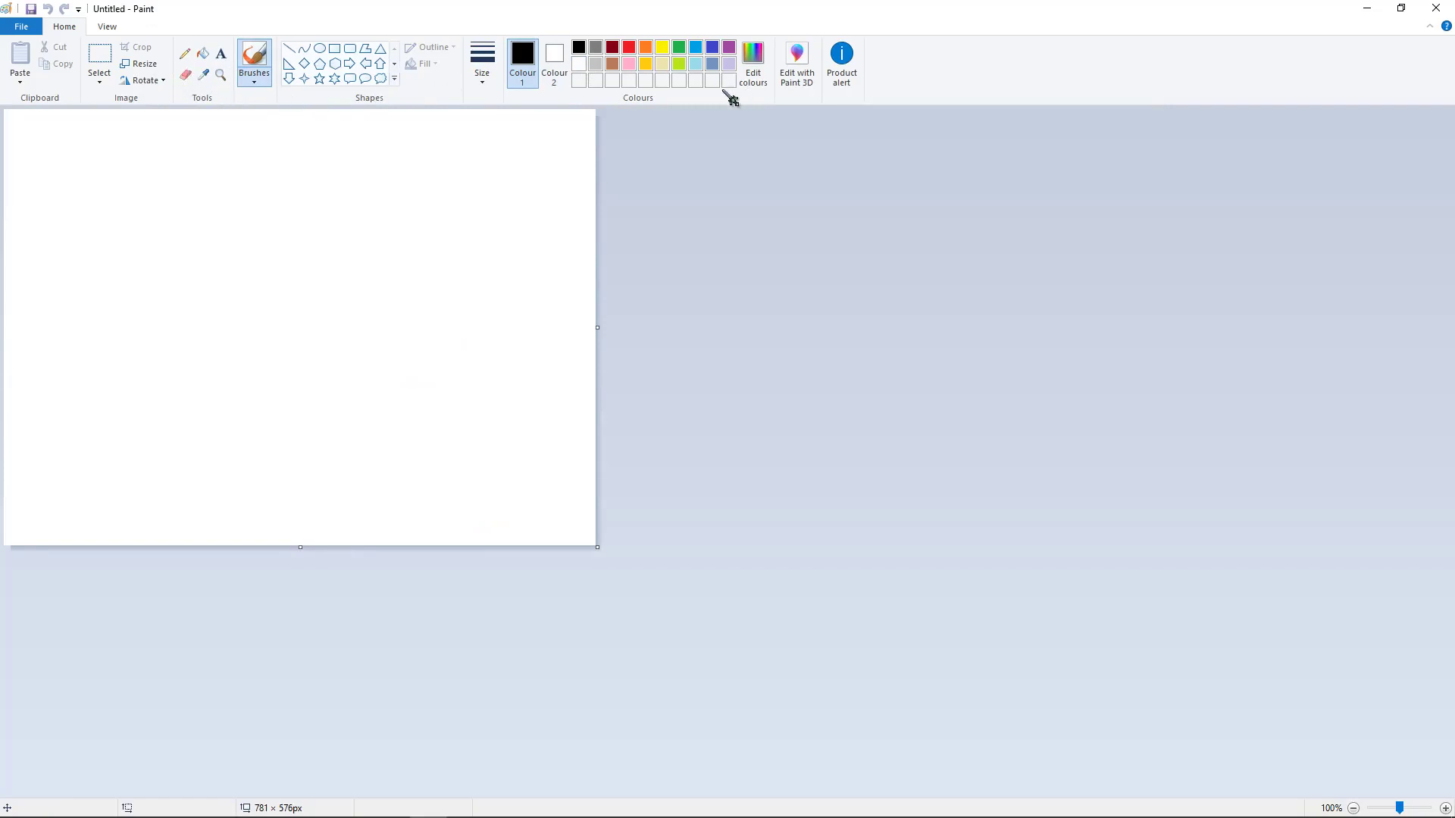
left_click(754, 62)
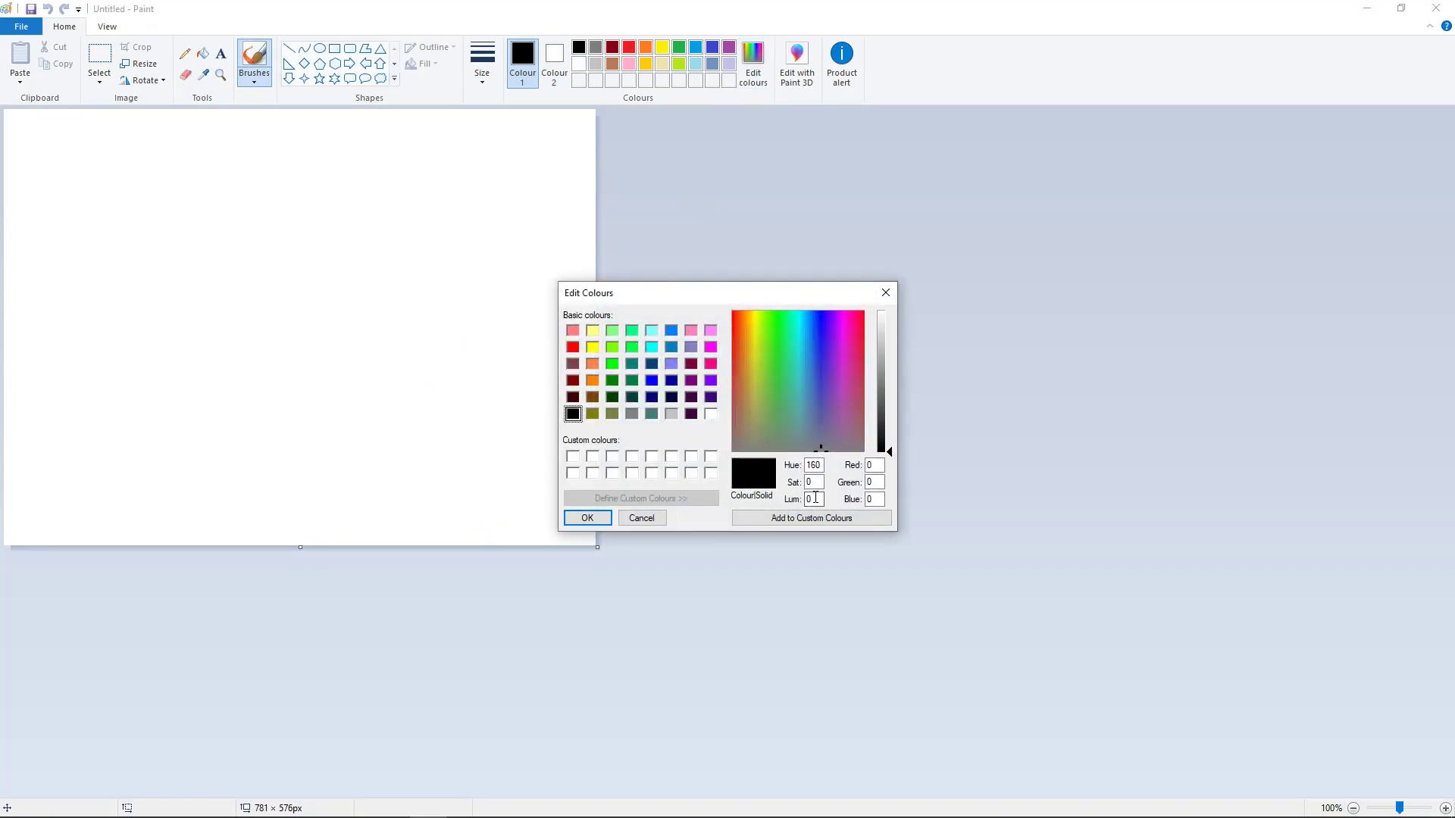
left_click(871, 466)
type("255")
left_click(875, 482)
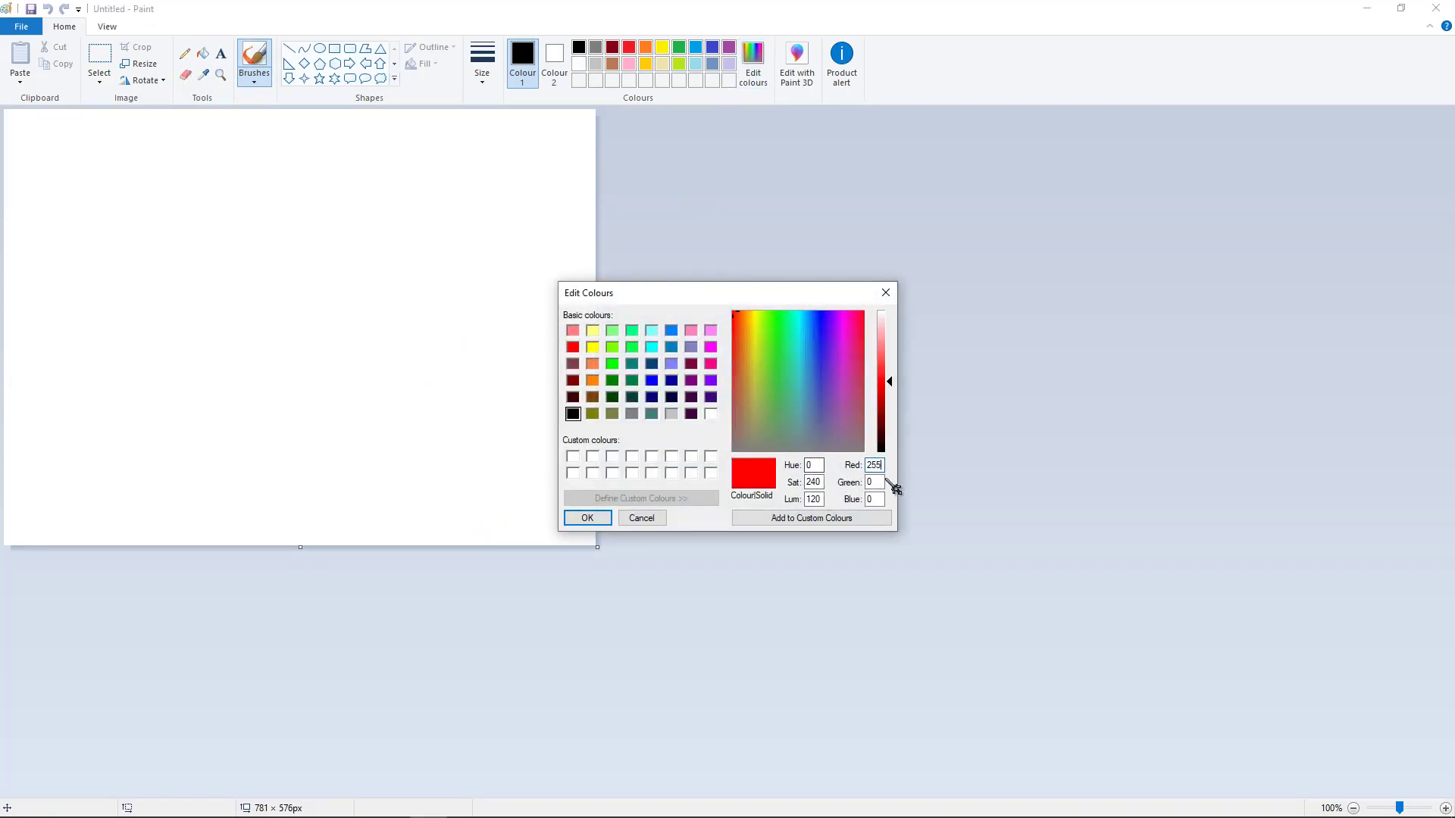
type("220")
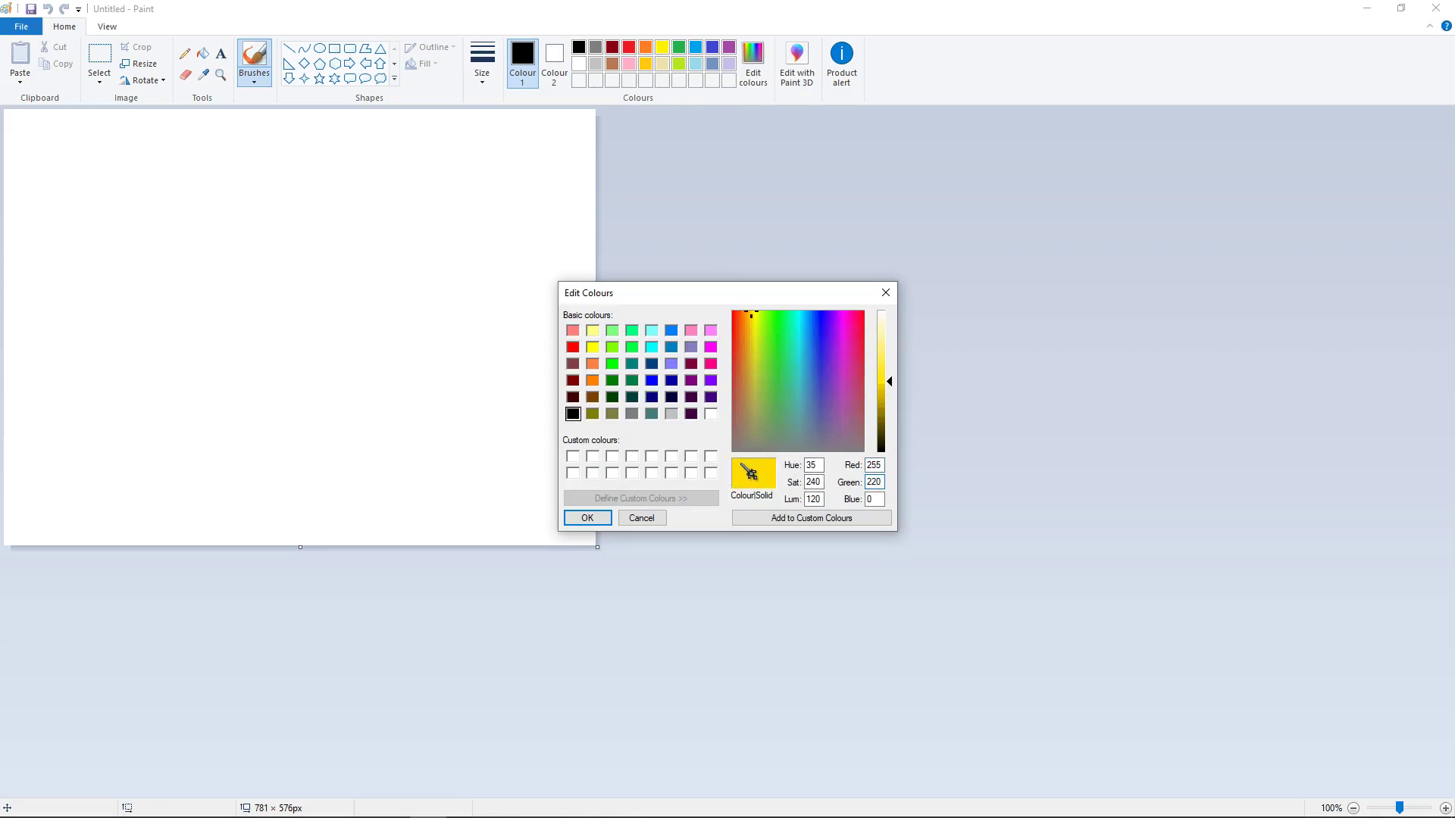
left_click(588, 518)
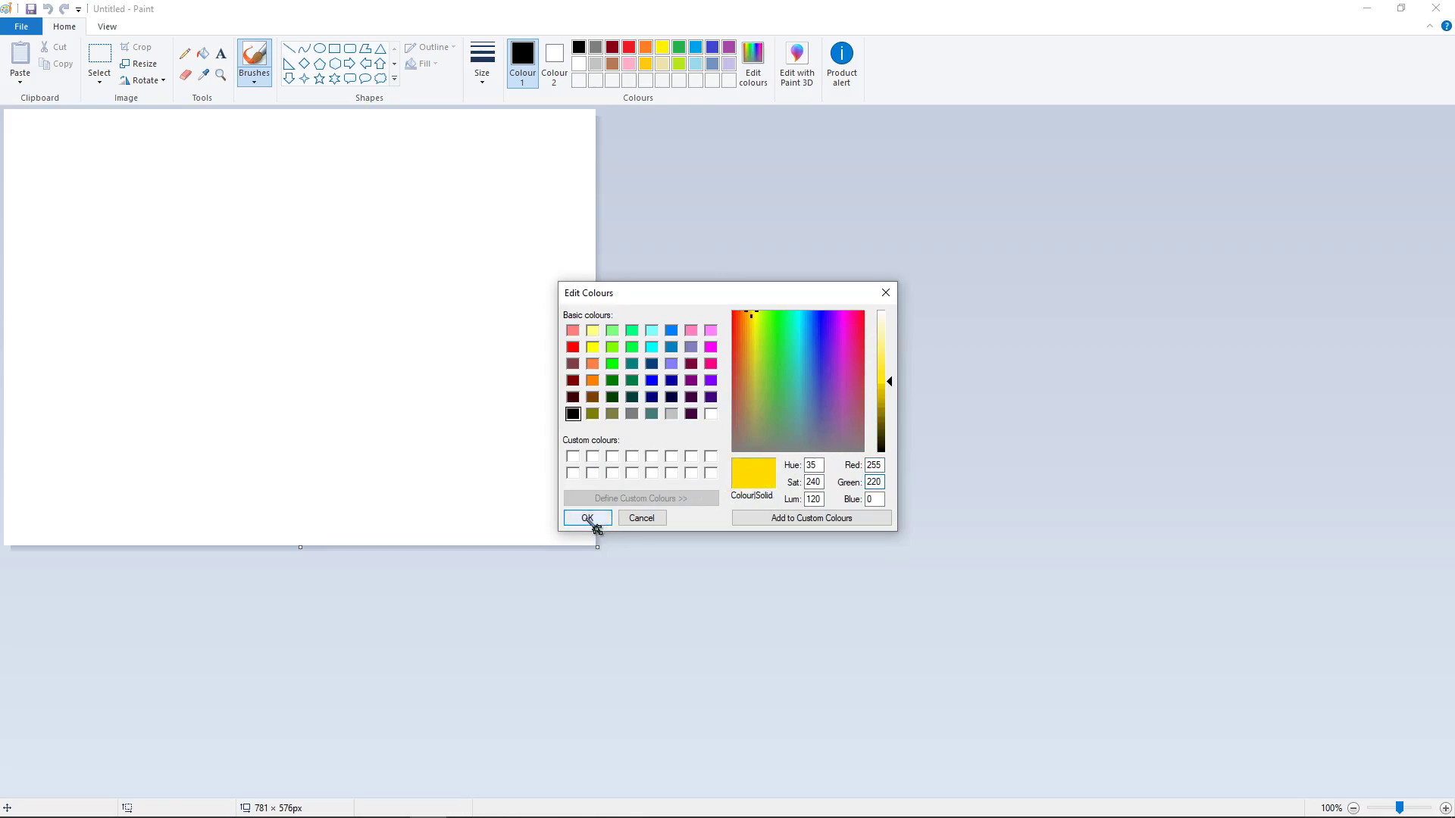
left_click(203, 53)
left_click(237, 149)
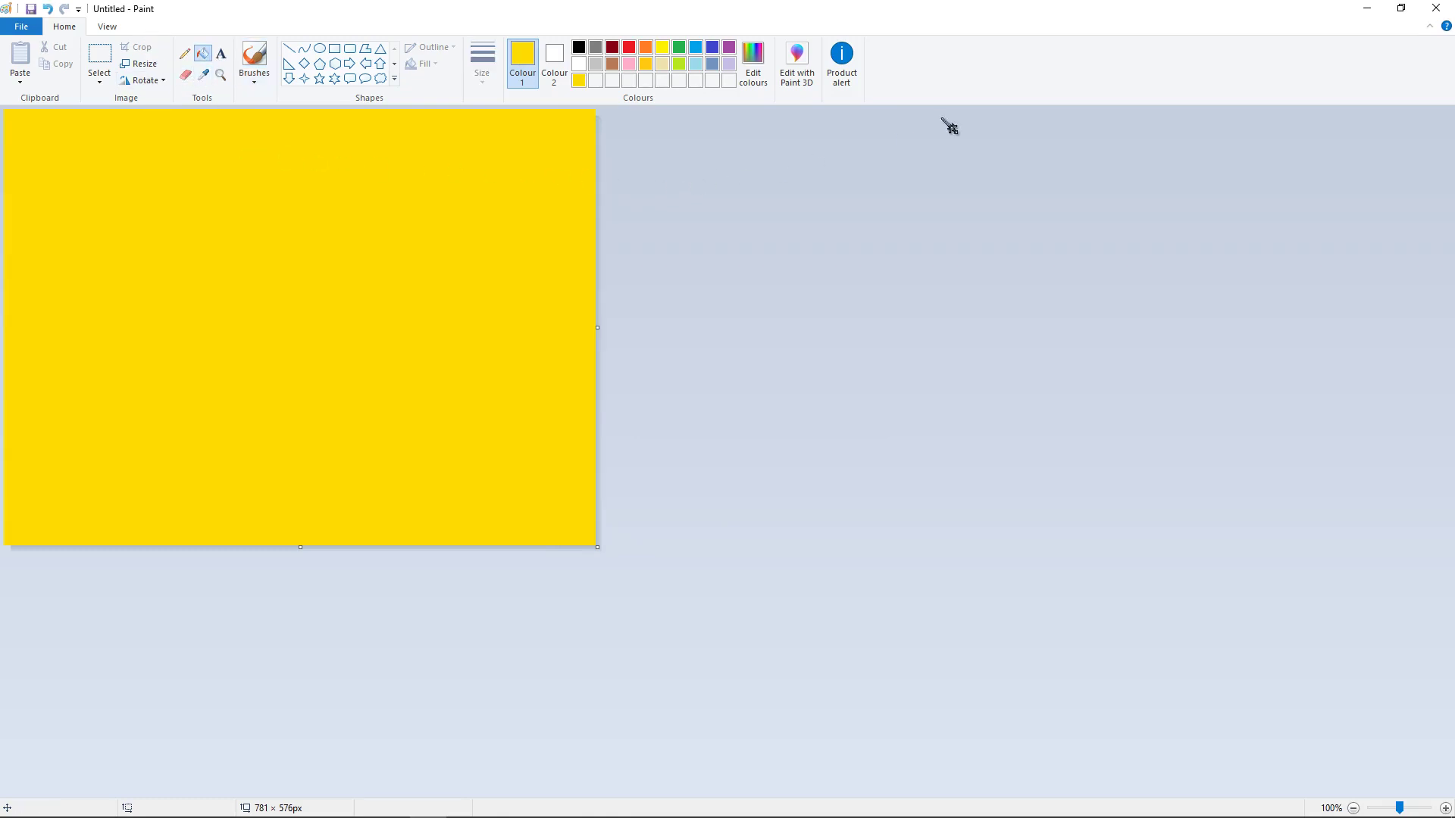
- Return to ClientScheme.res in Notepad and examine the FgColor numbers again
left_click(1369, 12)
left_click(1379, 13)
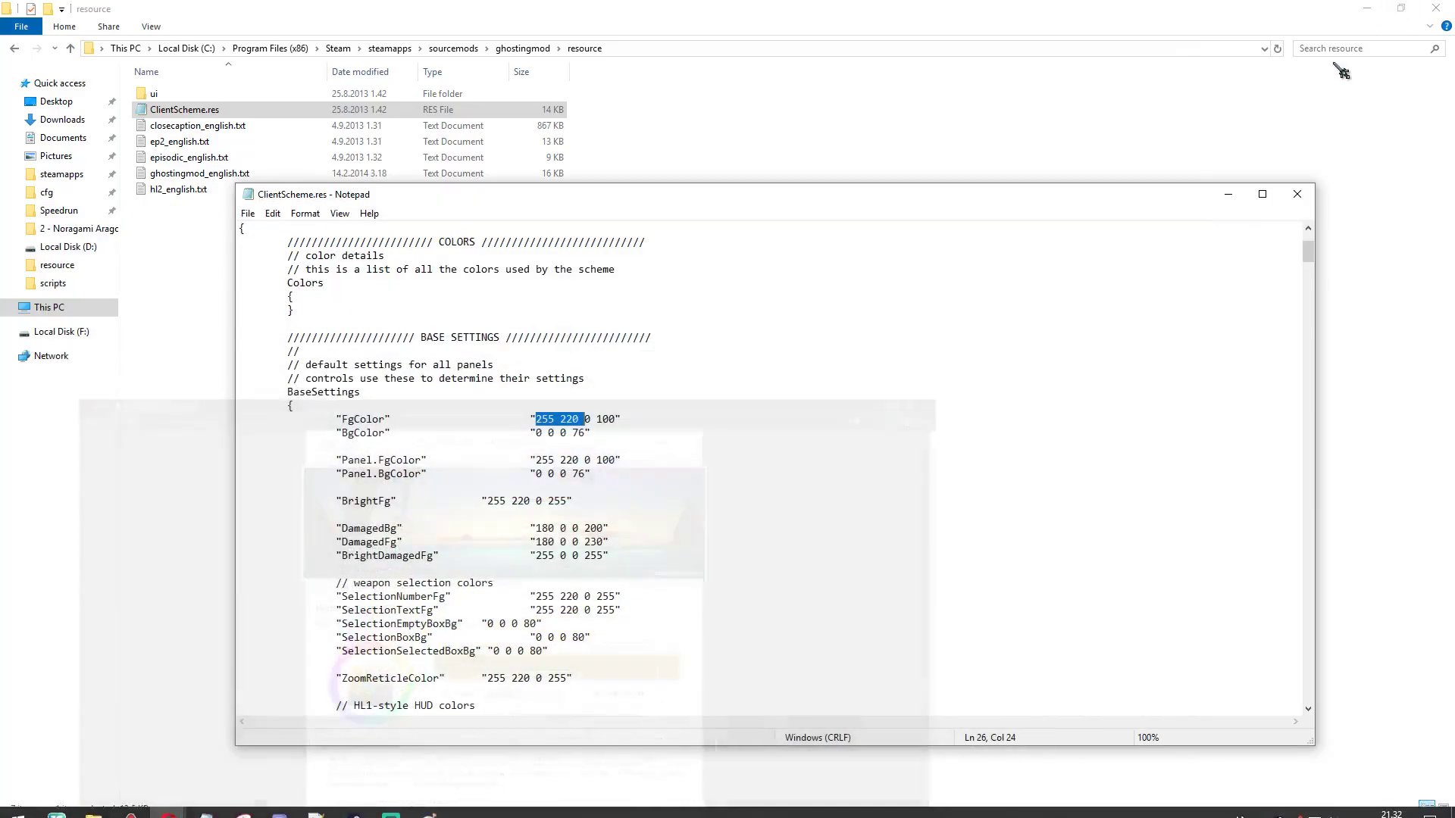
left_click_drag(578, 419, 533, 426)
left_click(561, 421)
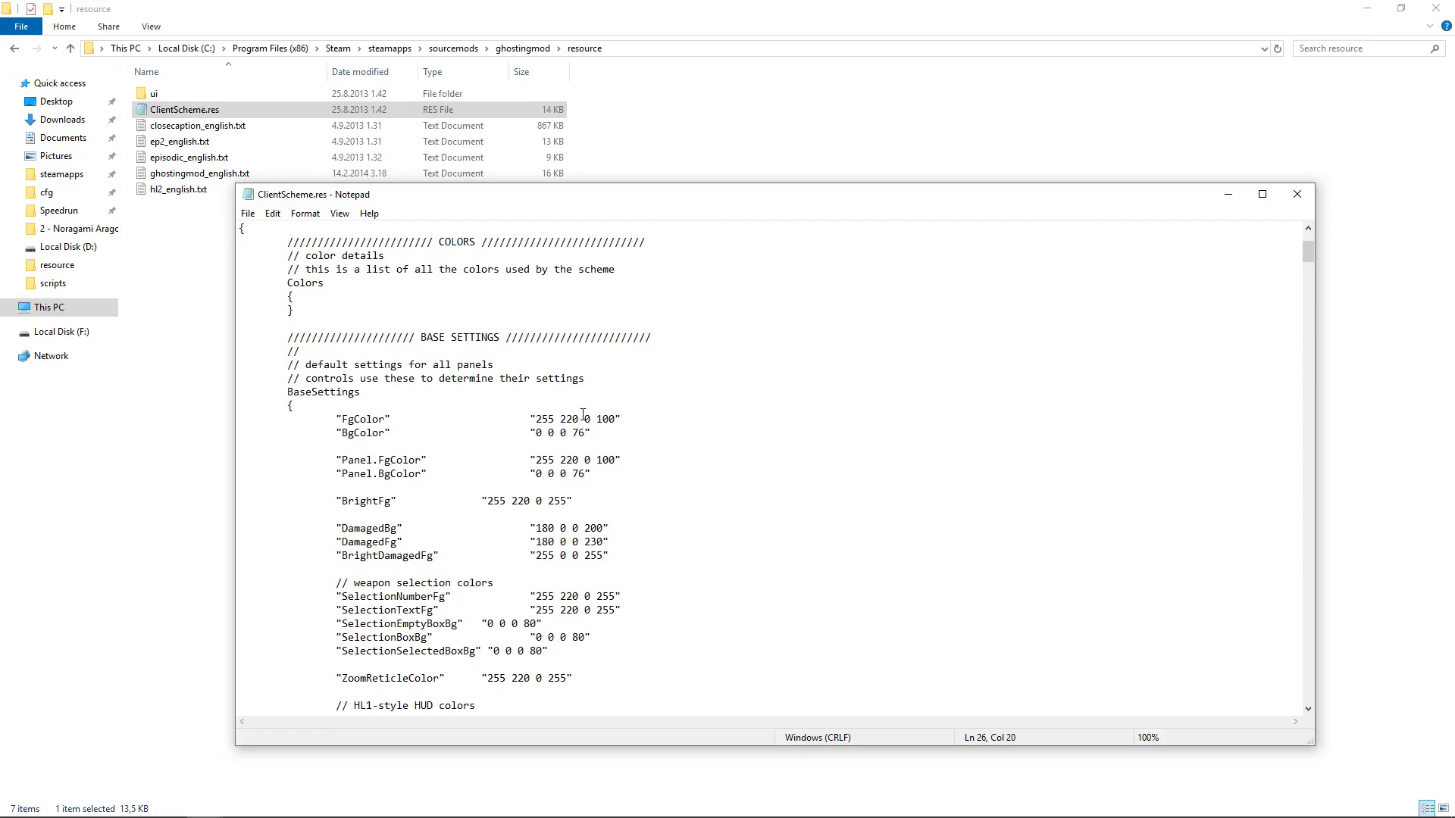
- Examine the colour numbers of the FgColor, DamagedBg and DamagedFg entries in ClientScheme.res
left_click_drag(574, 418, 539, 419)
left_click(580, 421)
left_click_drag(549, 544, 538, 543)
left_click_drag(336, 528, 433, 541)
left_click(482, 542)
scroll(562, 560, "down", 1)
scroll(551, 474, "down", 2)
scroll(545, 430, "up", 5)
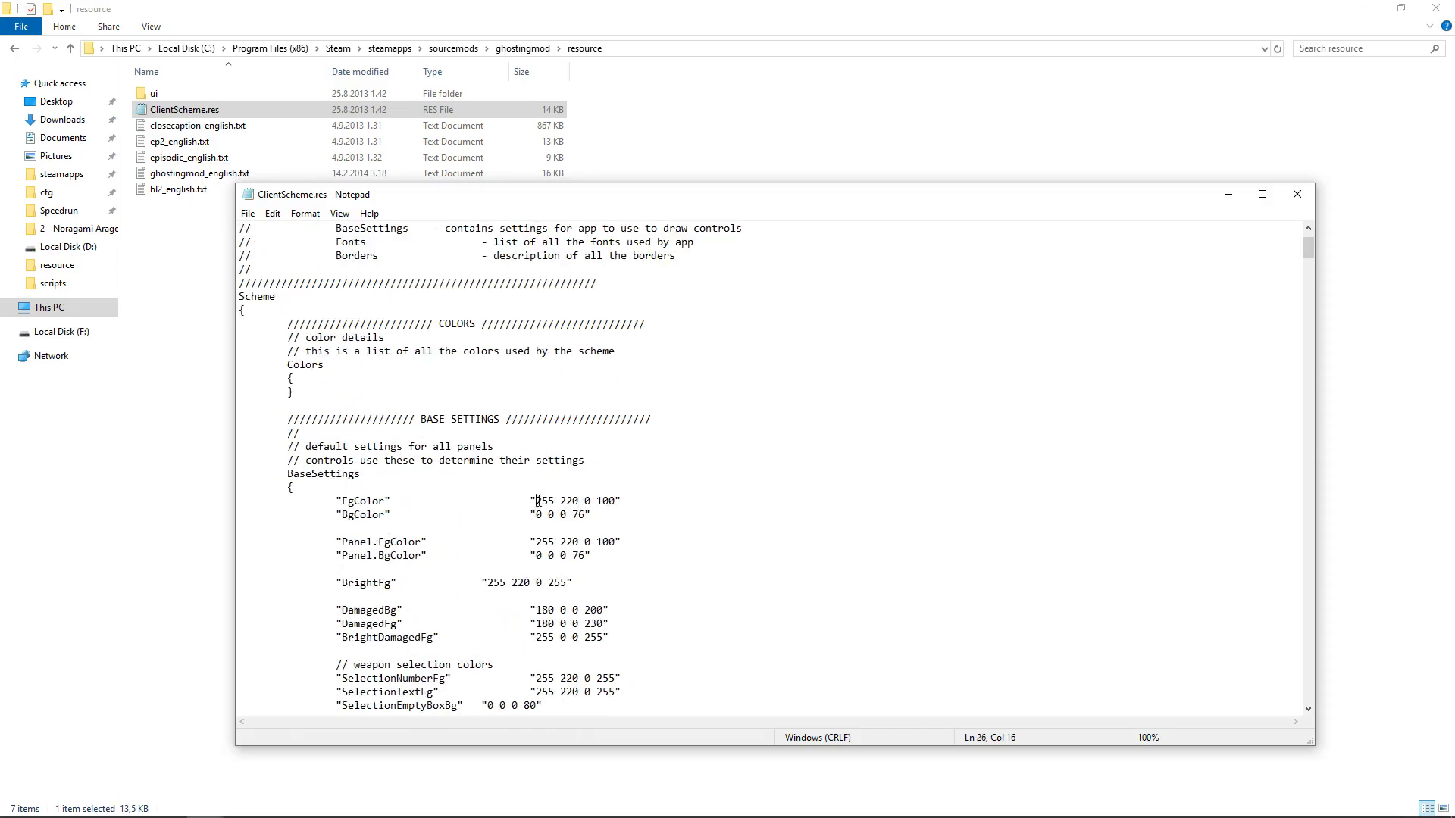
- Mark the first three FgColor numbers and look through the weapon selection and HL1-style HUD colour entries
left_click_drag(538, 500, 581, 503)
scroll(591, 504, "down", 7)
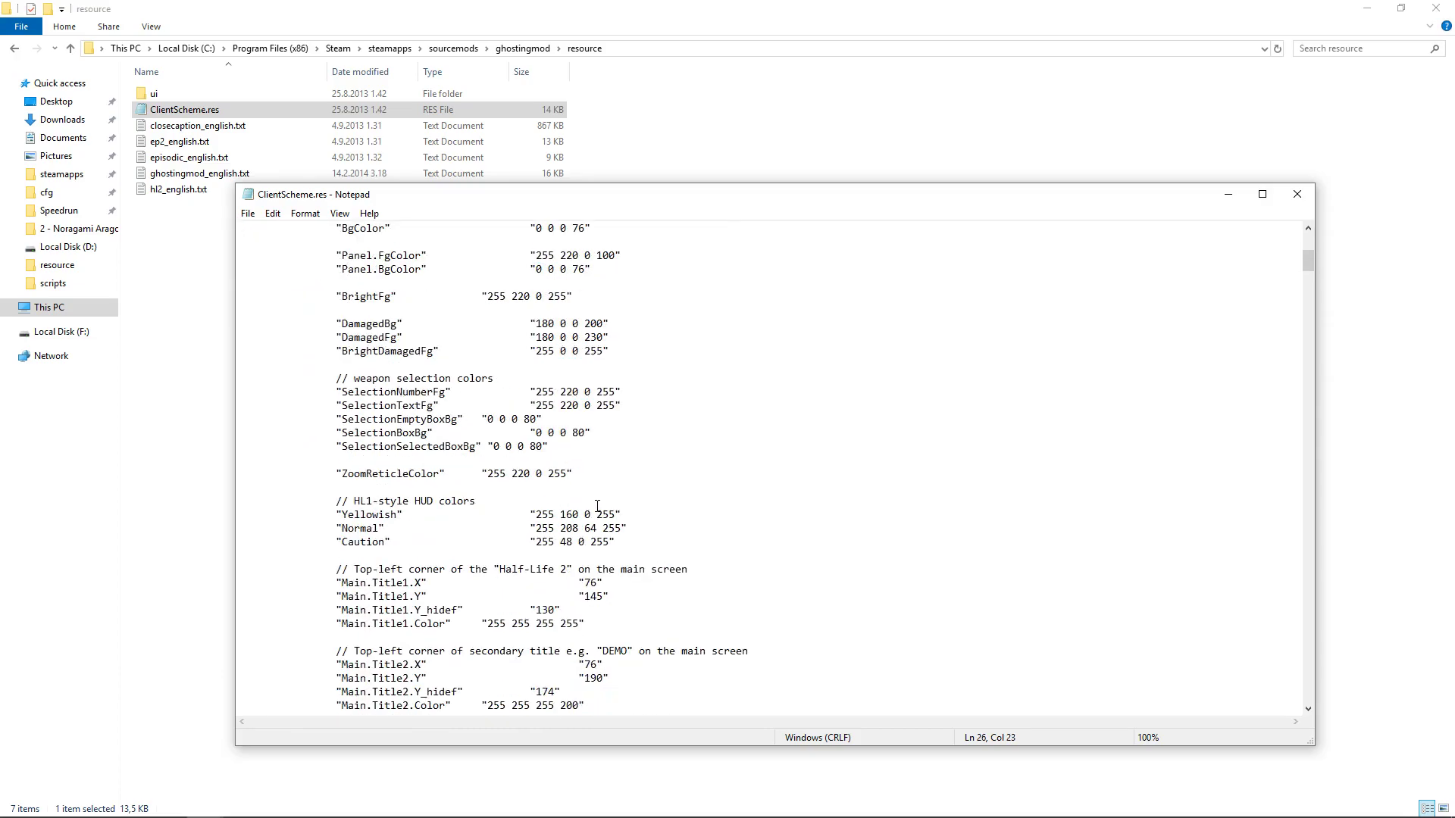
scroll(599, 506, "down", 1)
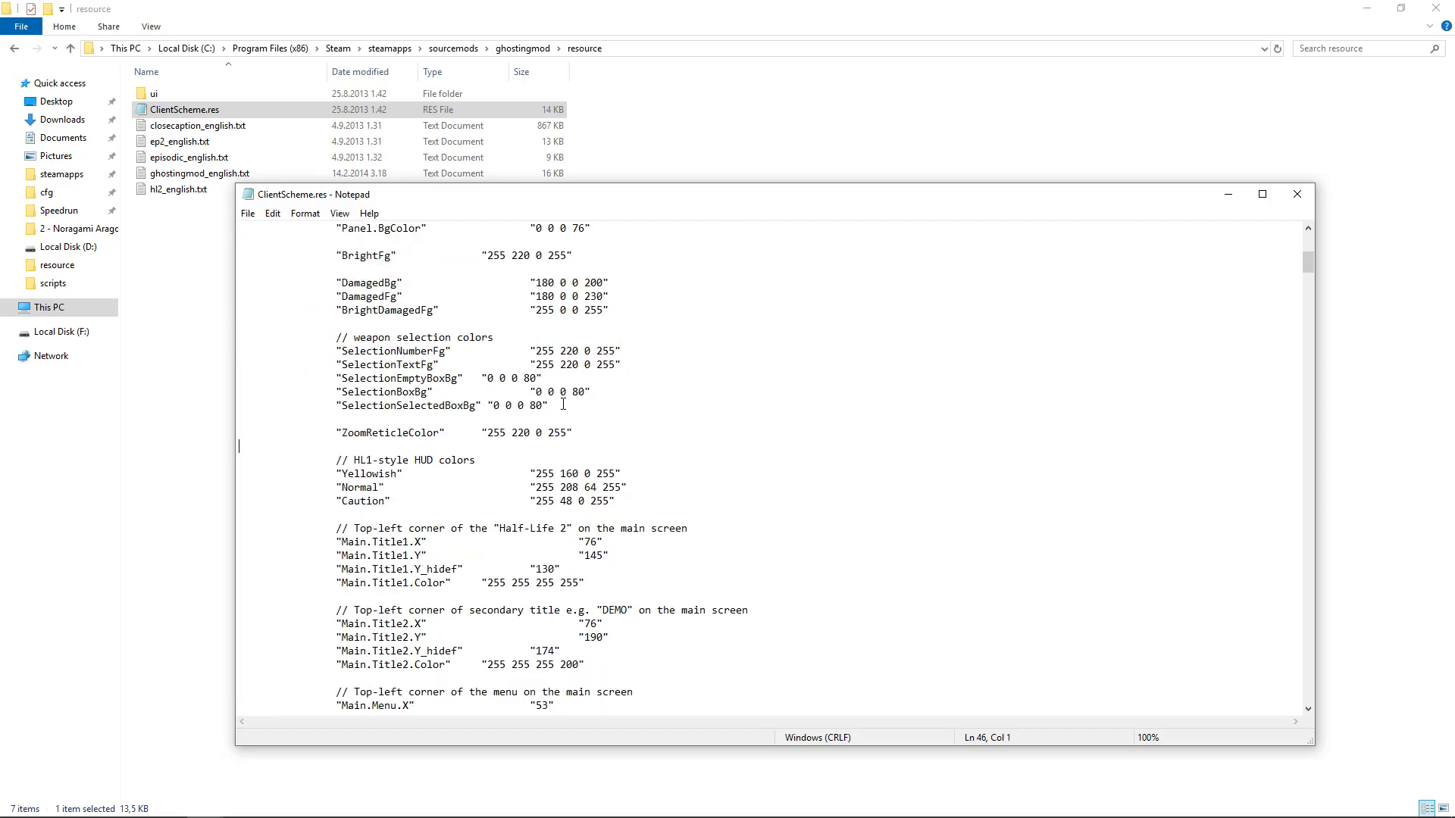
scroll(563, 404, "up", 7)
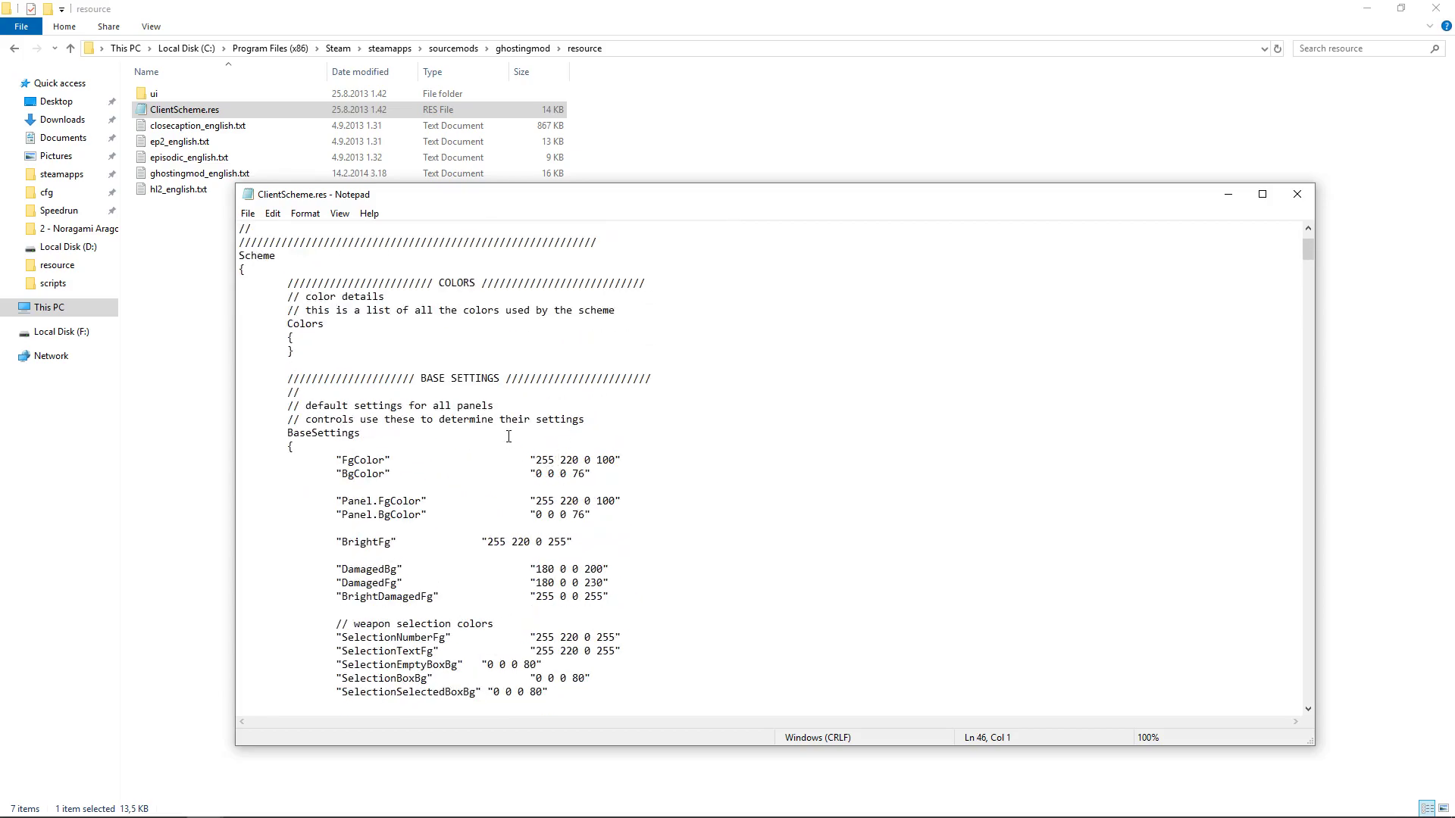
left_click(555, 310)
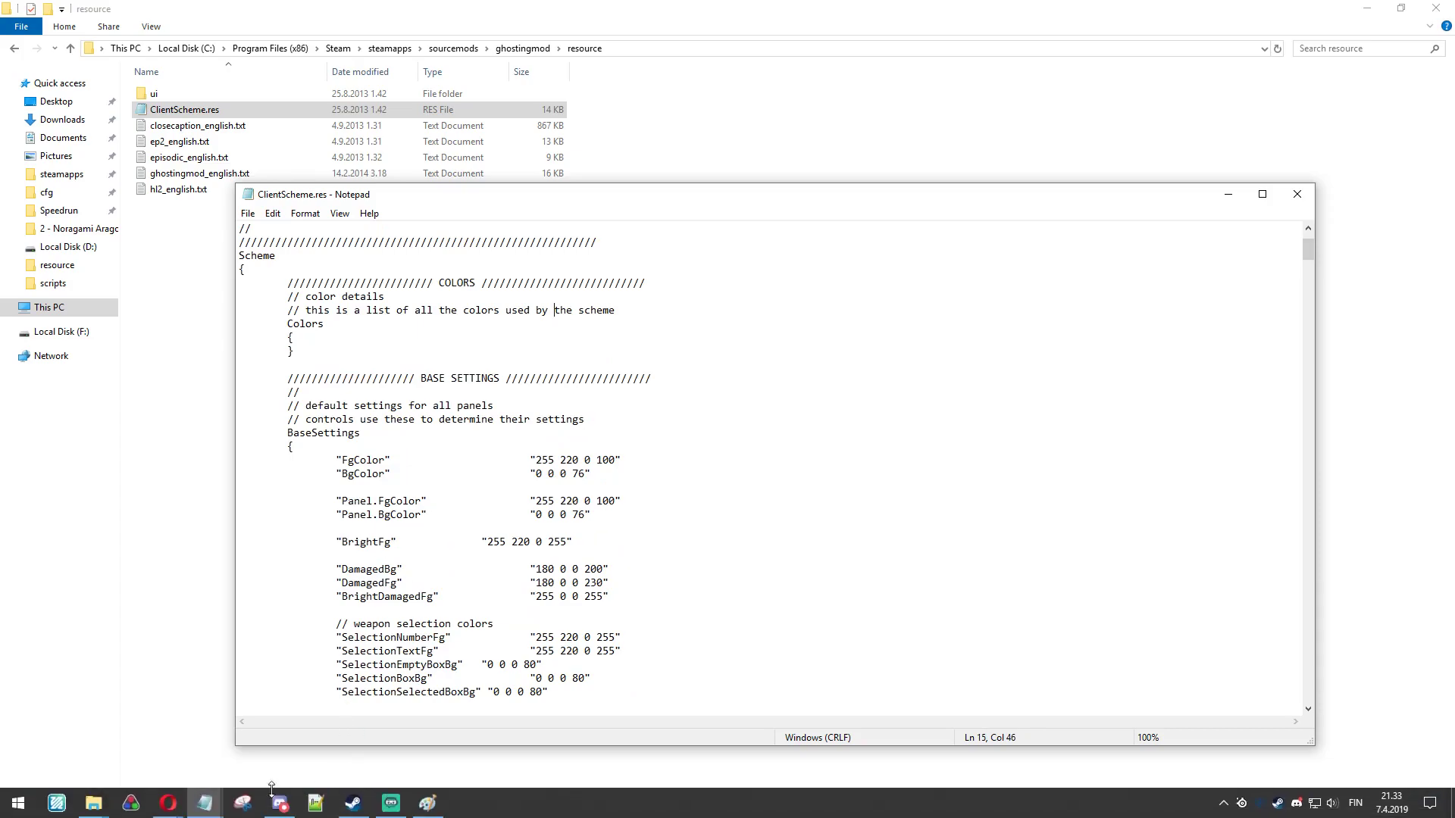
- Switch to the Name that Color page in Opera and choose Lavender Purple from the colour list to read its RGB values
left_click(156, 813)
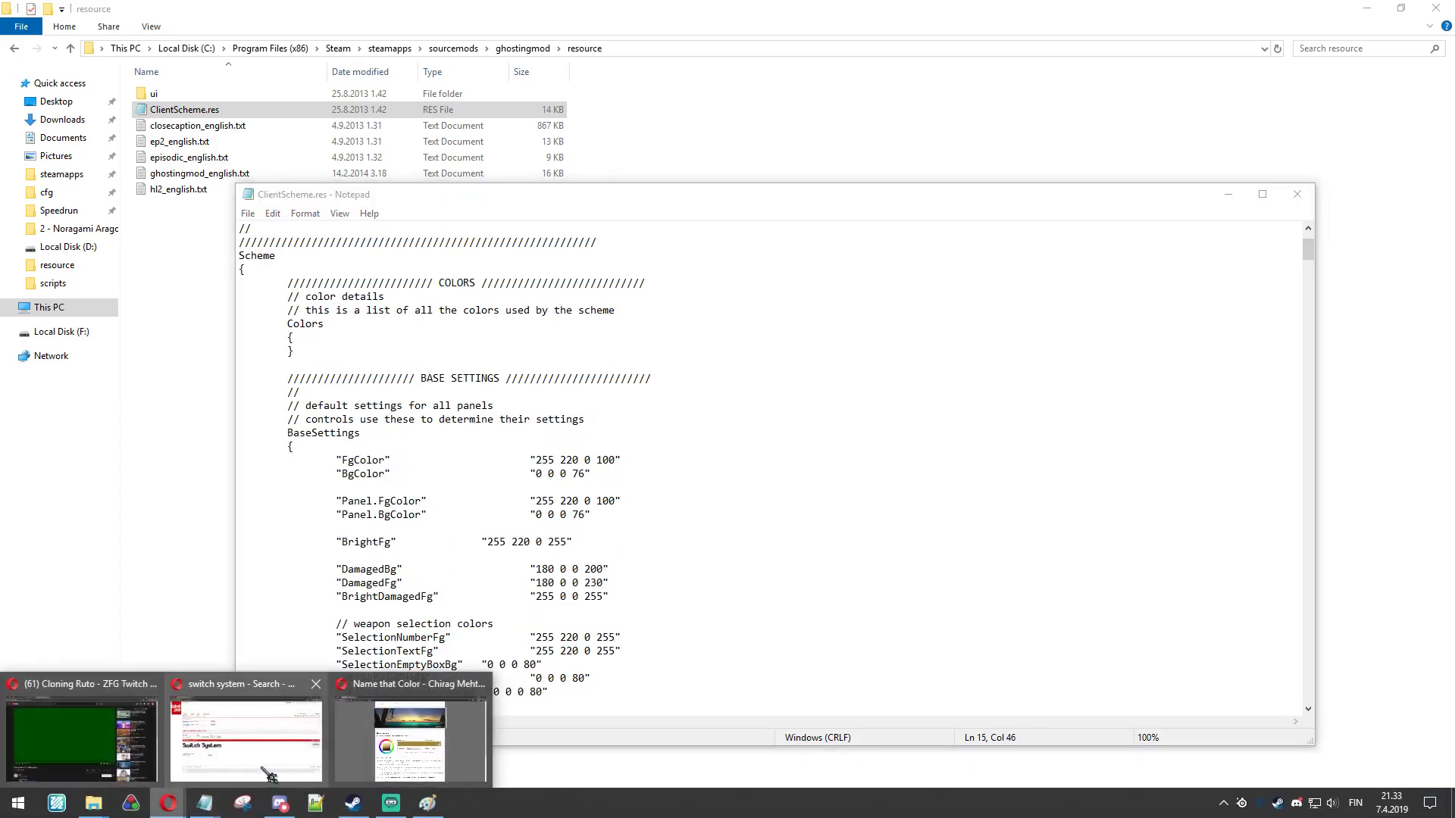
left_click(417, 731)
left_click(980, 423)
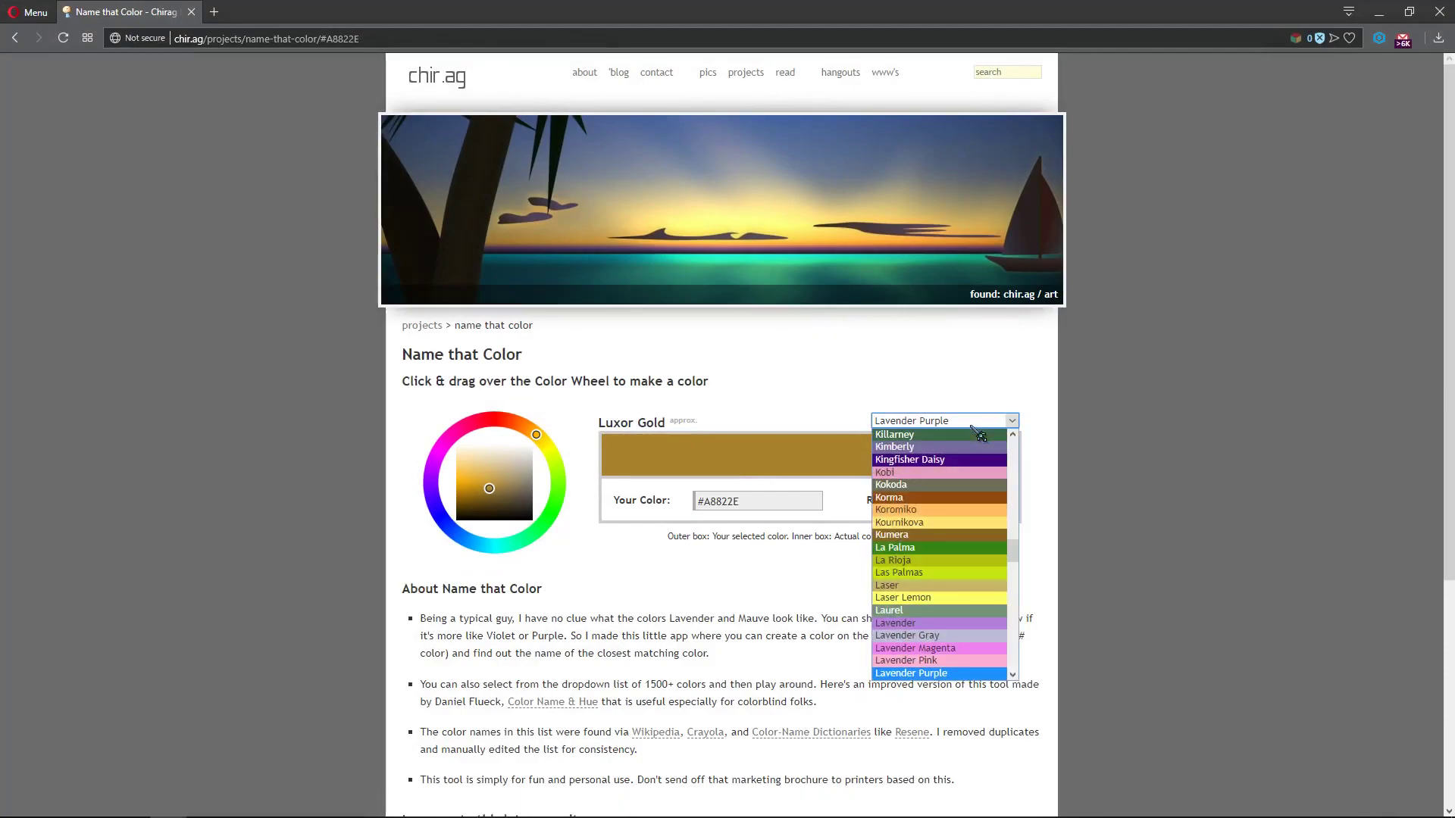
left_click(977, 421)
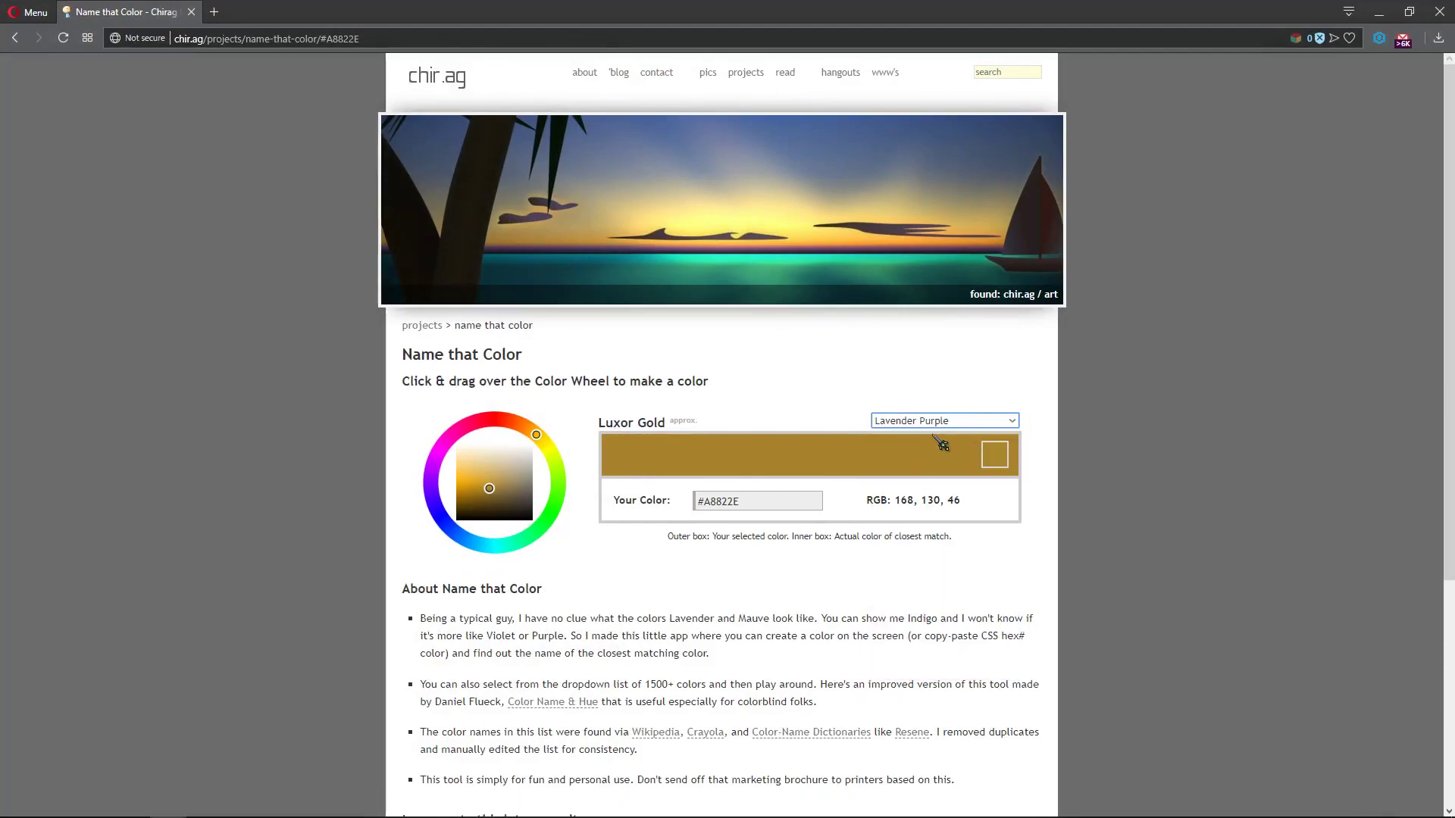
left_click(936, 423)
left_click(940, 660)
left_click(950, 421)
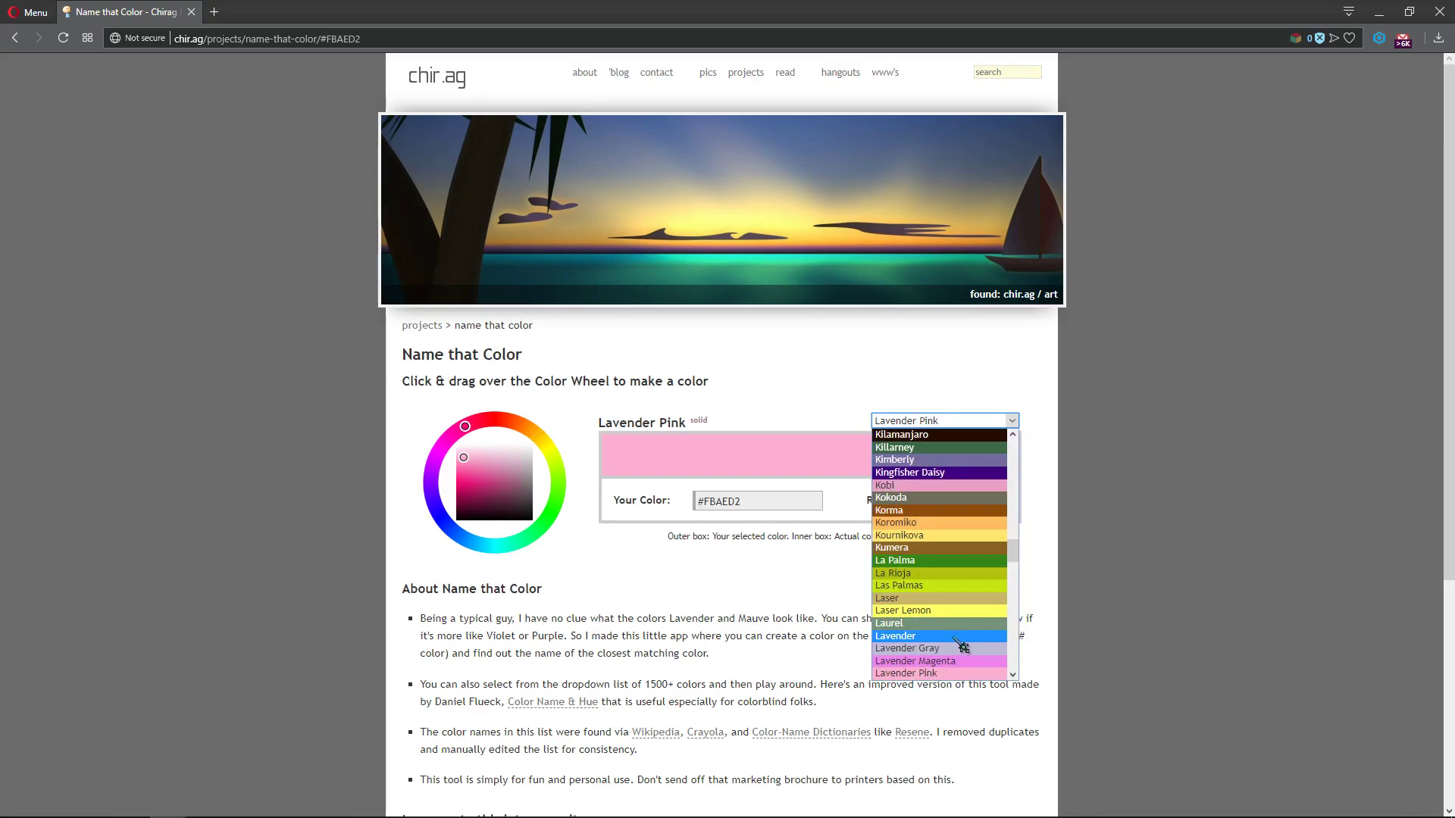
left_click(939, 535)
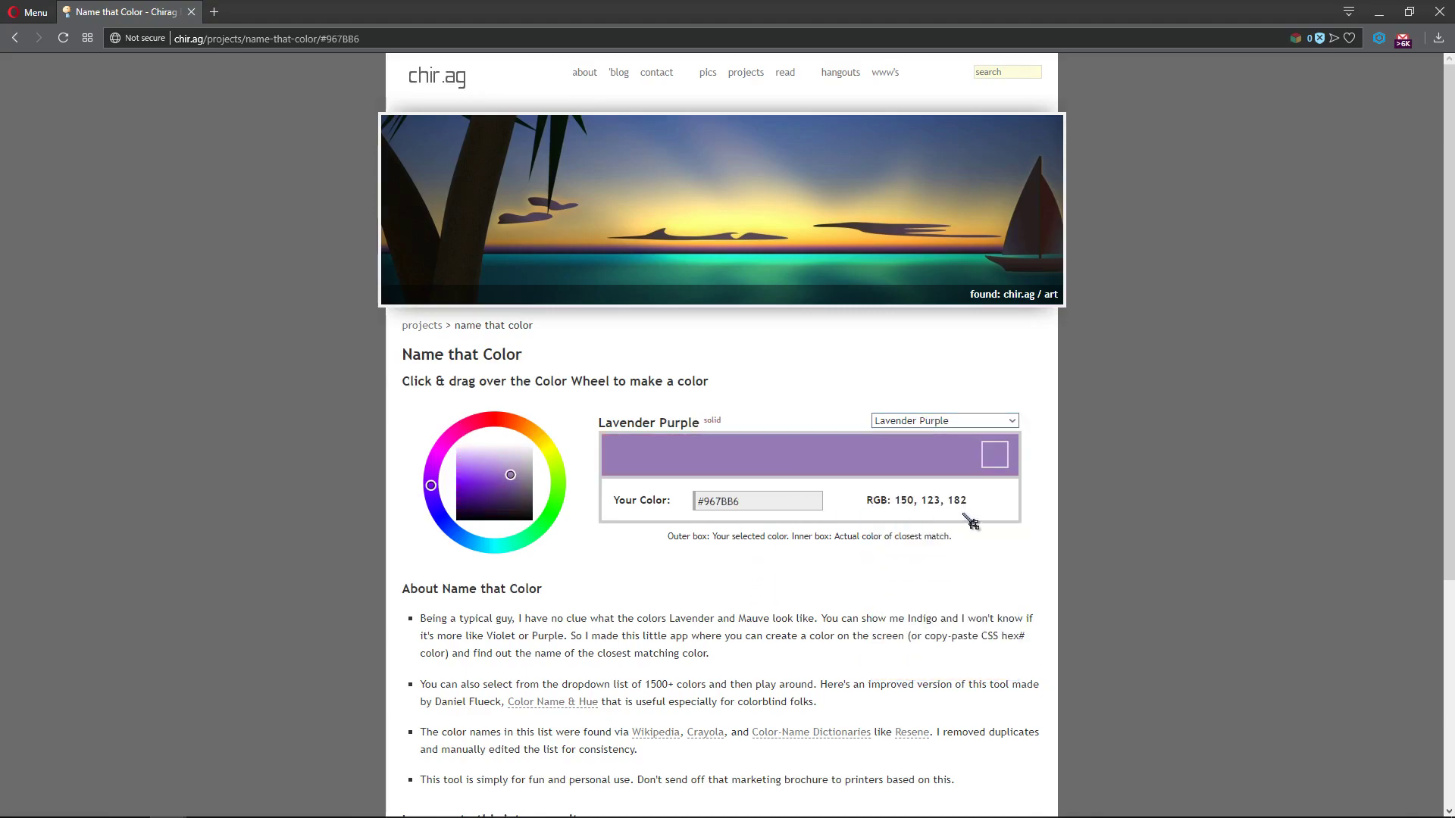
double_click(896, 504)
left_click(897, 504)
- Open a new Notepad window beside the colour page and note the RGB values as "150 123 182"
mouse_move(217, 813)
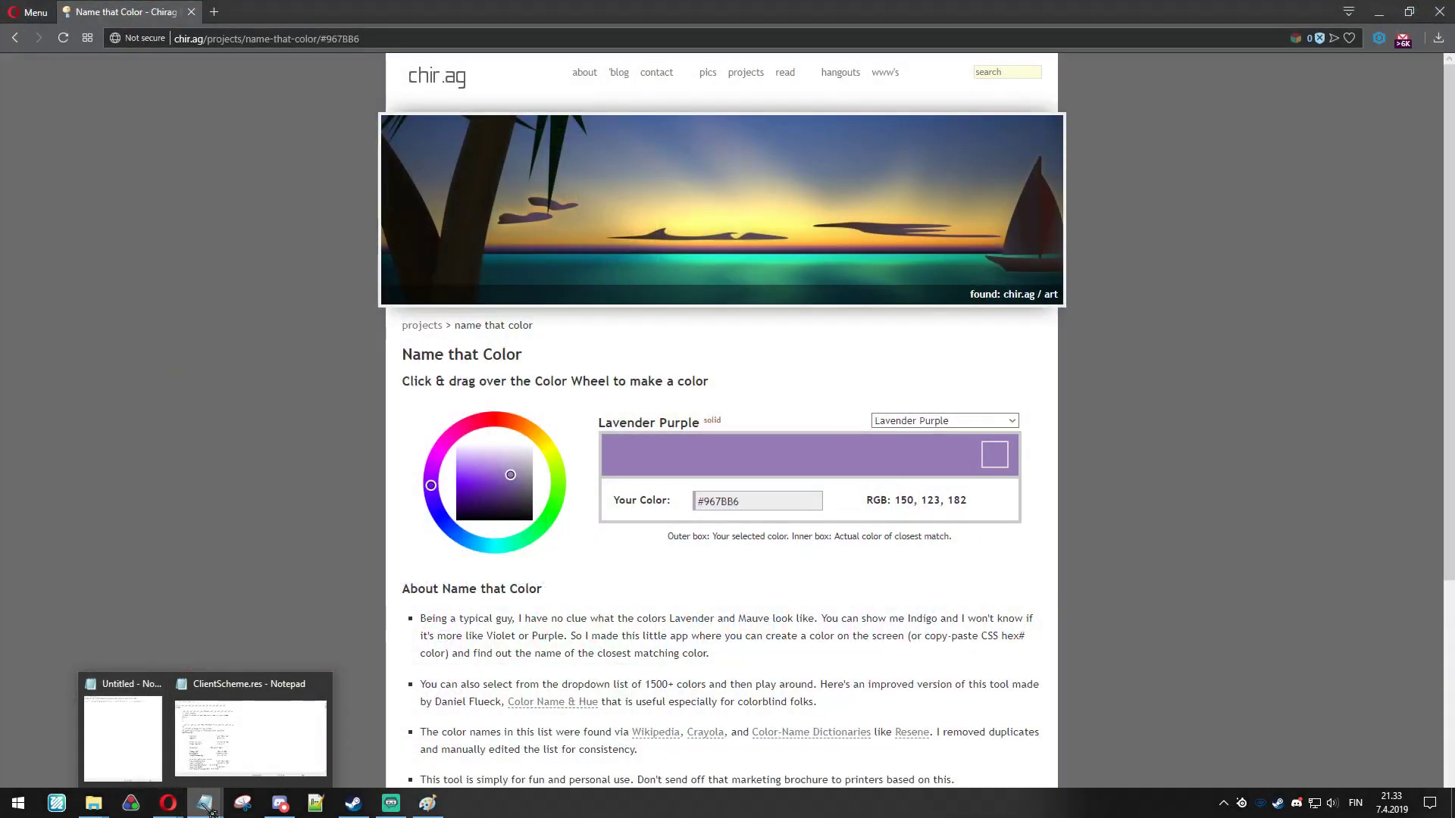
right_click(212, 812)
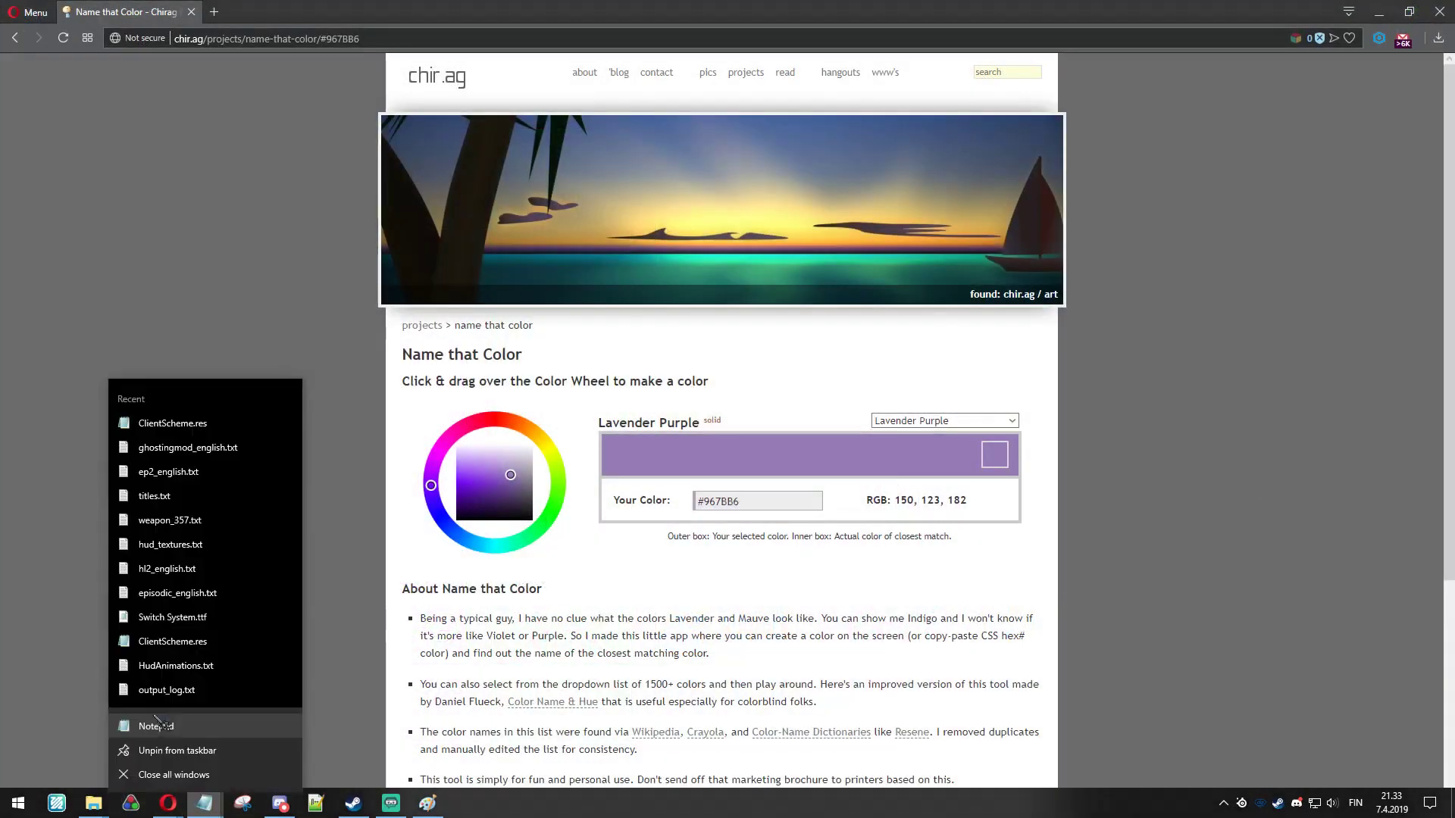
left_click(144, 750)
left_click_drag(522, 216, 1345, 311)
type("150")
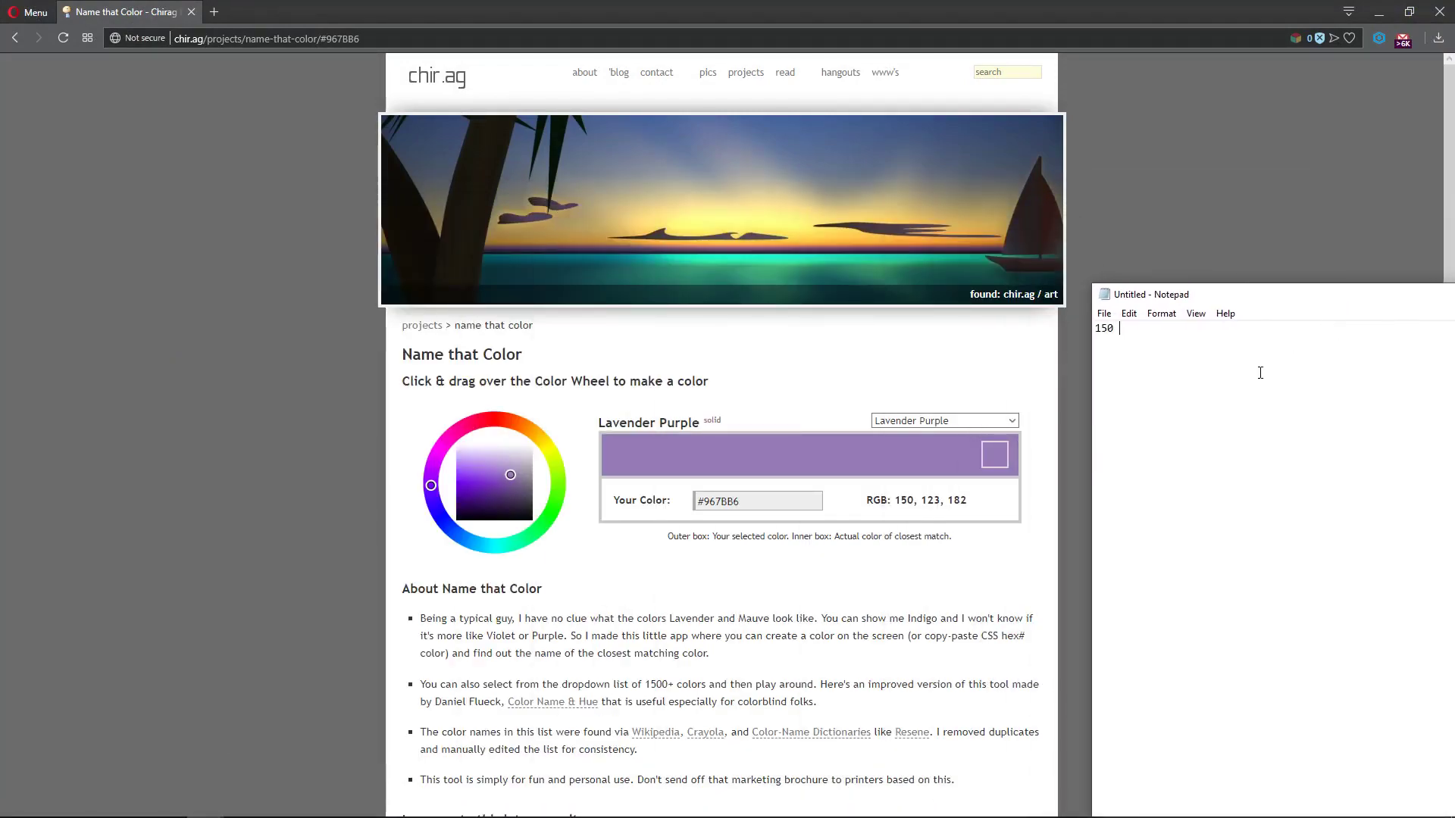
type(" 123 182")
left_click_drag(1237, 297, 959, 191)
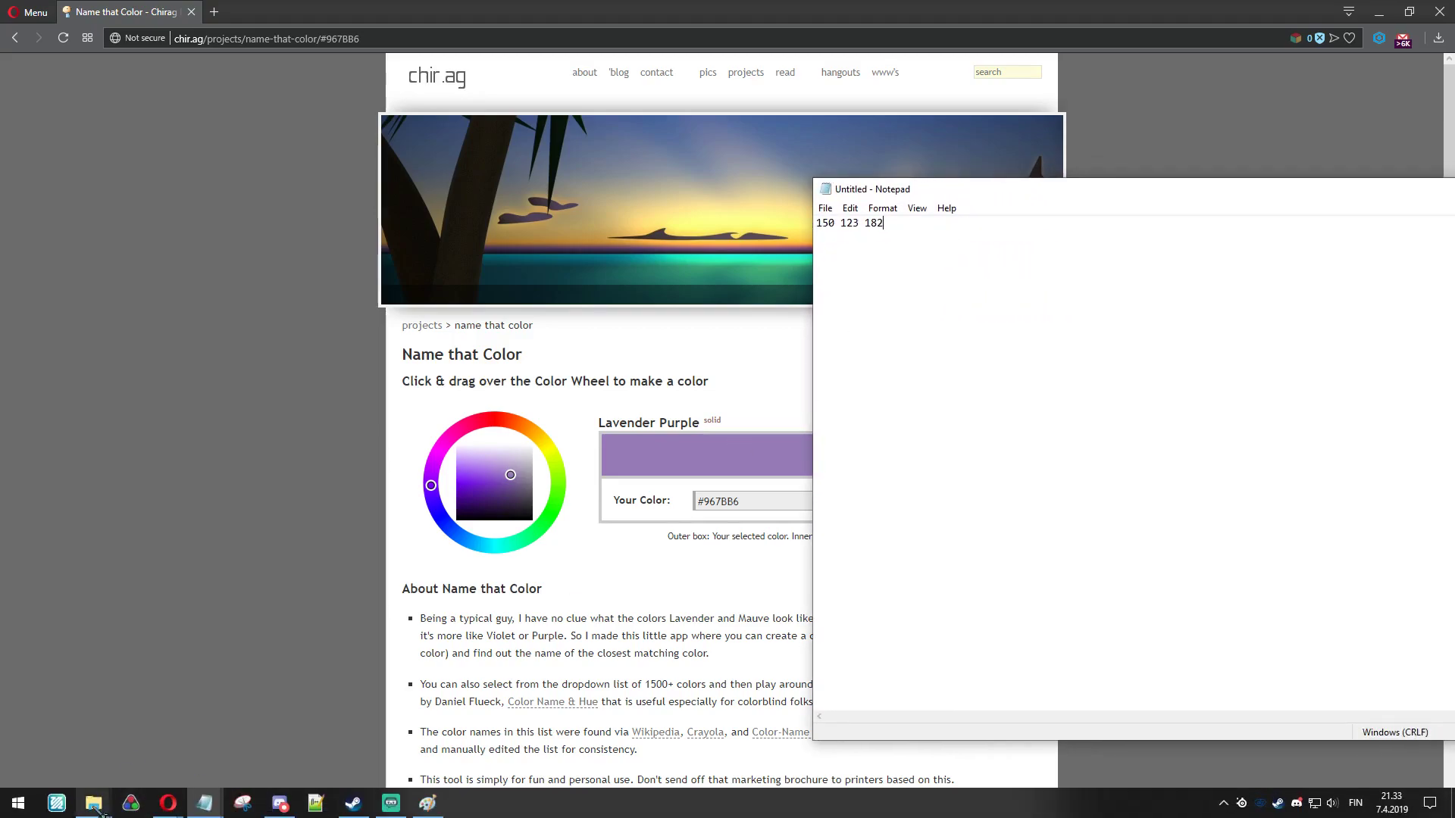
mouse_move(94, 805)
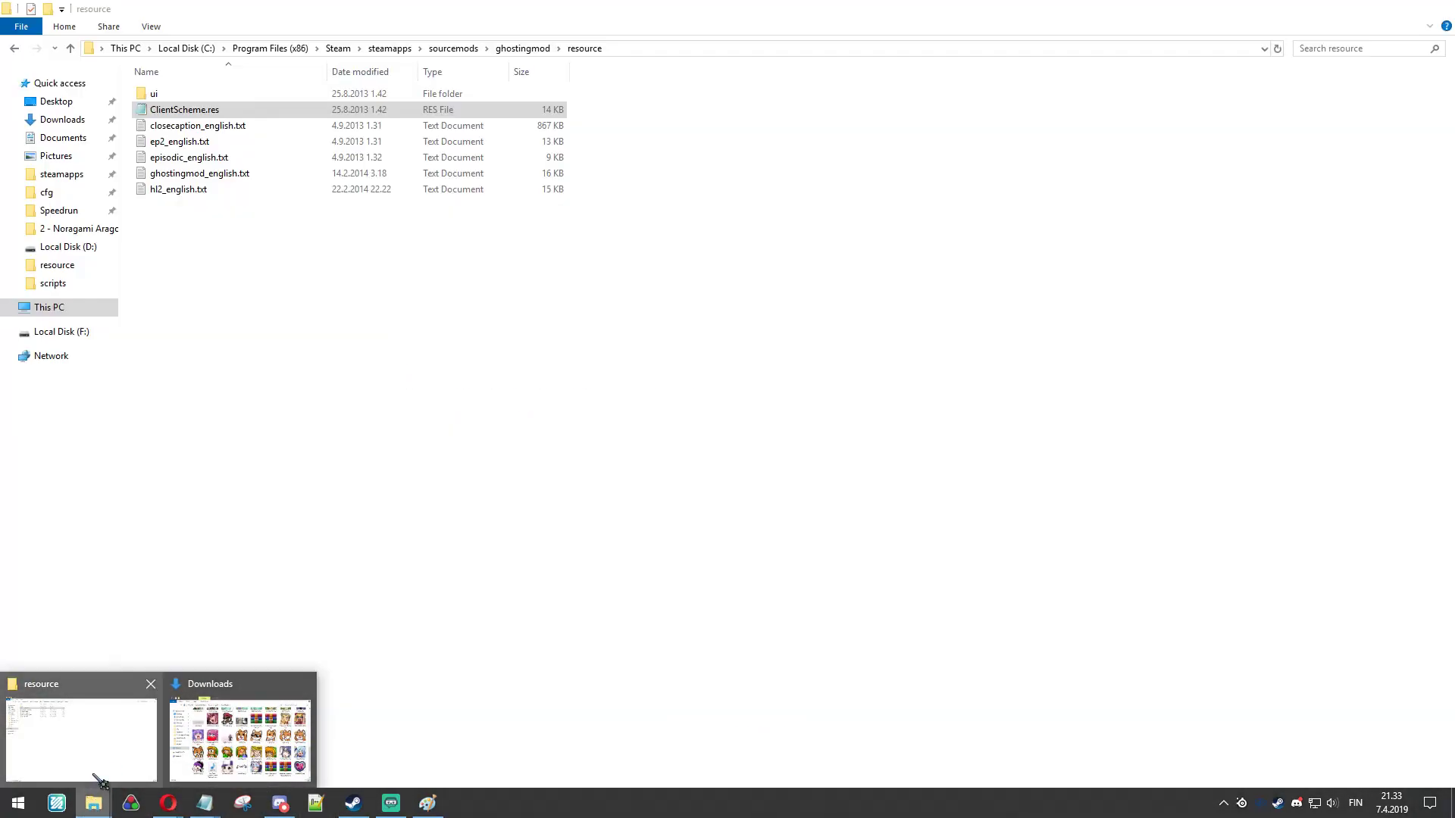
left_click(98, 780)
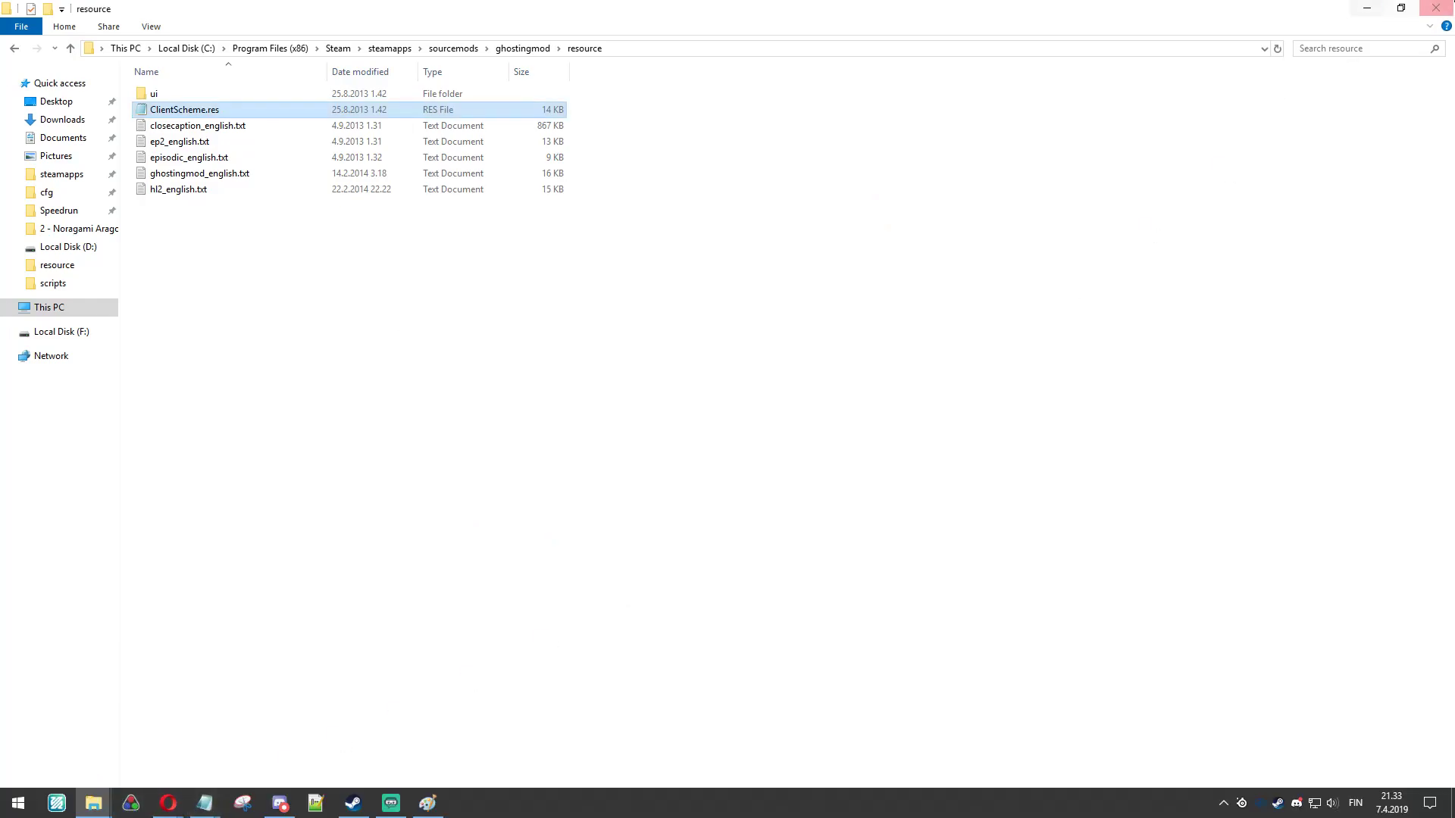
left_click(1382, 9)
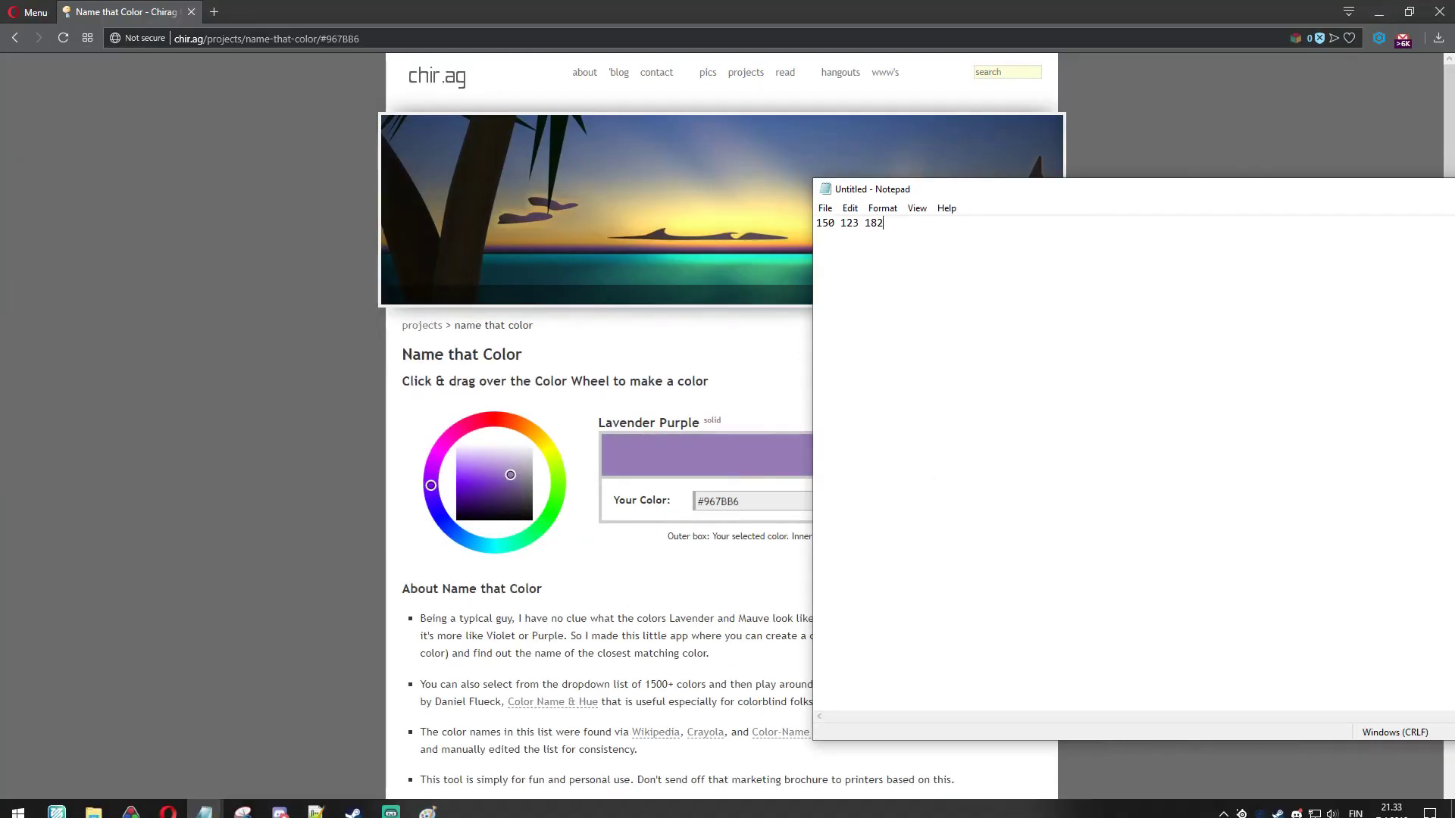
key("super")
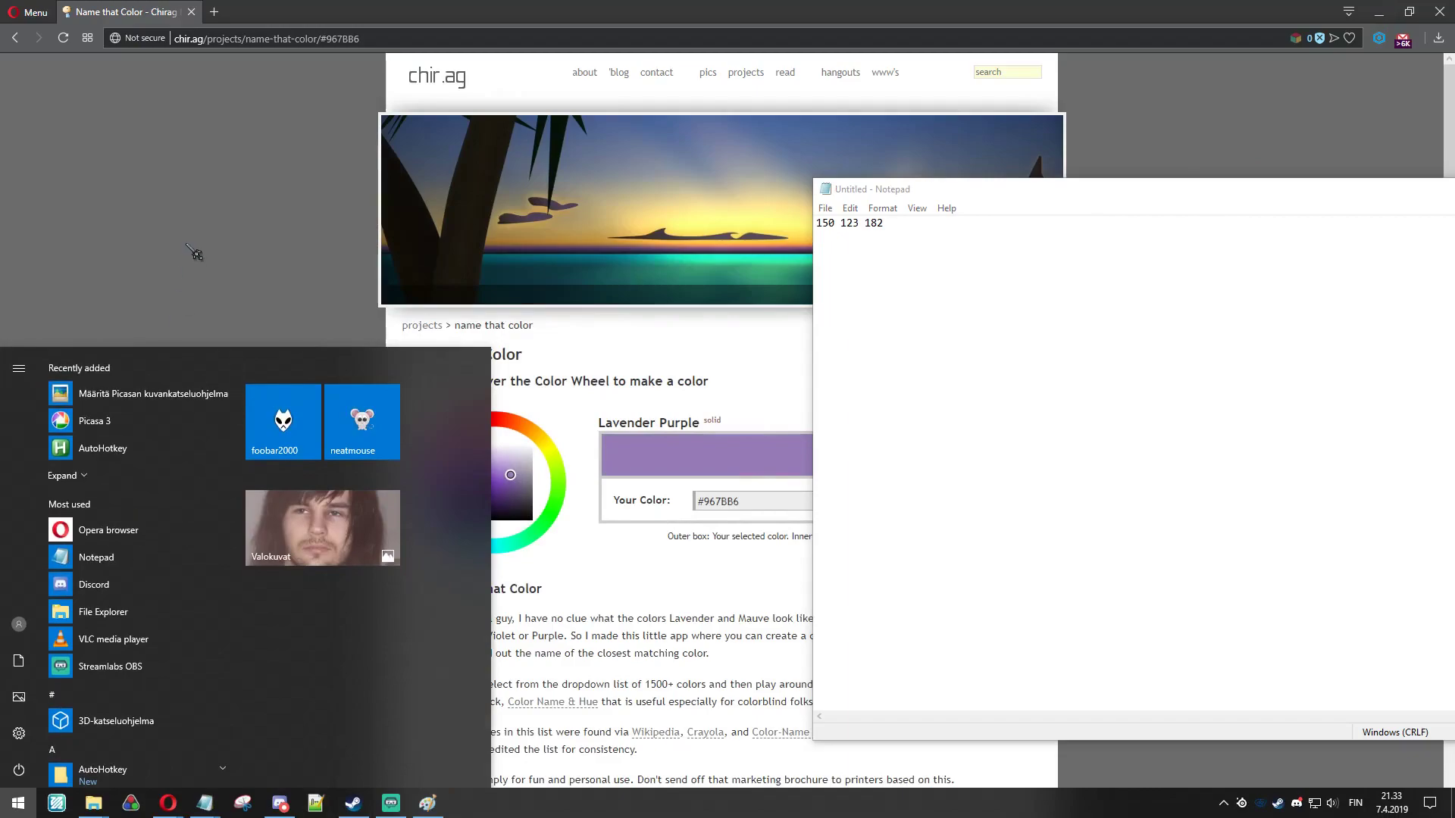
left_click(195, 253)
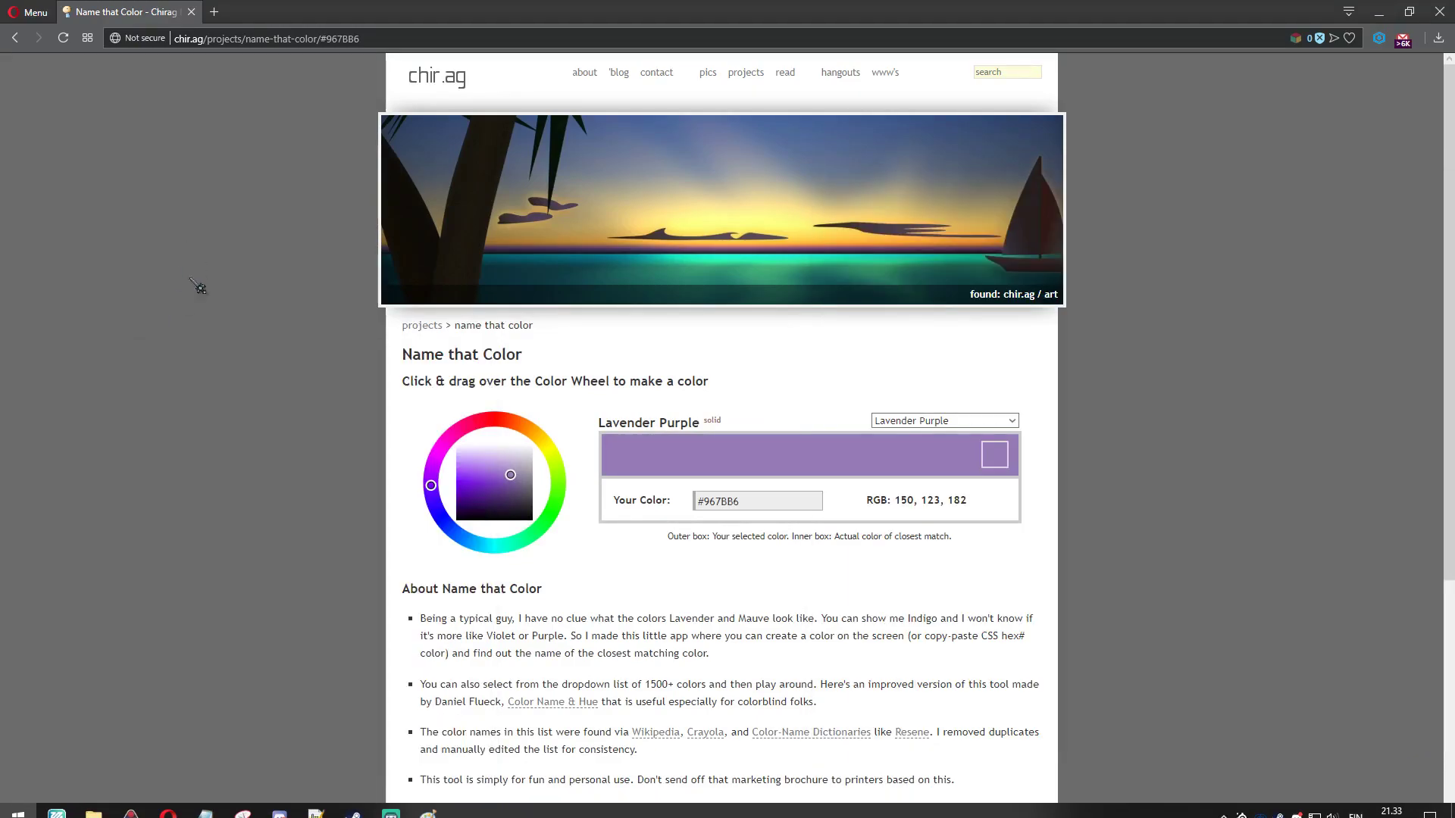
- Switch to the resource folder and bring up ClientScheme.res together with the Notepad note holding the RGB values
mouse_move(94, 803)
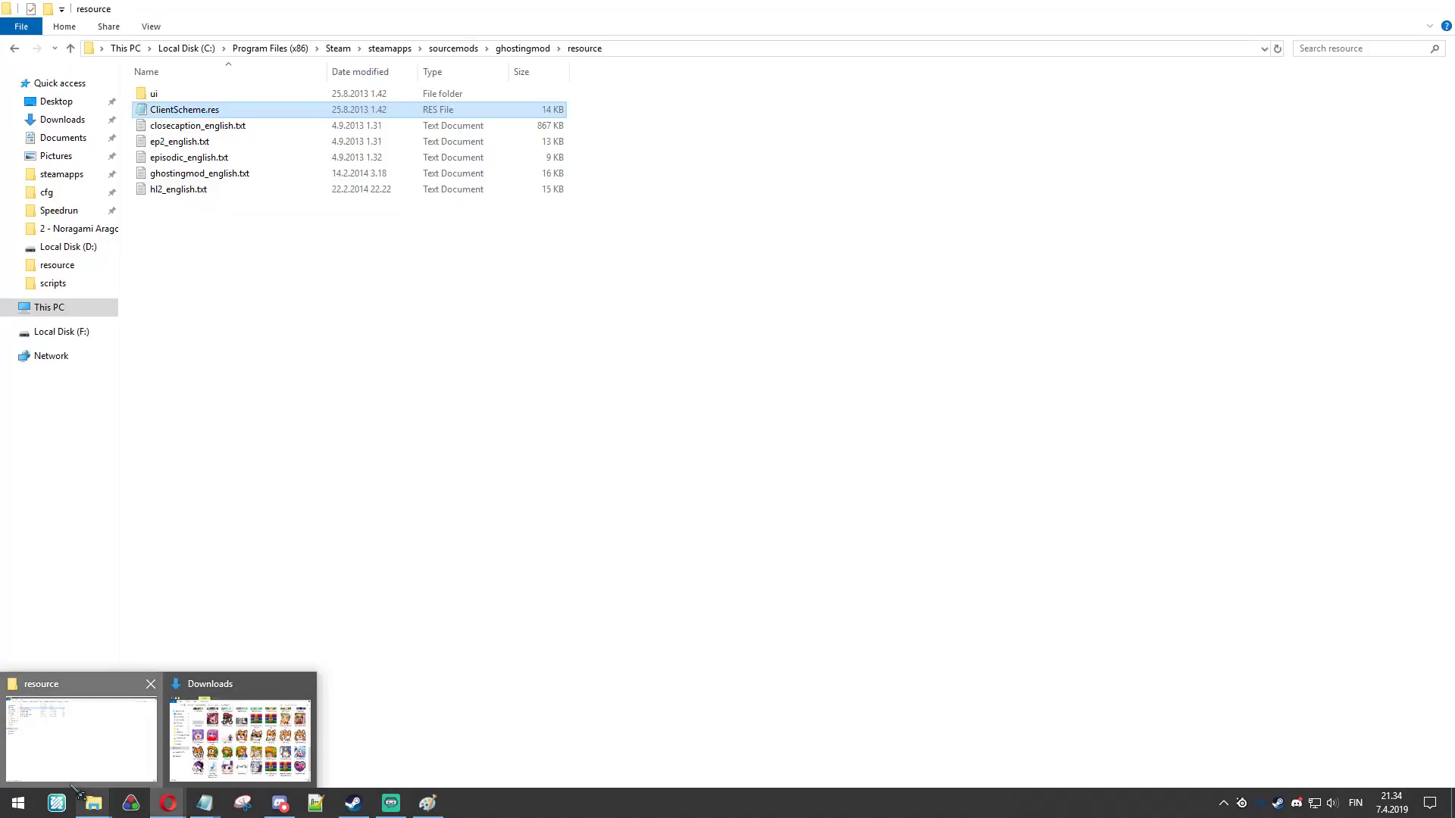
left_click(82, 735)
mouse_move(205, 803)
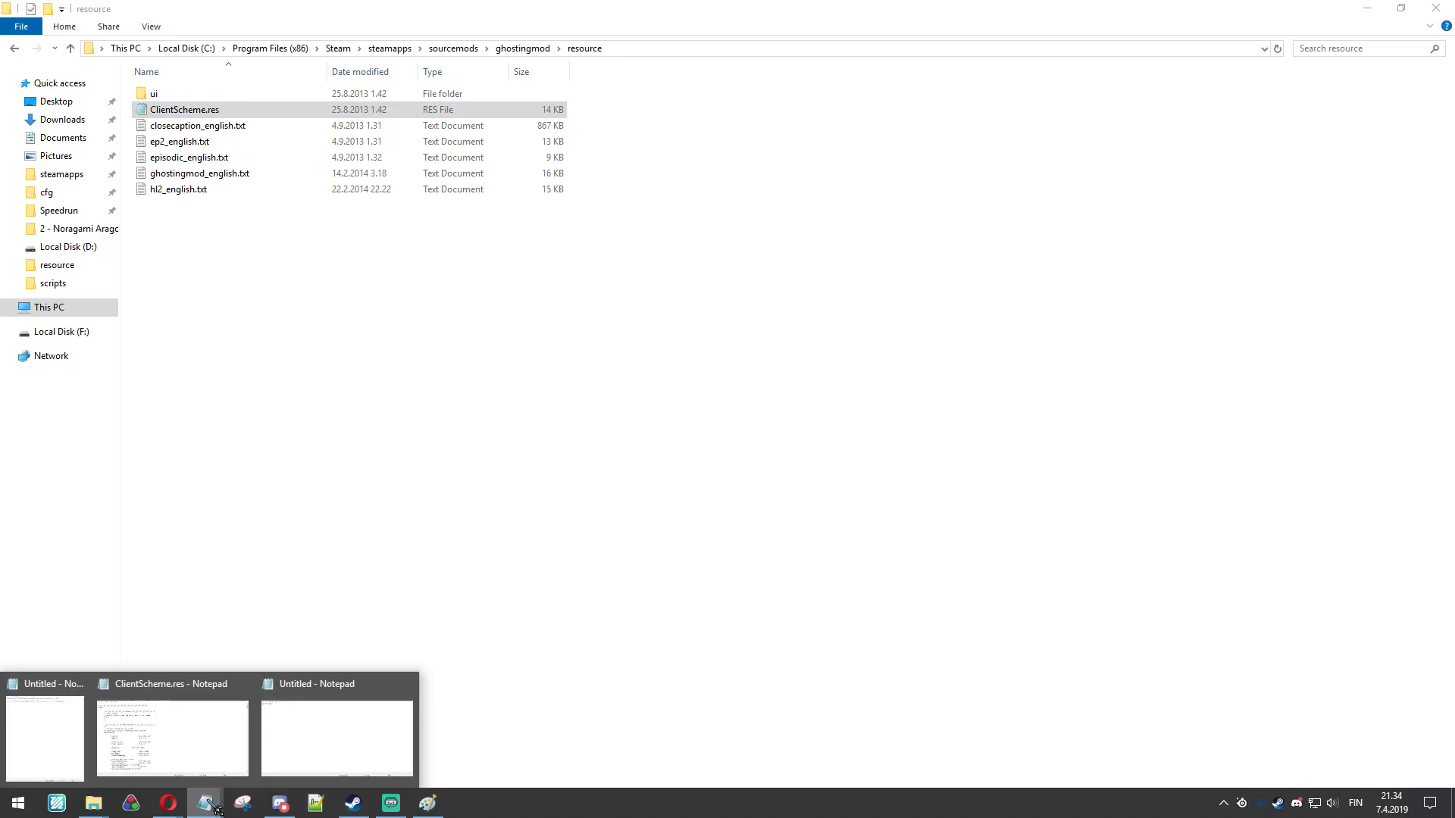
left_click(210, 761)
left_click(204, 803)
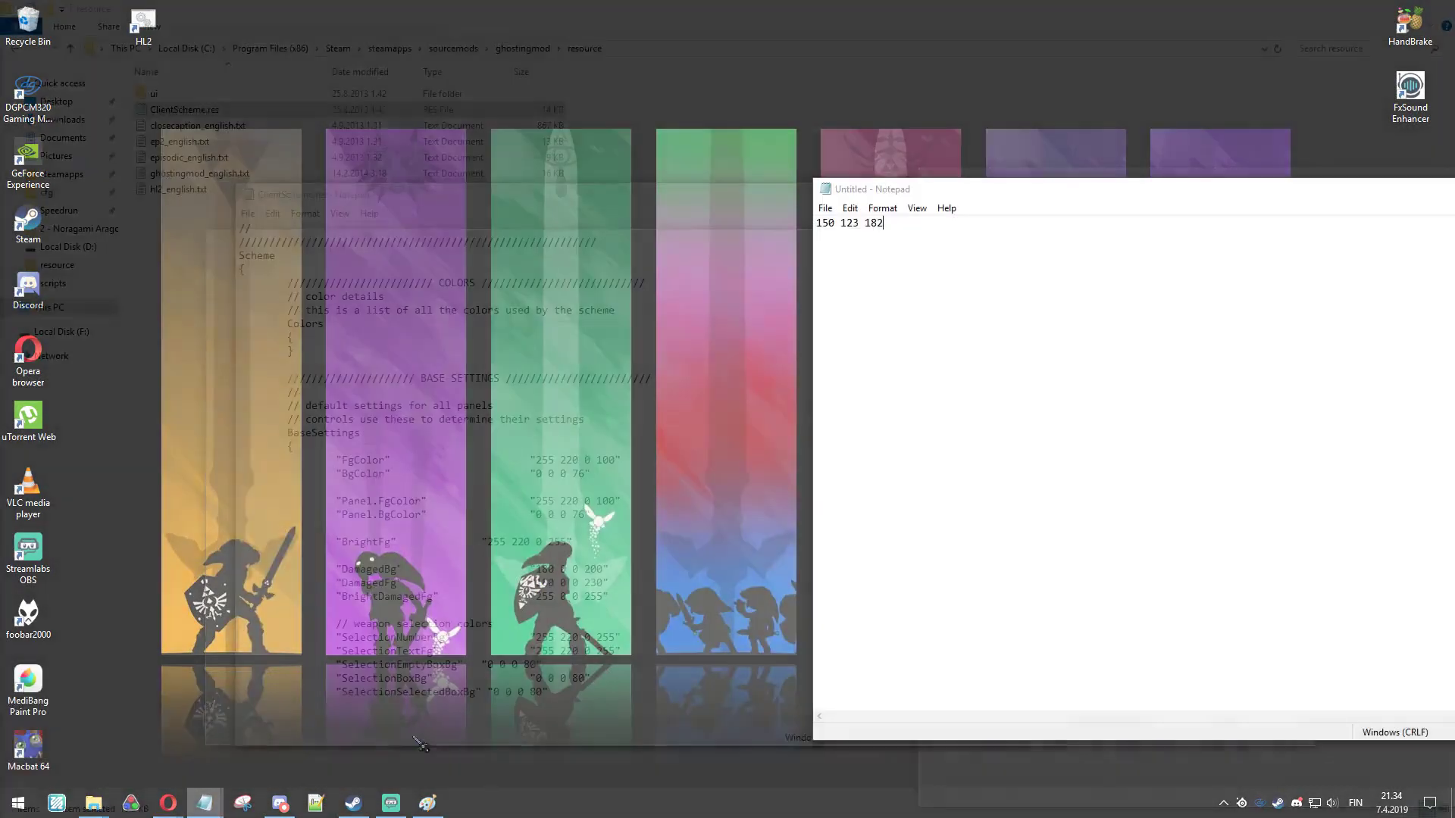
left_click(338, 735)
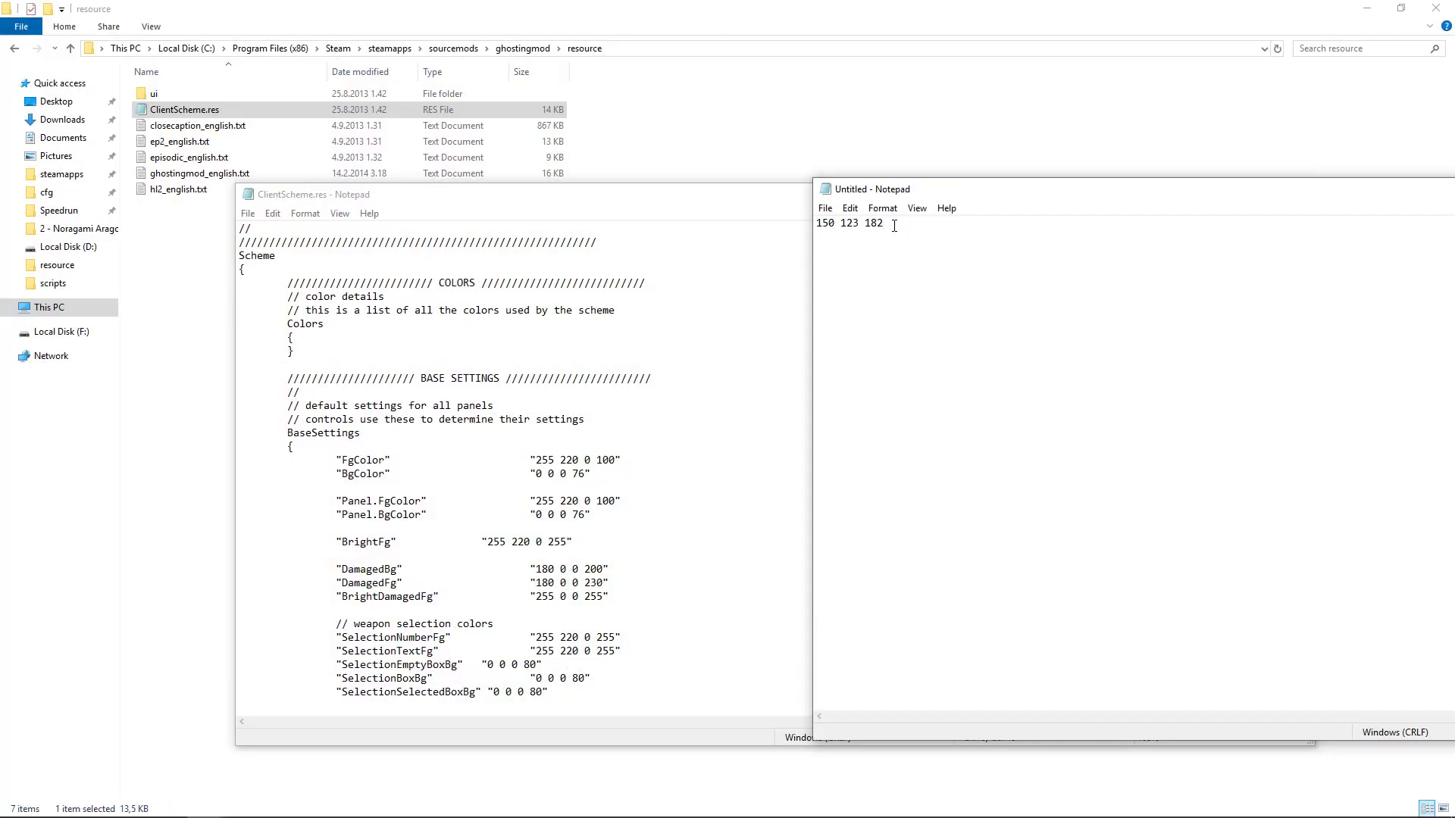
- Copy "150 123 182" from the note and locate the "255 220 0" numbers of FgColor in ClientScheme.res
left_click_drag(893, 225, 809, 224)
key("ctrl+c")
left_click_drag(534, 460, 596, 461)
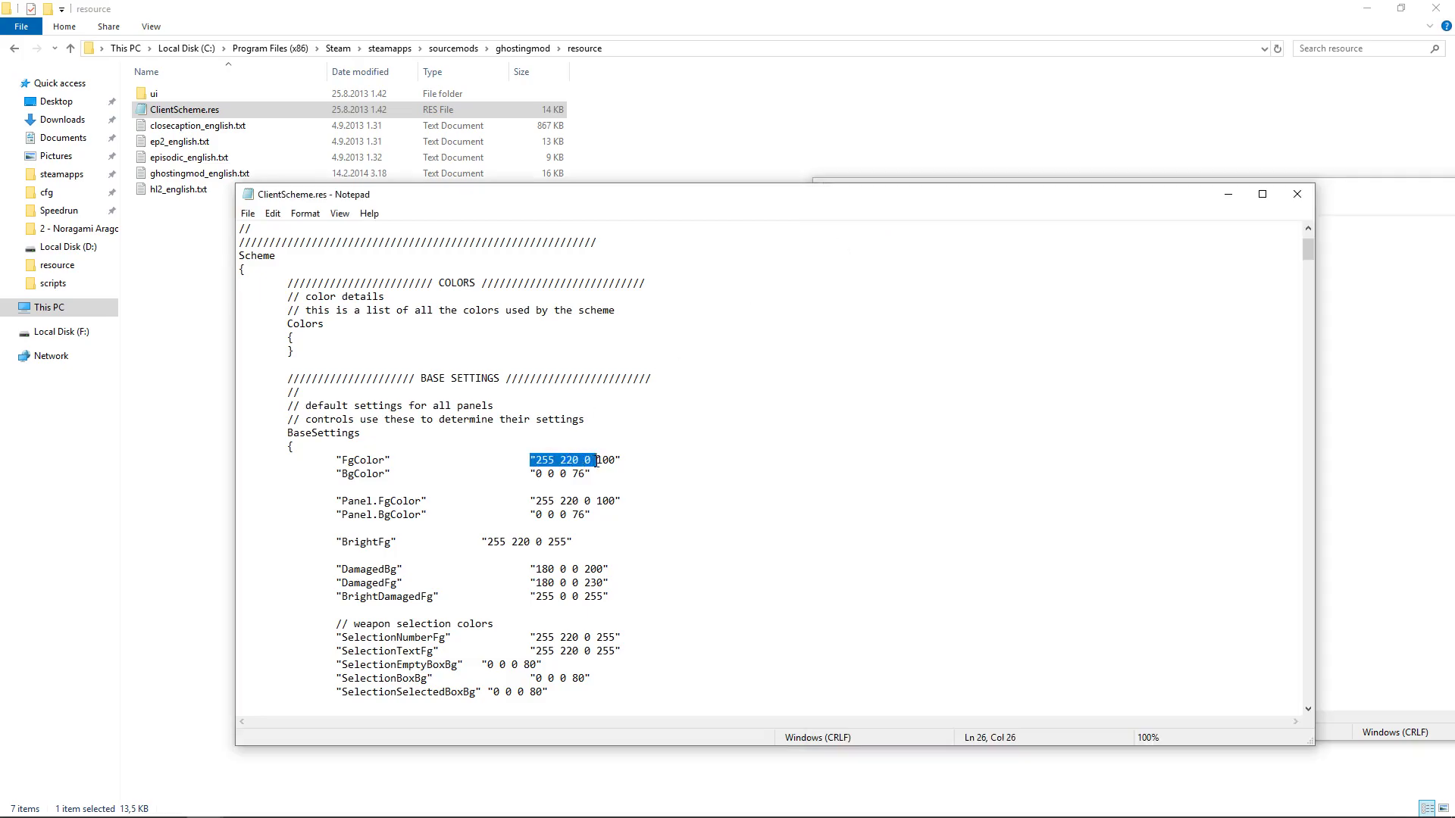
left_click(737, 460)
scroll(642, 442, "down", 1)
scroll(576, 303, "up", 4)
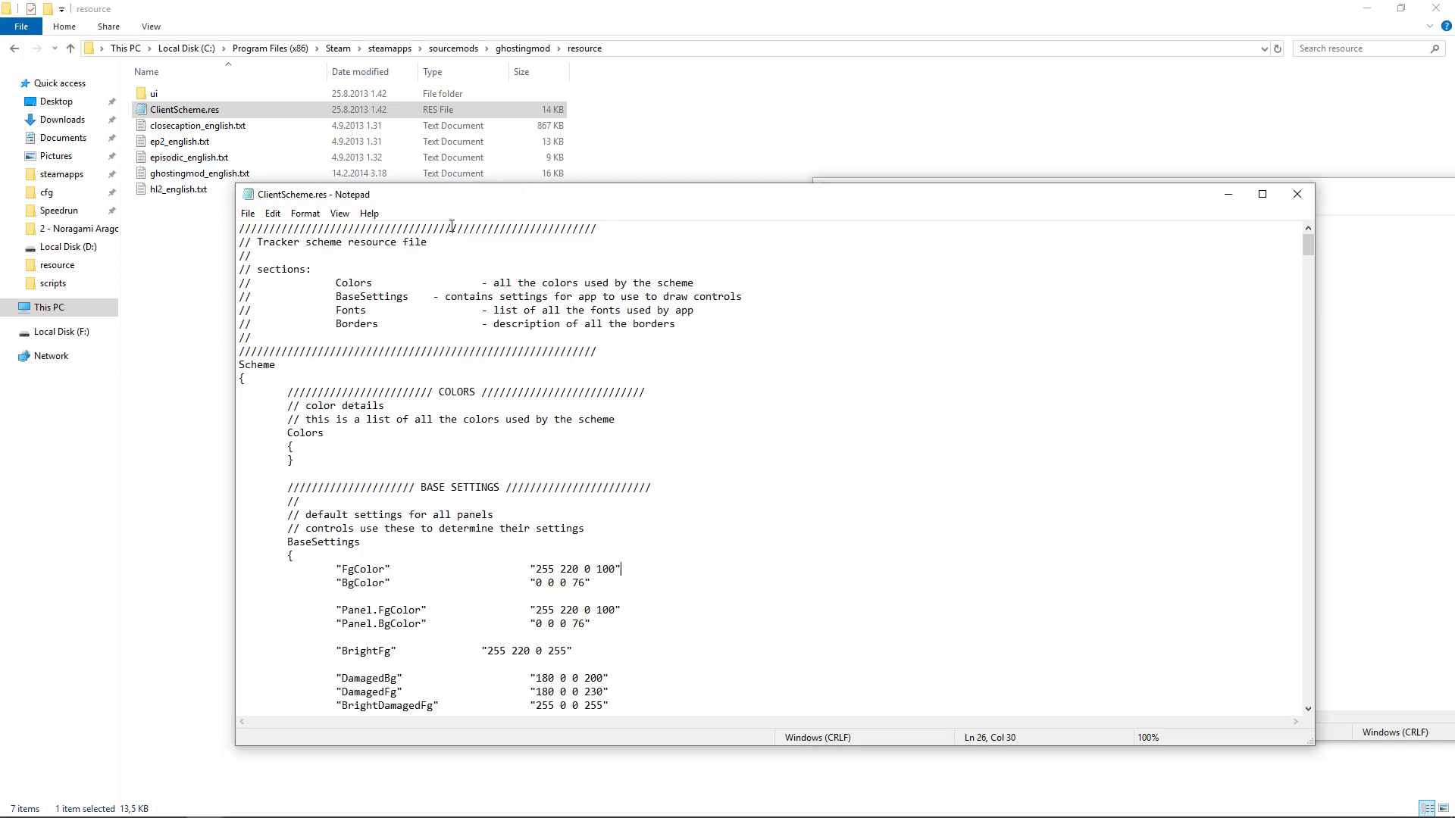
- Replace every "255 220 0" in ClientScheme.res with "150 123 182"
left_click(489, 241)
key("ctrl+h")
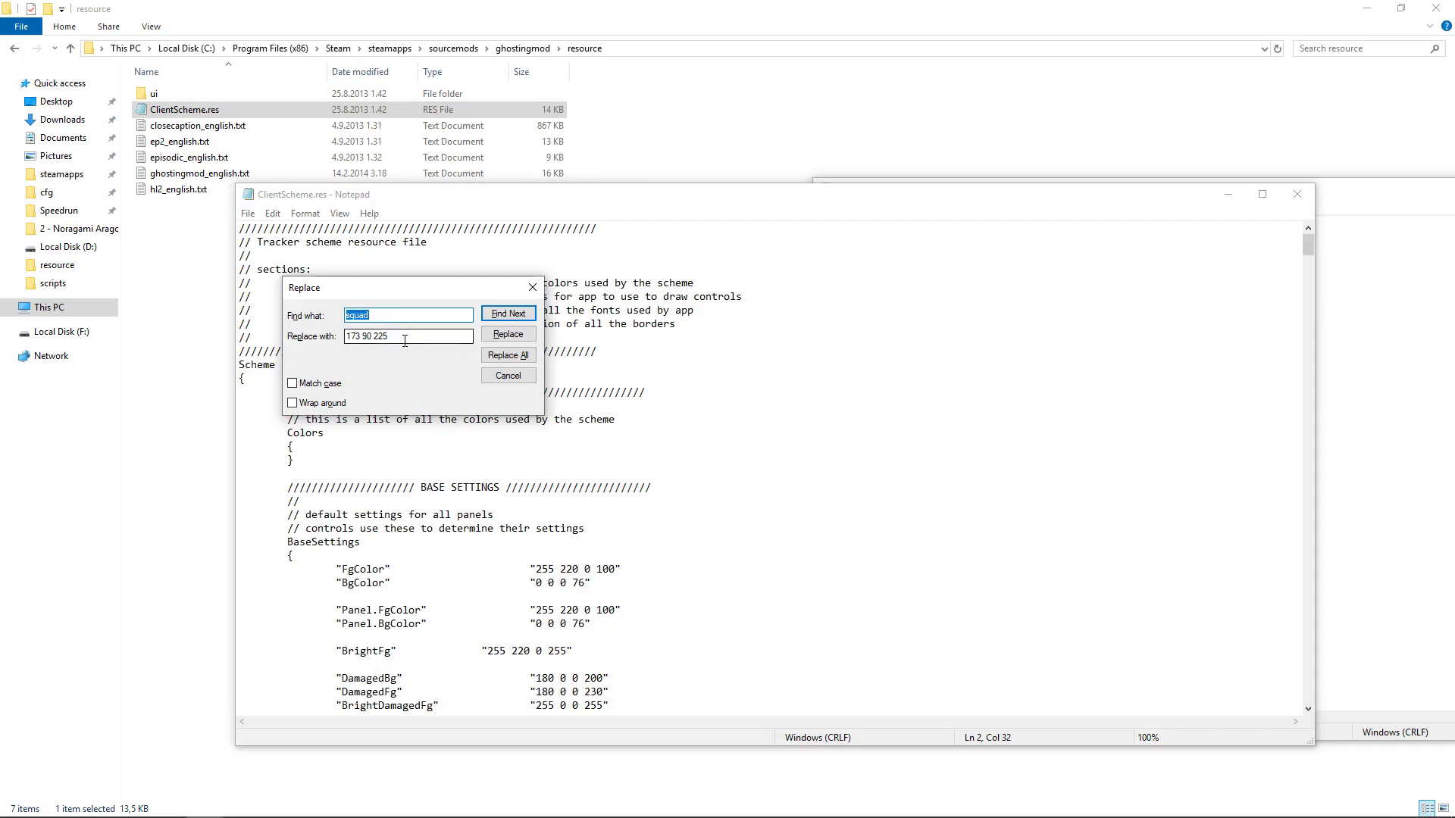
type("255 220 0")
left_click_drag(455, 335, 345, 336)
key("ctrl+v")
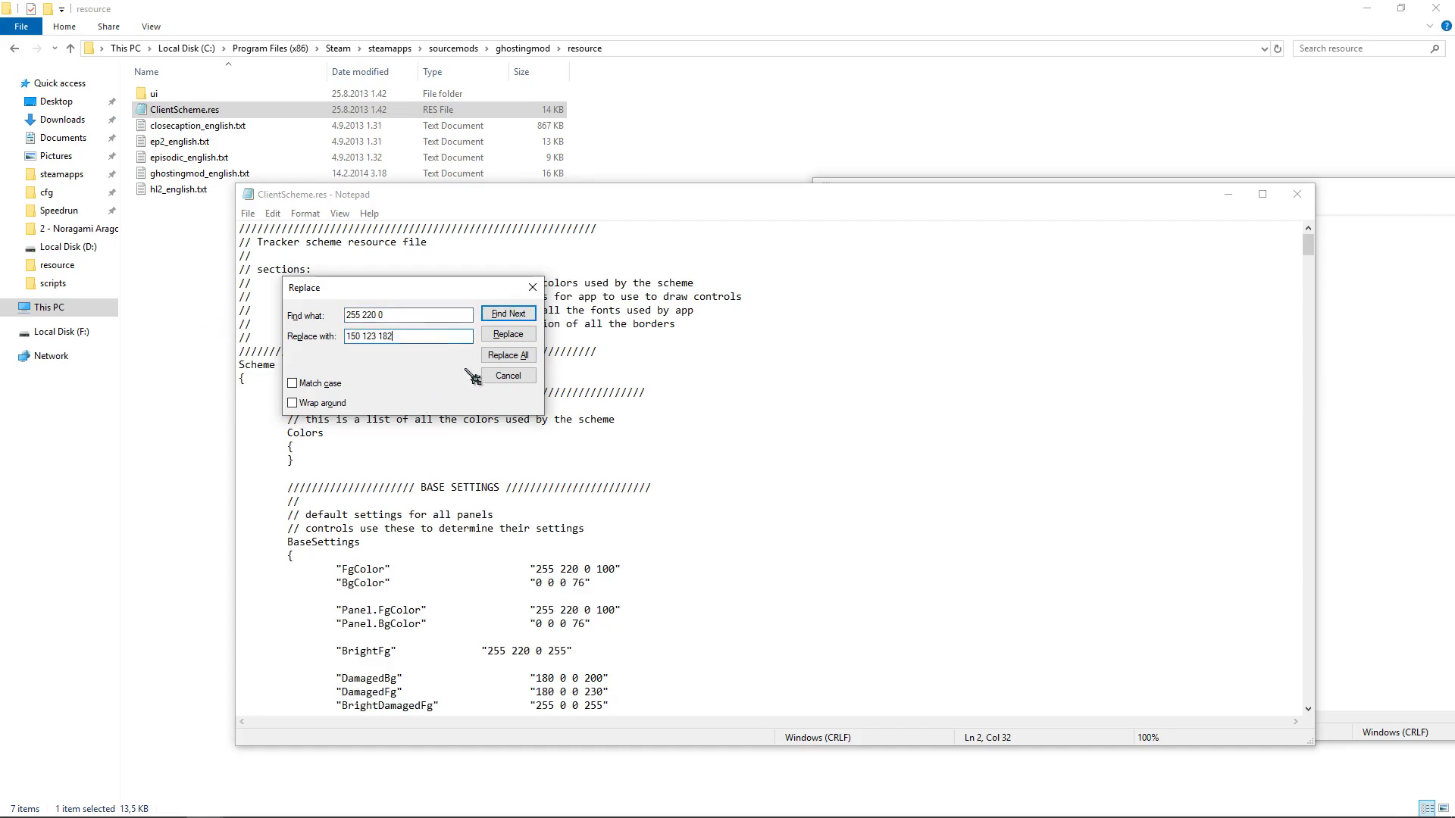
left_click(518, 366)
scroll(664, 478, "down", 6)
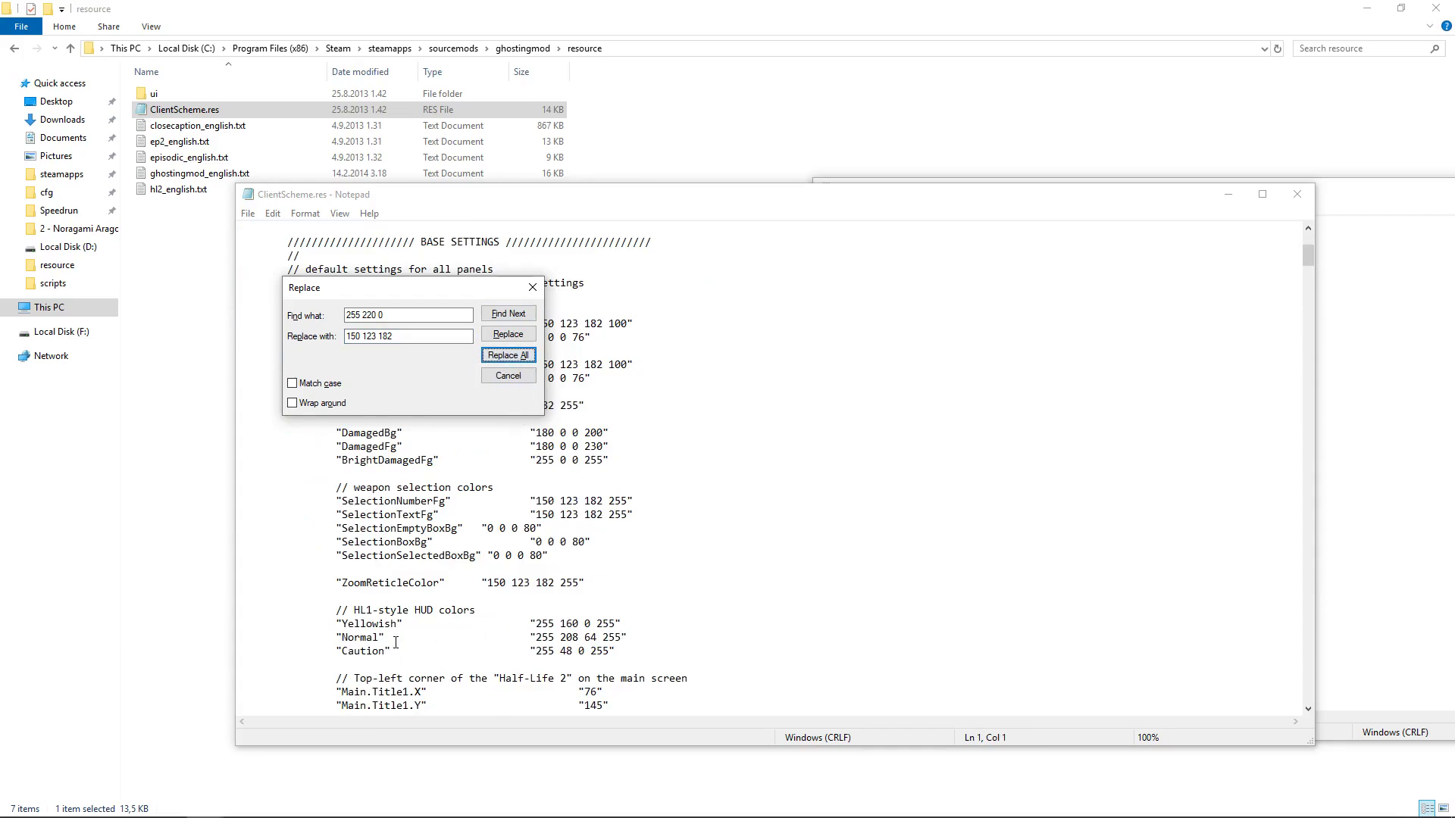
- Set the RGB numbers of the HL1-style Yellowish, Normal and Caution colours to 150 123 182, keeping their 255 alpha
scroll(376, 618, "down", 1)
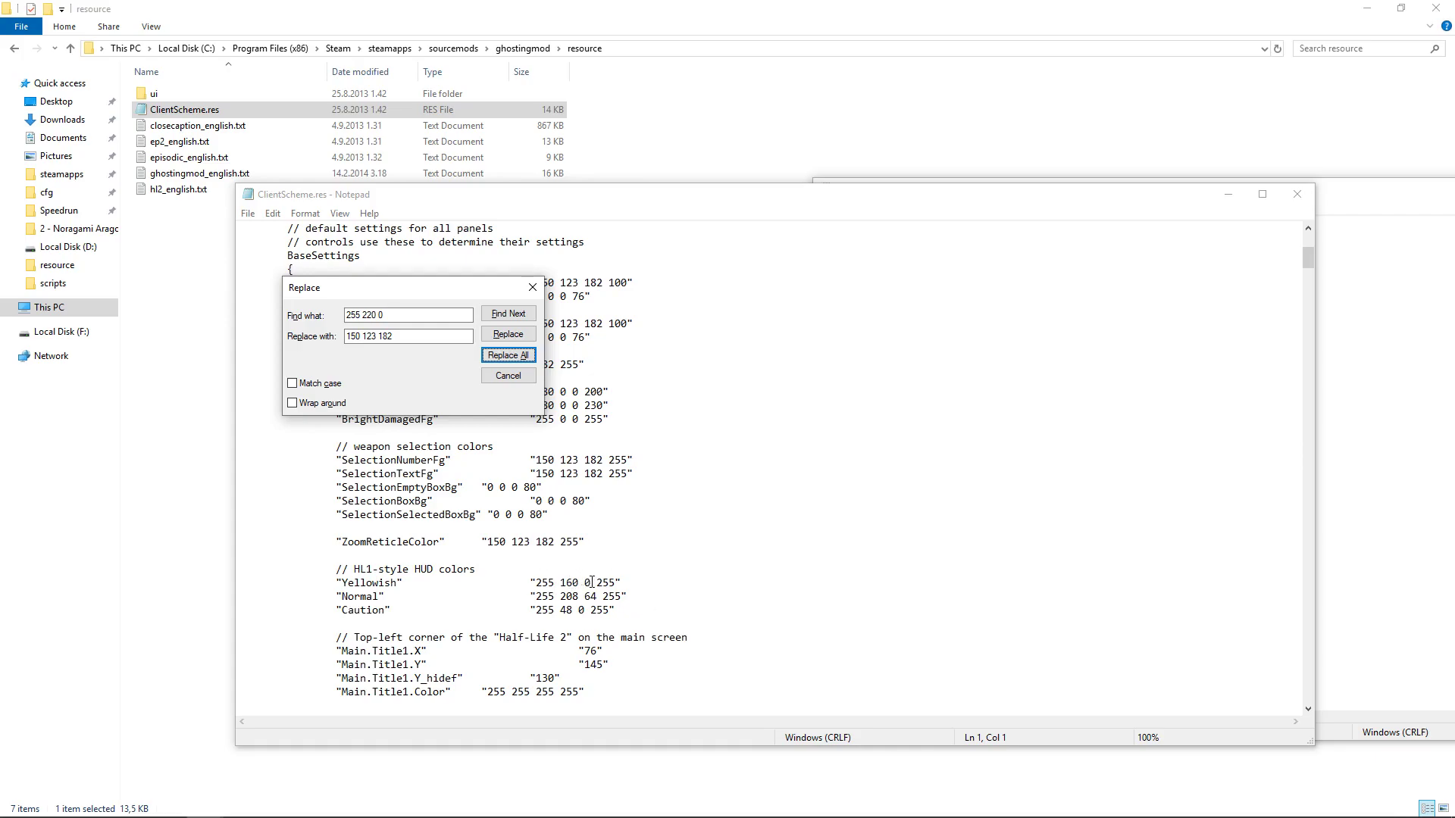
left_click_drag(591, 582, 534, 610)
key("ctrl+v")
key("ctrl+v")
key("ctrl+v")
- Close the Replace dialog and check the title, menu, font and HUD colour entries of ClientScheme.res
scroll(651, 597, "down", 4)
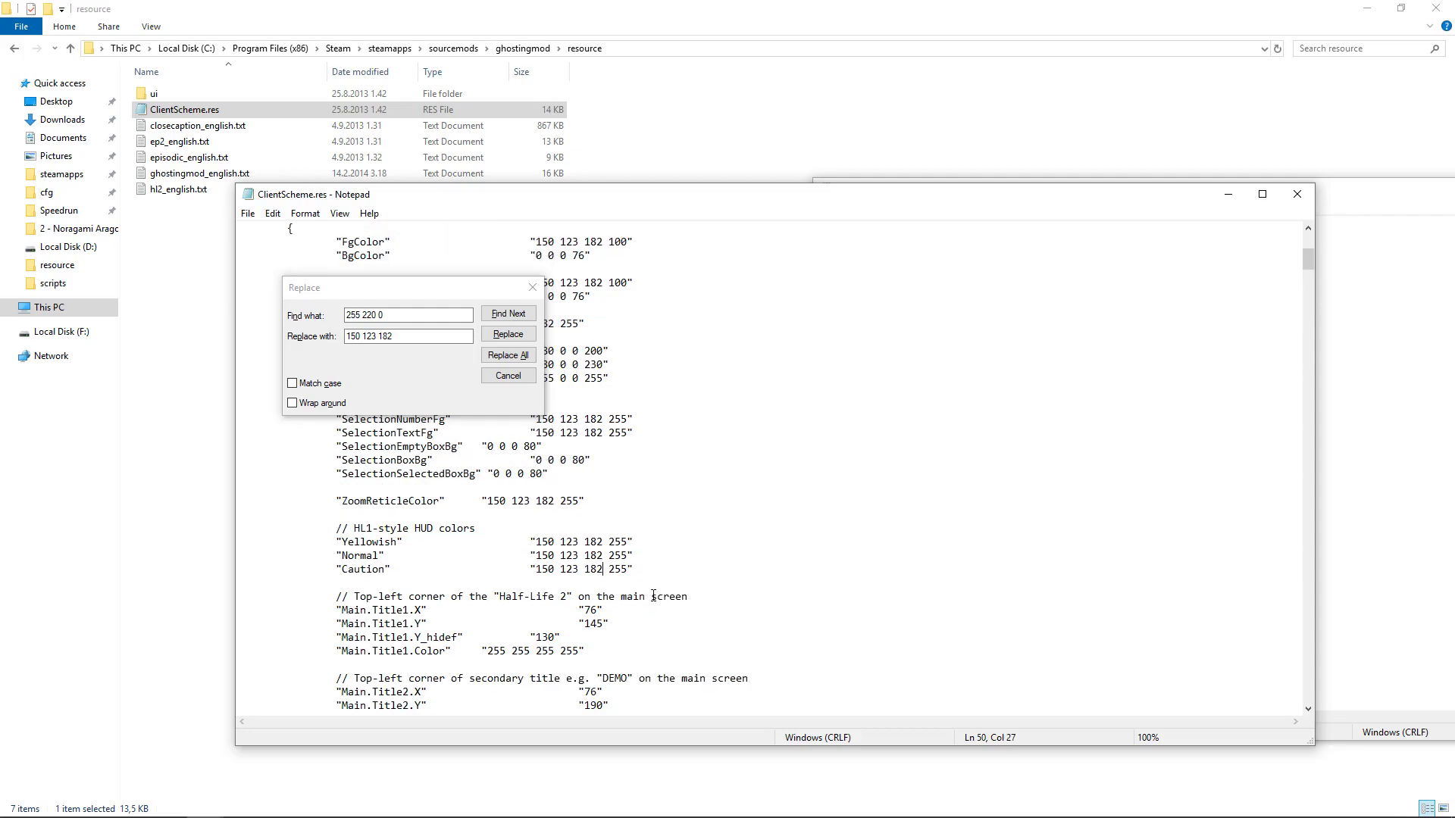
scroll(601, 590, "down", 3)
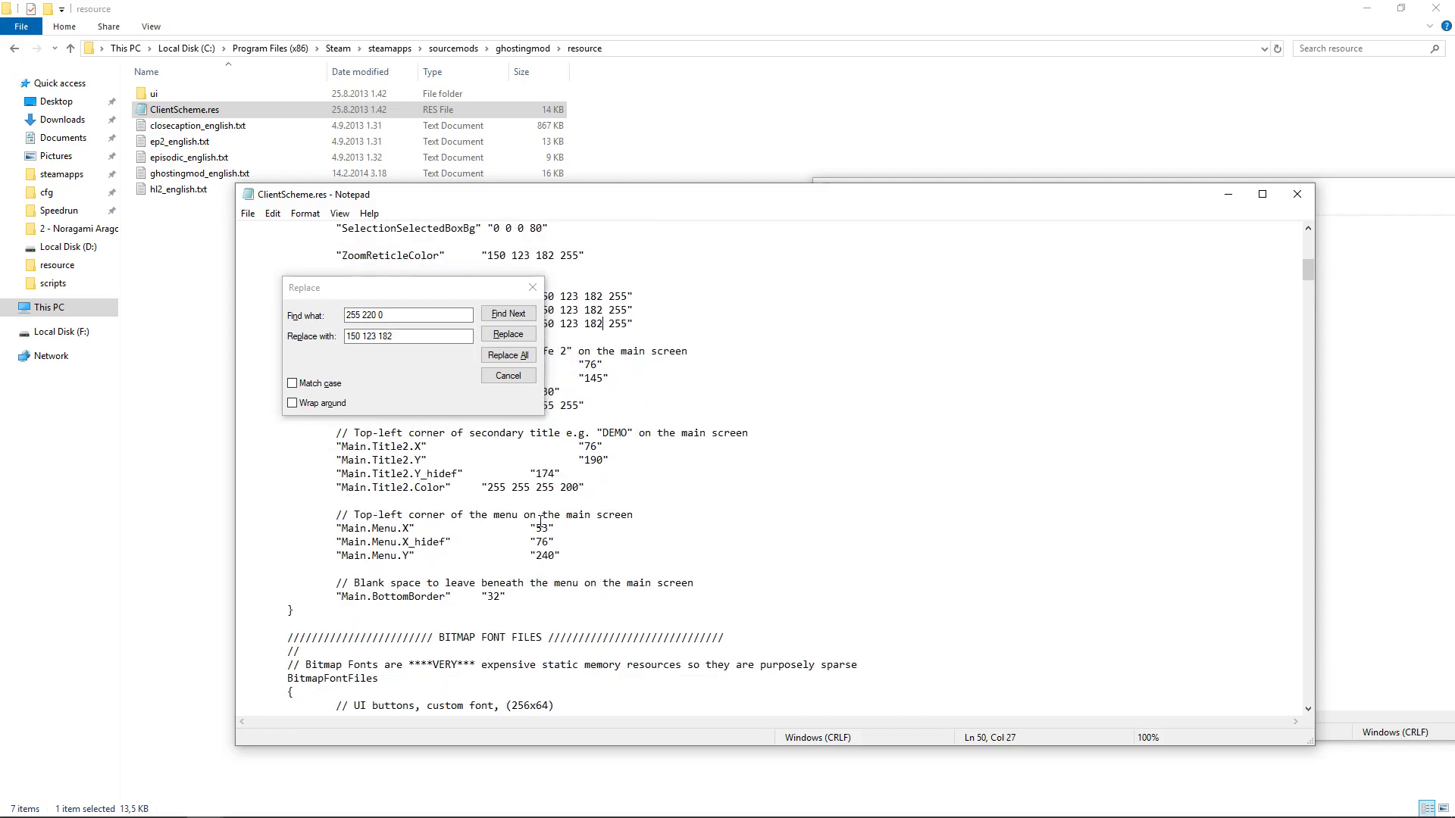
left_click(533, 288)
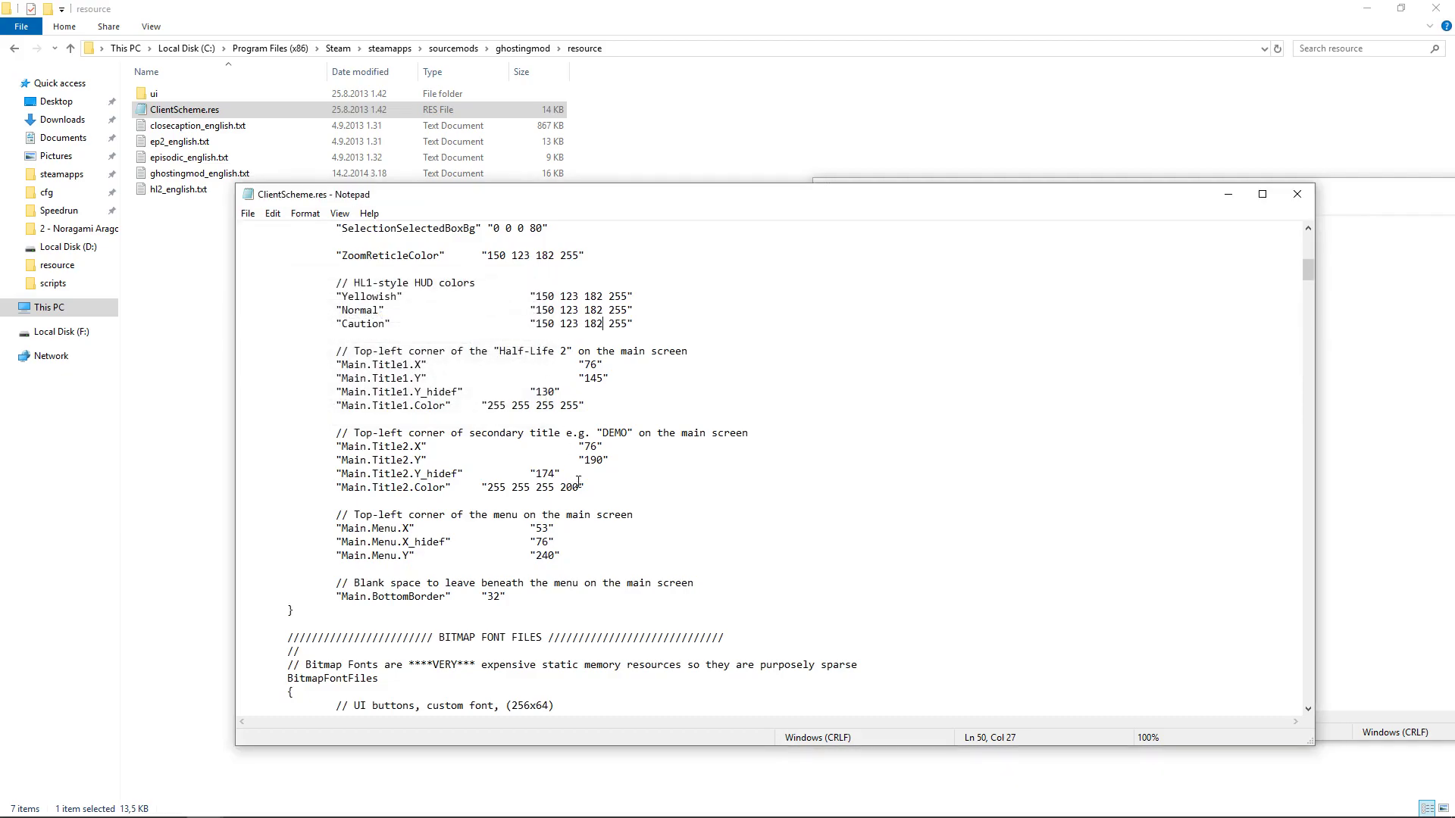
scroll(577, 485, "down", 5)
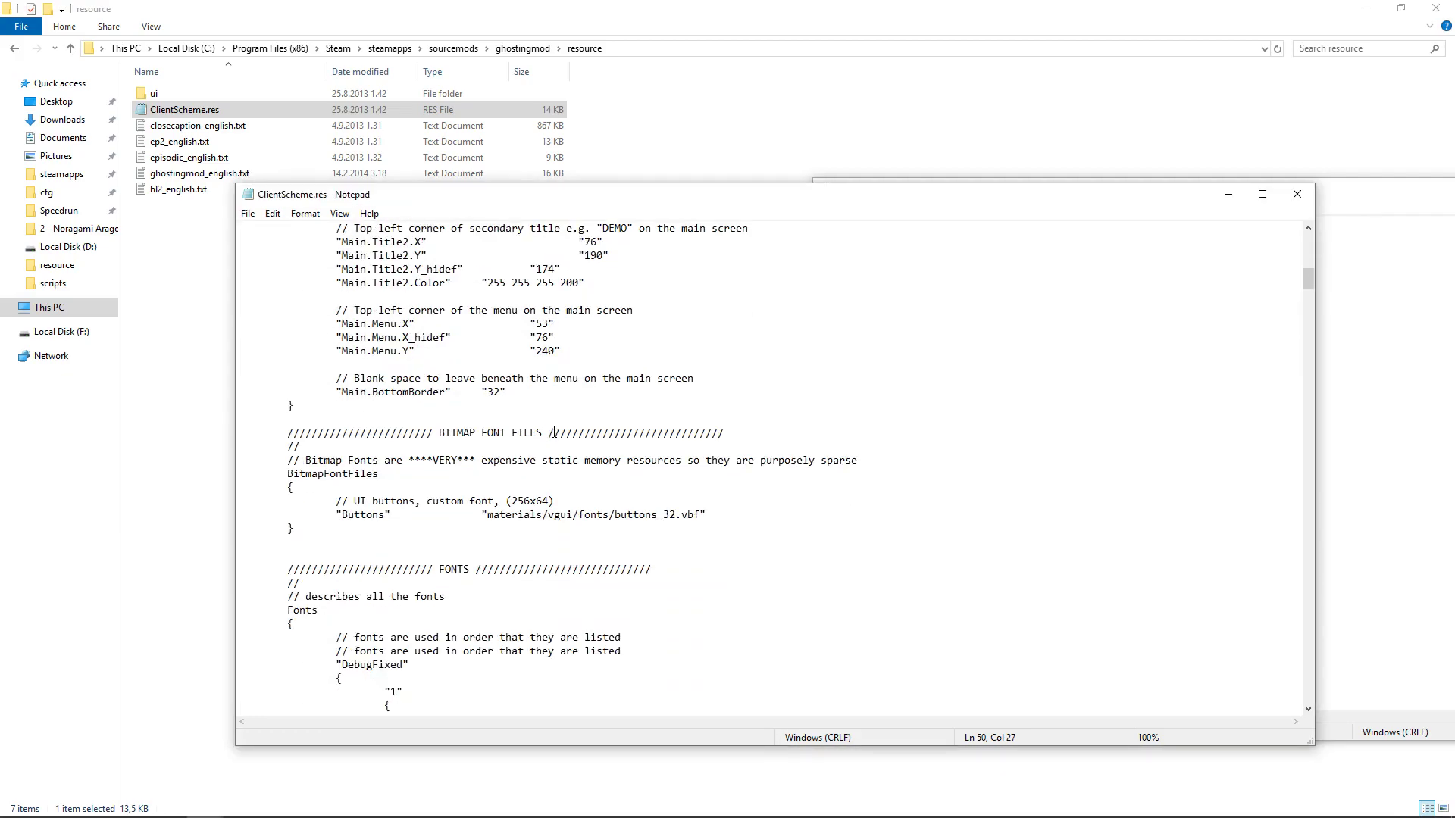
scroll(554, 431, "up", 1)
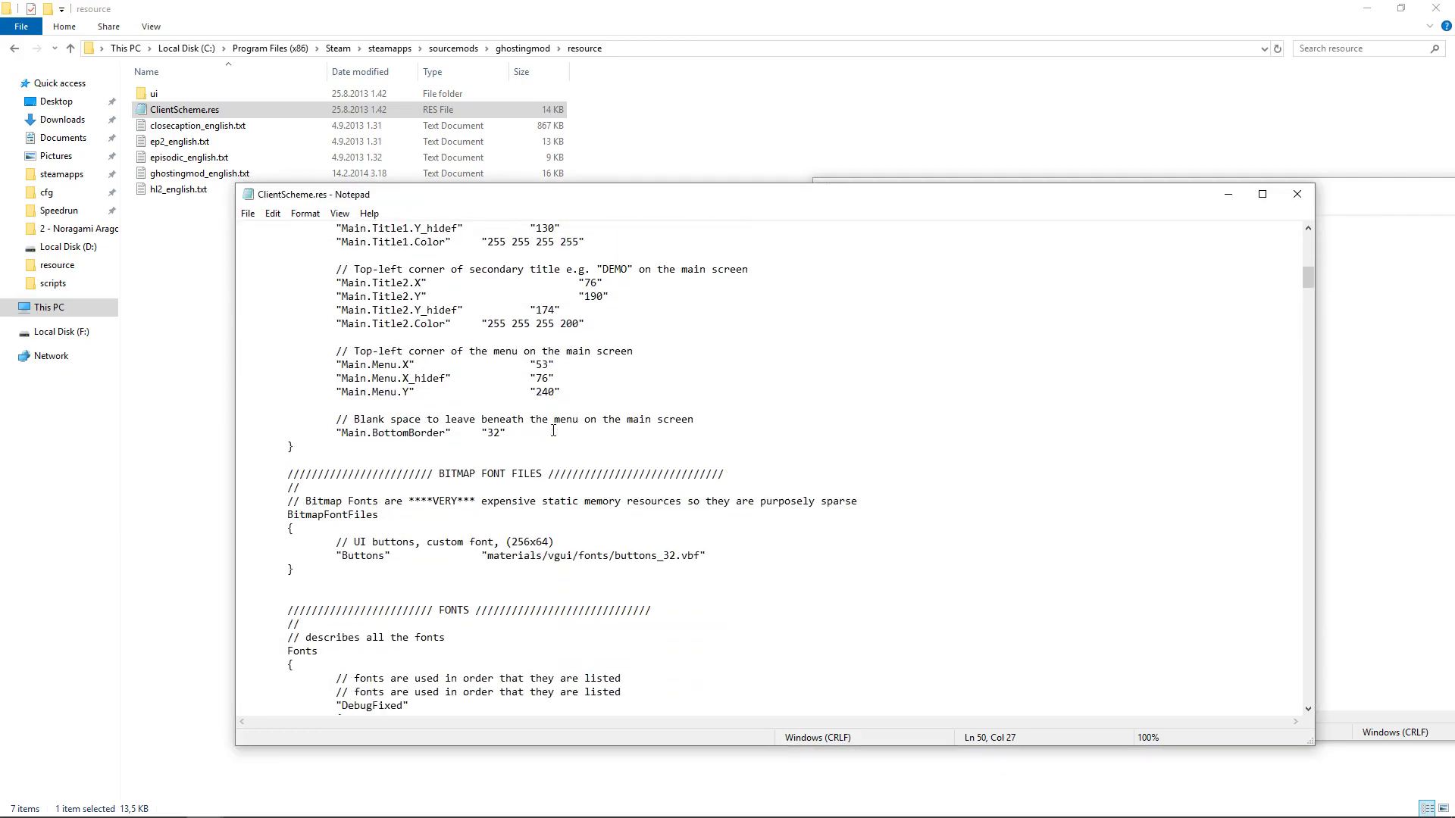
scroll(553, 430, "up", 5)
scroll(668, 489, "up", 5)
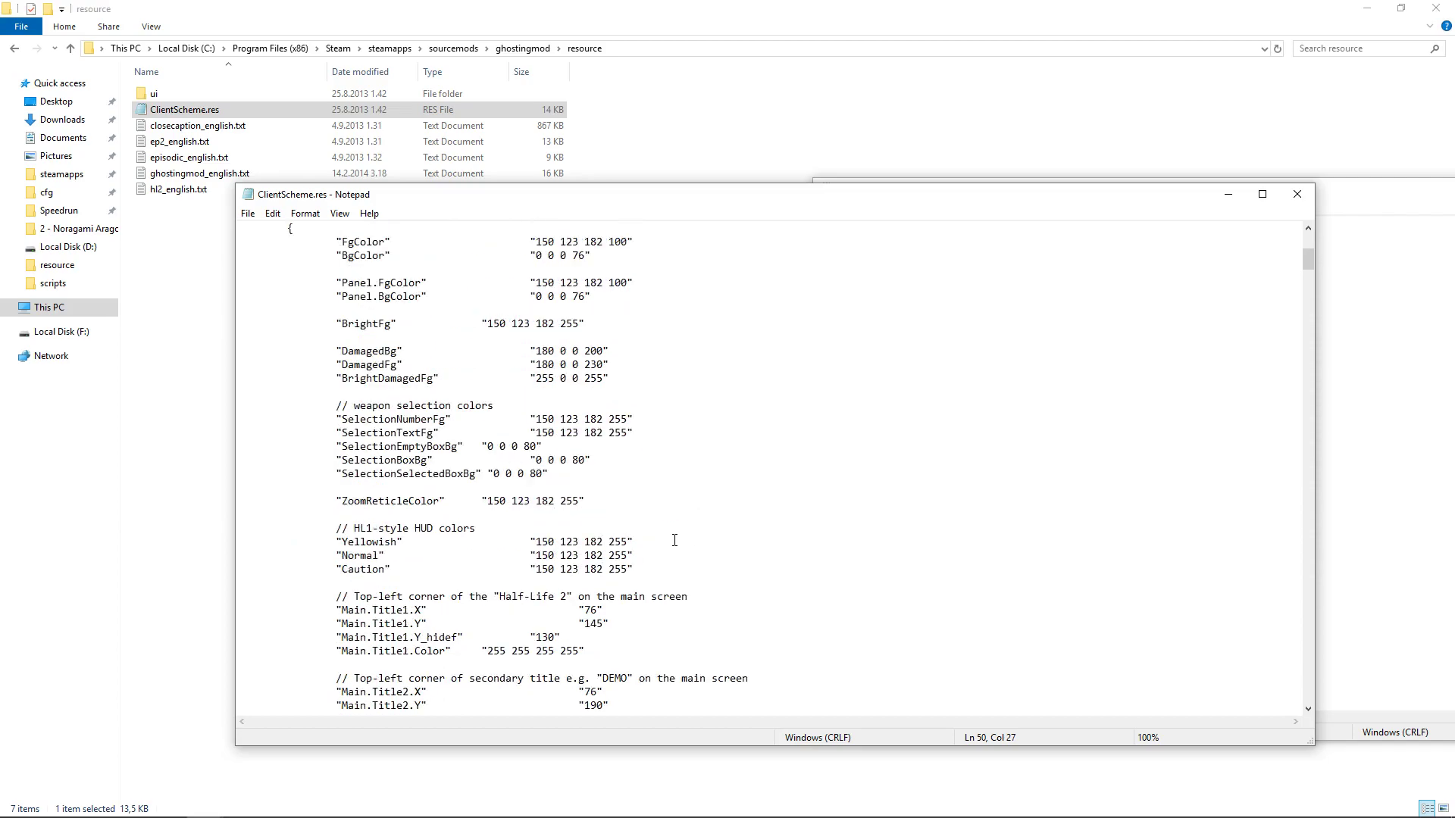
- Review the recoloured base settings of ClientScheme.res, save the file and close it together with the note behind it
scroll(674, 540, "up", 4)
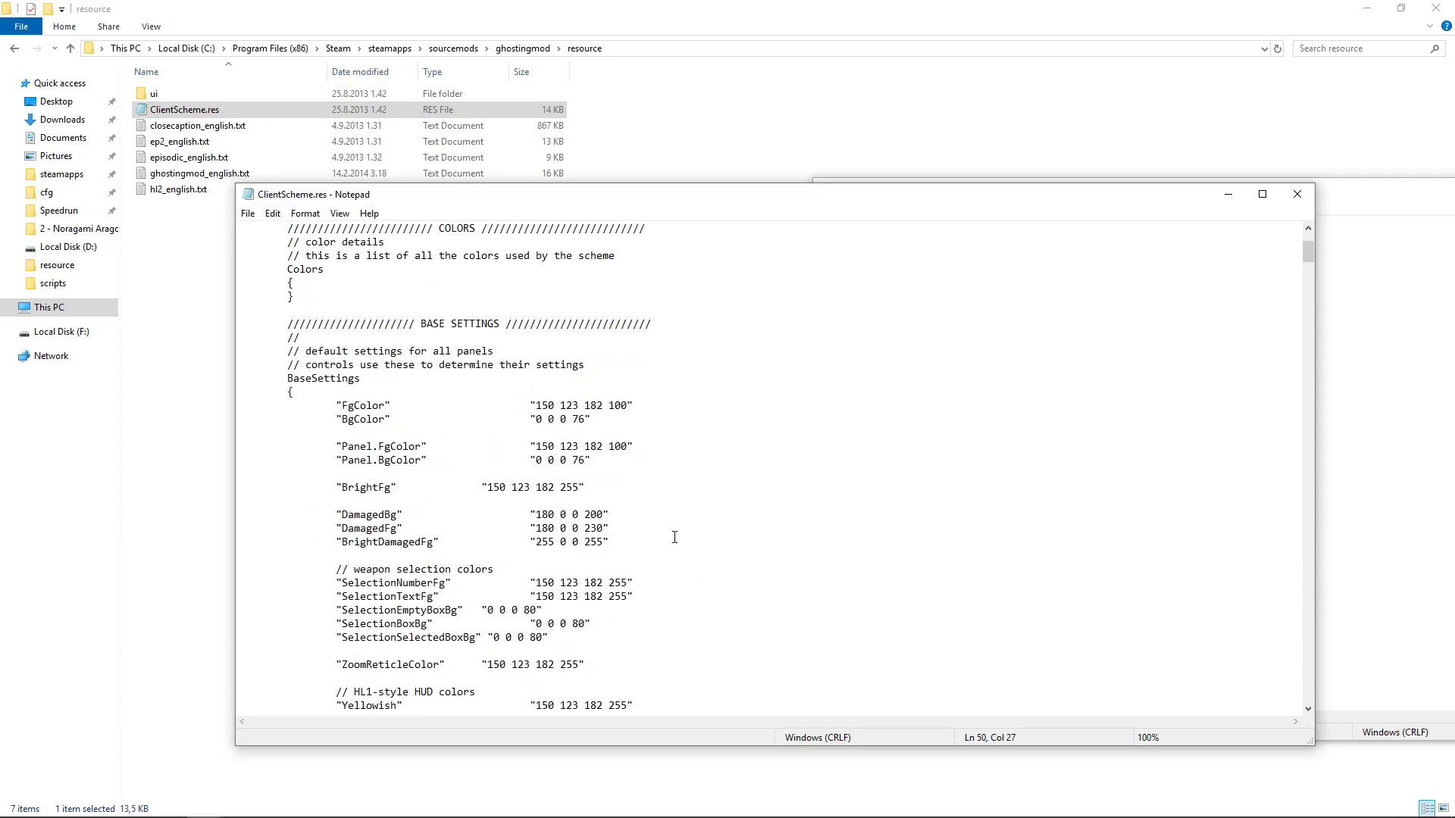
scroll(633, 500, "down", 6)
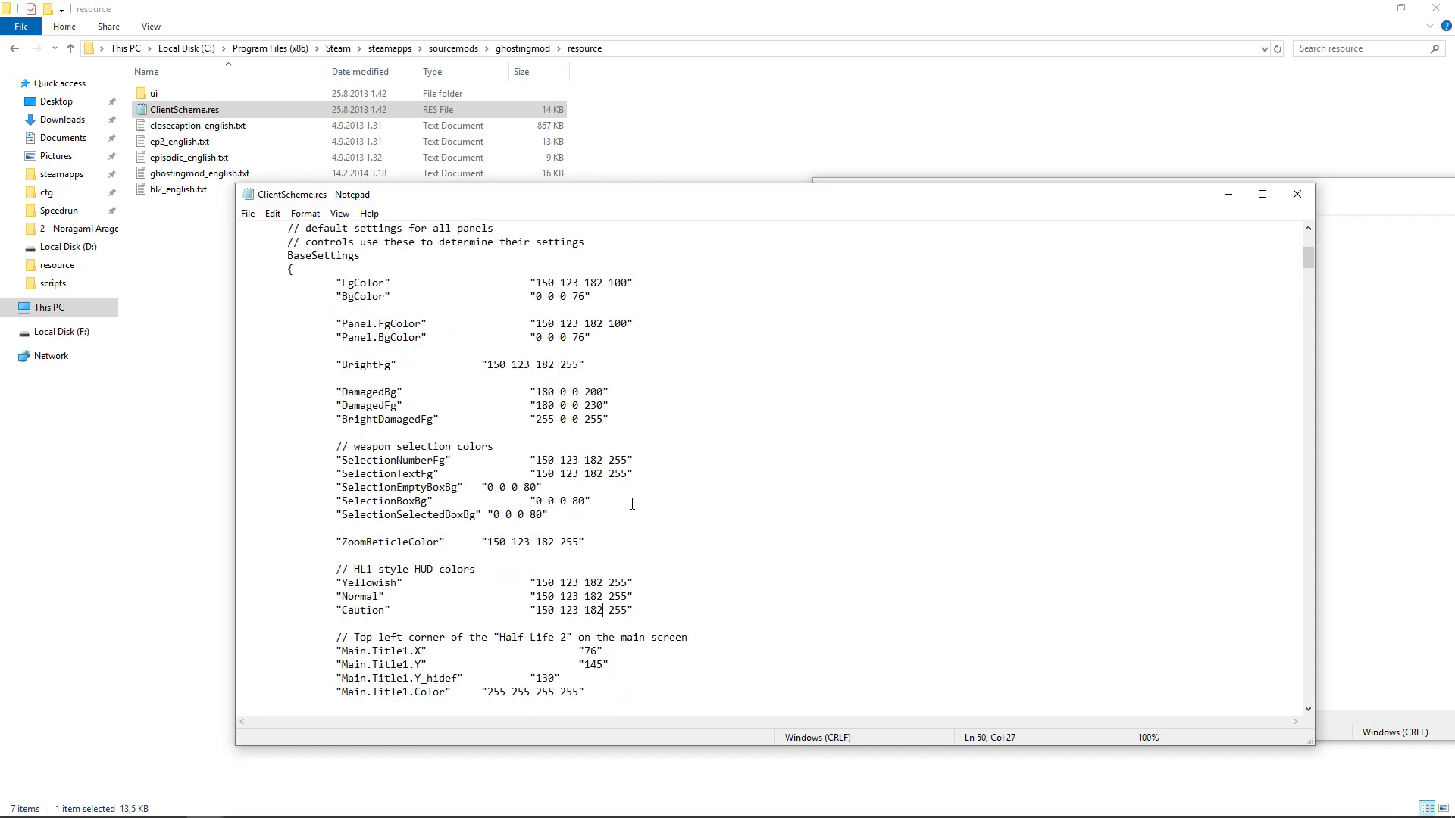
scroll(621, 530, "down", 2)
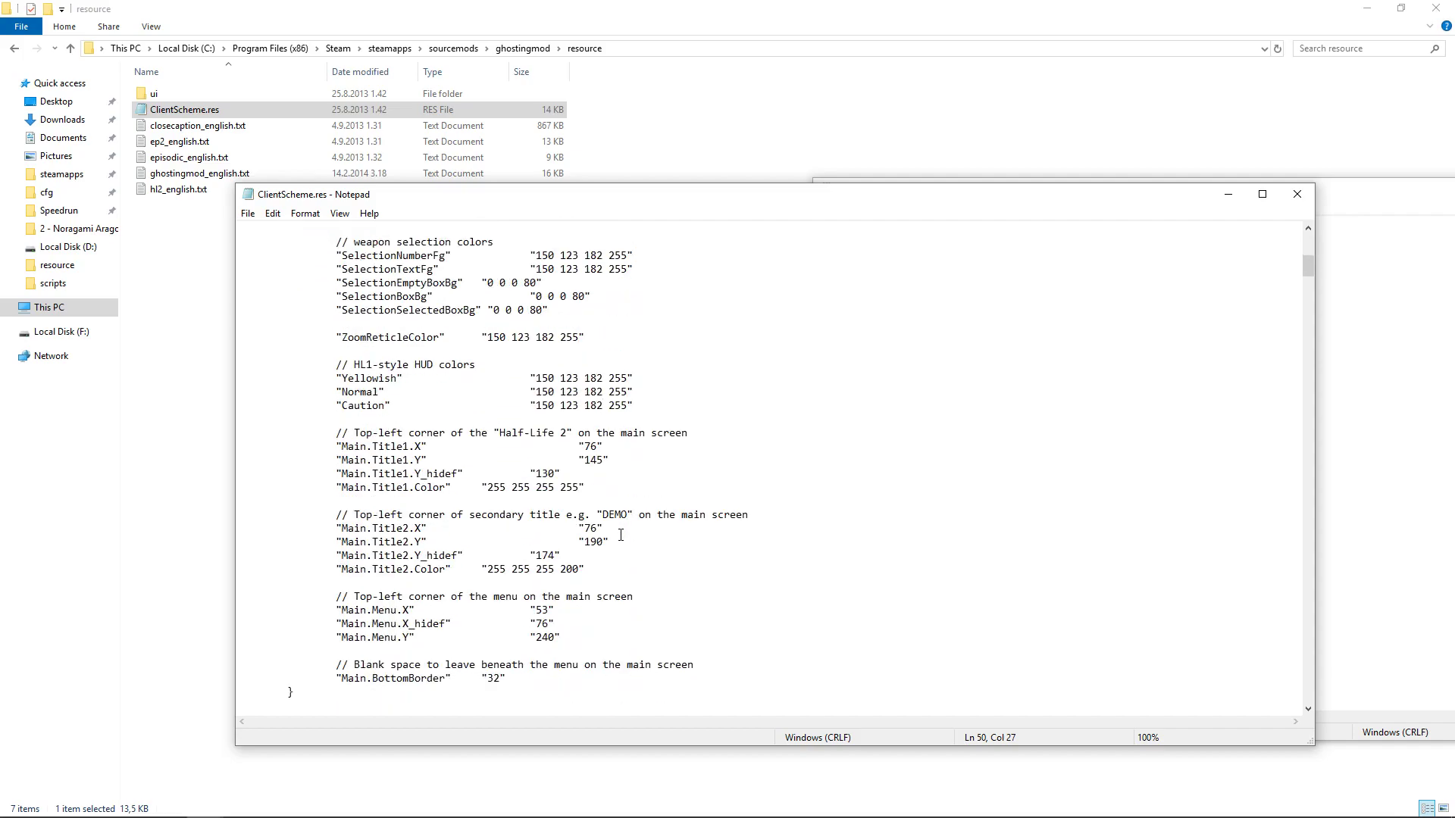
scroll(621, 535, "down", 6)
scroll(624, 541, "up", 15)
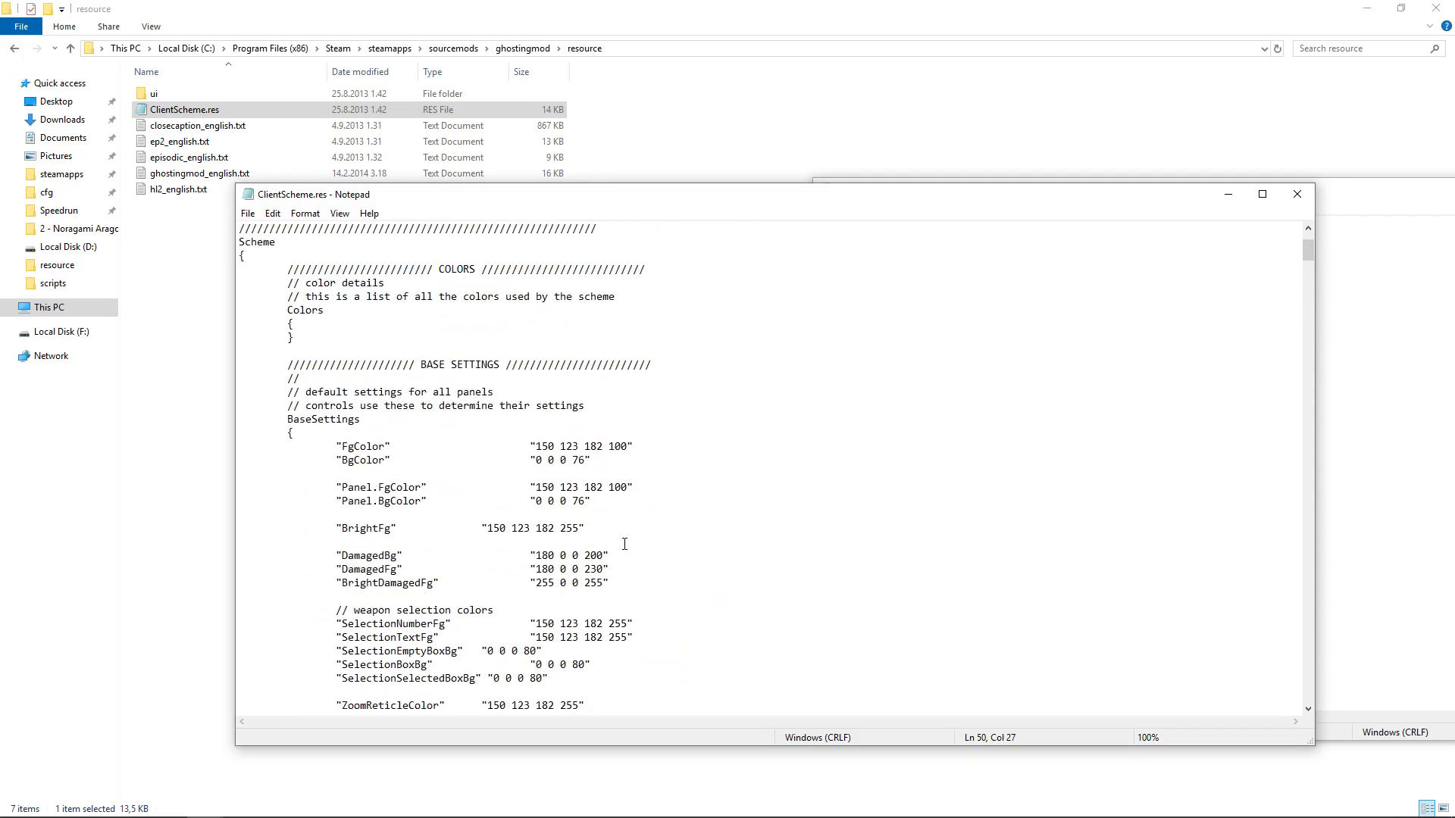
scroll(628, 546, "up", 3)
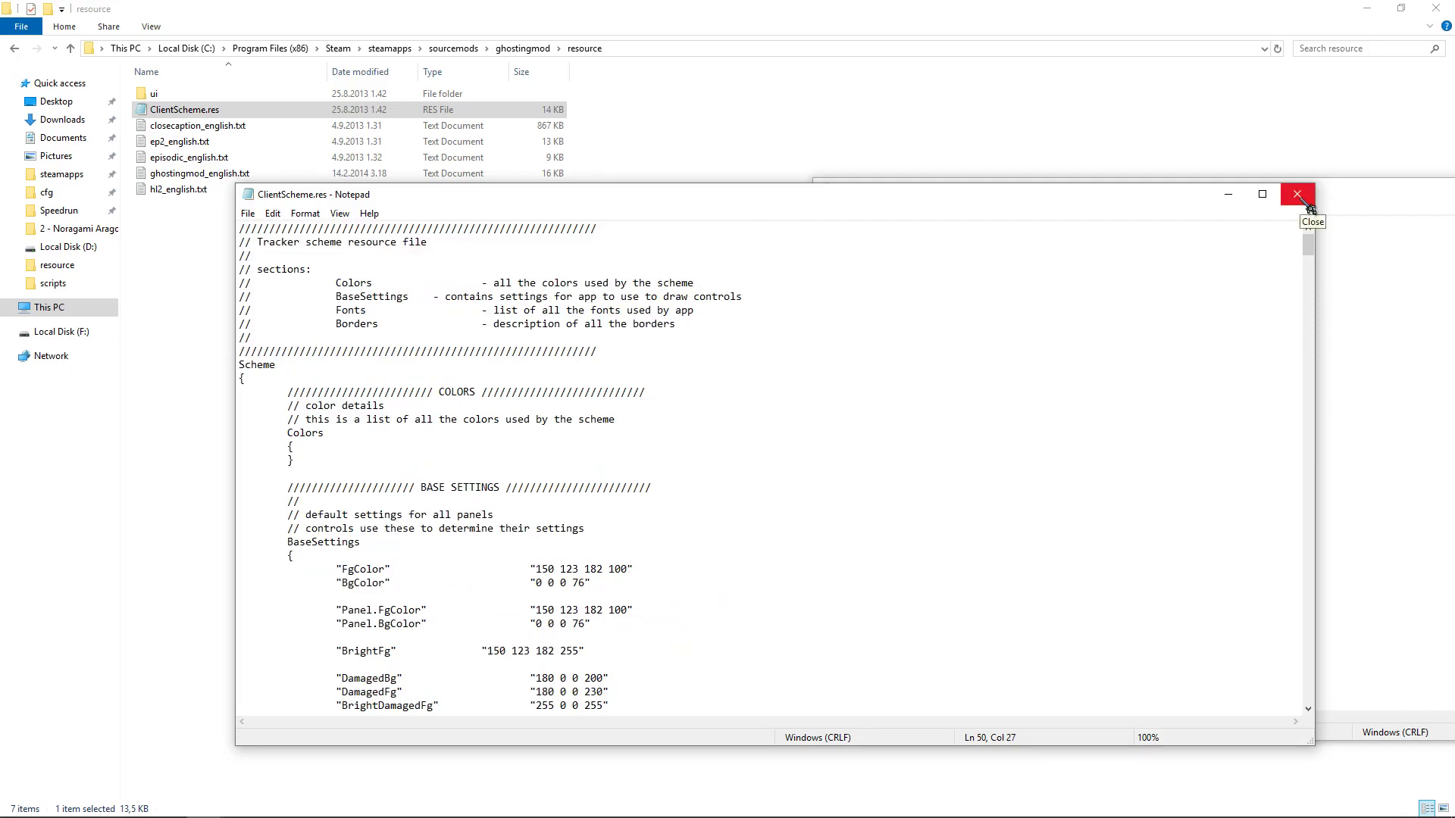
left_click(636, 402)
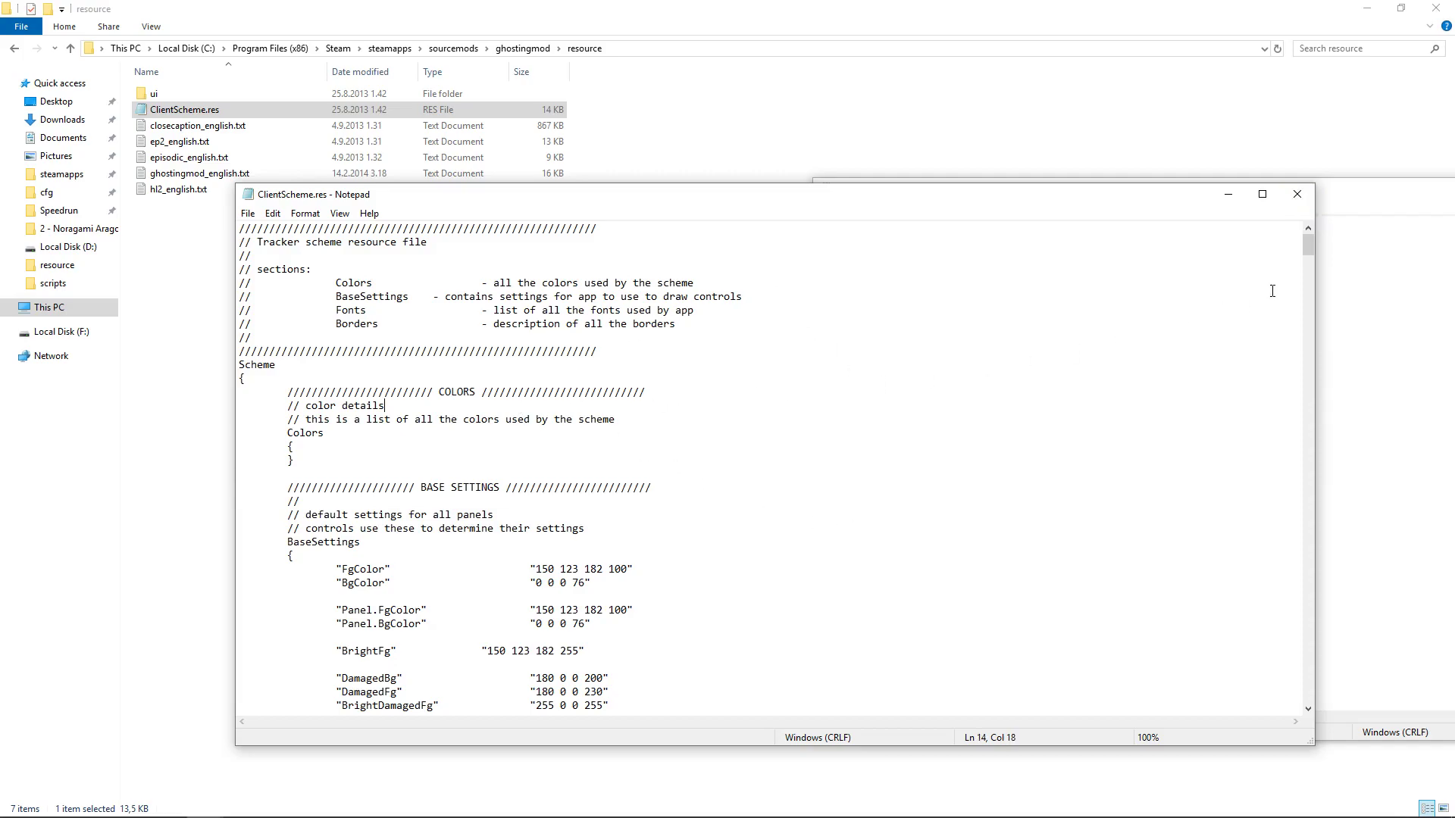
left_click(1297, 194)
left_click_drag(1297, 196, 629, 263)
left_click(753, 168)
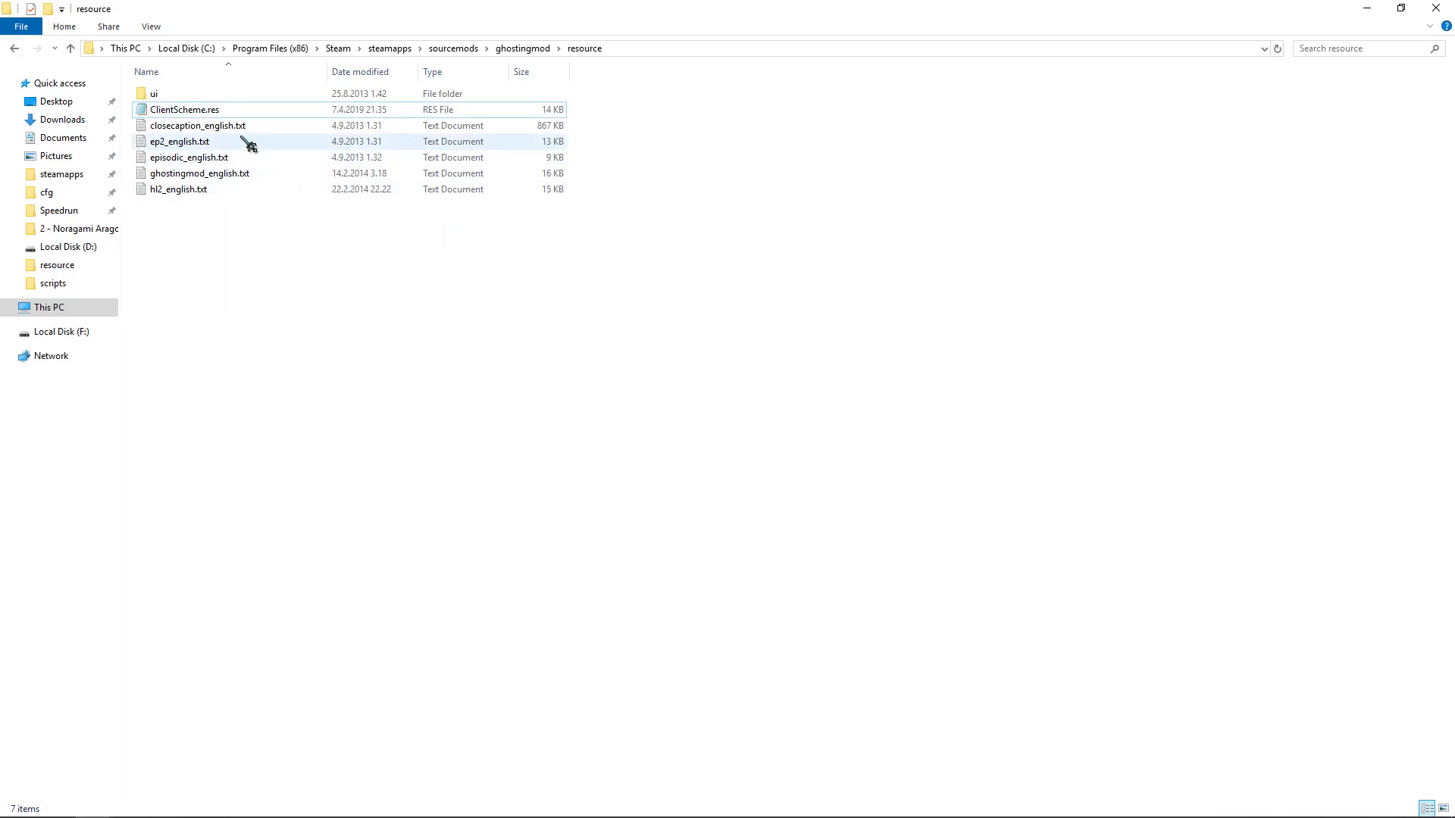
- Reopen ClientScheme.res and select the "Courier New" font name of DebugFixed in the Fonts section
left_click(200, 112)
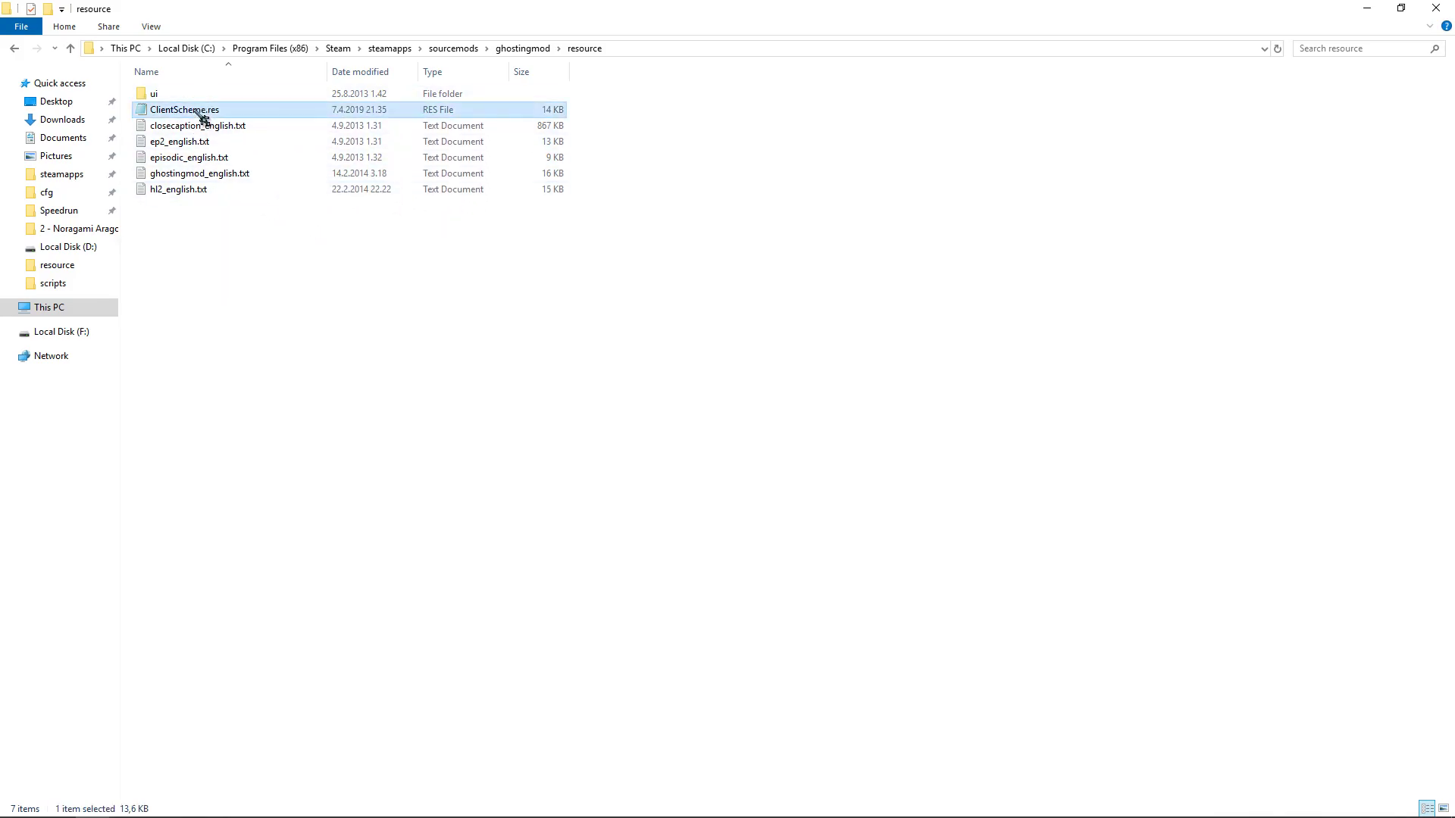
double_click(200, 112)
scroll(616, 450, "down", 20)
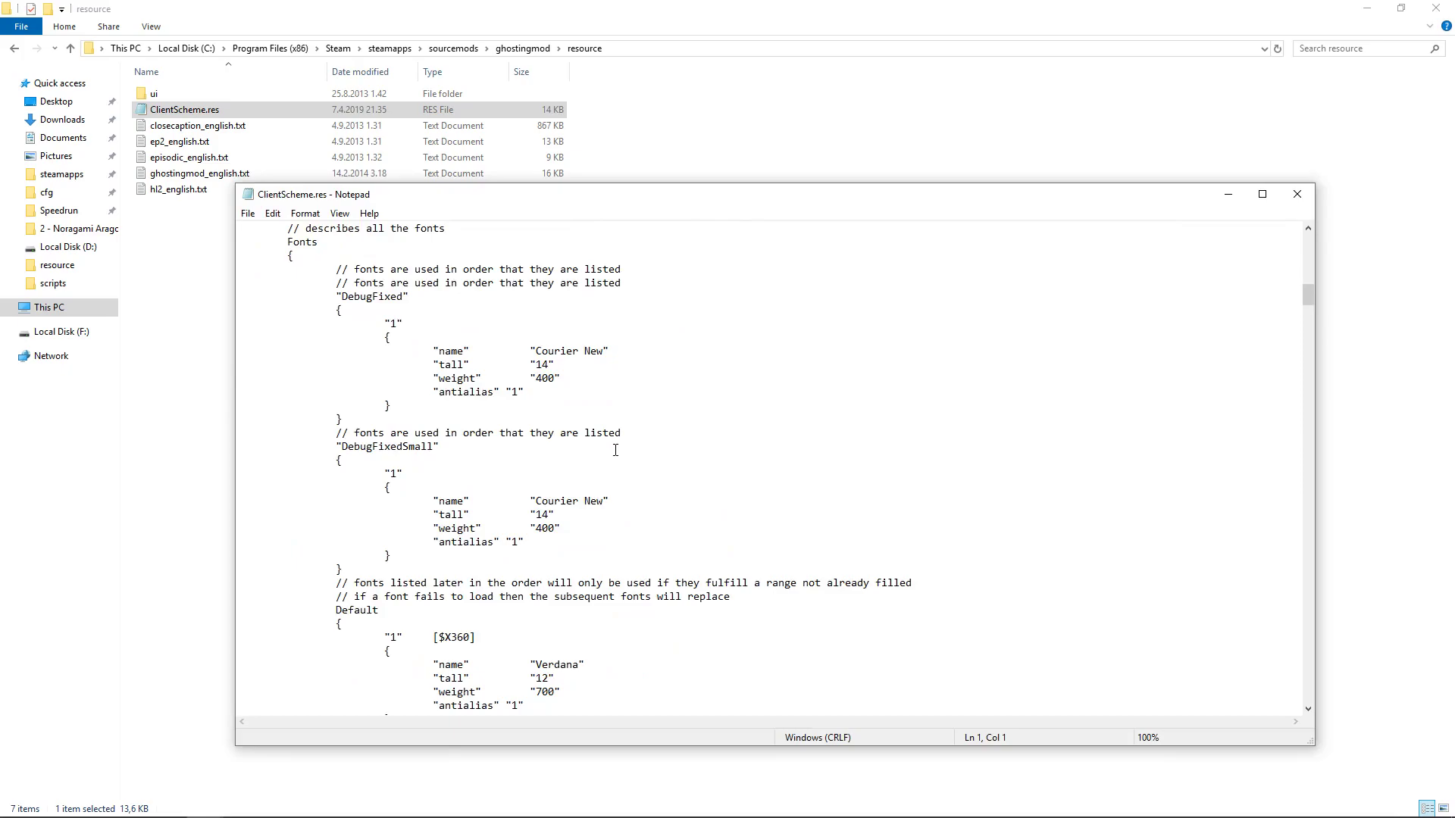
scroll(615, 449, "up", 6)
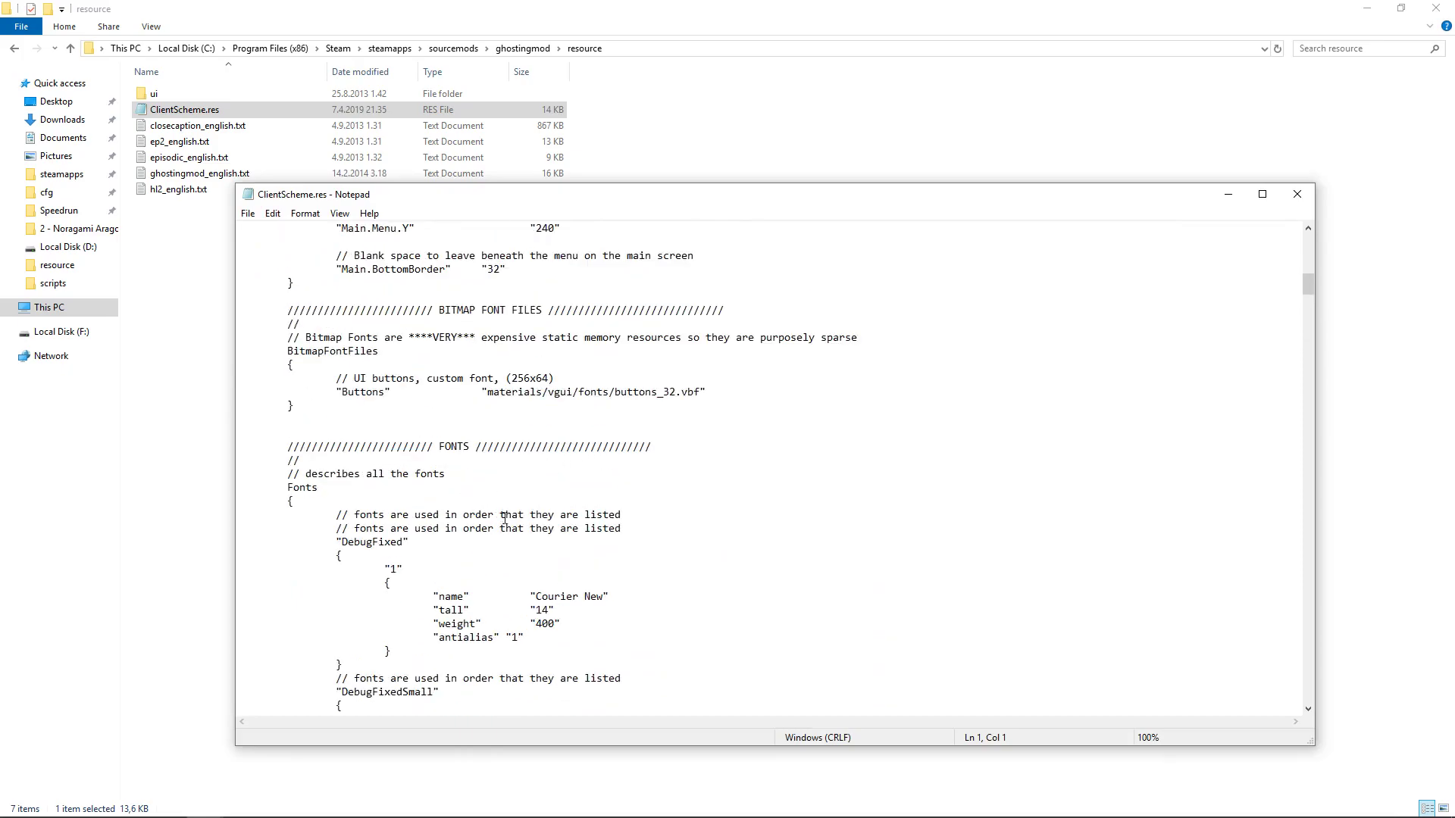
scroll(591, 481, "down", 4)
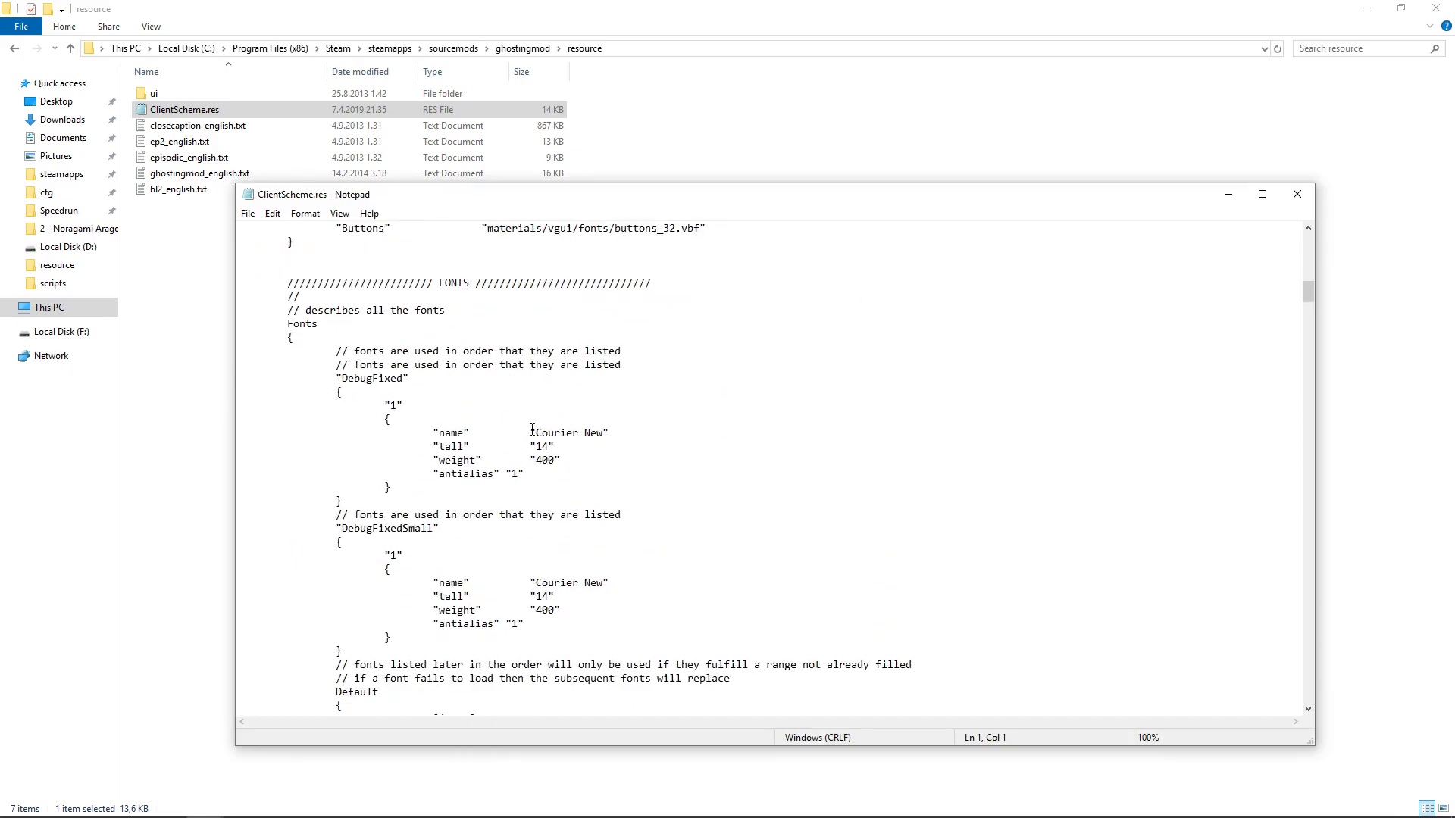
left_click_drag(534, 430, 606, 430)
key("Down")
left_click_drag(534, 432, 606, 433)
- Examine the DebugFixedSmall and Default font entries and select the "Verdana" name in the Default [$X360] block
scroll(696, 492, "down", 1)
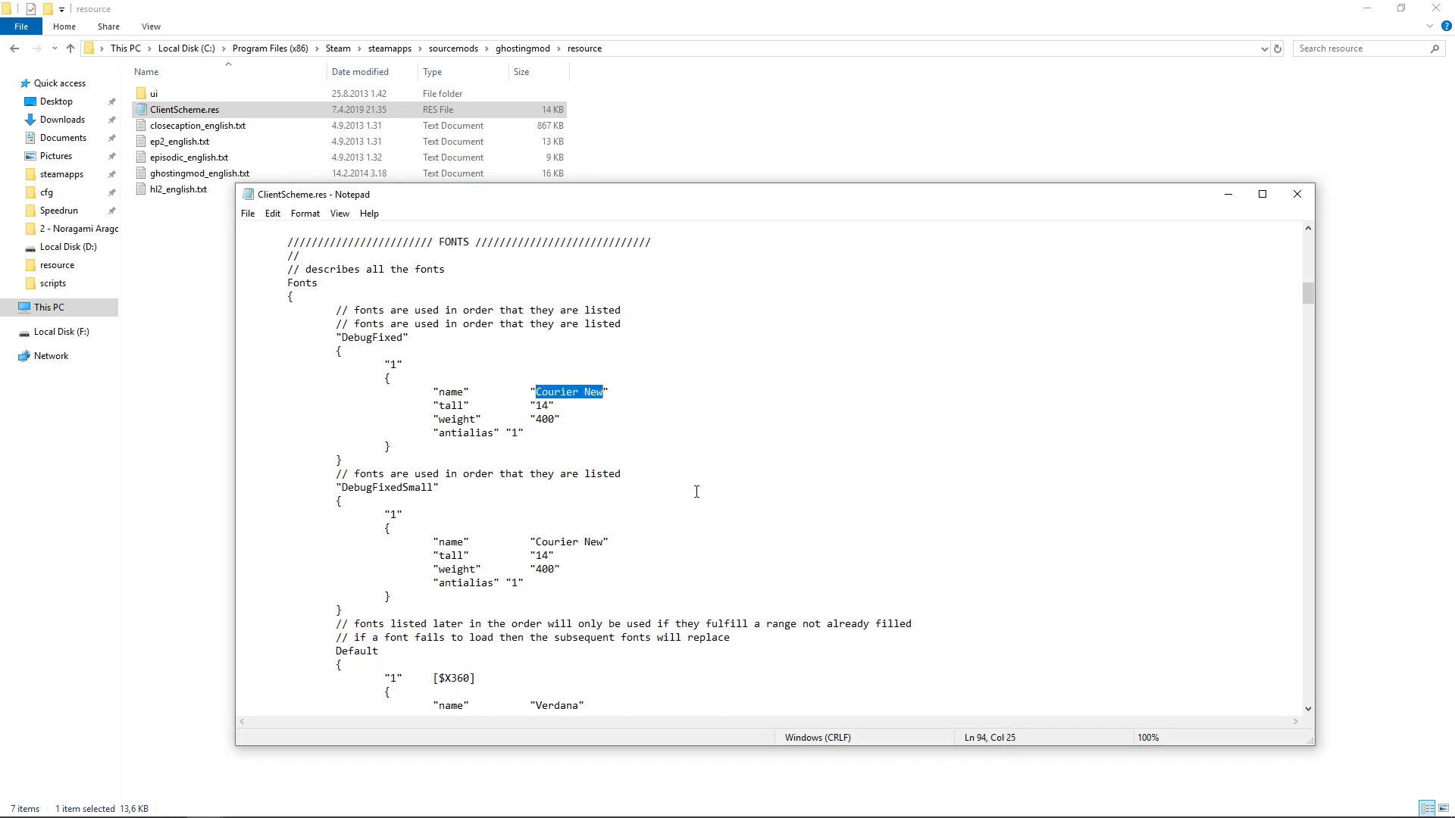
scroll(696, 492, "down", 4)
scroll(697, 491, "up", 7)
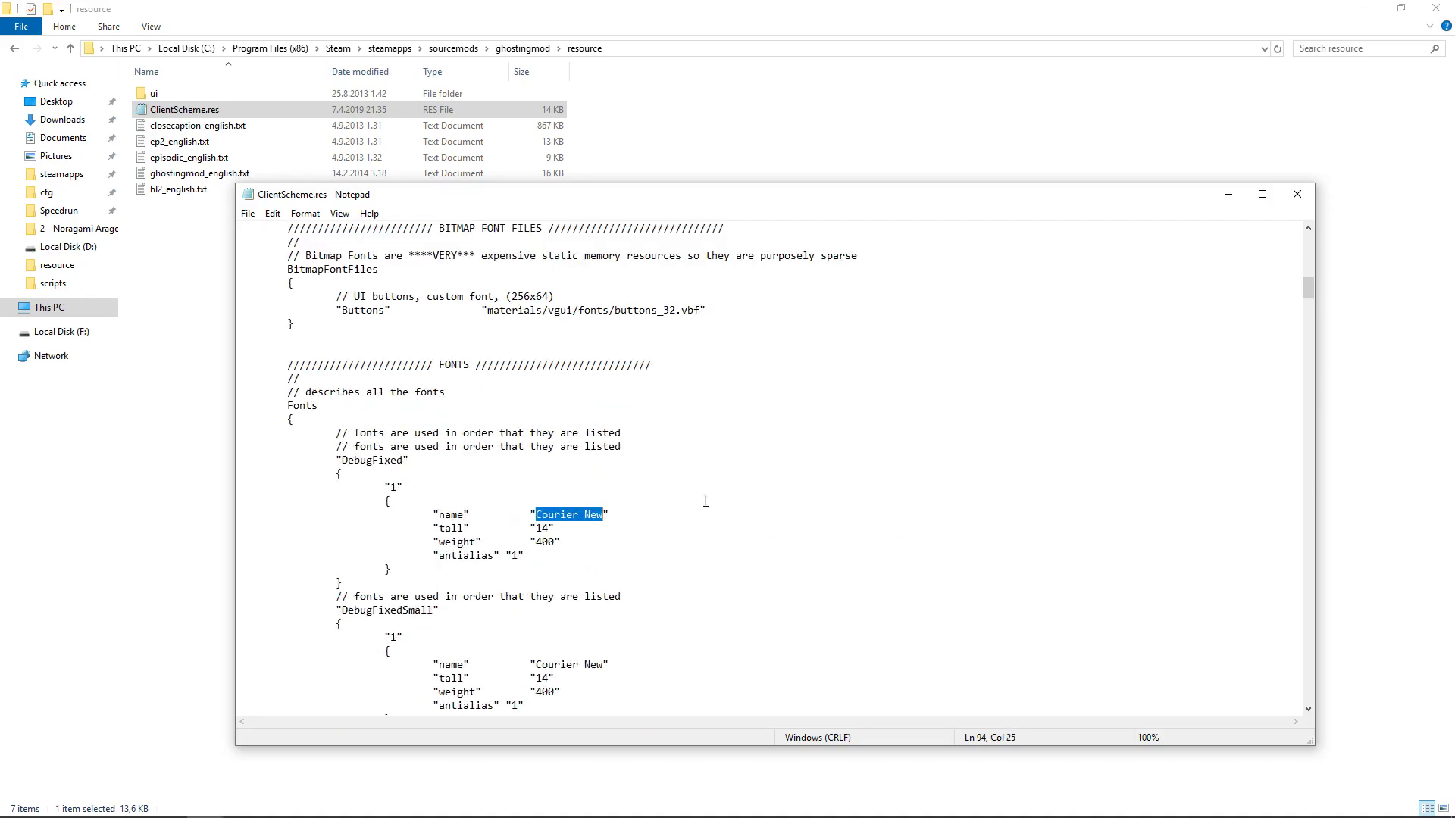
scroll(686, 520, "down", 10)
scroll(540, 422, "up", 9)
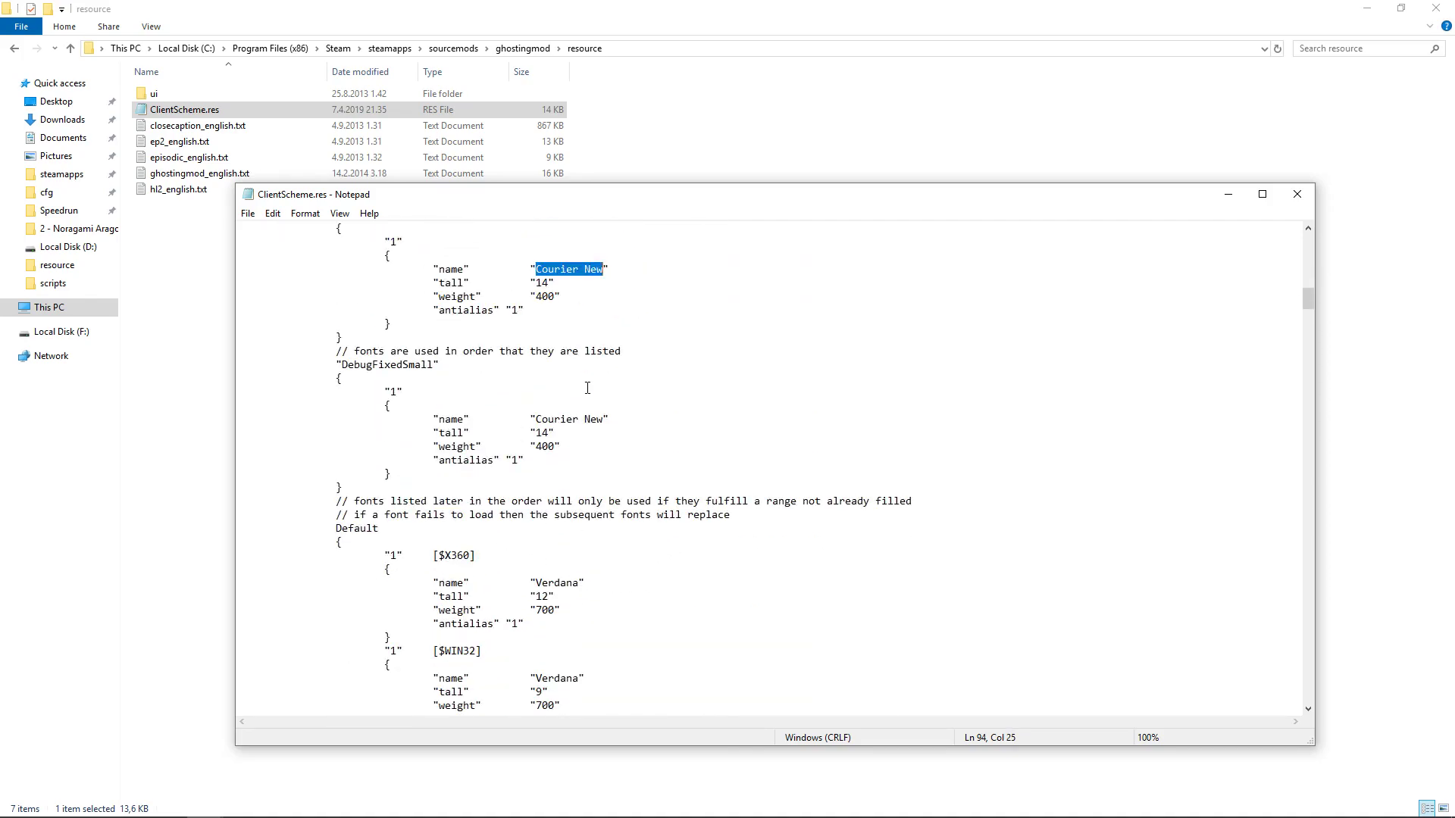
scroll(582, 506, "down", 10)
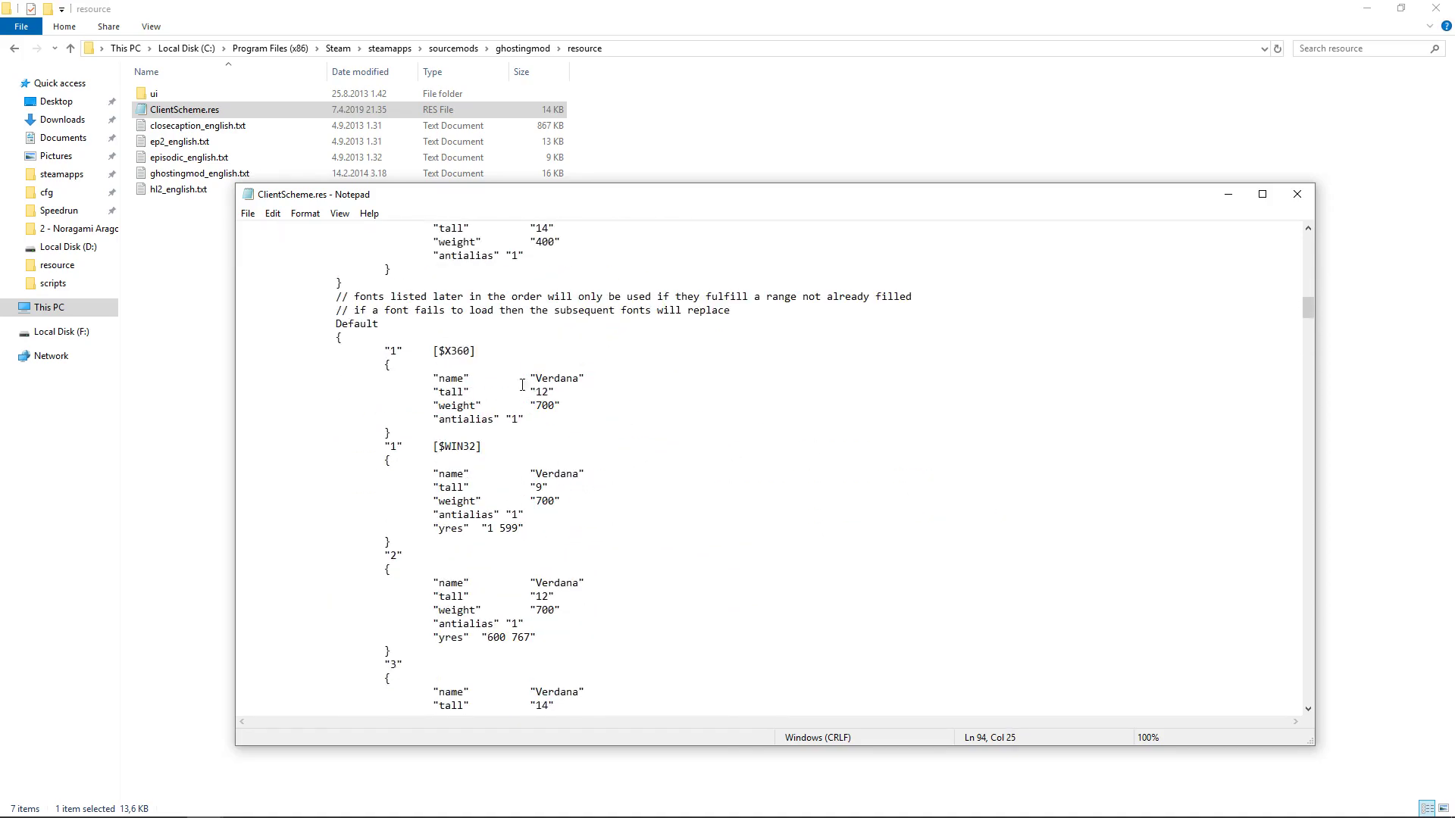
left_click_drag(536, 379, 578, 381)
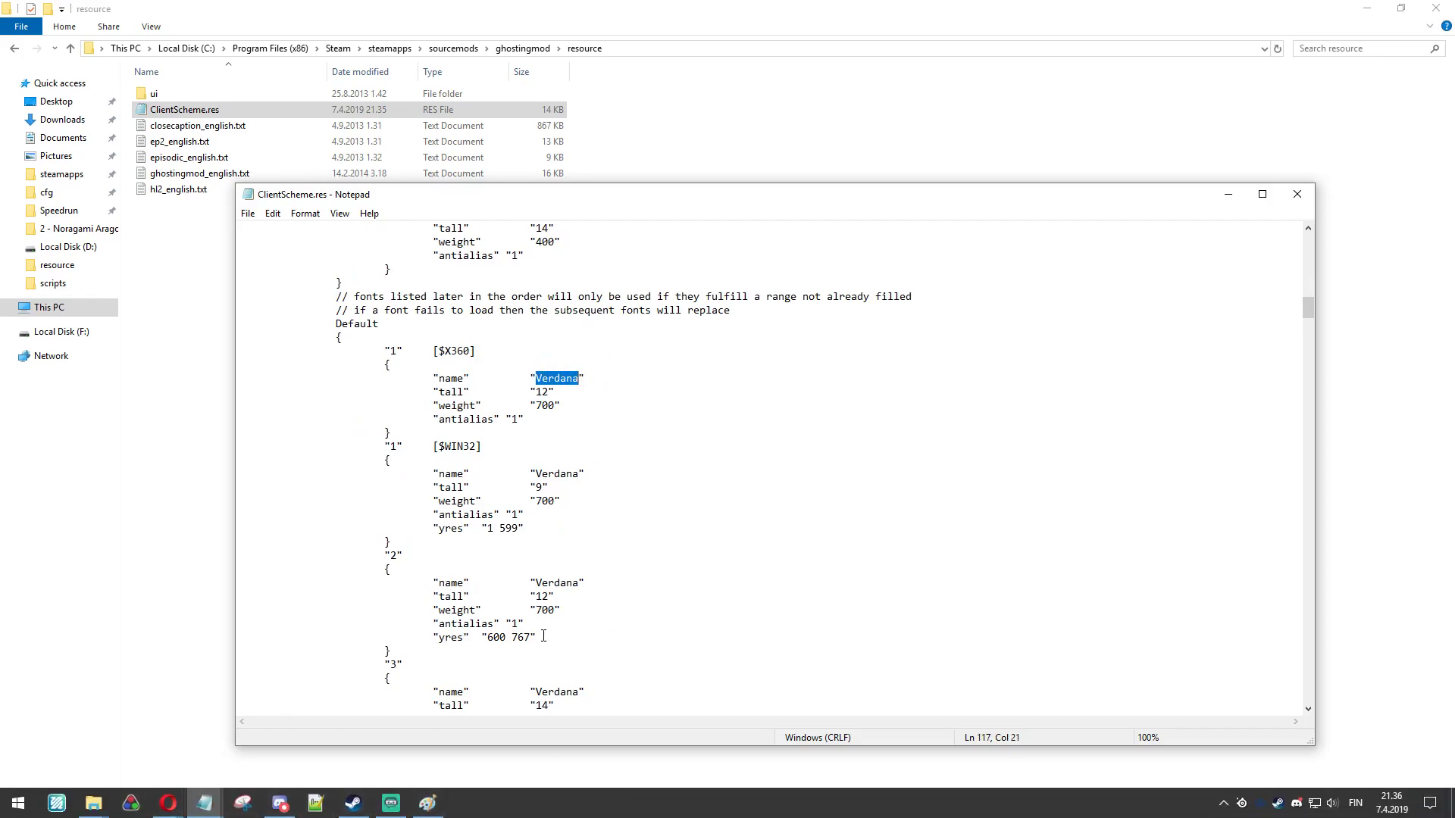
- Switch to Paint, start a black text box on the yellow canvas to look up a font family name, and return to ClientScheme.res
left_click(425, 801)
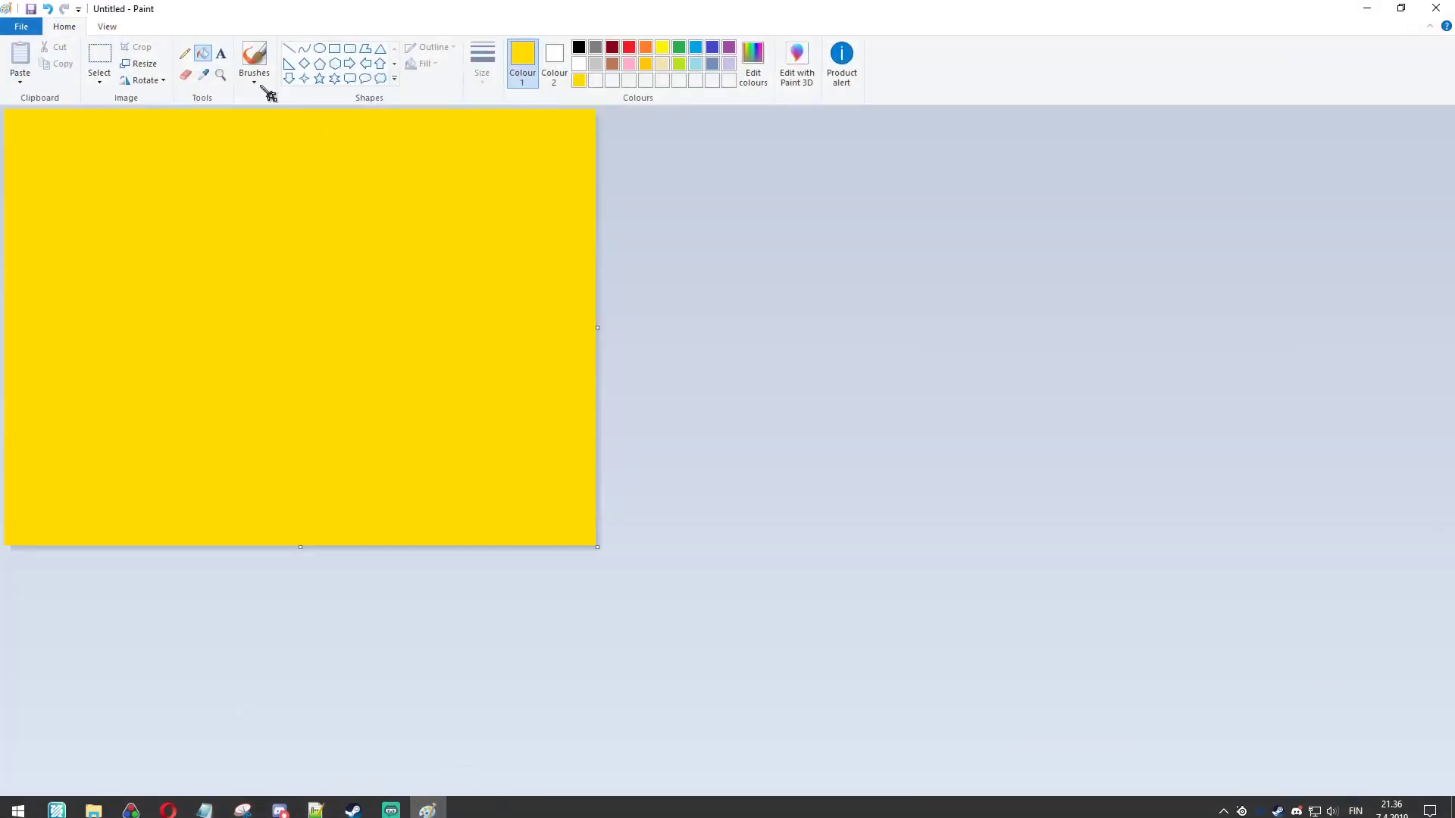
left_click(221, 53)
left_click(578, 47)
left_click(158, 249)
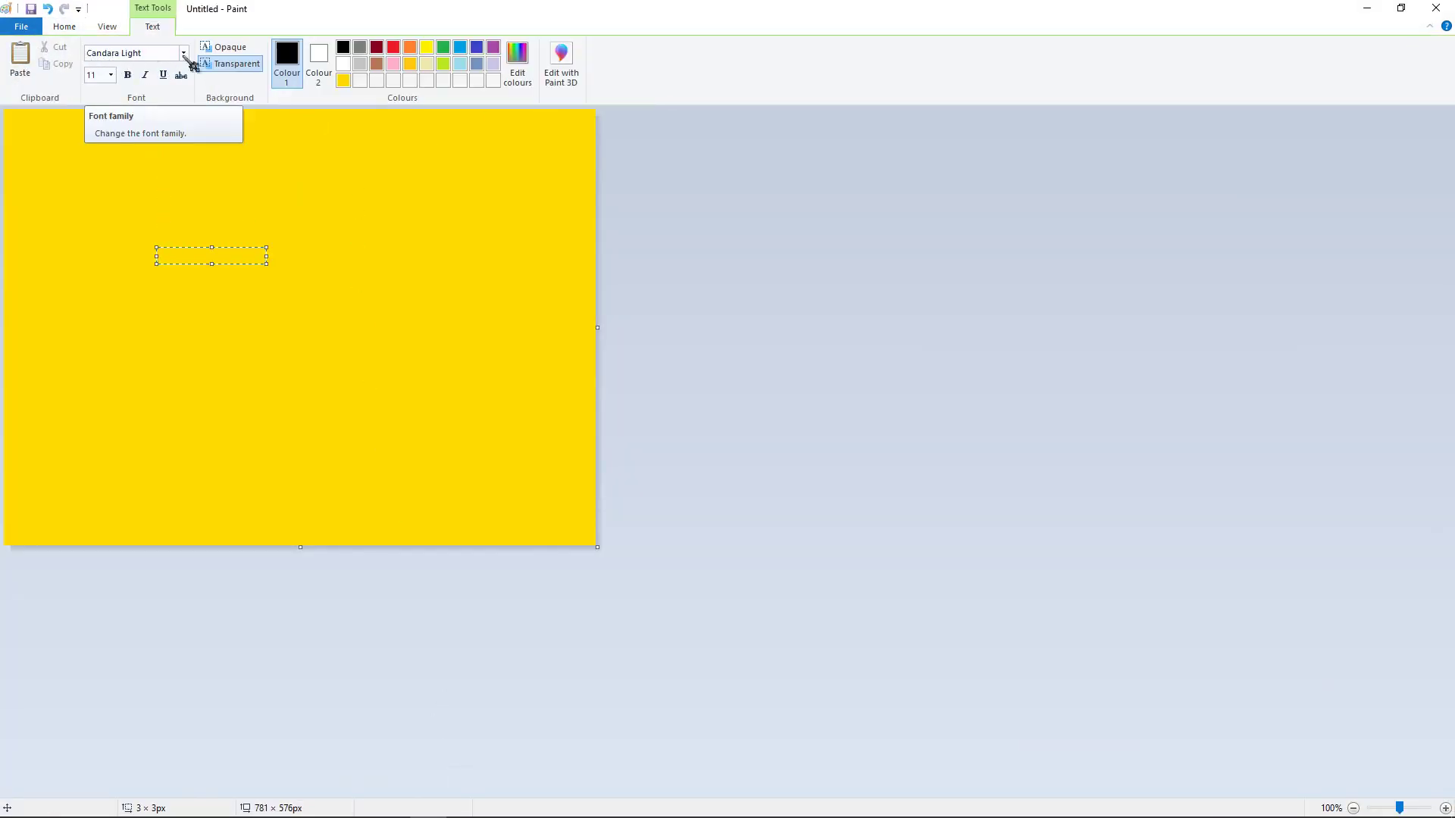
left_click(1366, 8)
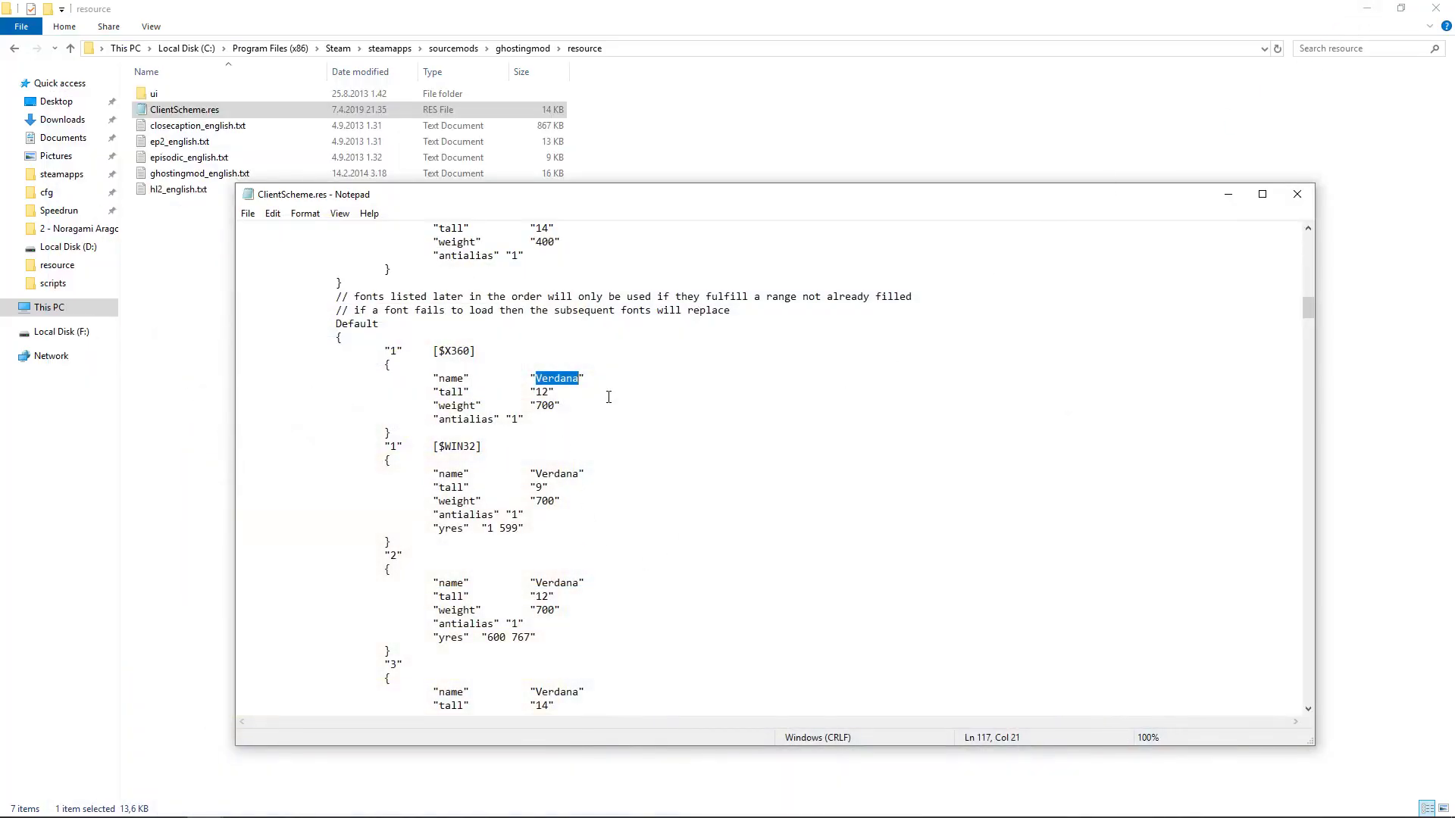
- Replace every "Verdana" in ClientScheme.res with "Candara Light" and close the Replace dialog
left_click(579, 336)
key("ctrl+h")
type("Candara")
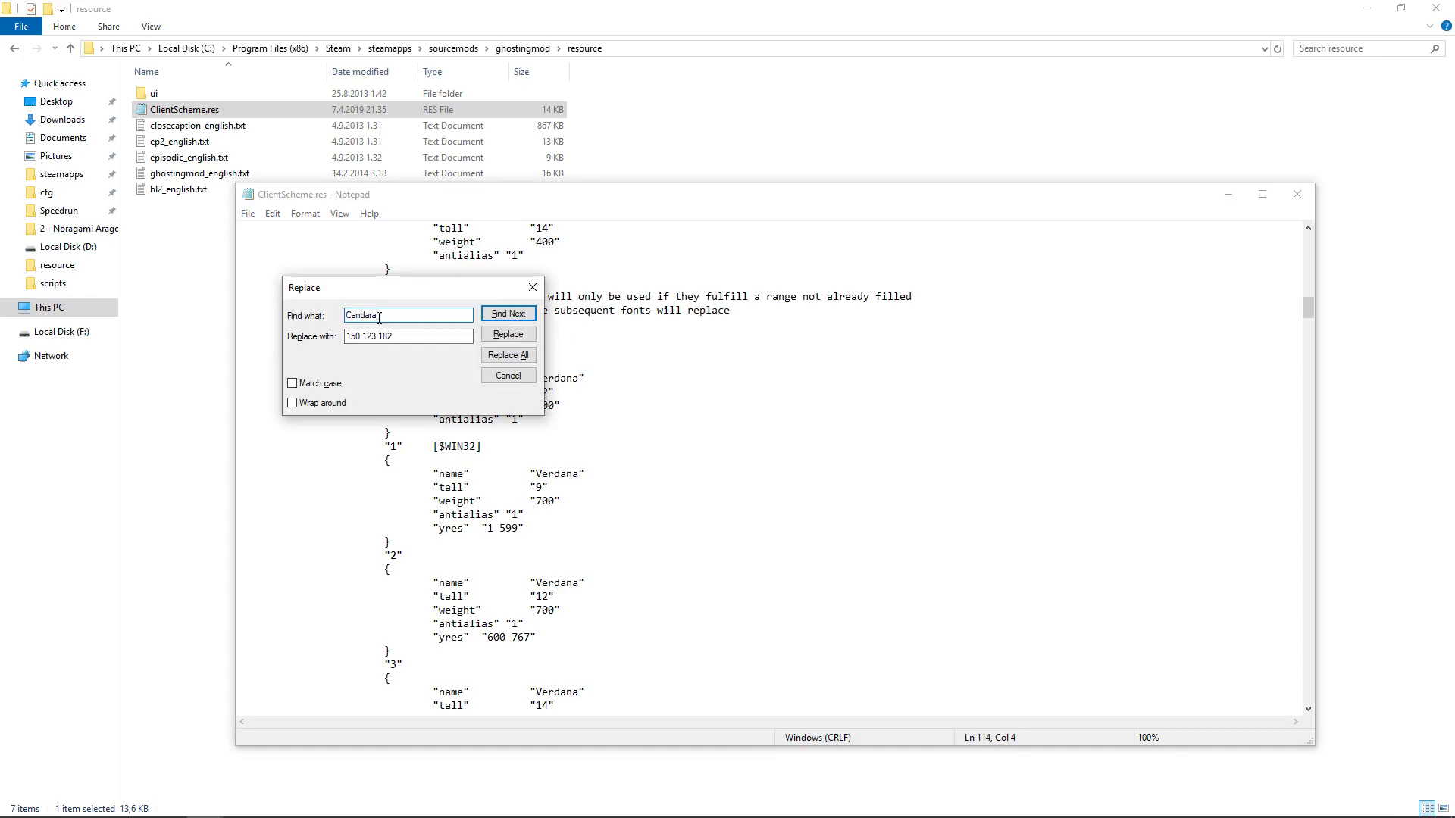
key("Tab")
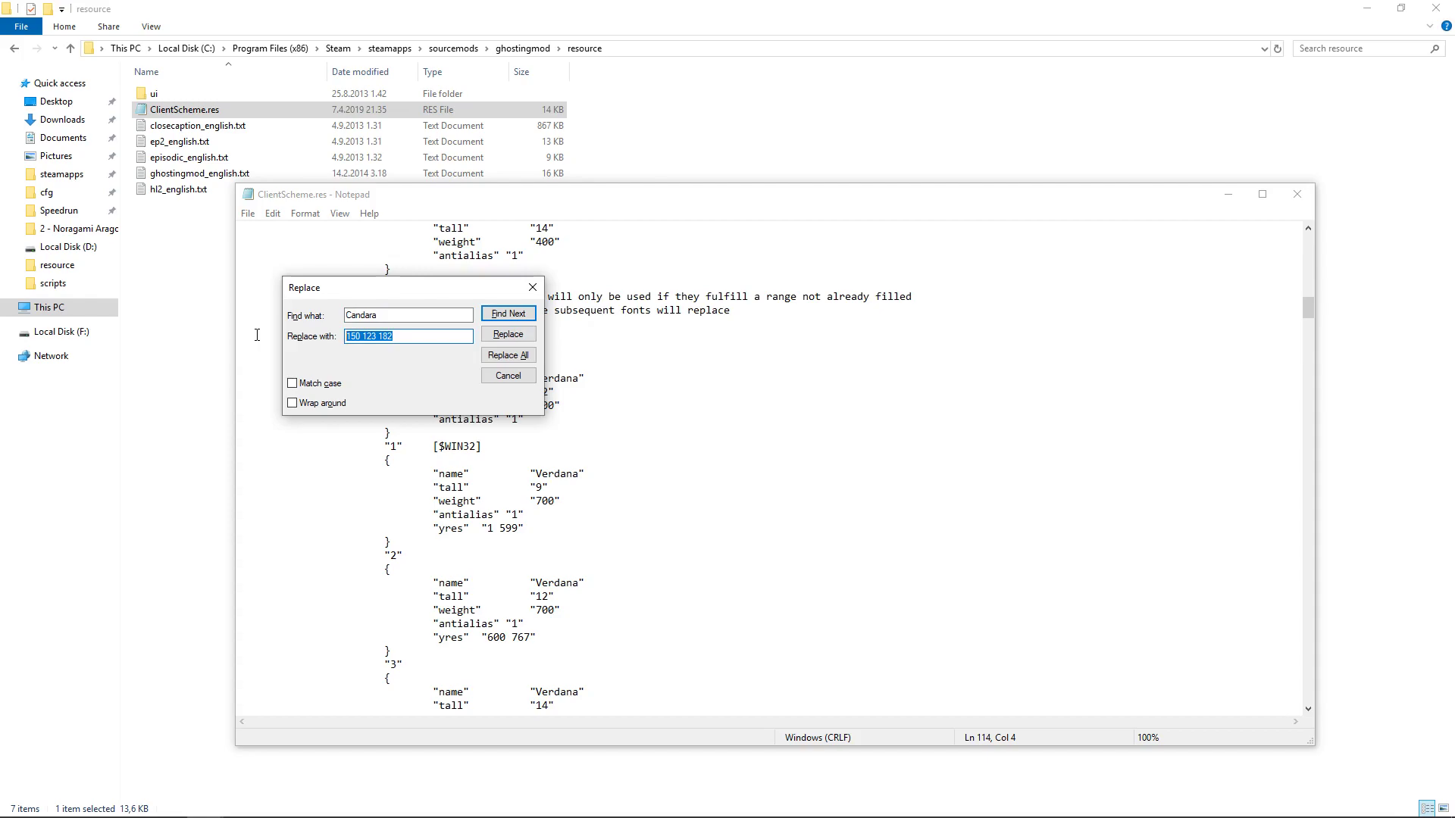
key("shift+Tab")
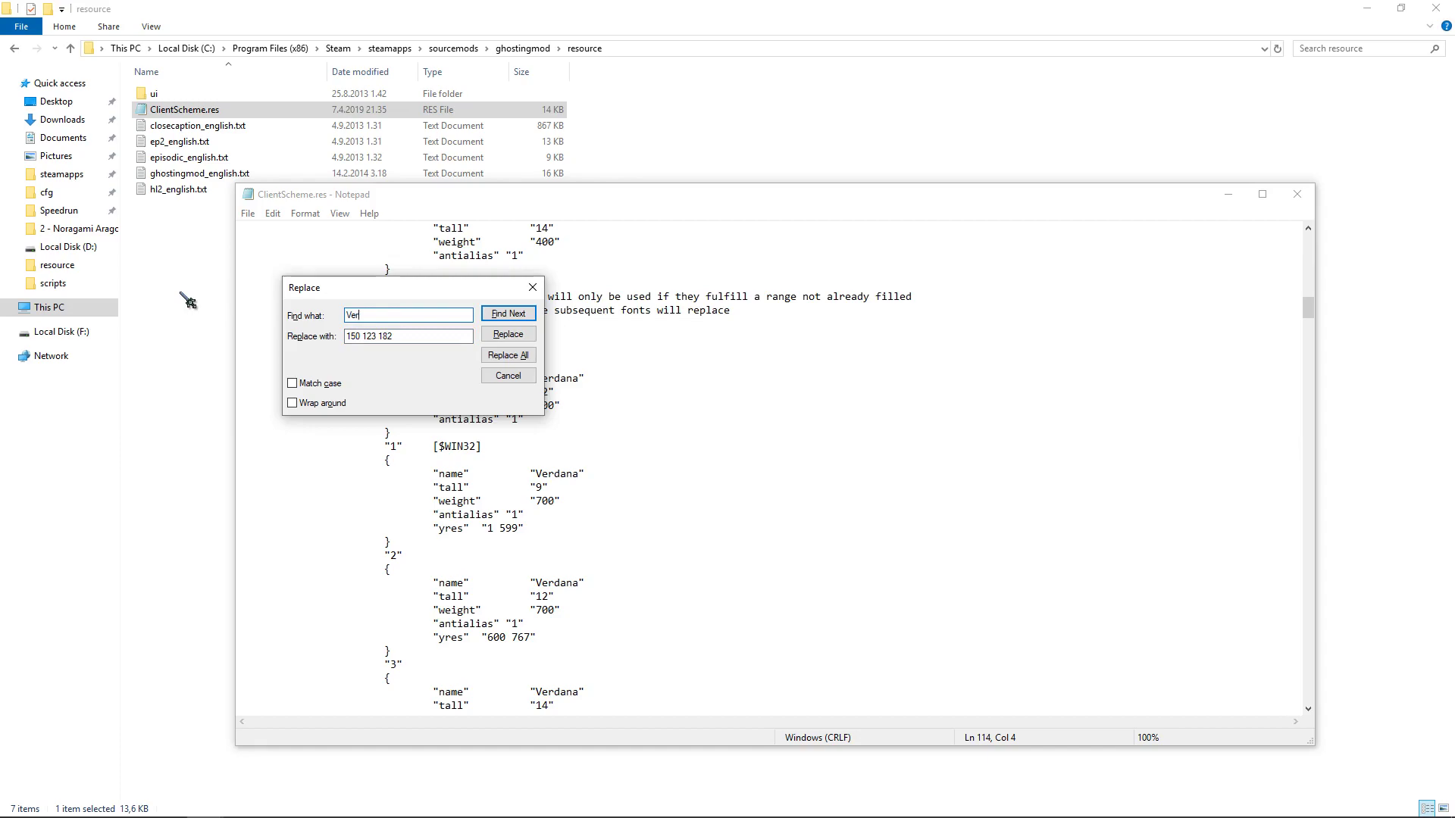
key("Tab")
type("C")
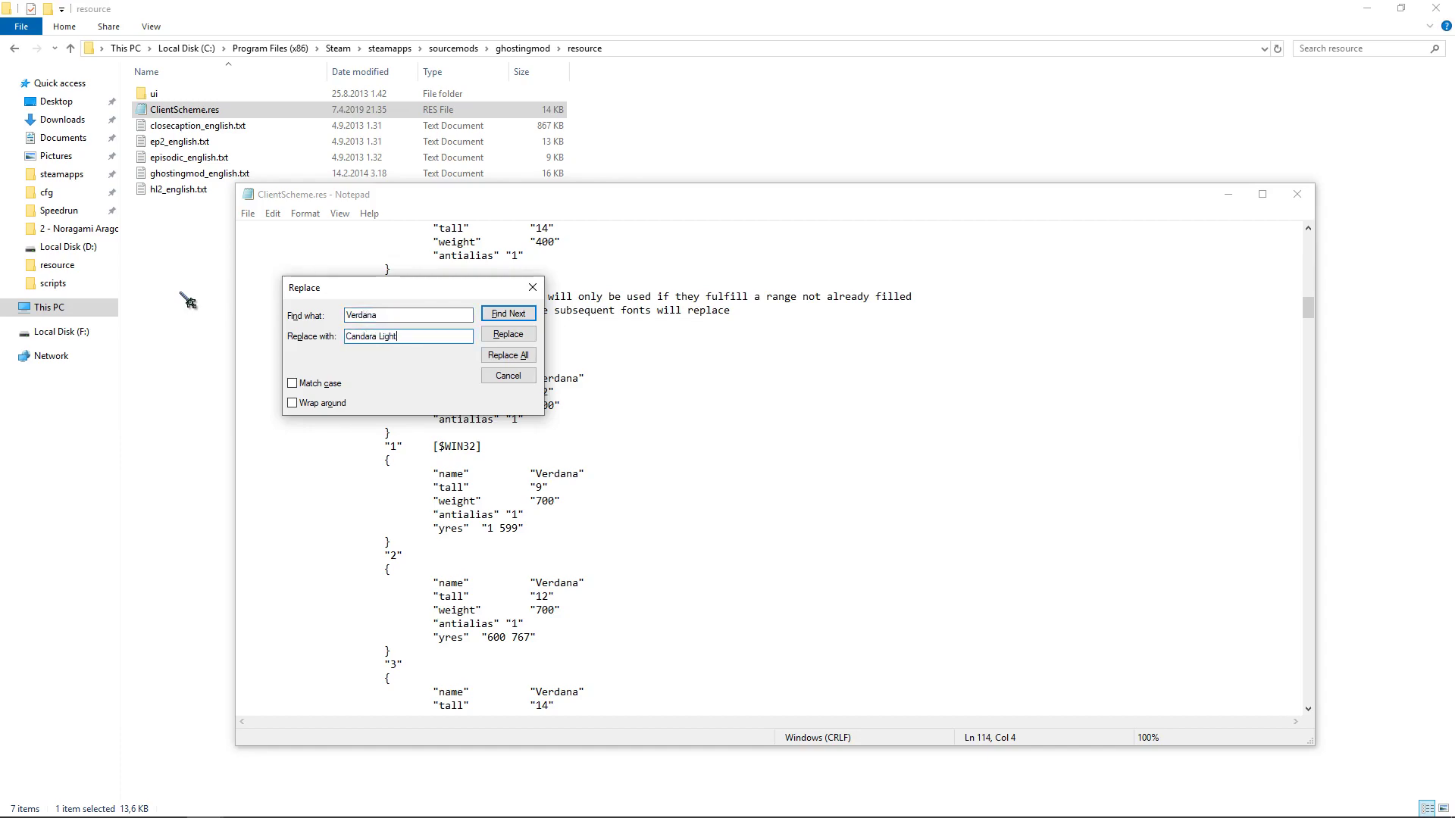
type("andara Light")
left_click(507, 355)
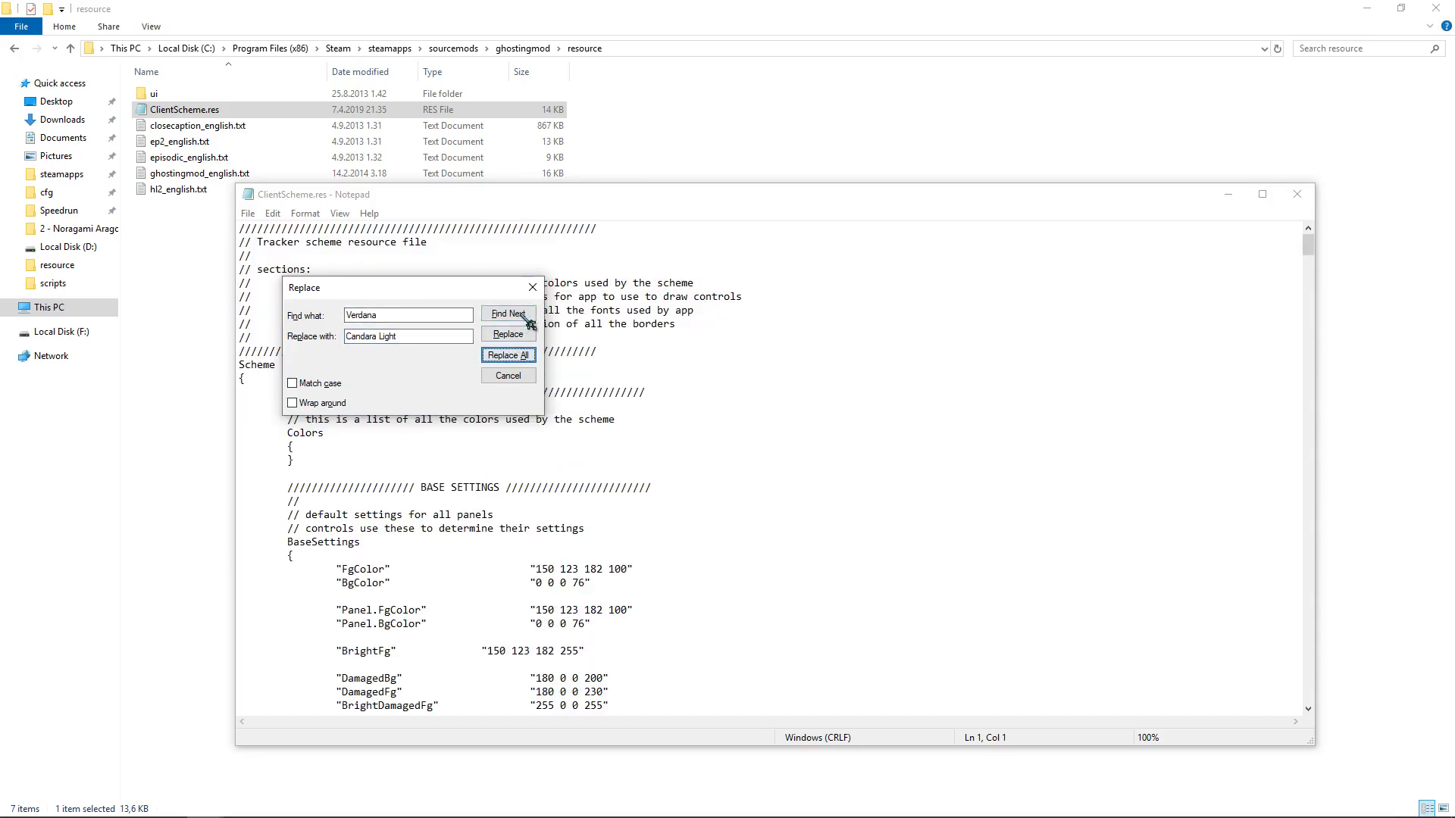
left_click(533, 287)
- Check the font names in the Default, DefaultSmall and WeaponIcons entries of ClientScheme.res
scroll(624, 500, "down", 20)
scroll(624, 500, "down", 2)
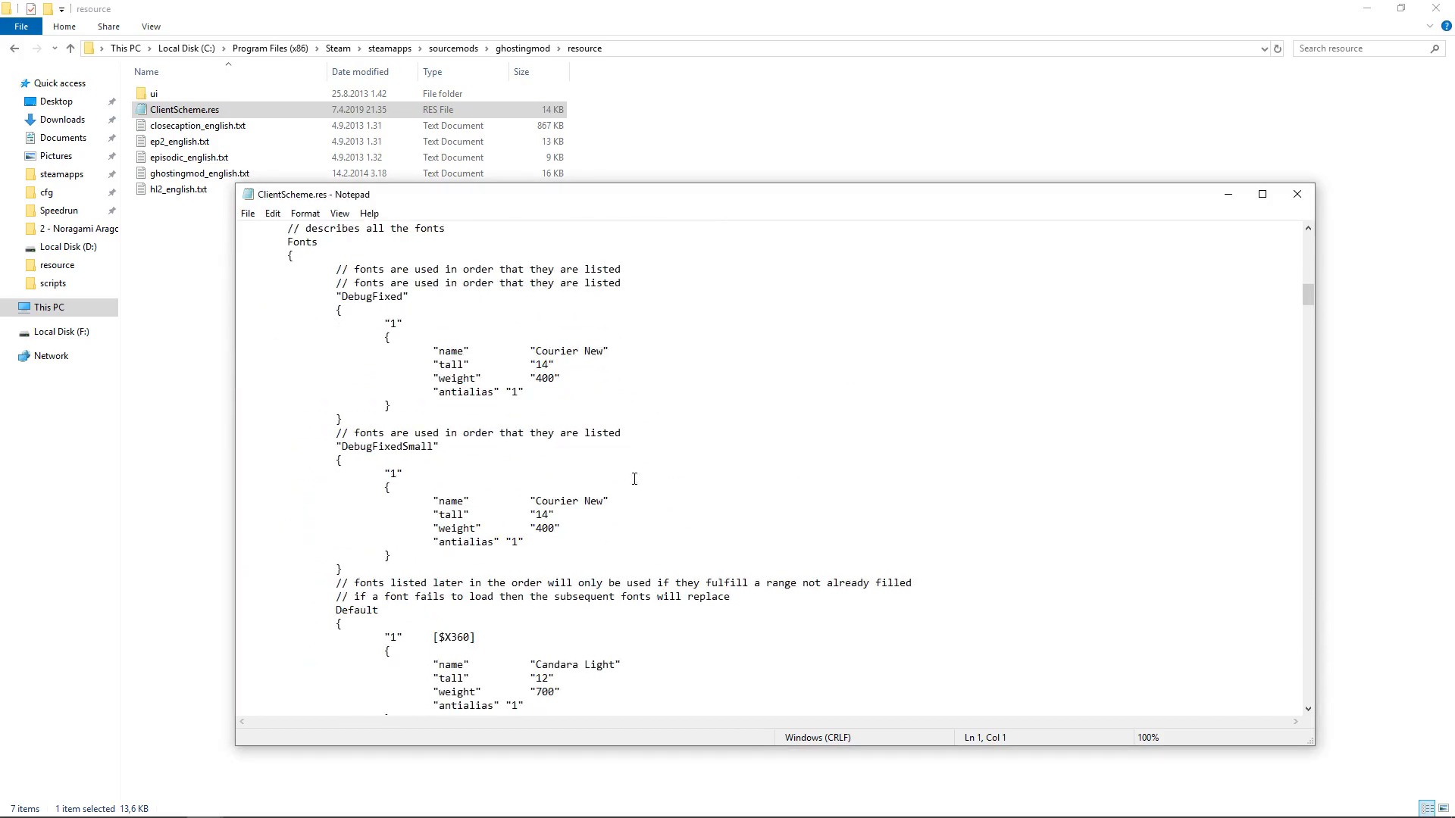
scroll(578, 348, "down", 20)
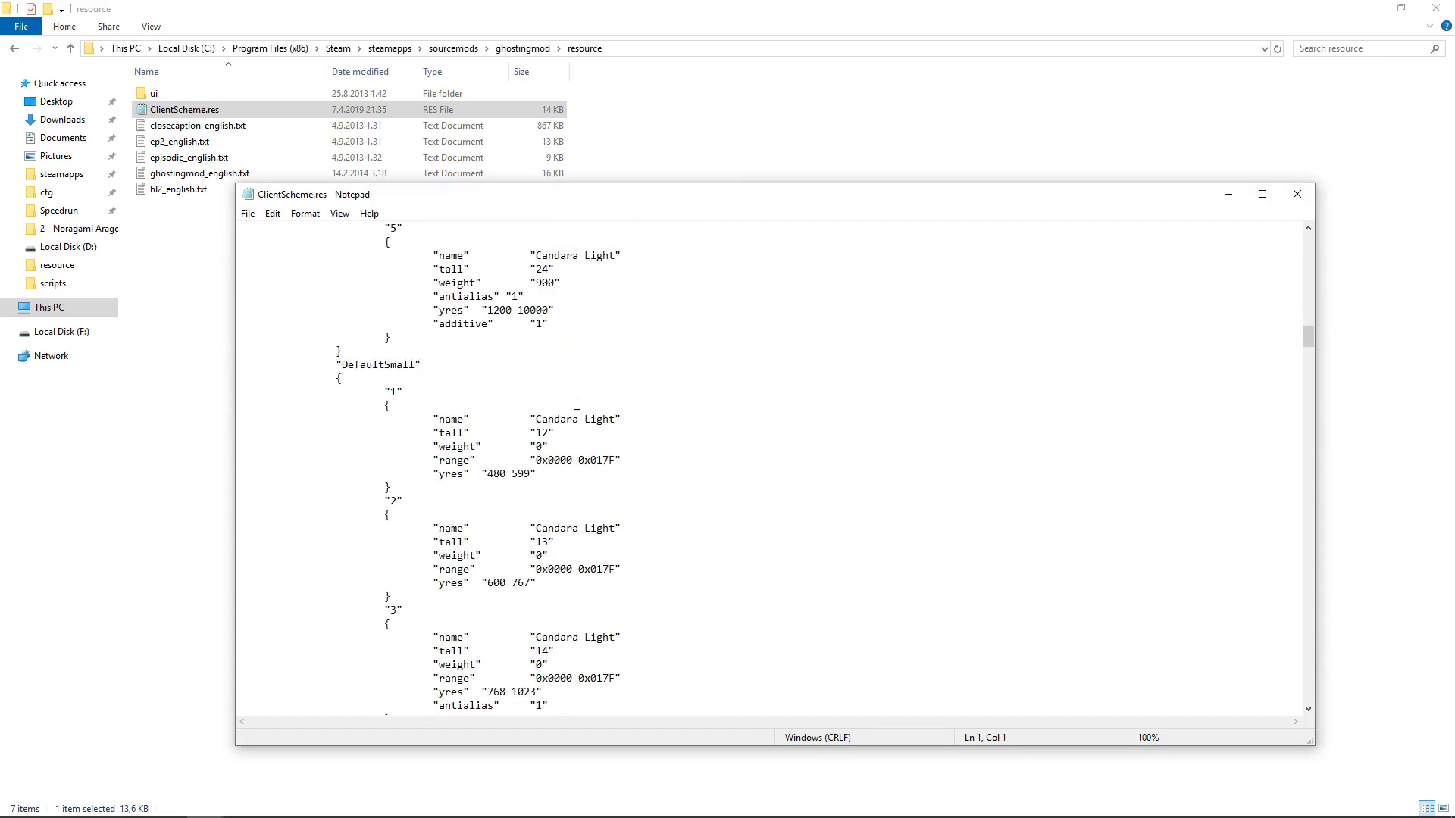
scroll(590, 410, "down", 5)
scroll(574, 406, "down", 20)
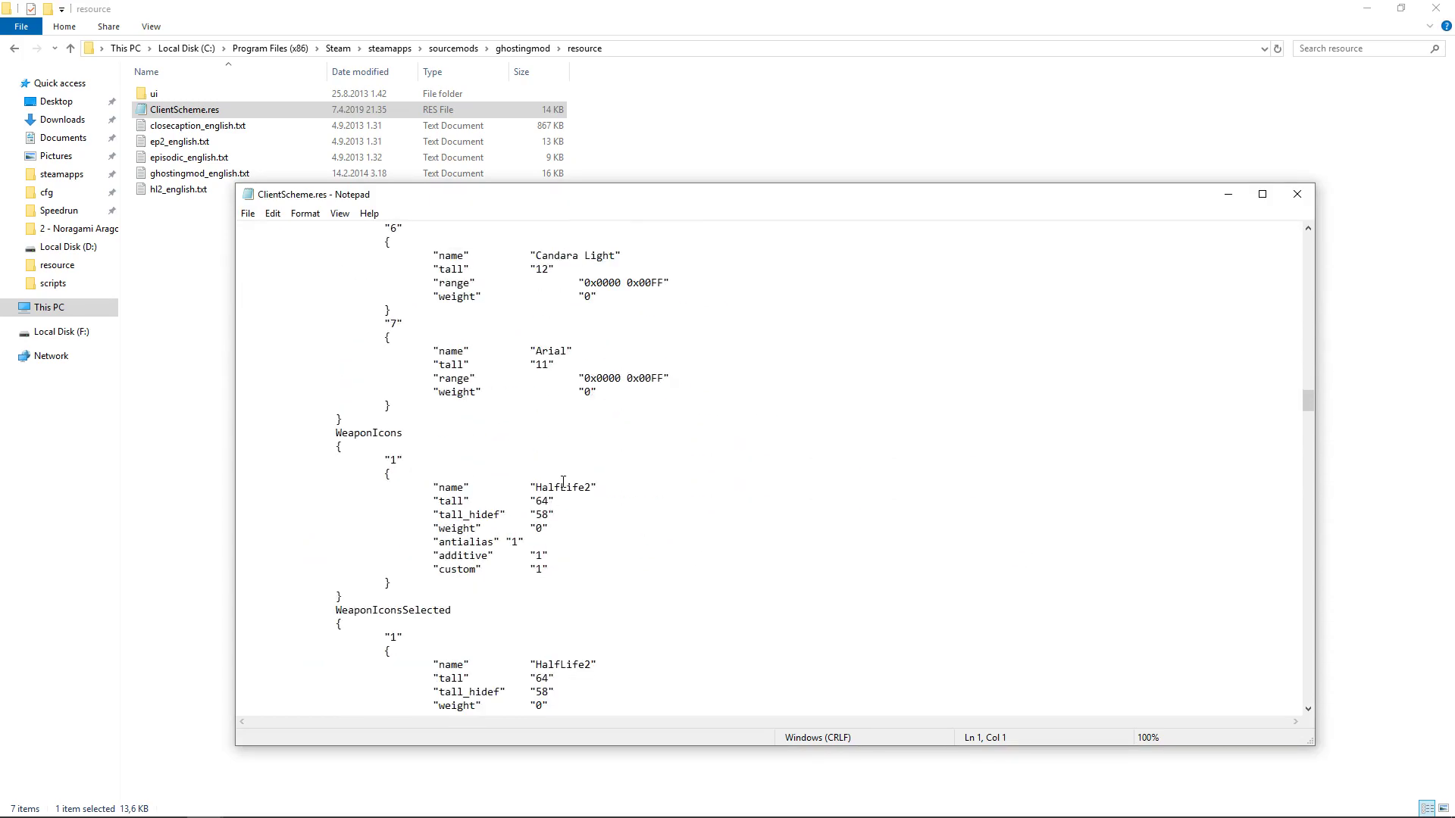
scroll(563, 482, "down", 3)
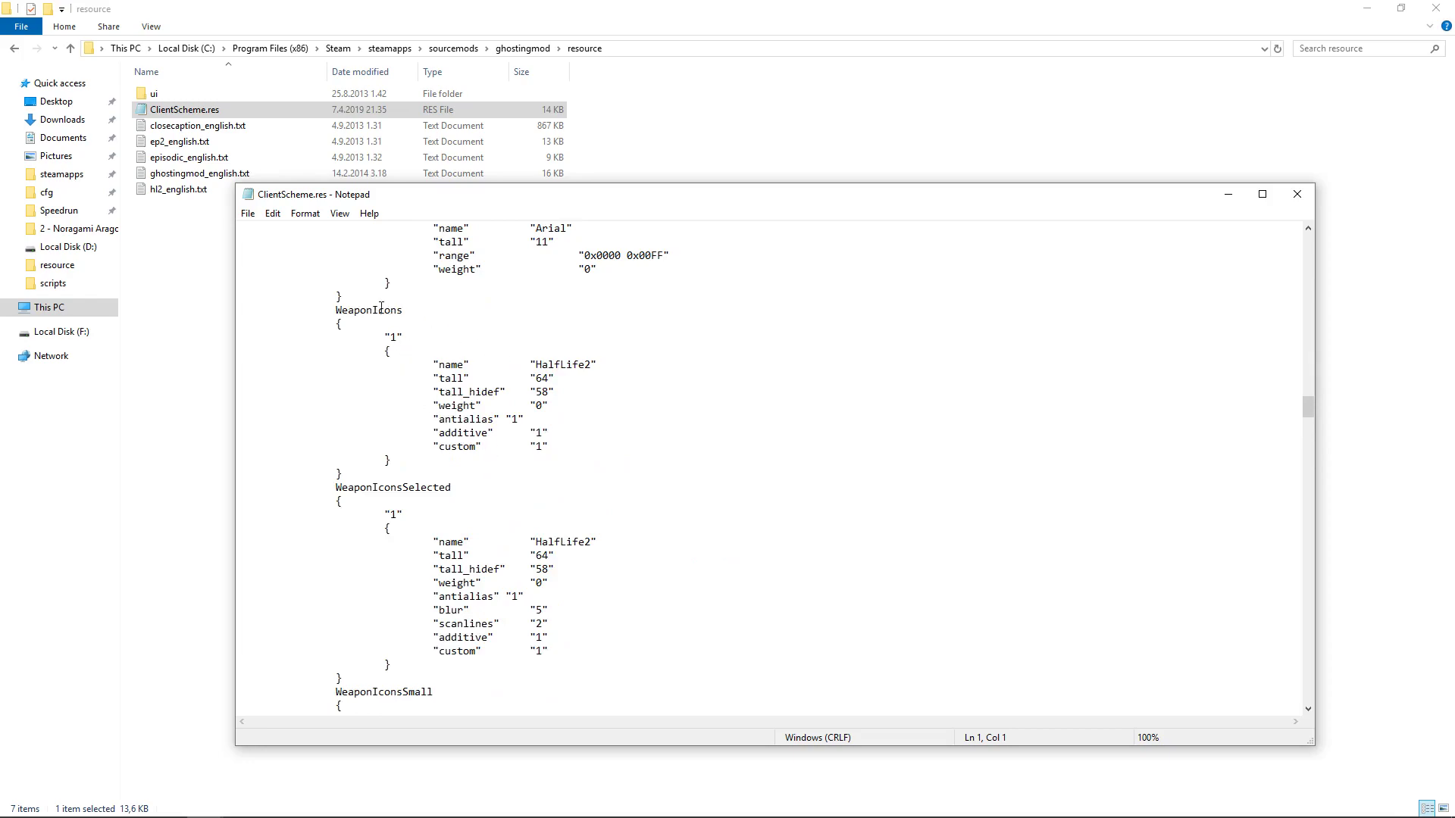
- Examine the remaining icon, HUD number, BudgetLabel and DebugOverlay font entries and return to the DefaultVerySmall entry
scroll(550, 340, "down", 11)
scroll(531, 480, "down", 8)
scroll(572, 539, "down", 19)
scroll(575, 532, "down", 20)
scroll(590, 536, "down", 6)
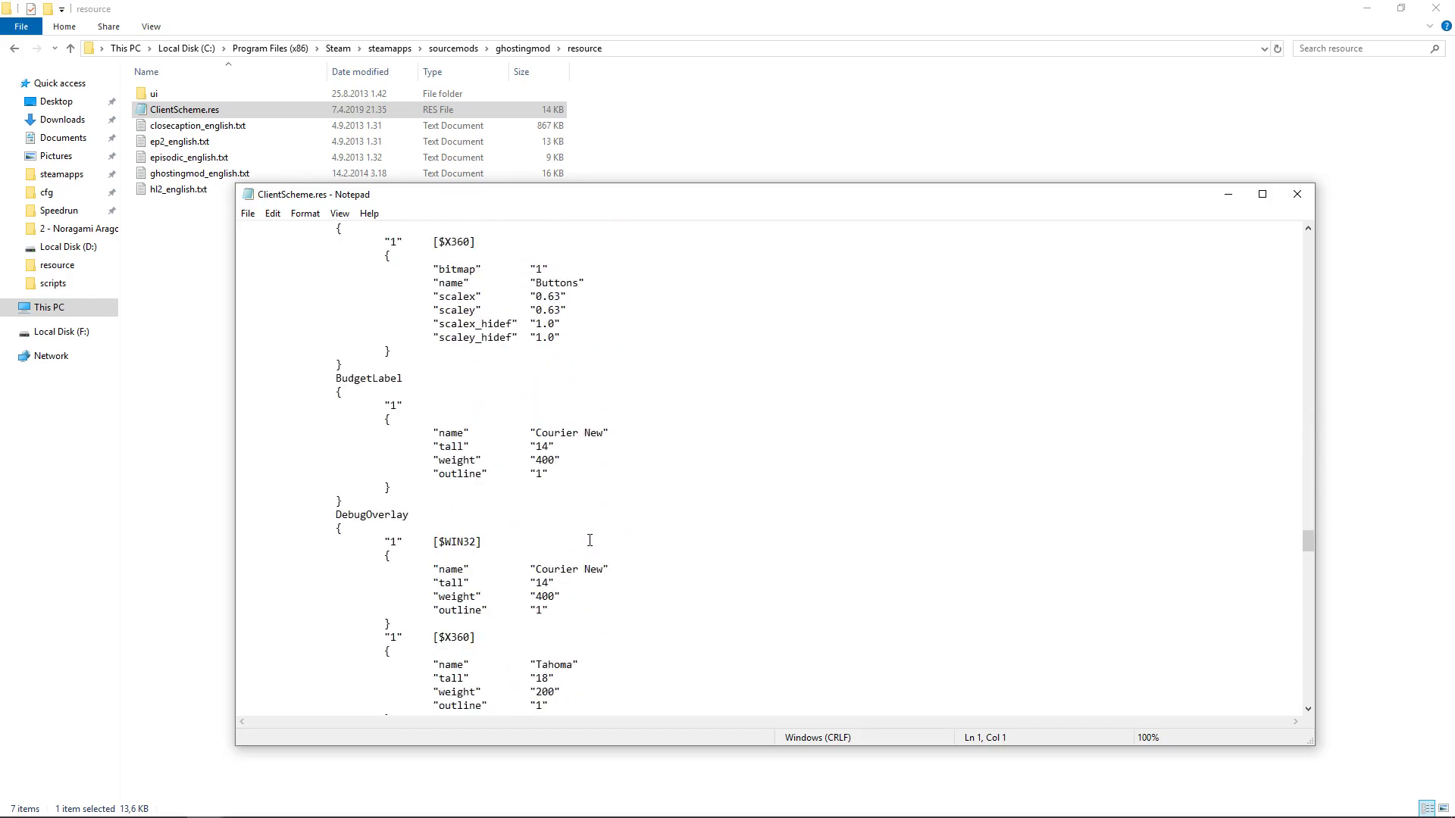
scroll(589, 540, "down", 5)
scroll(589, 533, "up", 17)
scroll(589, 532, "up", 20)
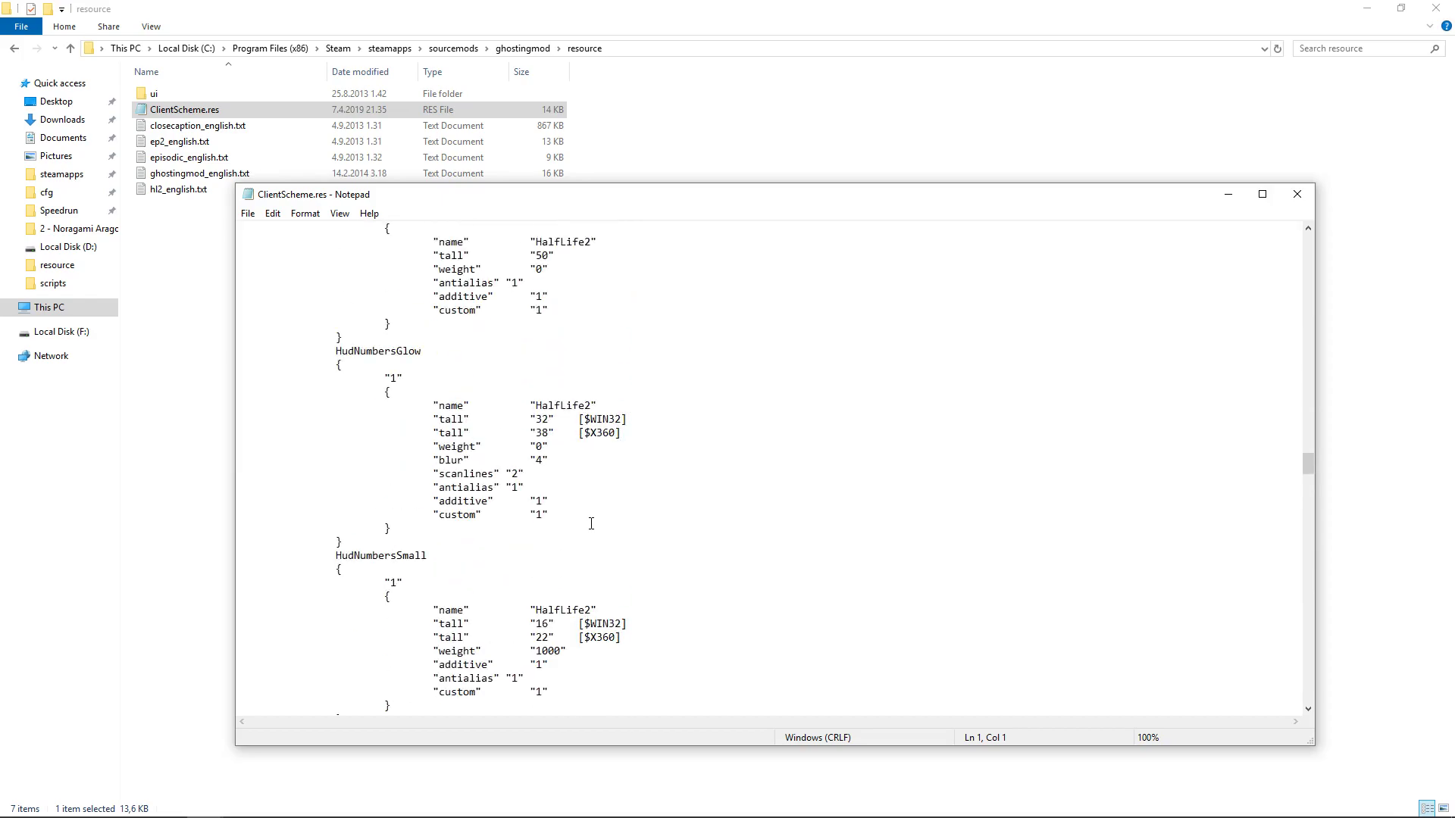
scroll(590, 356, "up", 20)
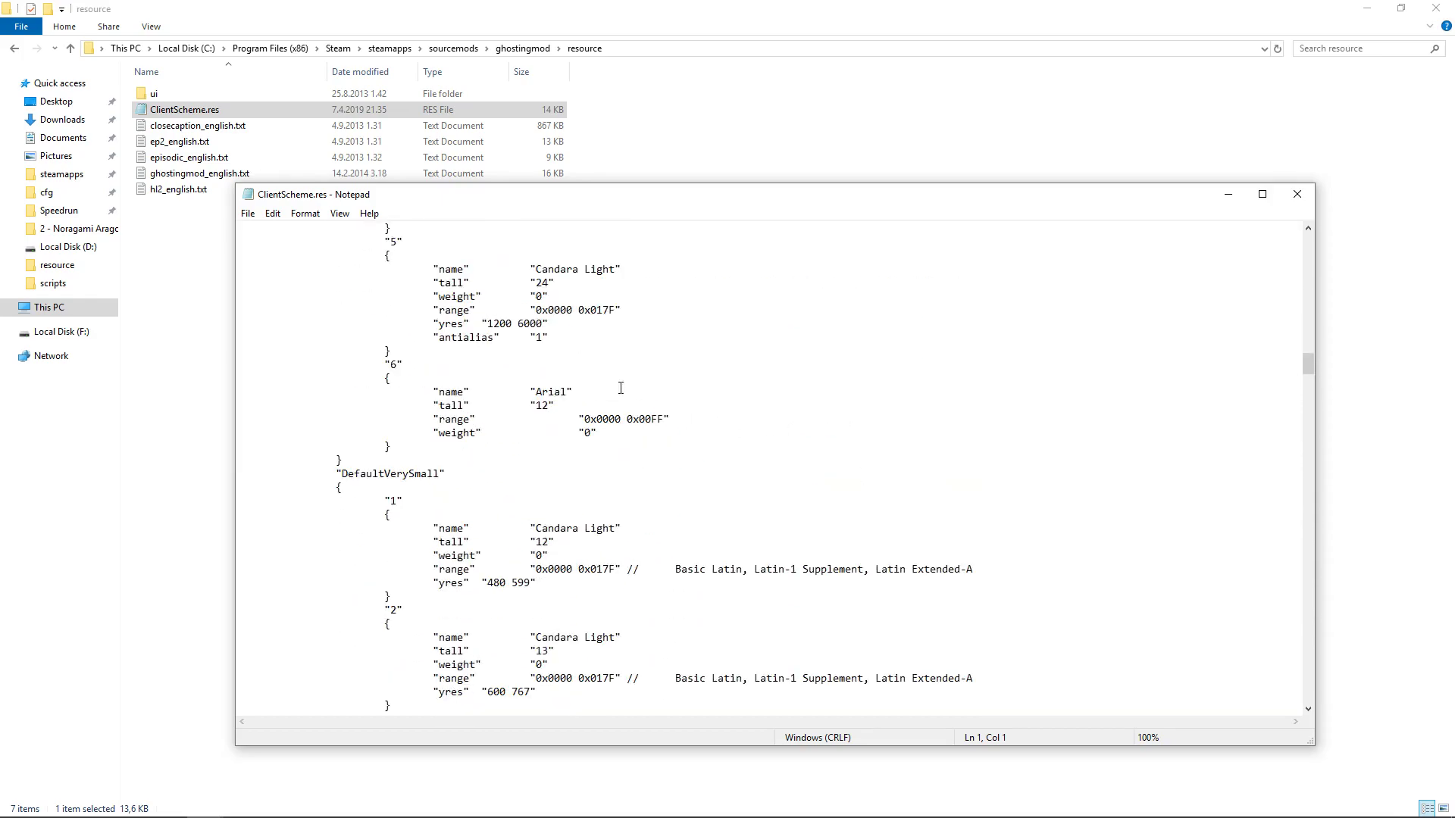
- Close ClientScheme.res with its font changes saved and go up to the ghostingmod folder
left_click(1296, 194)
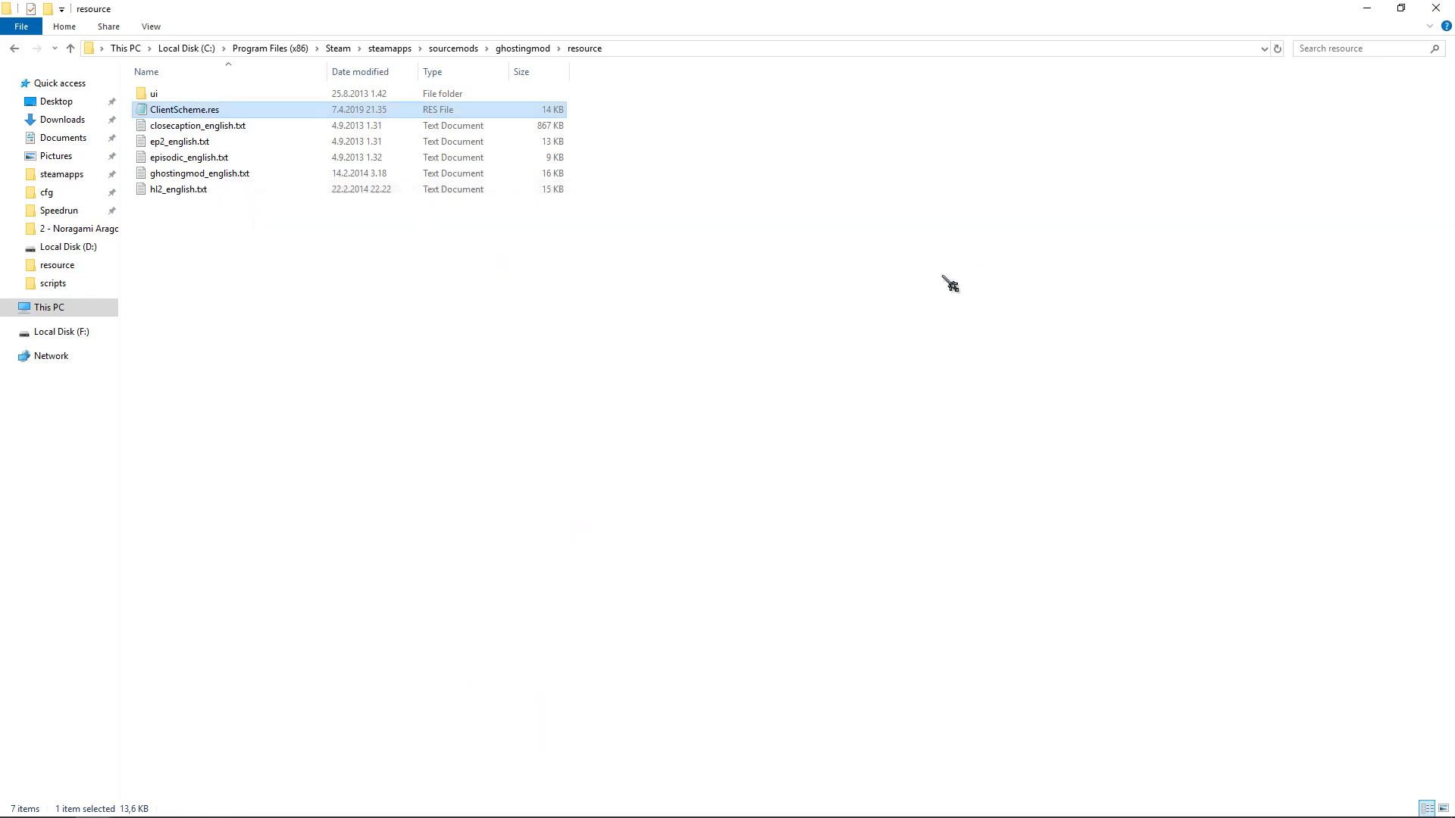
left_click(925, 286)
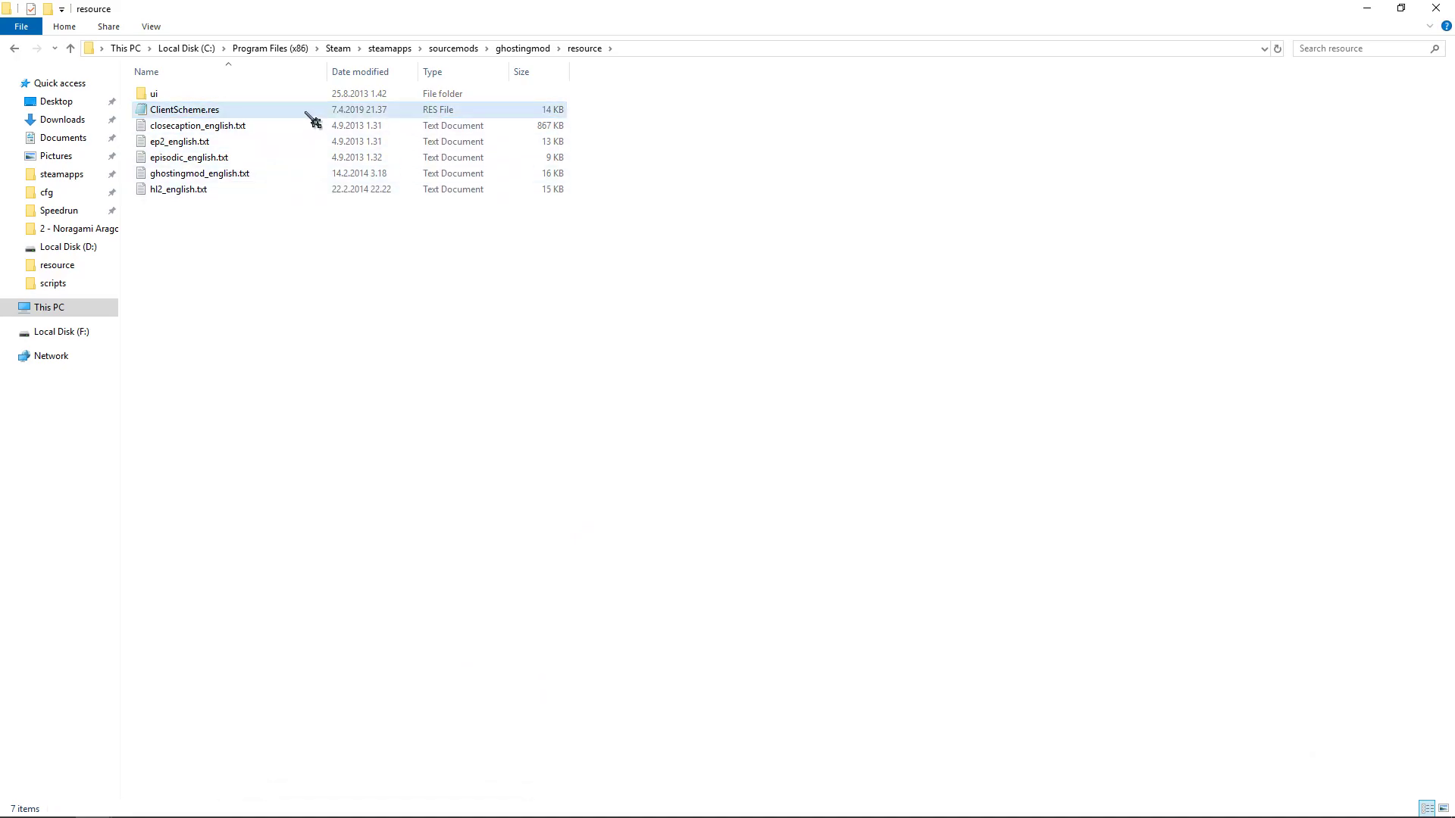
left_click(515, 48)
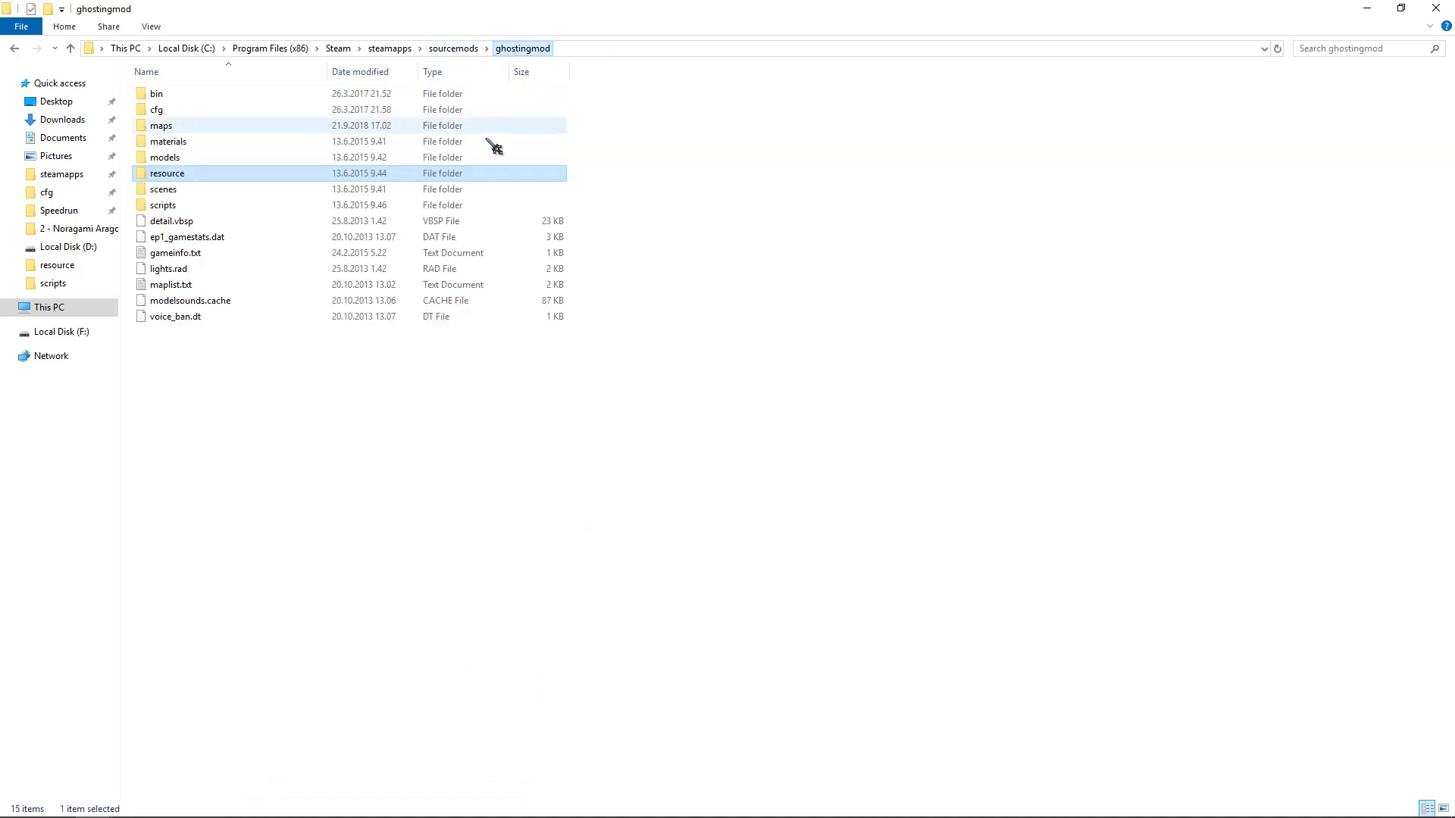
left_click(621, 369)
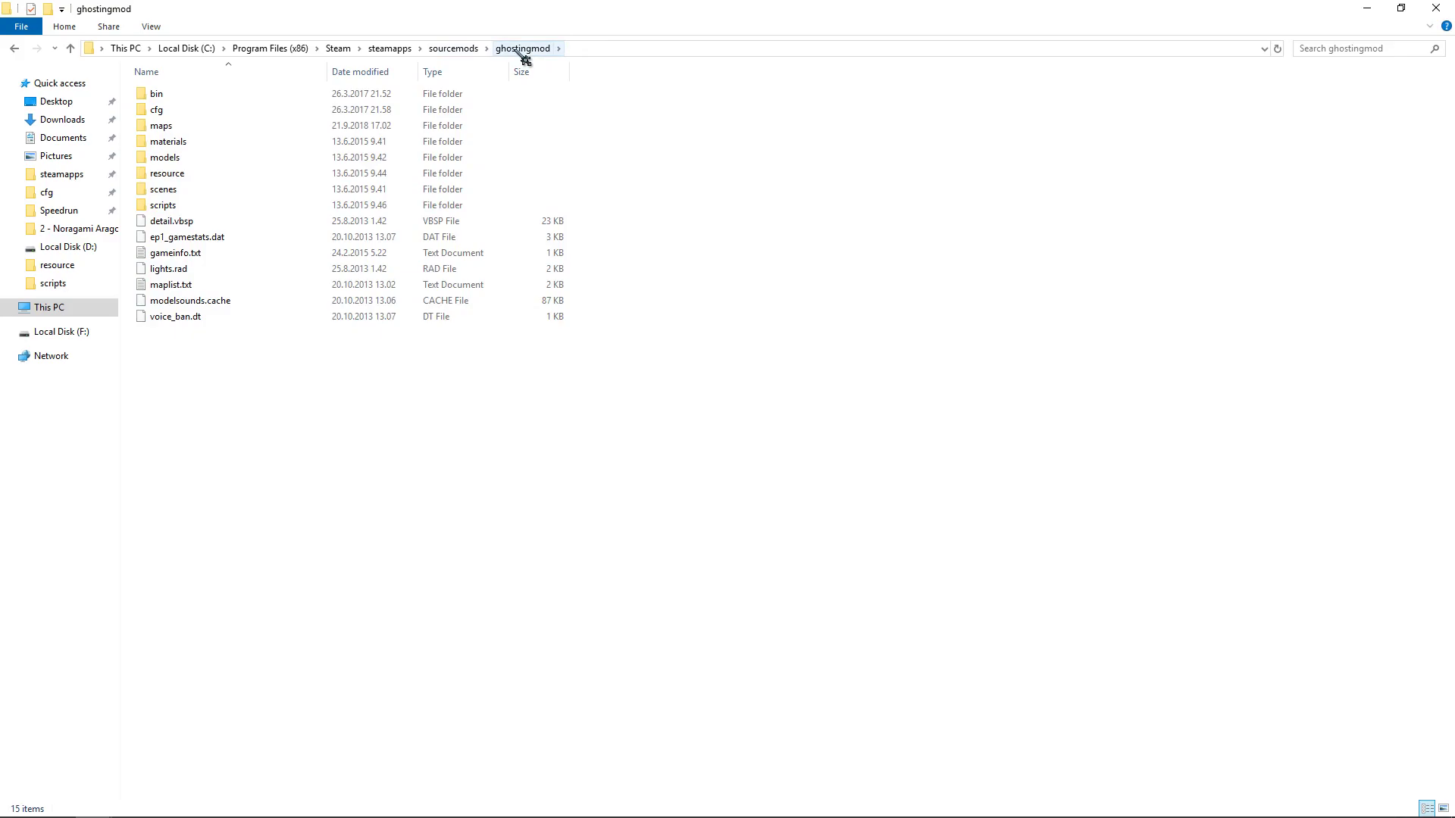
- Open HudAnimations.txt from the ghostingmod scripts folder and go to the WeaponHighlight event
double_click(162, 205)
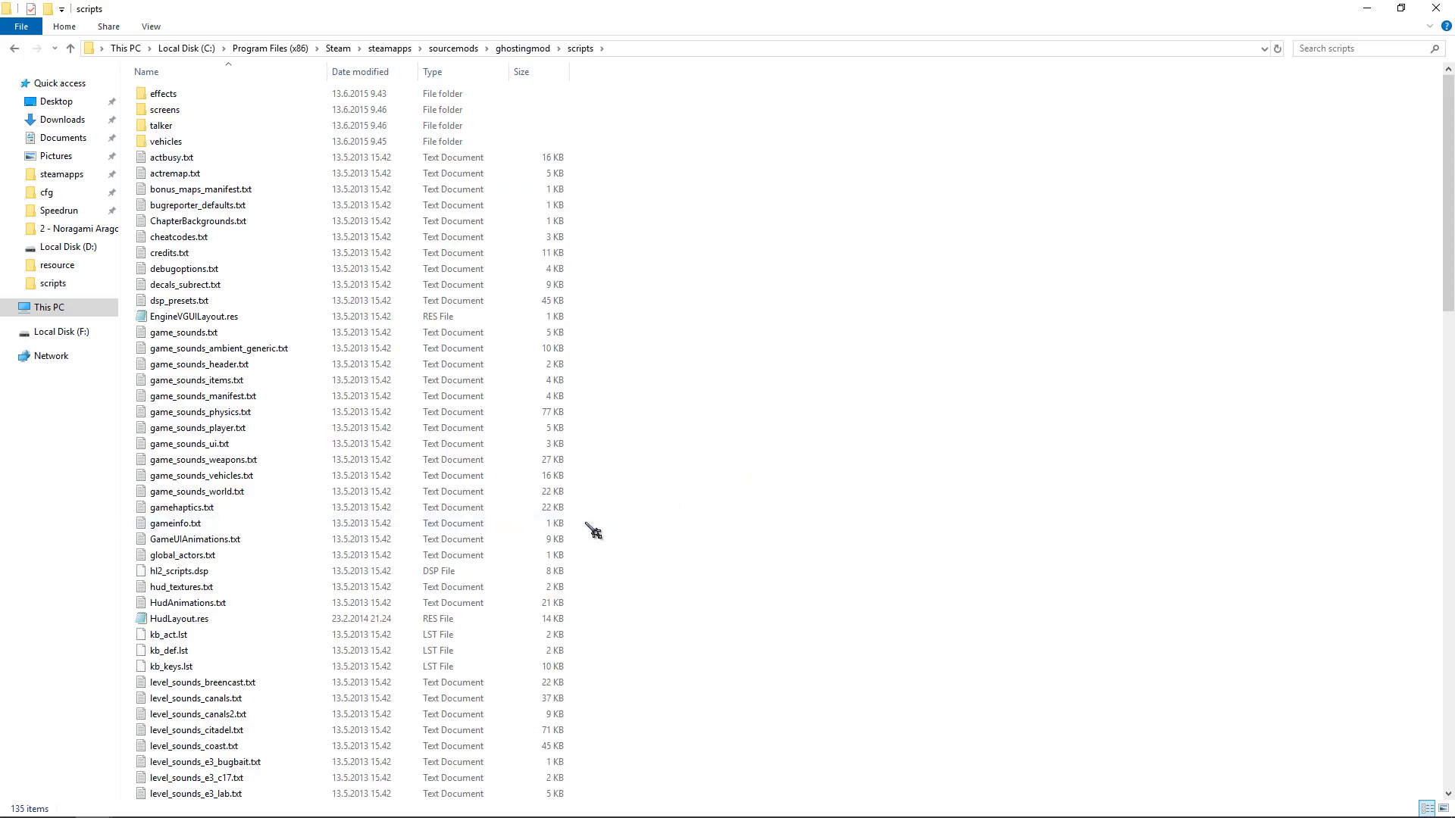
left_click(167, 609)
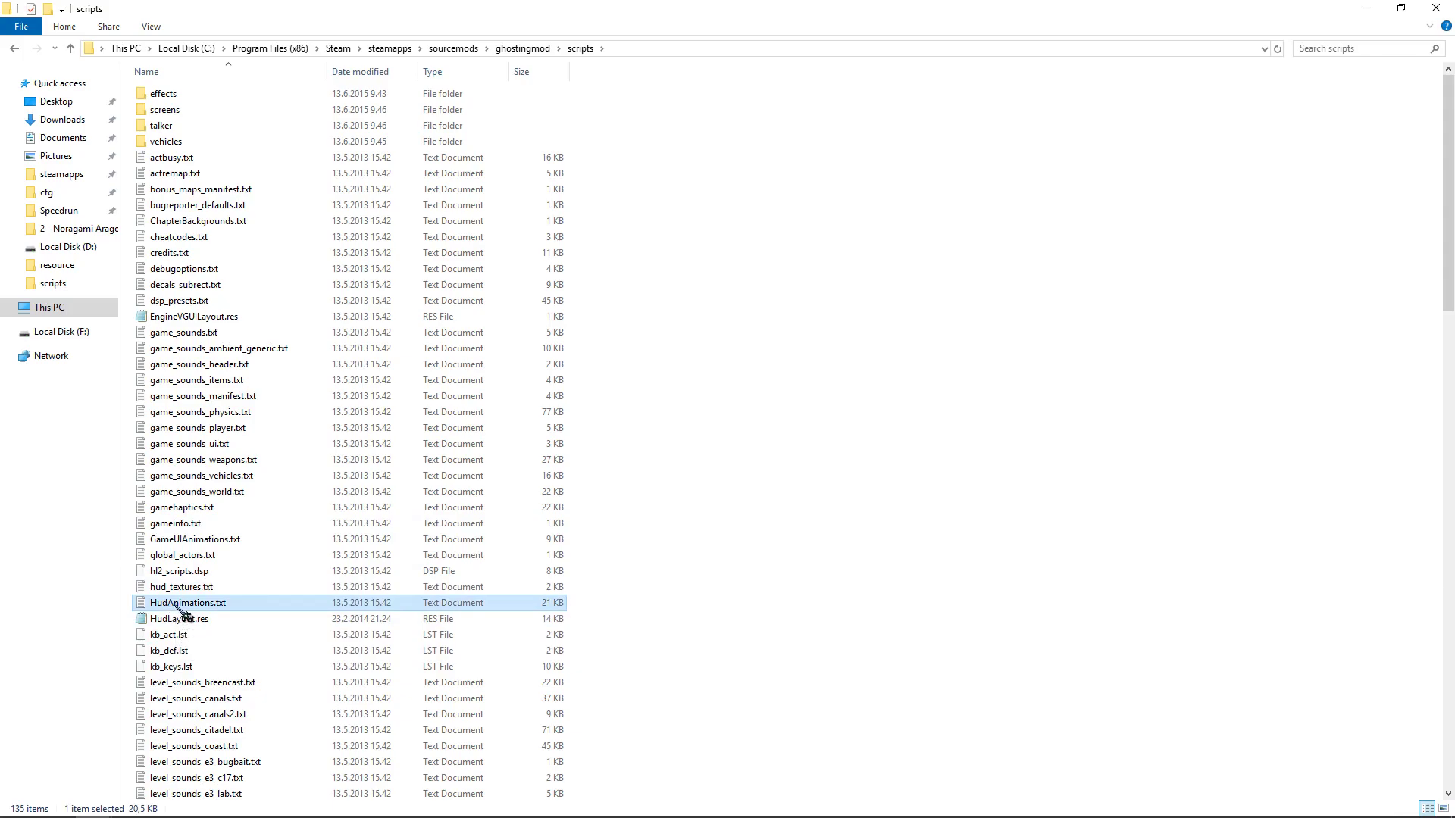
scroll(438, 514, "down", 15)
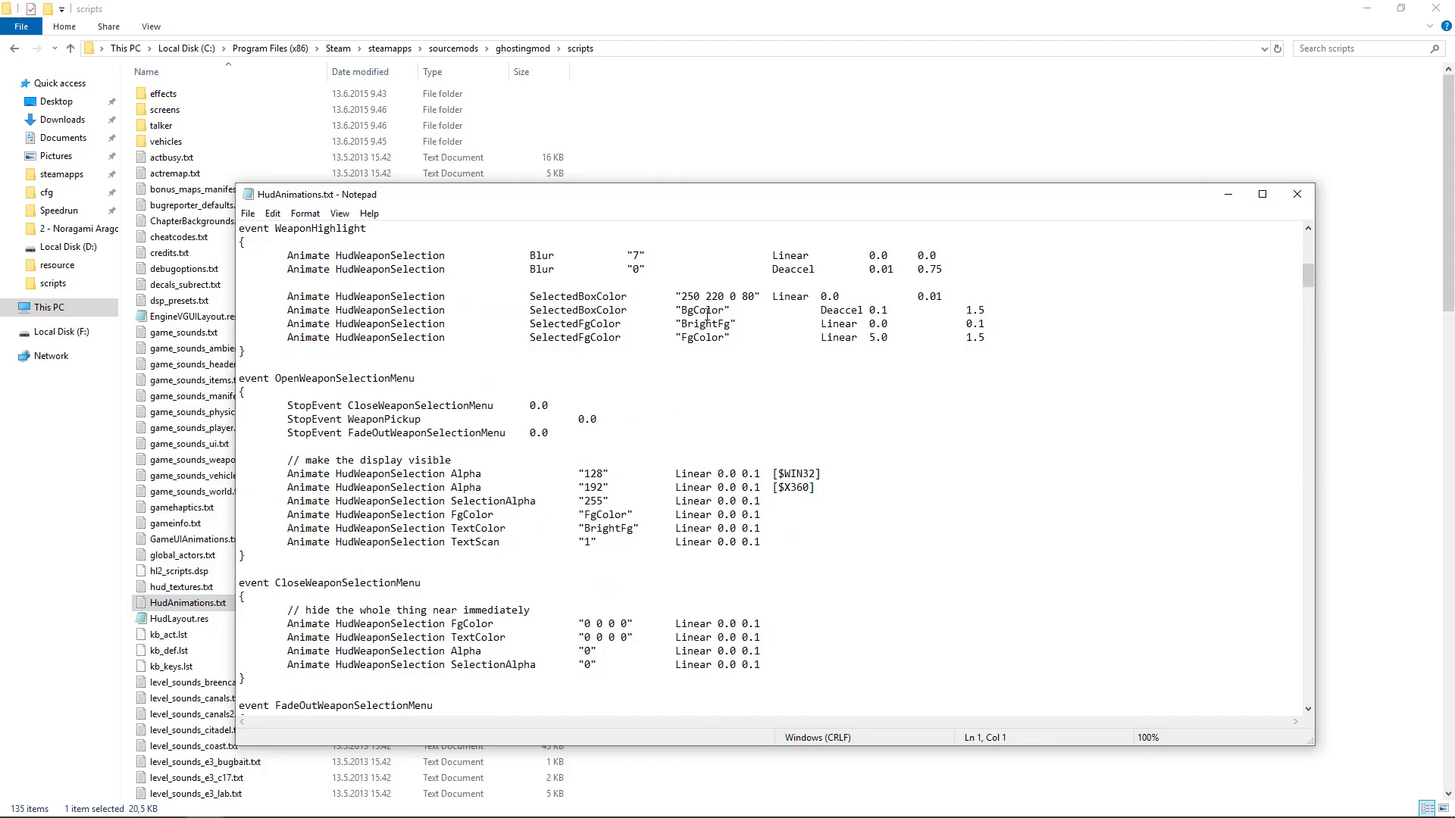
- Replace every "250 220 0" in HudAnimations.txt with "150 123 182" and close the Replace dialog
left_click_drag(680, 297, 724, 296)
left_click(664, 274)
key("ctrl+h")
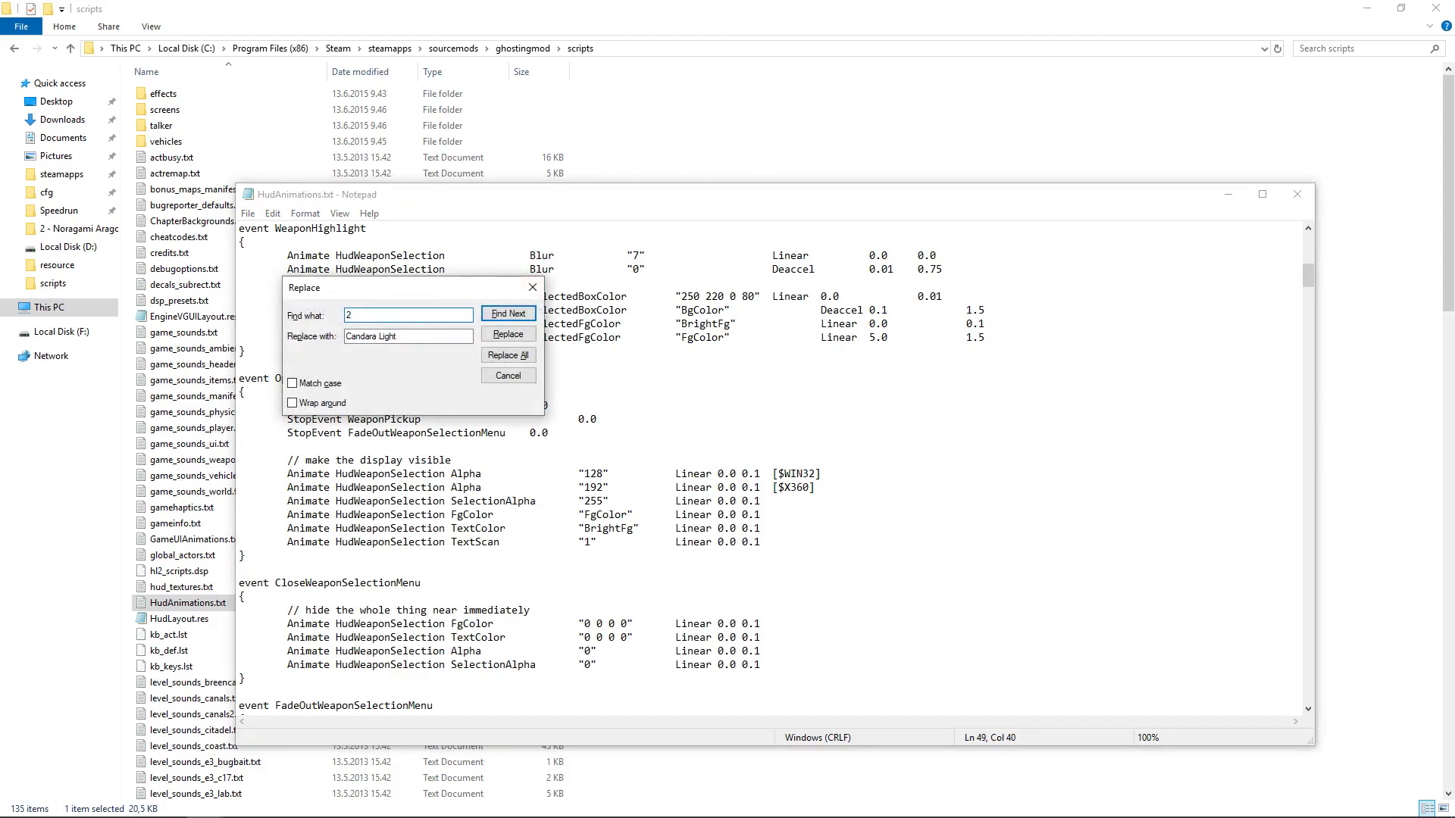
type("250 220 0")
key("Tab")
type("150 123 182")
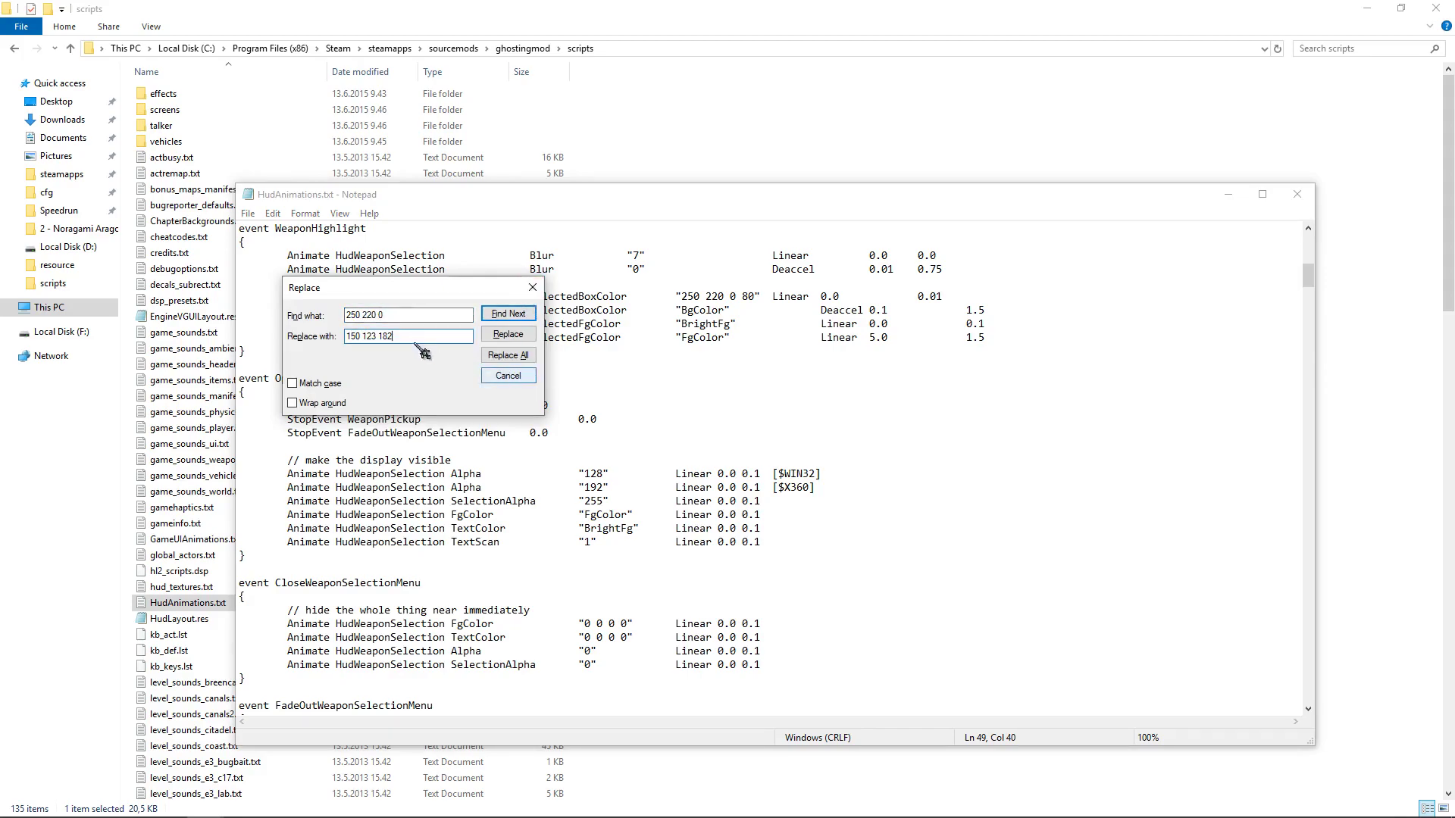
left_click(507, 355)
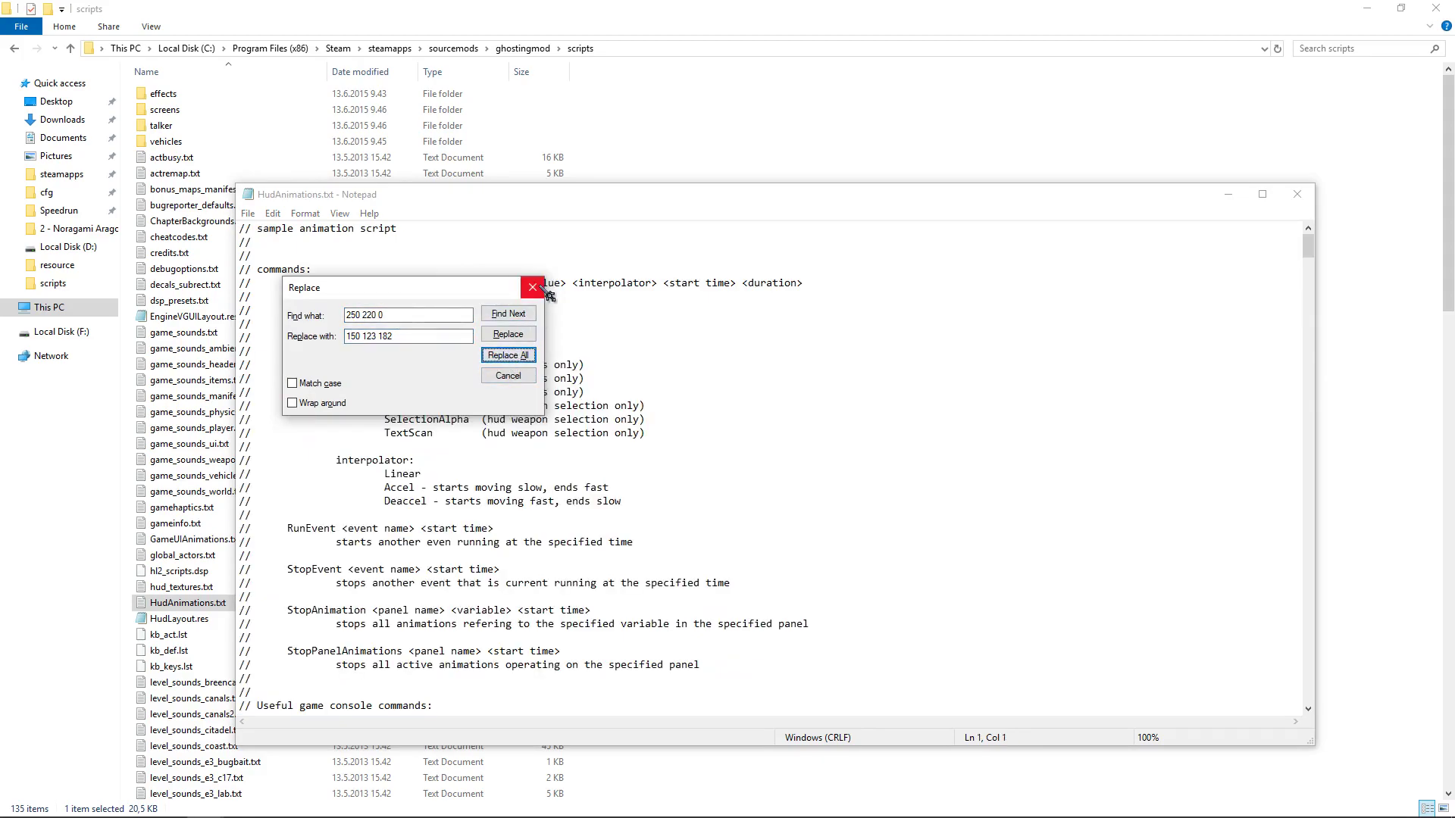
left_click(543, 288)
- Replace every "255 220 0" in HudAnimations.txt with "150 123 182", taking the search value from the SuitAuxPowerNotMax event
scroll(665, 404, "down", 10)
scroll(699, 408, "down", 20)
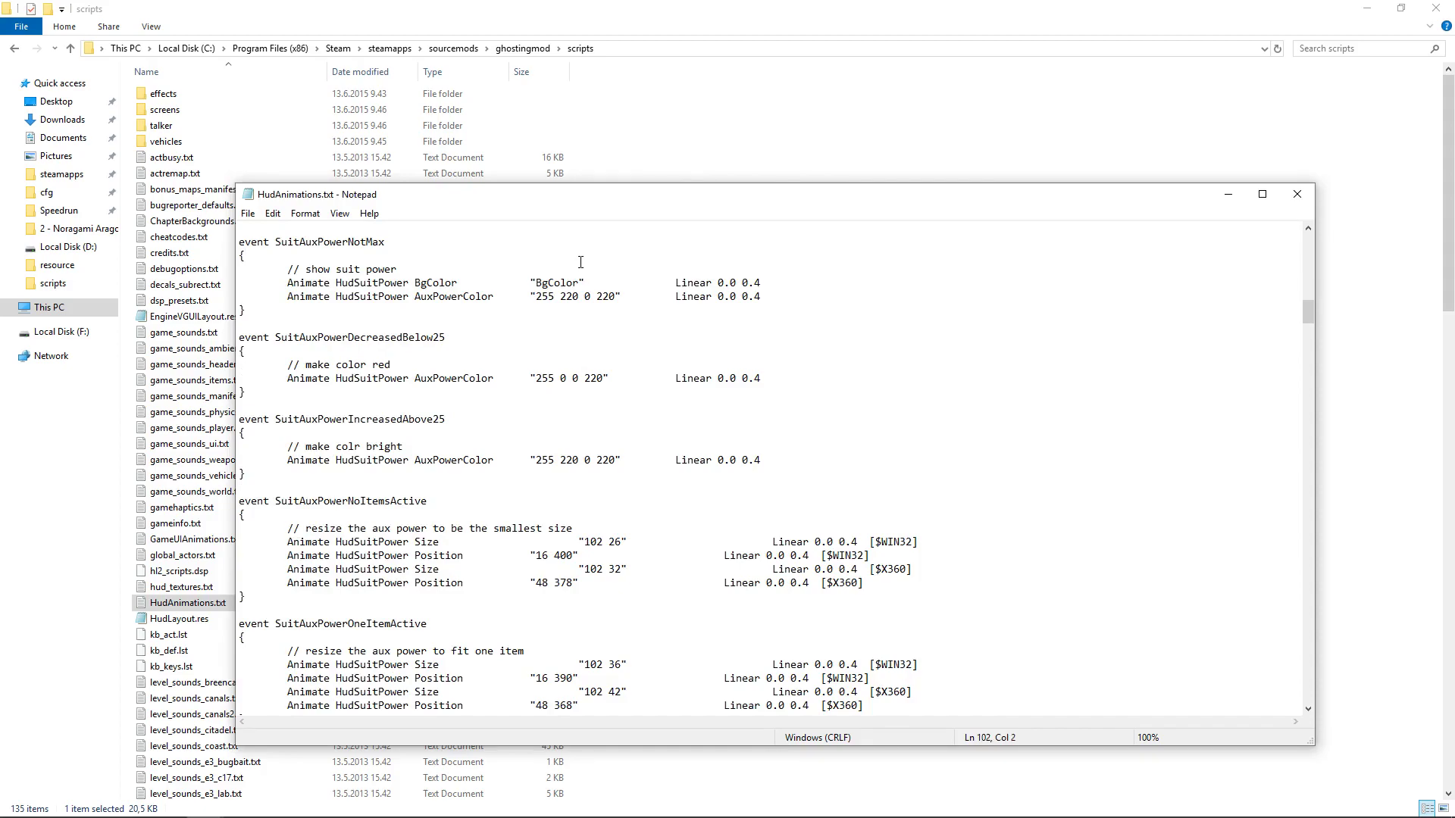
key("ctrl+h")
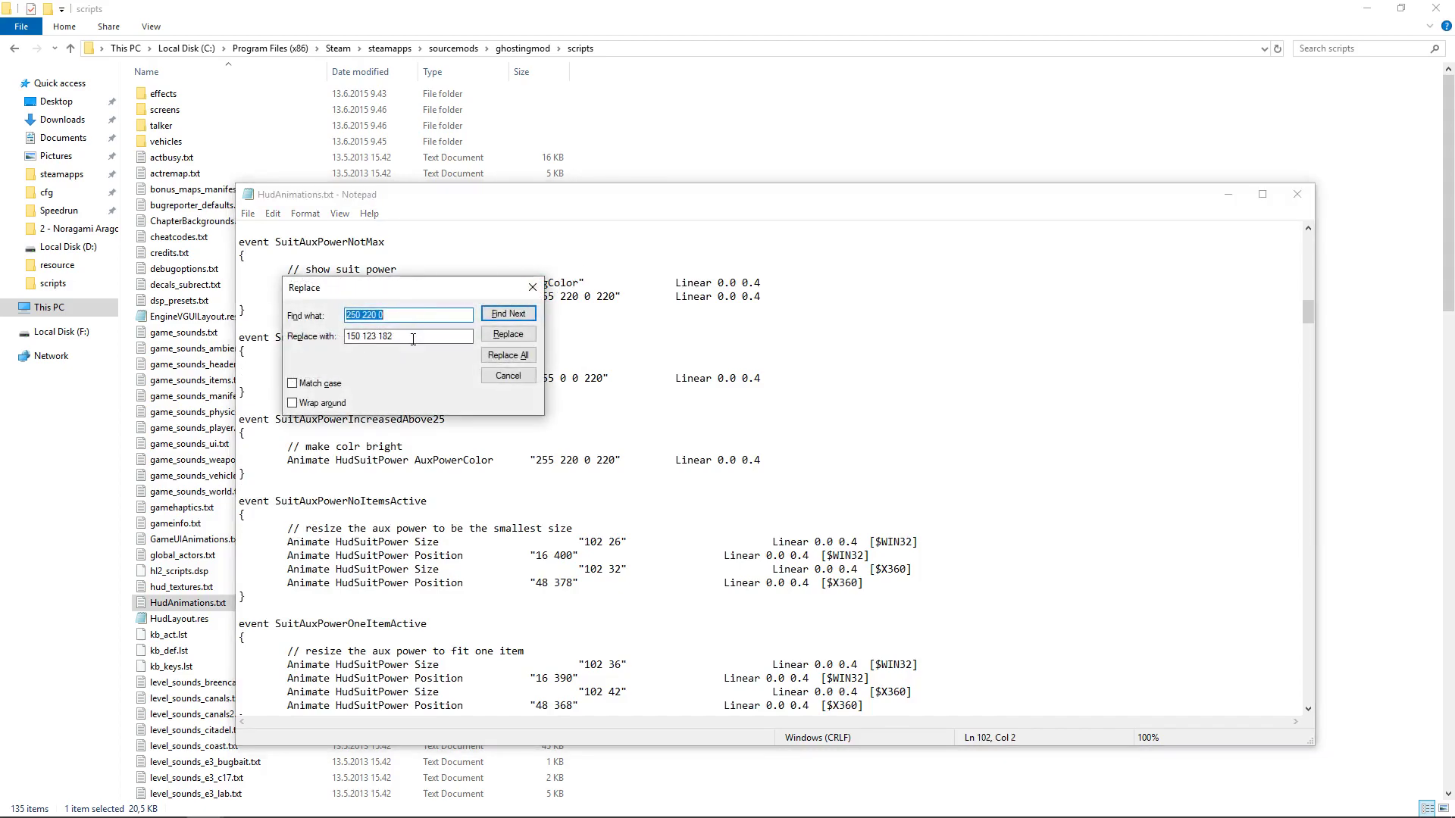
left_click(403, 336)
left_click_drag(560, 296, 611, 297)
left_click(584, 322)
left_click_drag(454, 288, 373, 264)
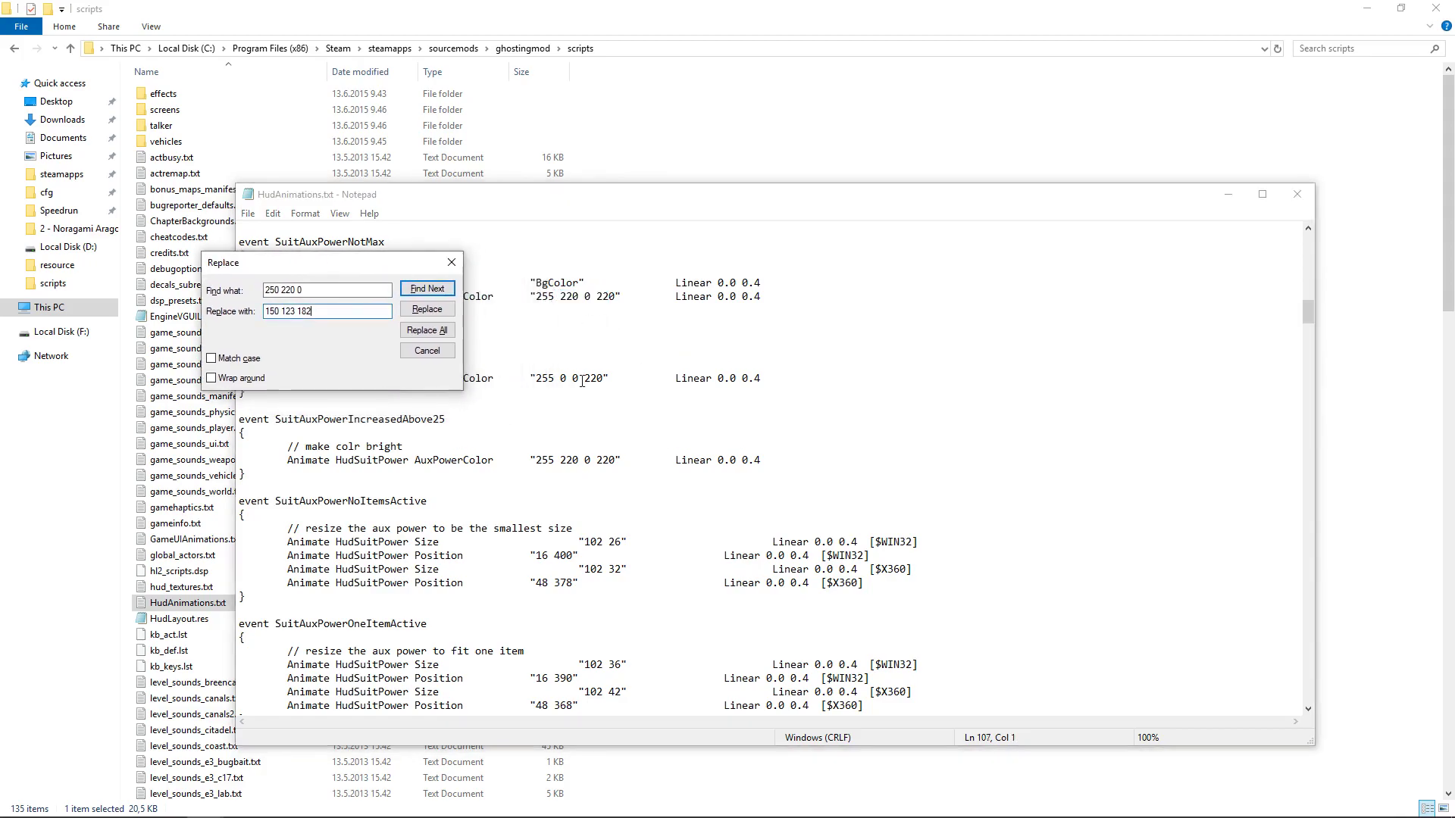
left_click_drag(613, 297, 539, 297)
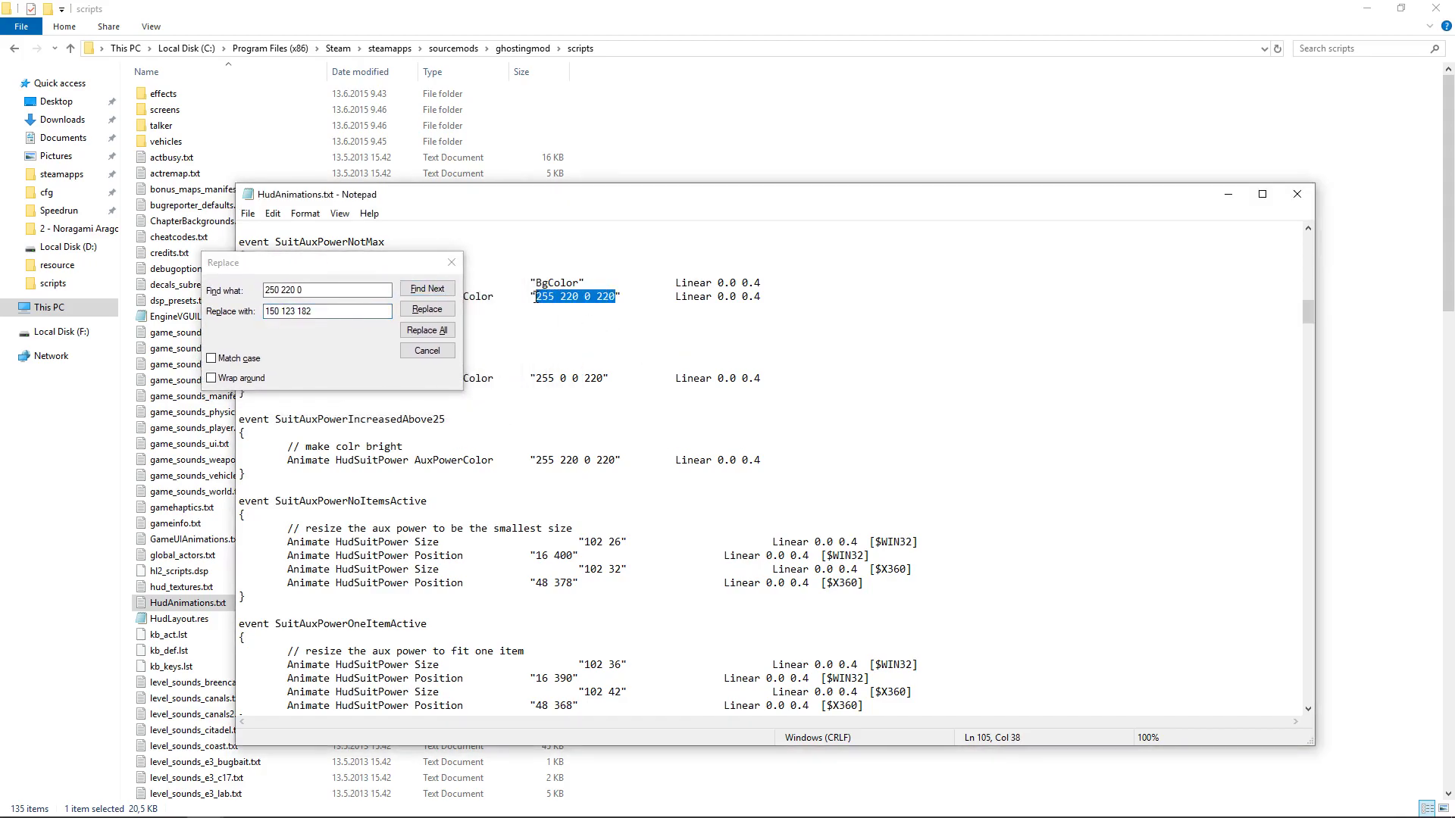
key("ctrl+h")
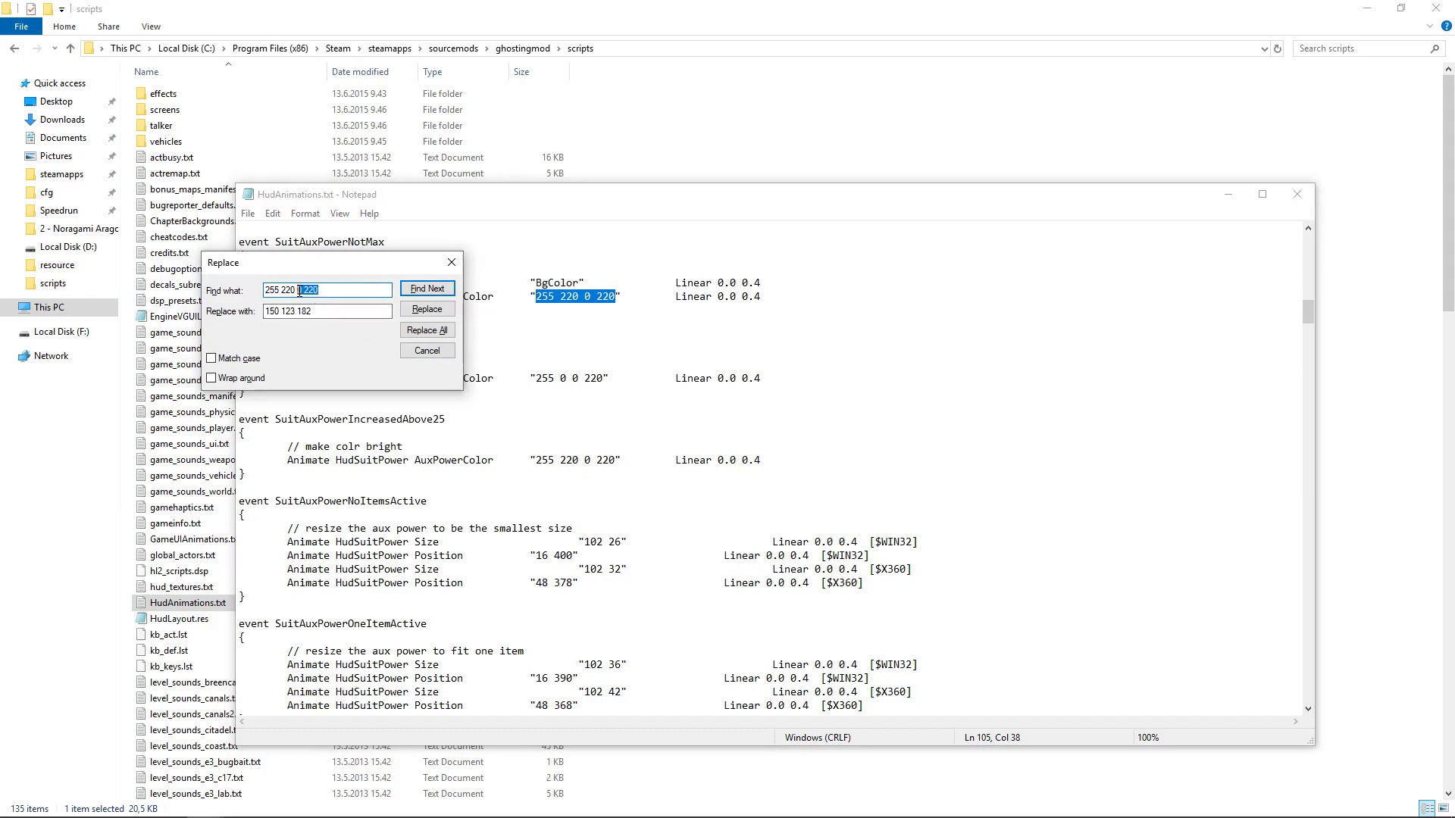
key("BackSpace")
left_click(433, 333)
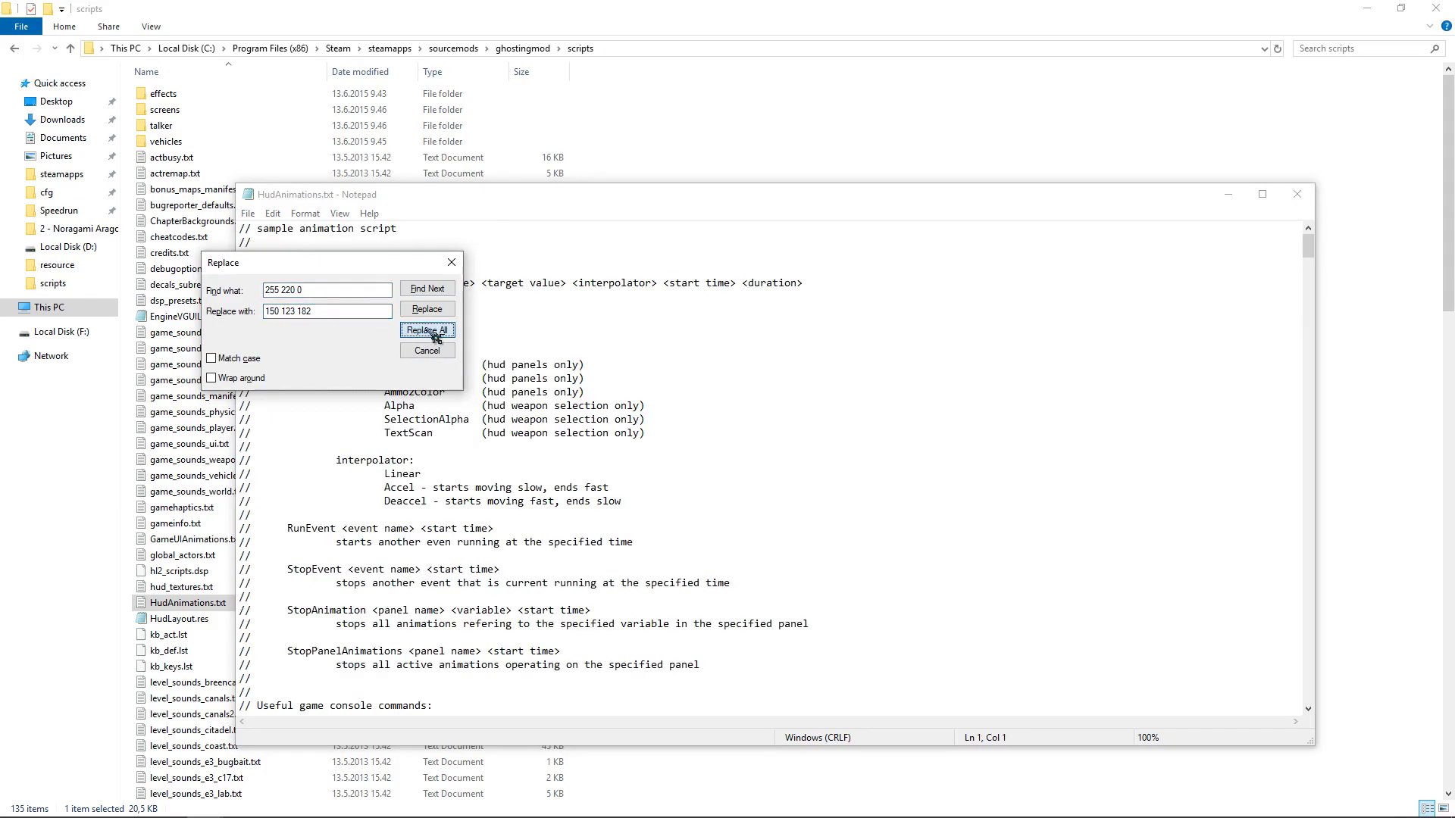
- Check the colours in the suit power, flashlight and damage events of HudAnimations.txt and close the Replace dialog
scroll(657, 357, "down", 20)
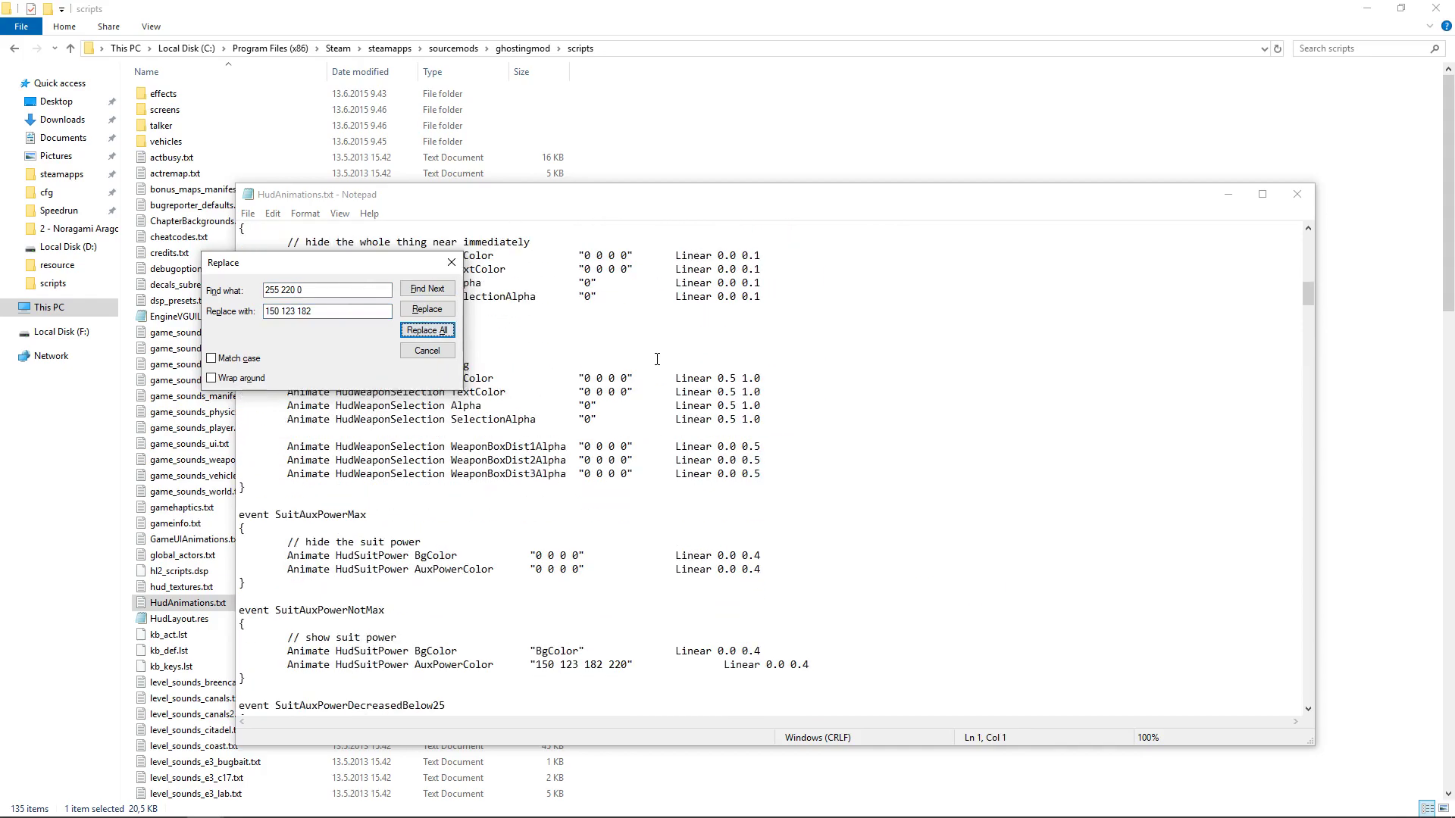
scroll(657, 358, "down", 6)
scroll(657, 370, "down", 14)
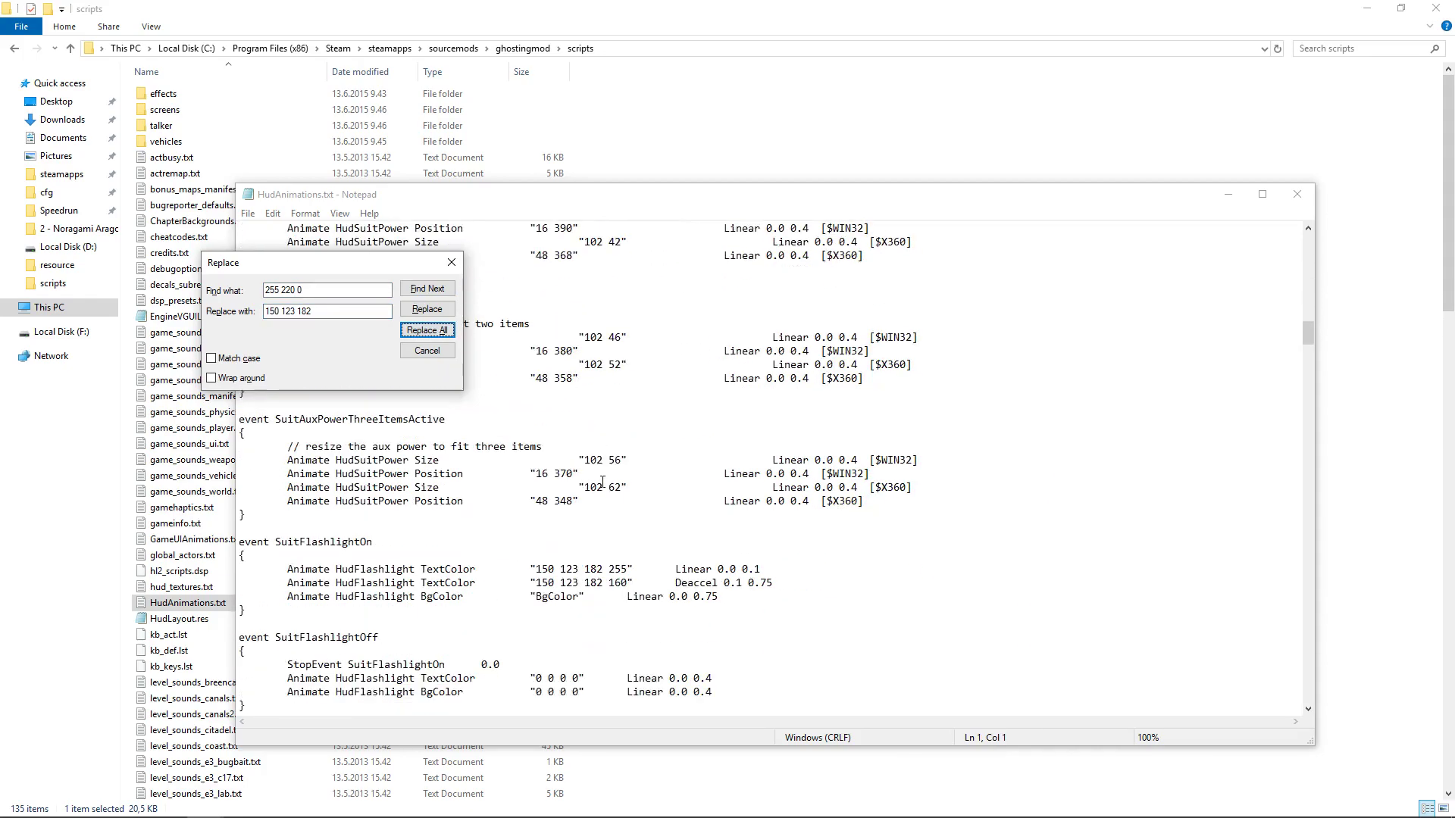
scroll(591, 512, "down", 6)
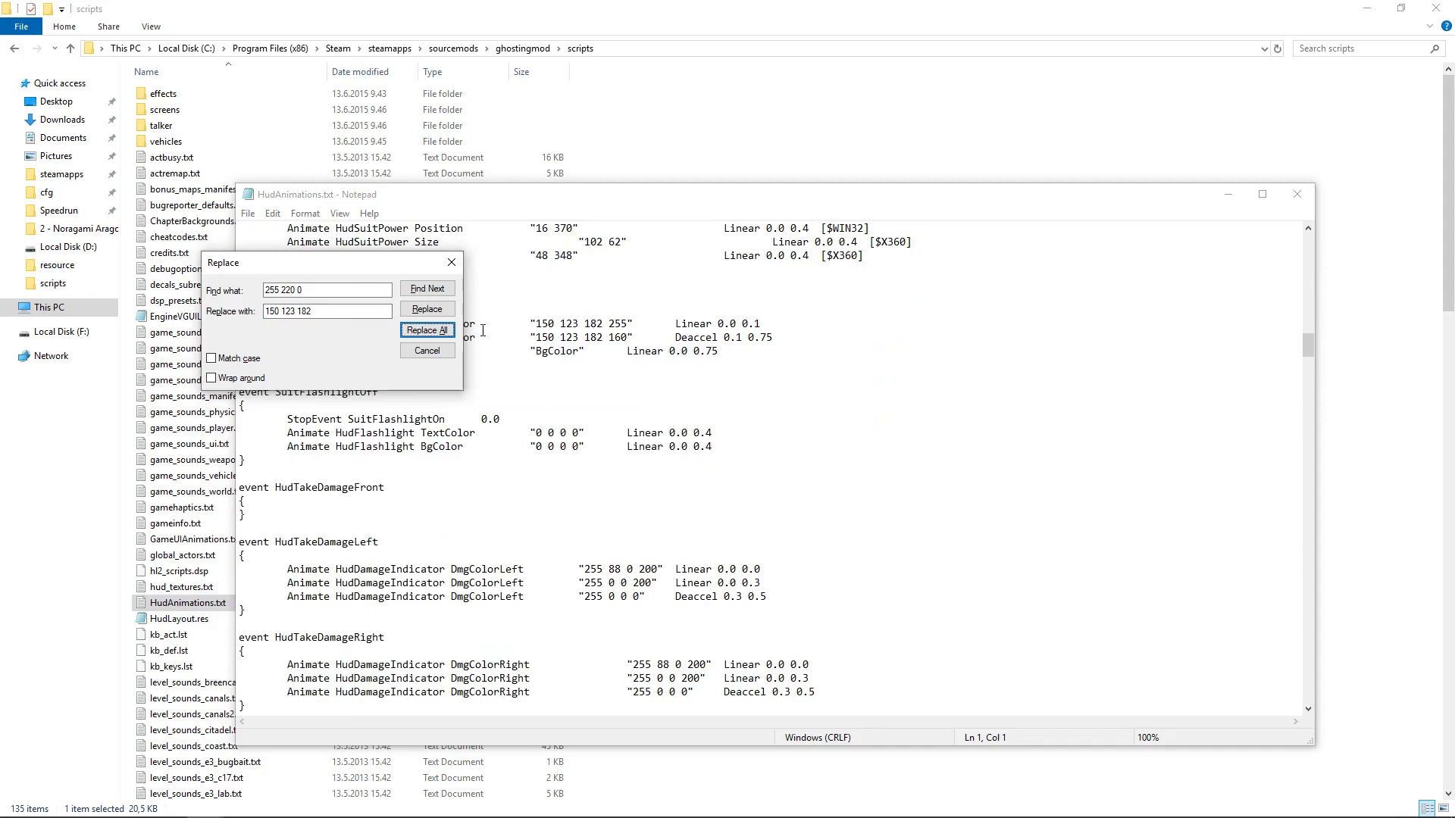
left_click(452, 262)
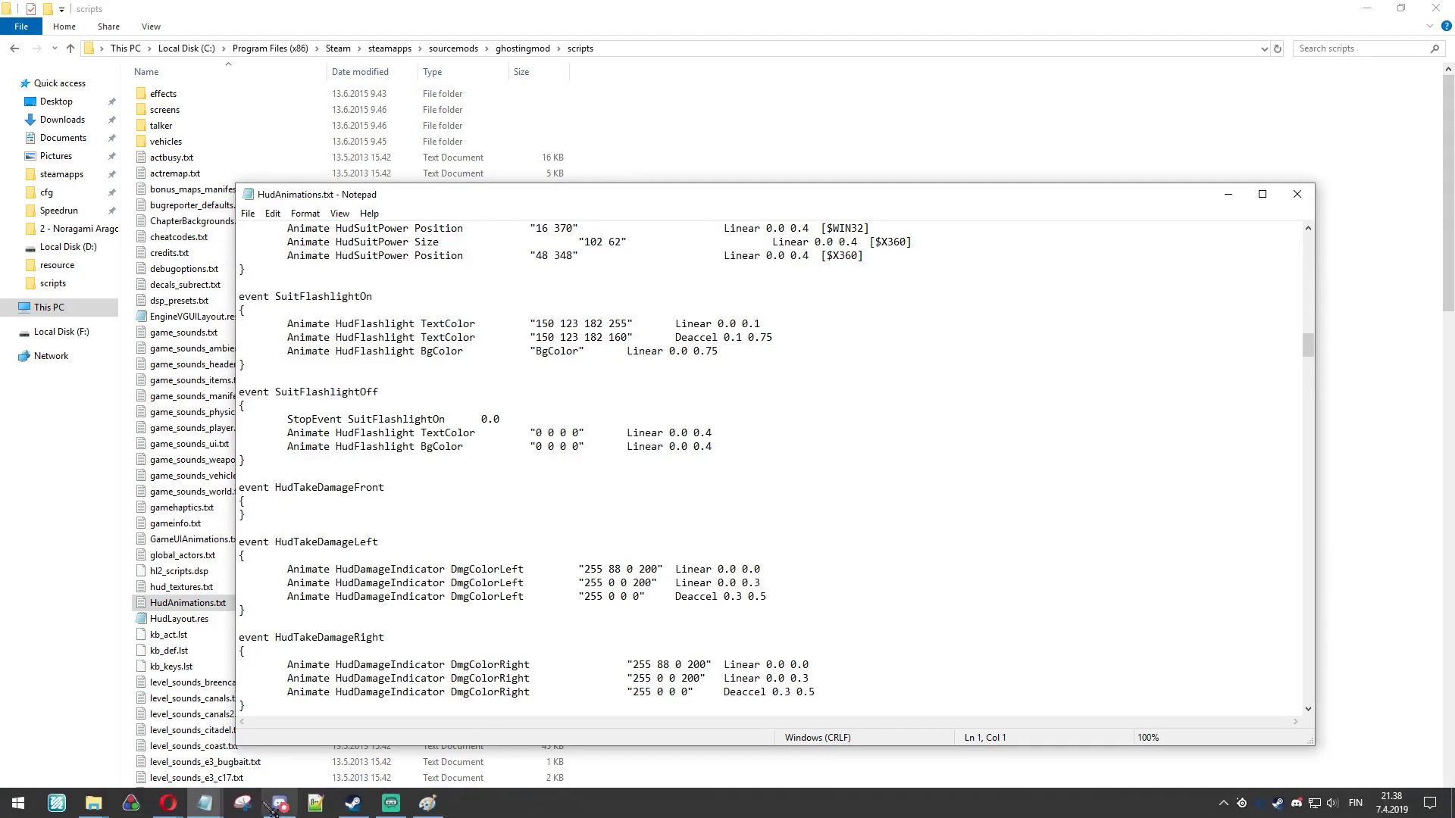
- Switch to Paint and preview the damage indicator colour by mixing red 255, green 80 and blue 0
mouse_move(280, 803)
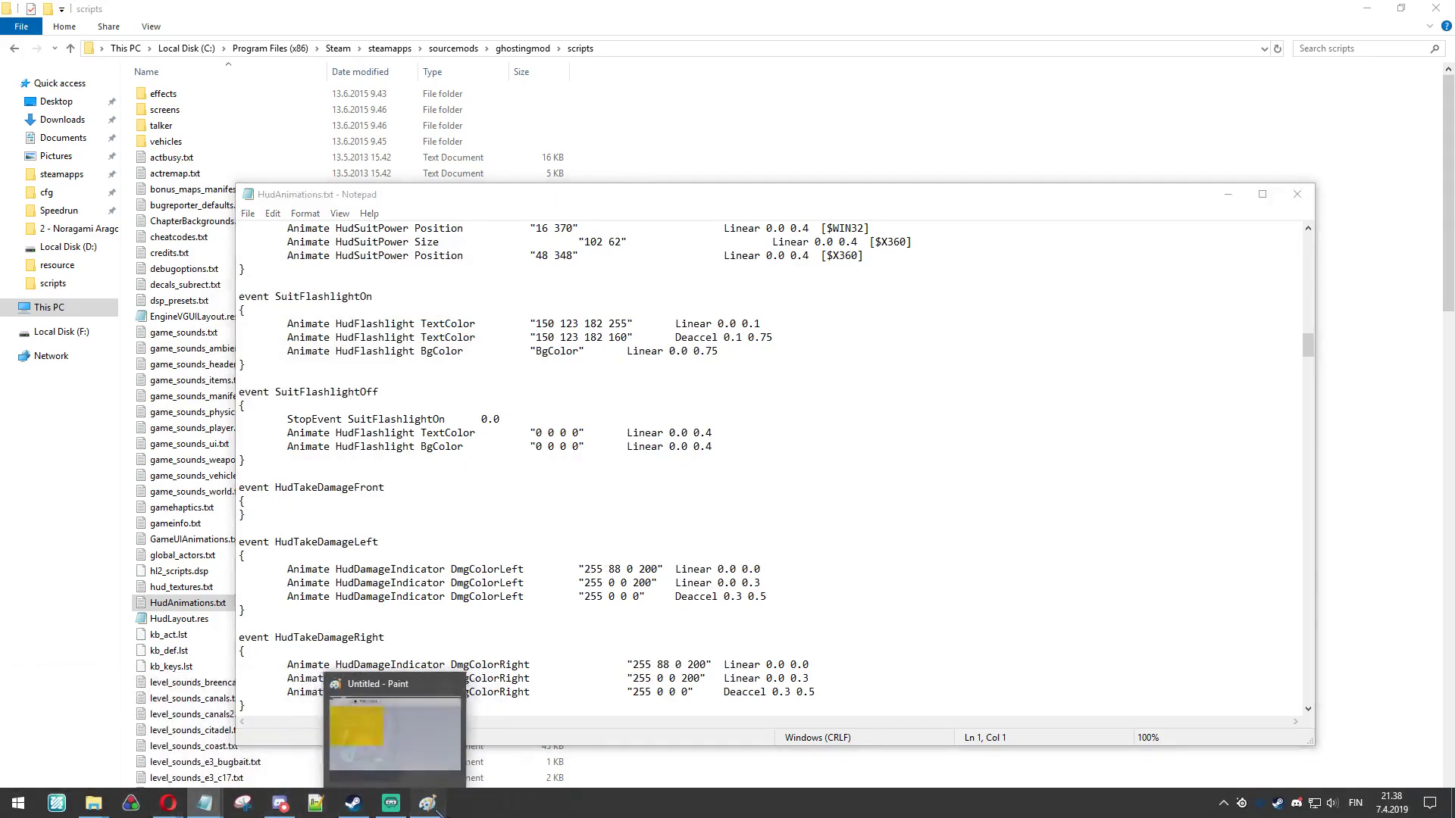
left_click(391, 803)
left_click(302, 115)
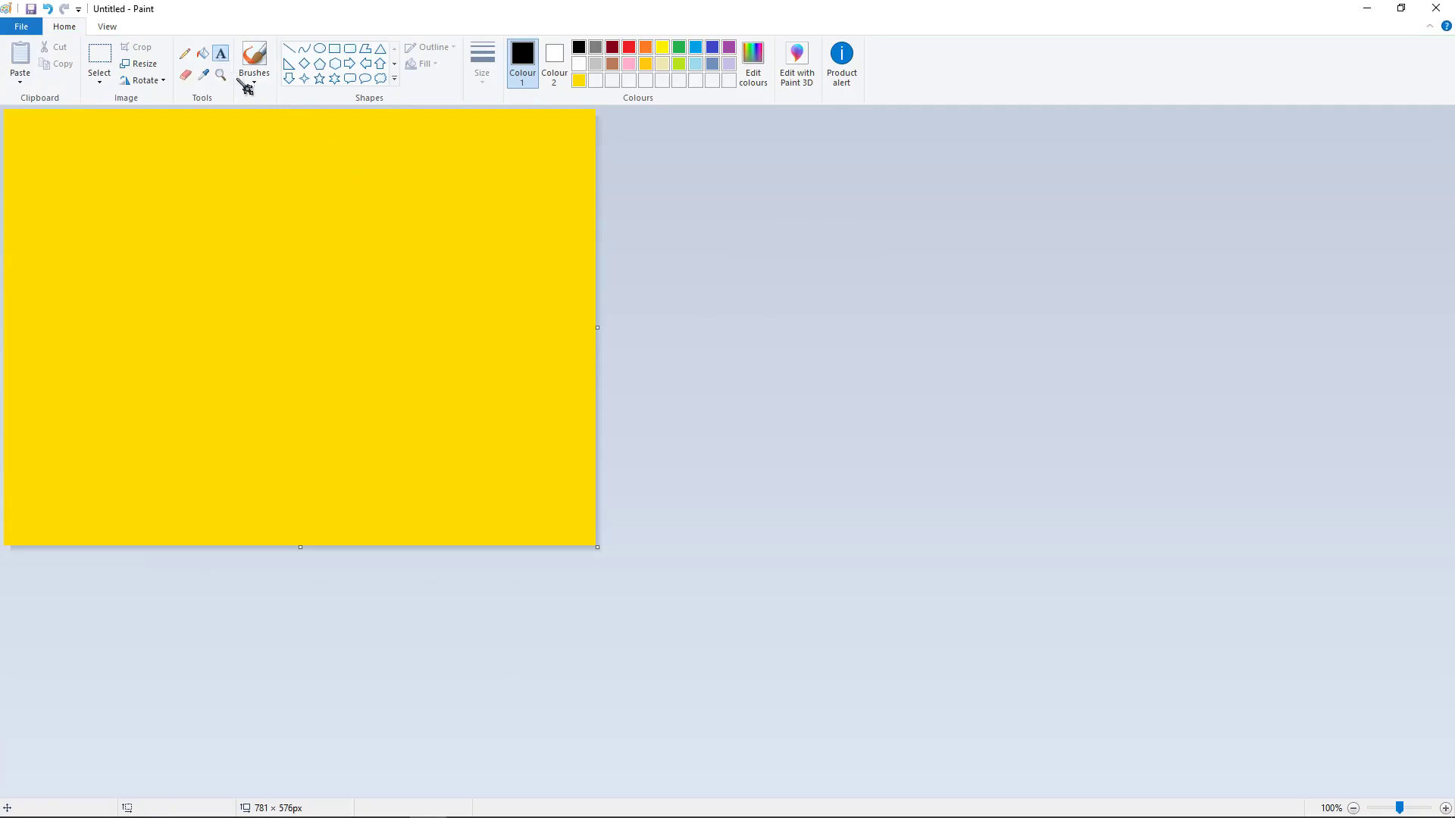
left_click(236, 241)
left_click(240, 115)
left_click(753, 69)
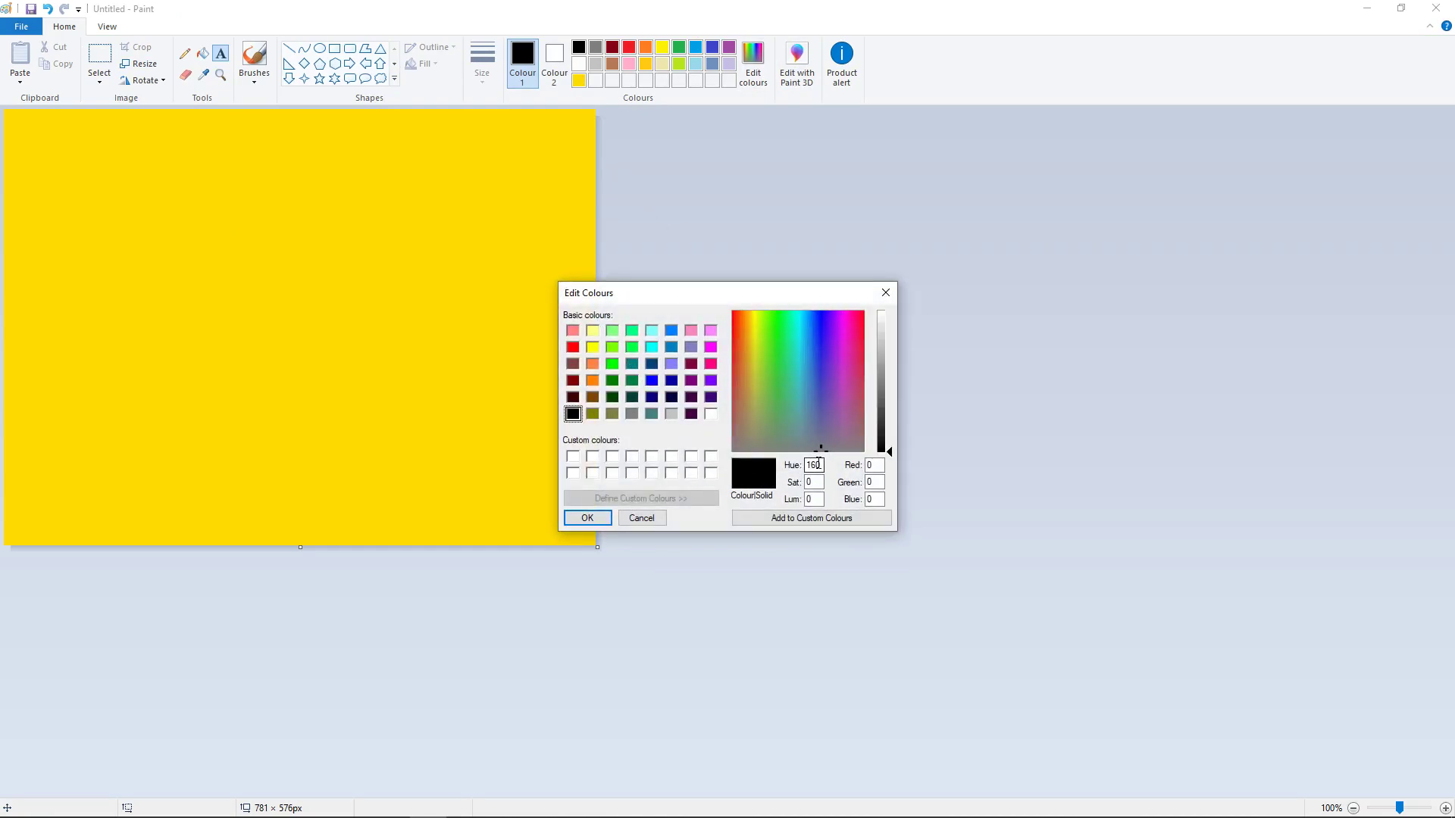
left_click(874, 465)
type("255")
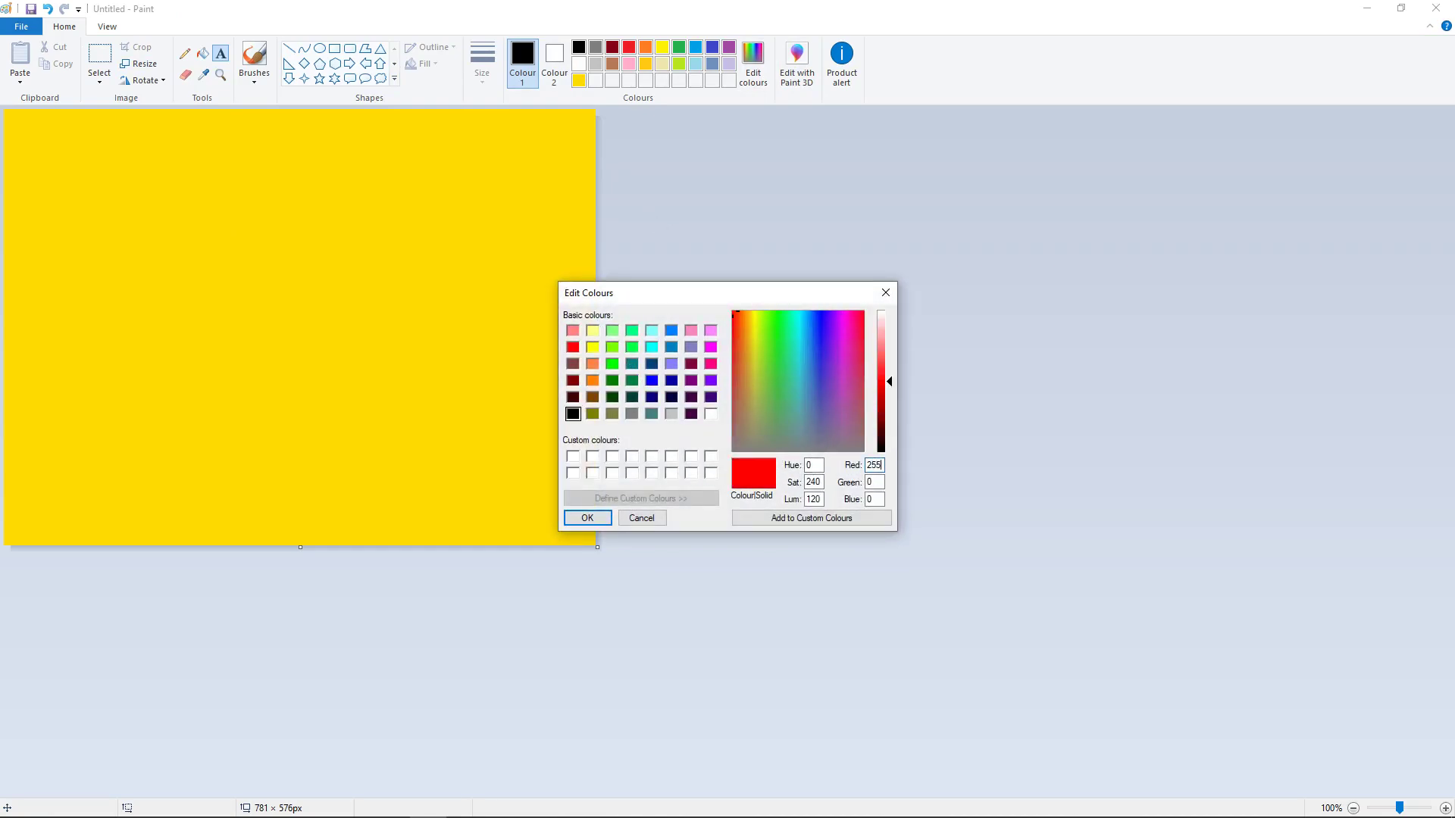
type("80")
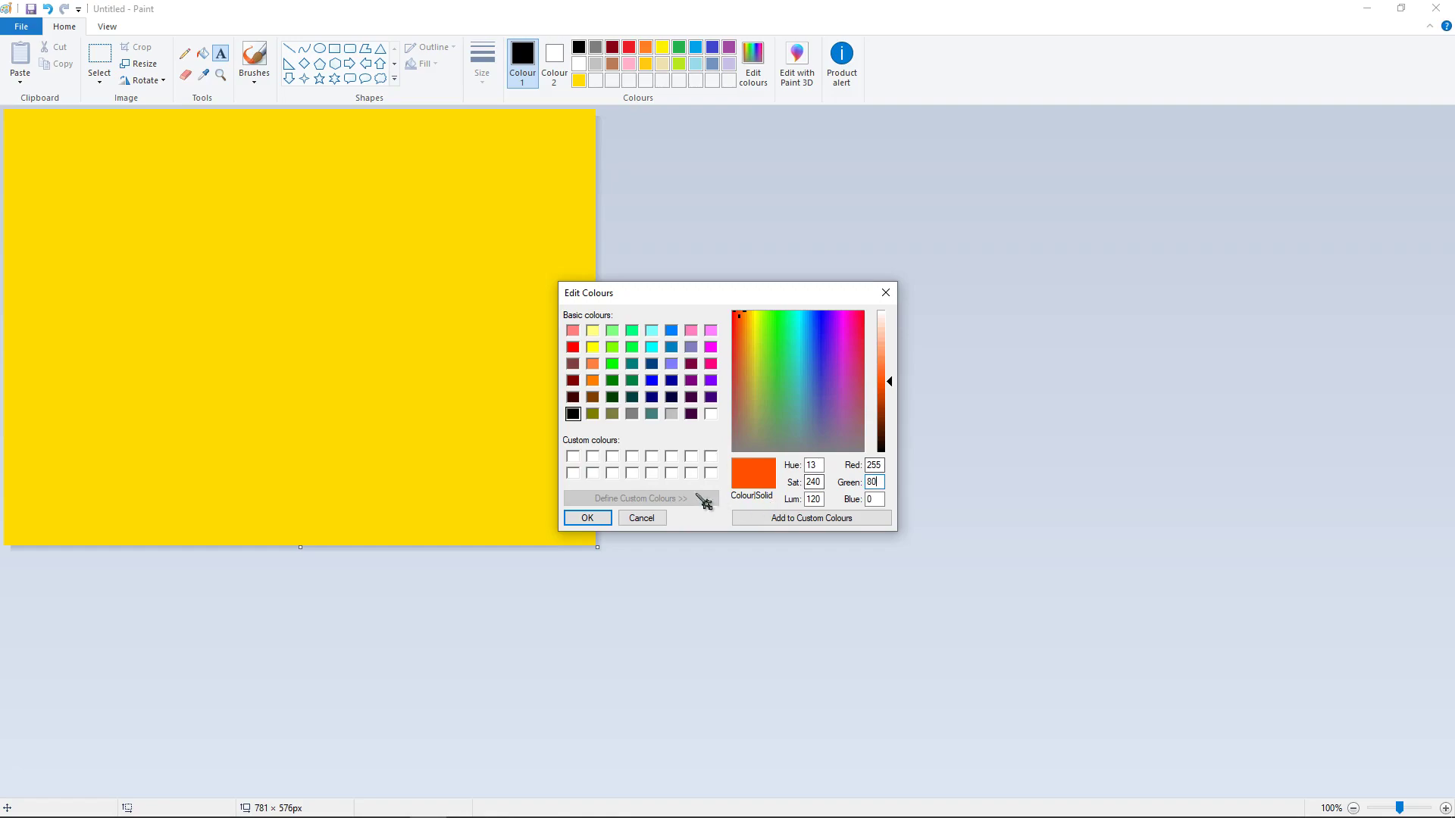
left_click(586, 517)
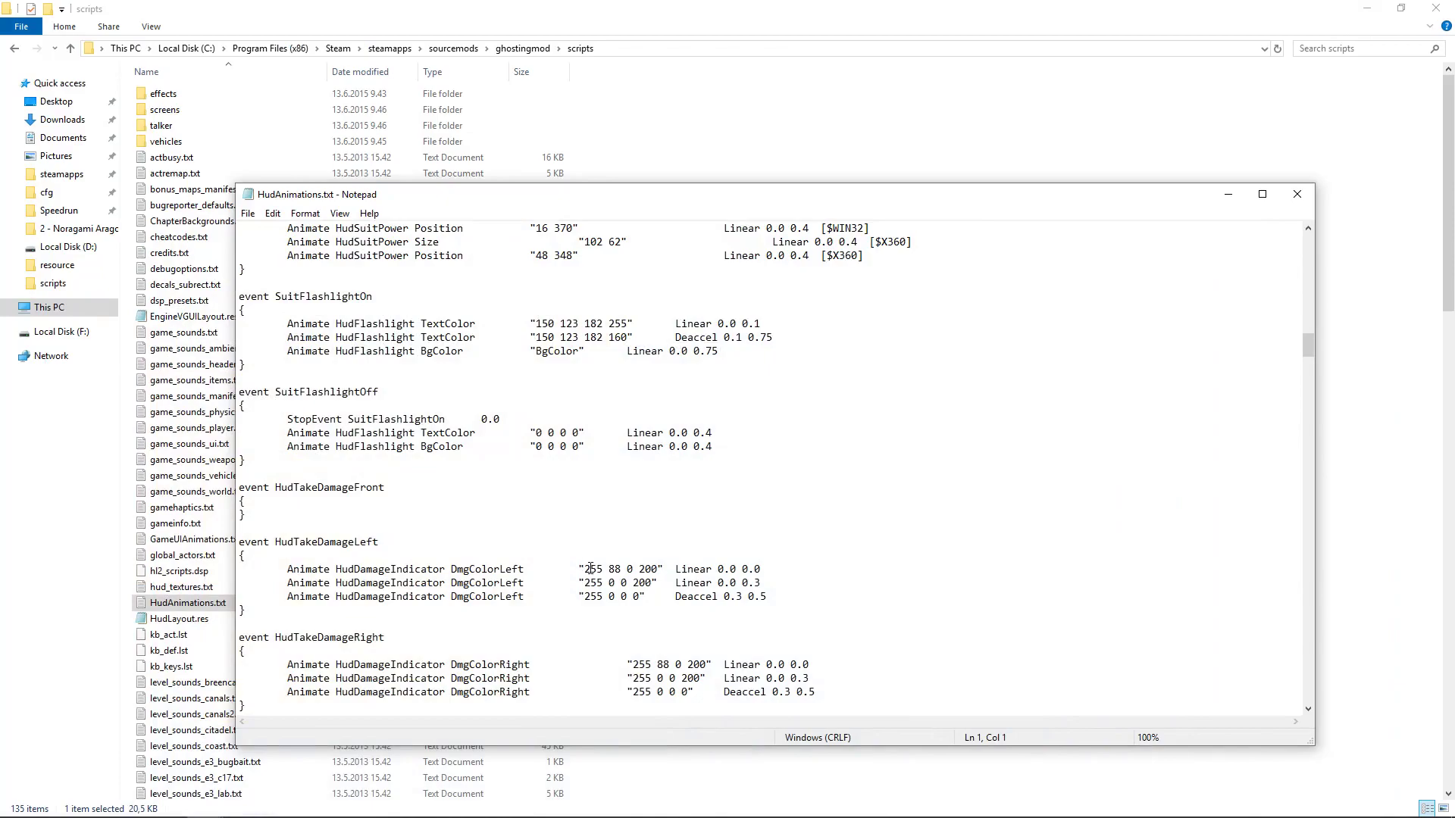
left_click_drag(586, 569, 640, 569)
key("ctrl+v")
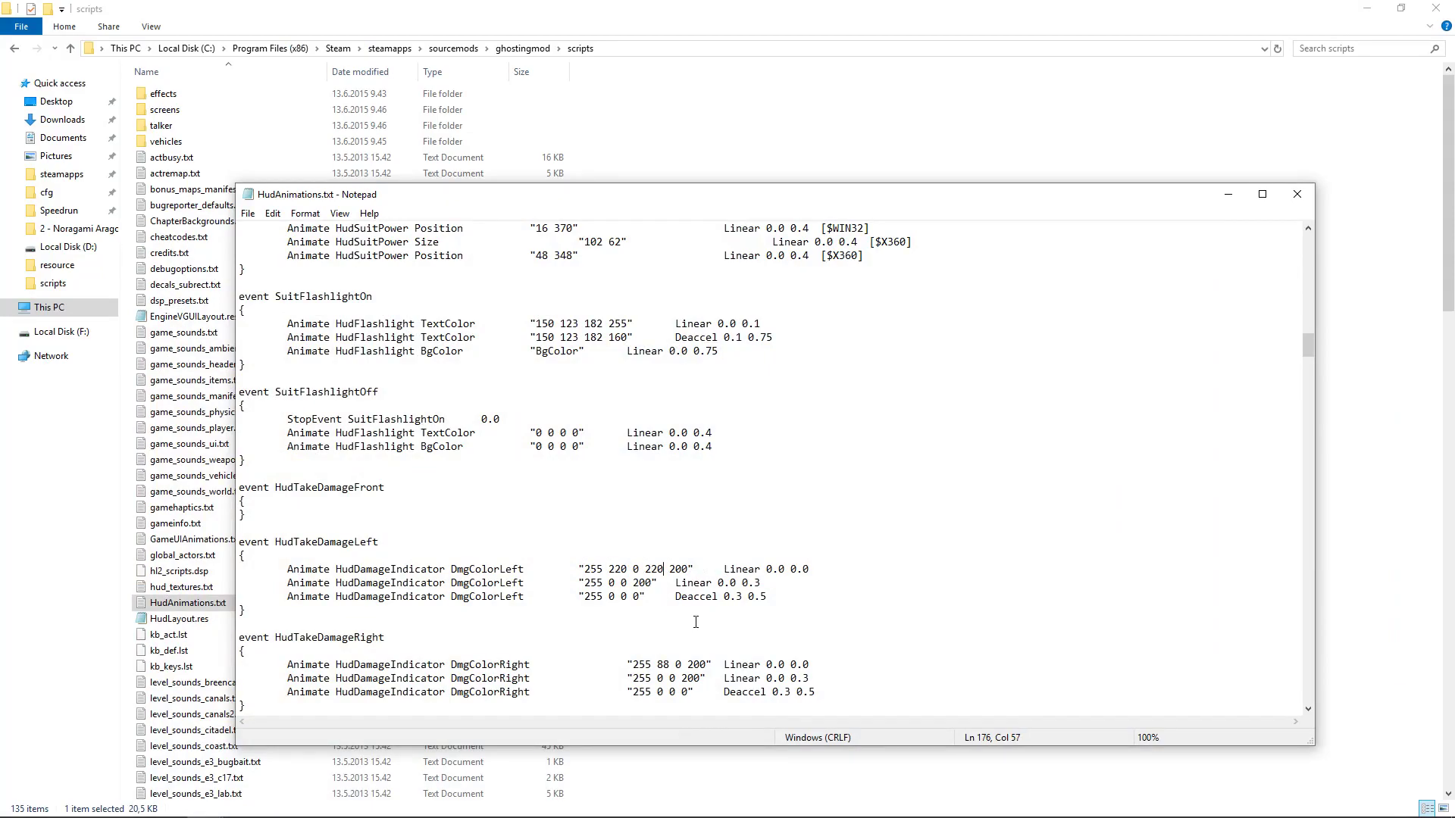
scroll(669, 613, "down", 1)
scroll(643, 622, "down", 4)
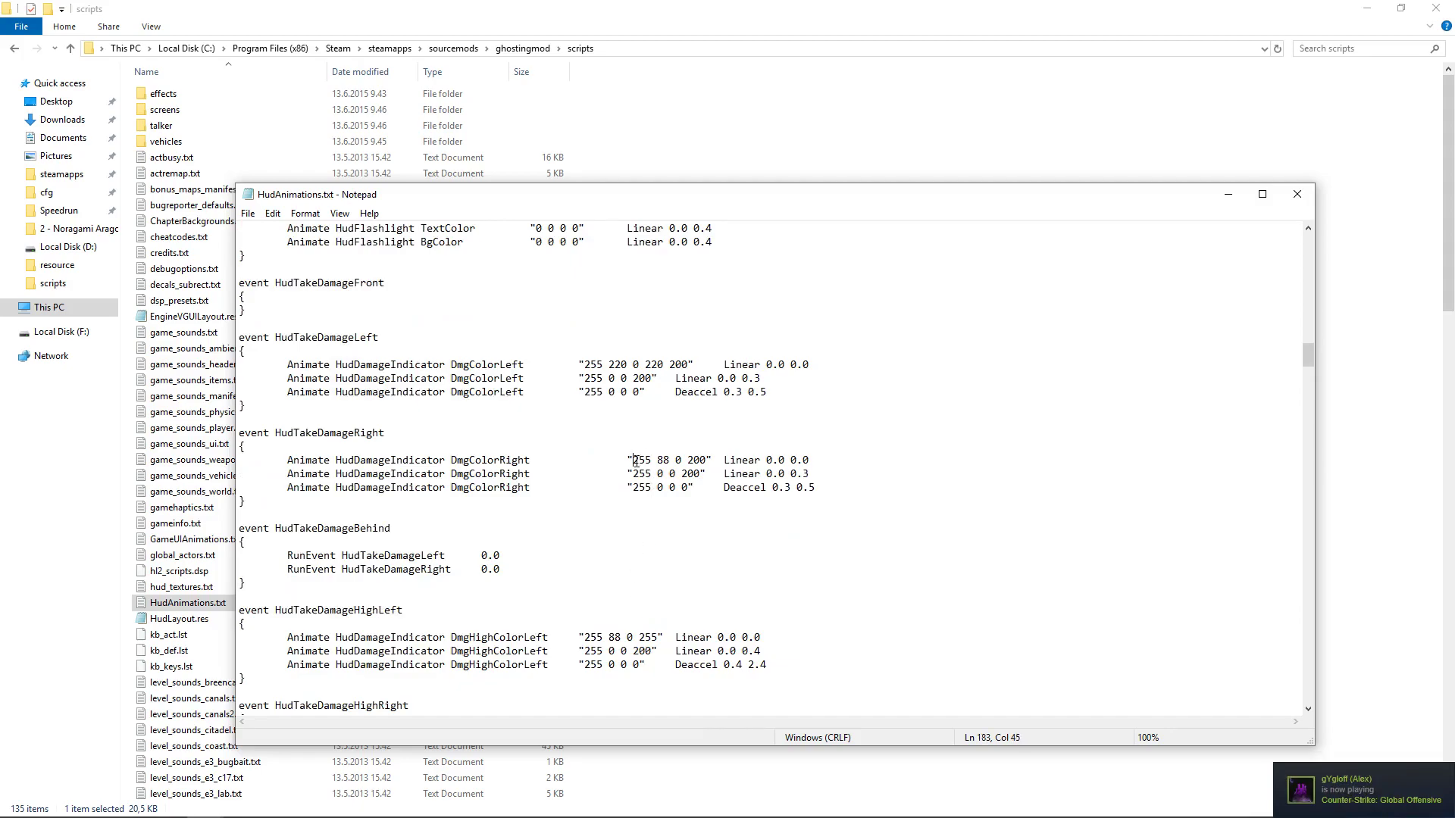
key("ctrl+h")
type("255")
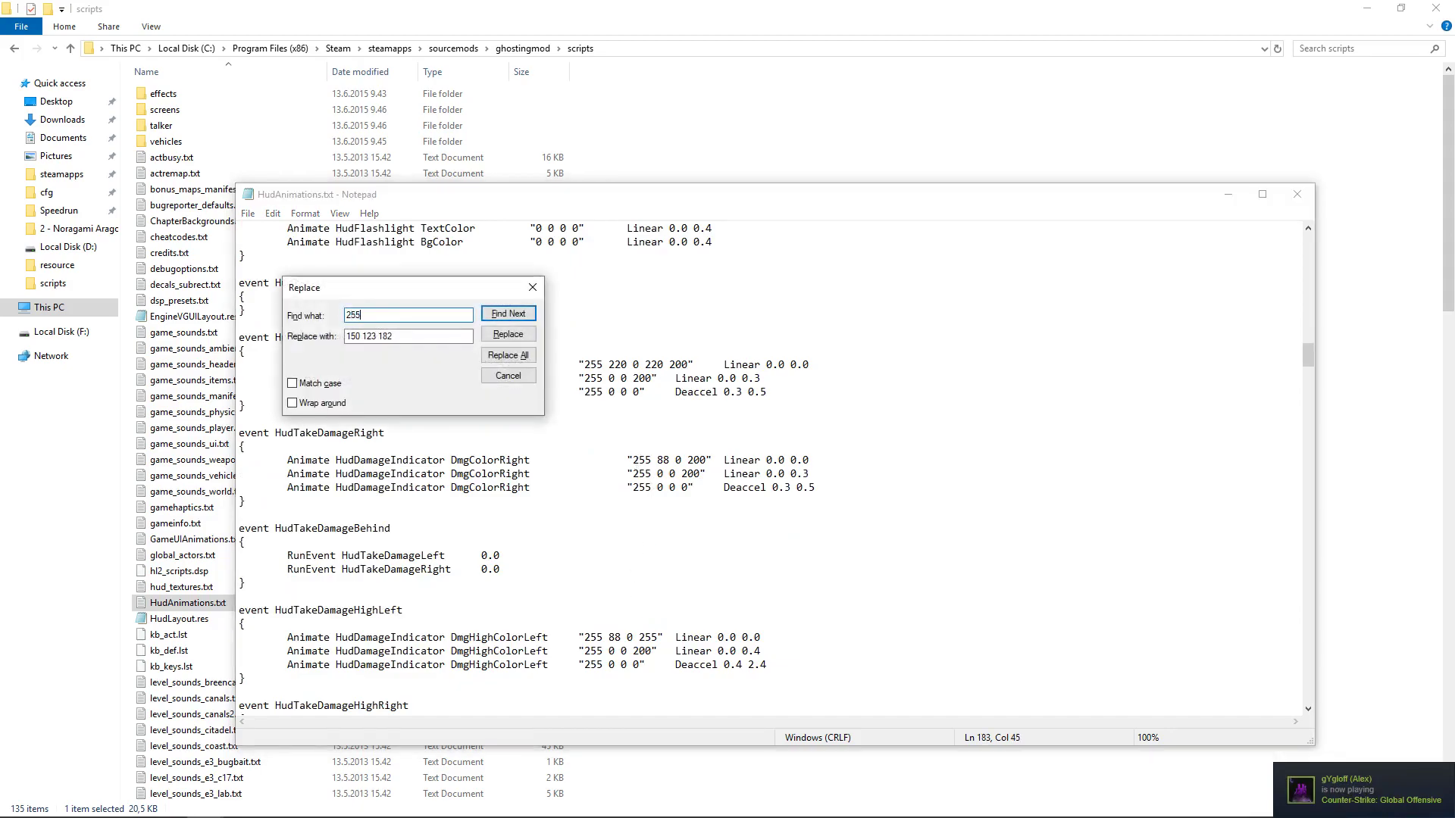
type(" 88")
key("BackSpace")
key("BackSpace")
key("BackSpace")
key("BackSpace")
key("BackSpace")
key("BackSpace")
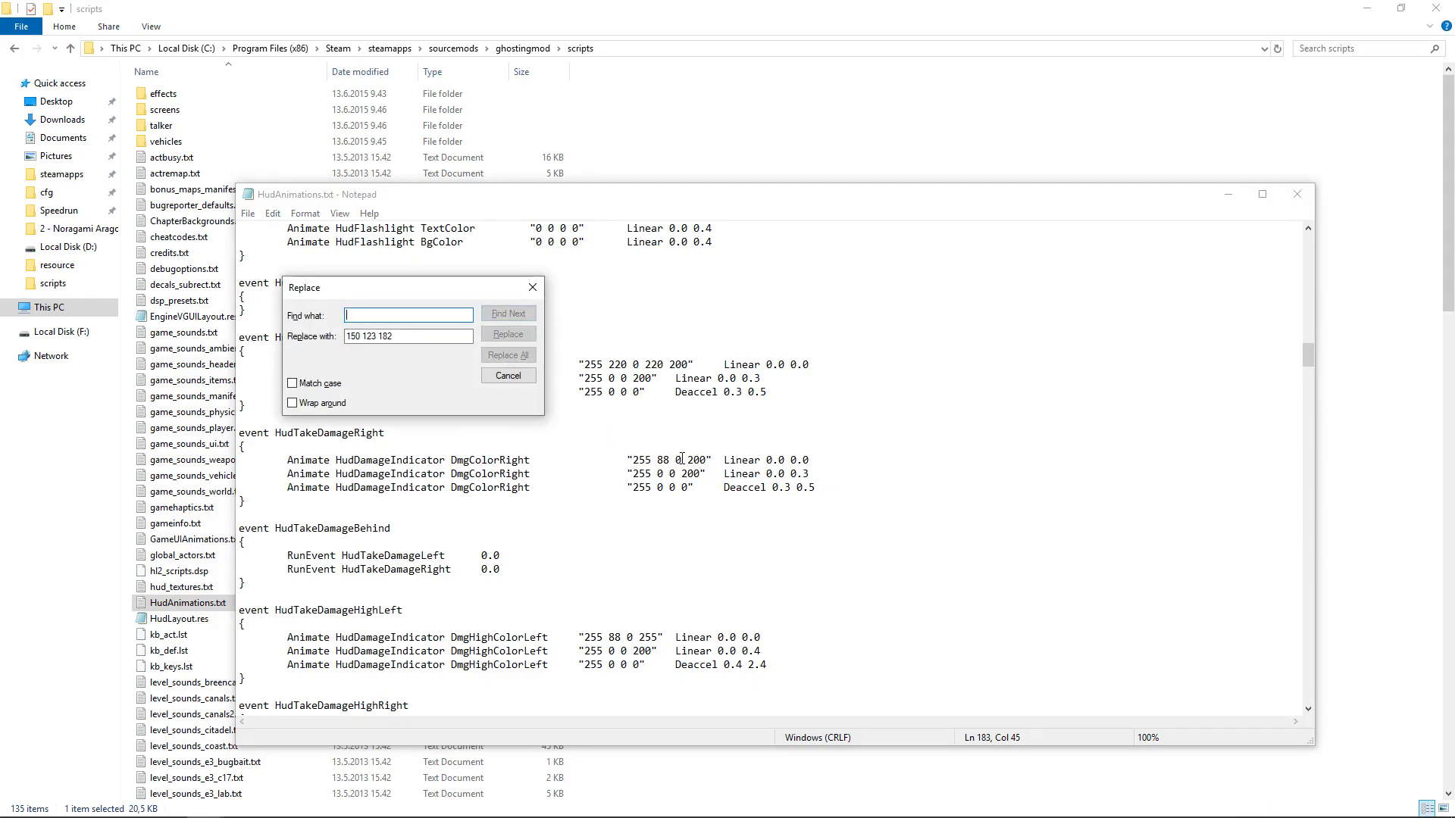
- Replace every "255 88 0" in HudAnimations.txt with "150 123 182", copying the search value from HudTakeDamageRight, and close the Replace dialog
left_click_drag(681, 459, 631, 460)
key("ctrl+c")
left_click(364, 315)
key("ctrl+v")
left_click(509, 356)
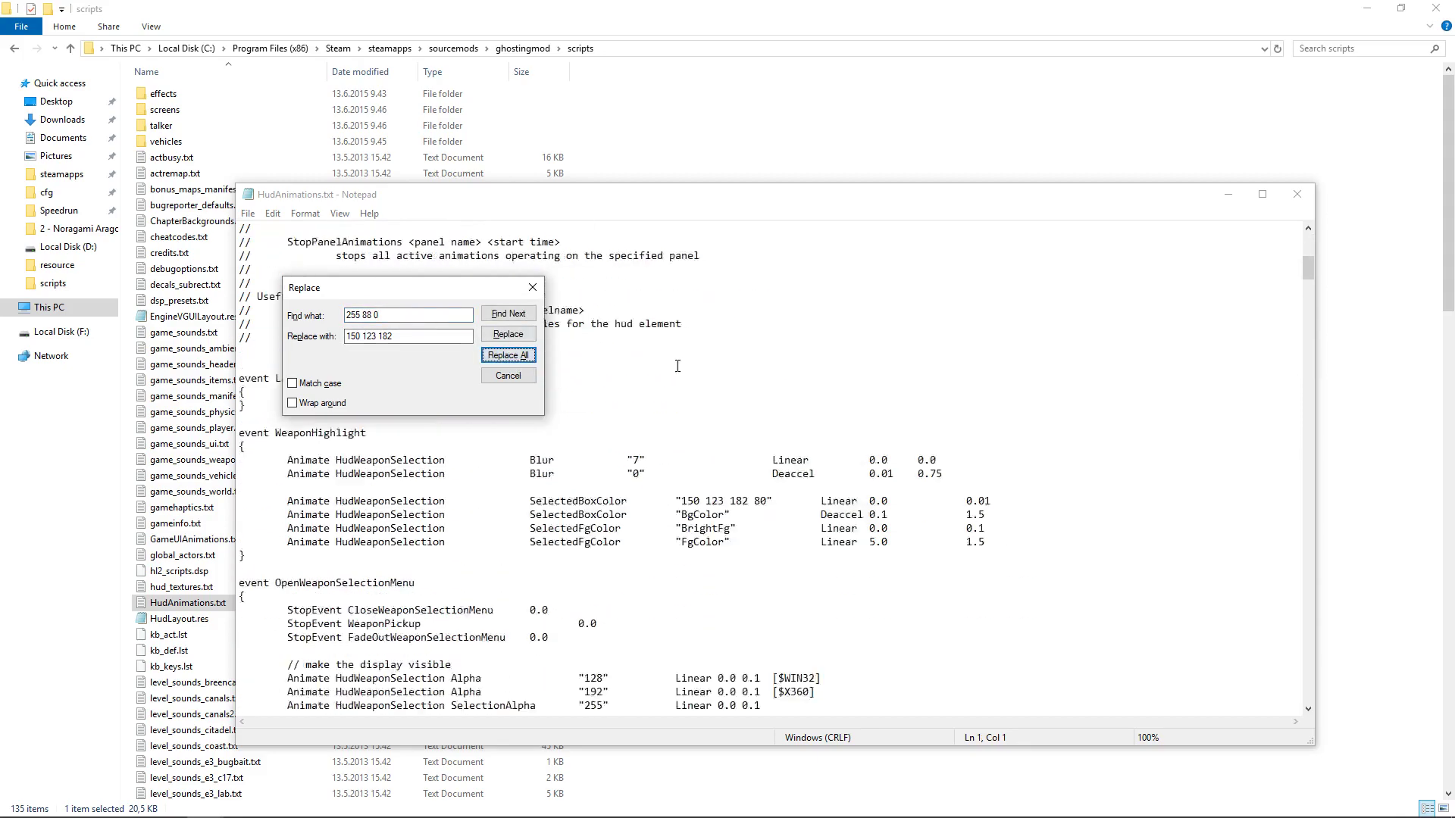
left_click(532, 287)
- Review the damage, health, suit and weapon colour values in HudAnimations.txt and close the file with its changes saved
scroll(701, 481, "down", 15)
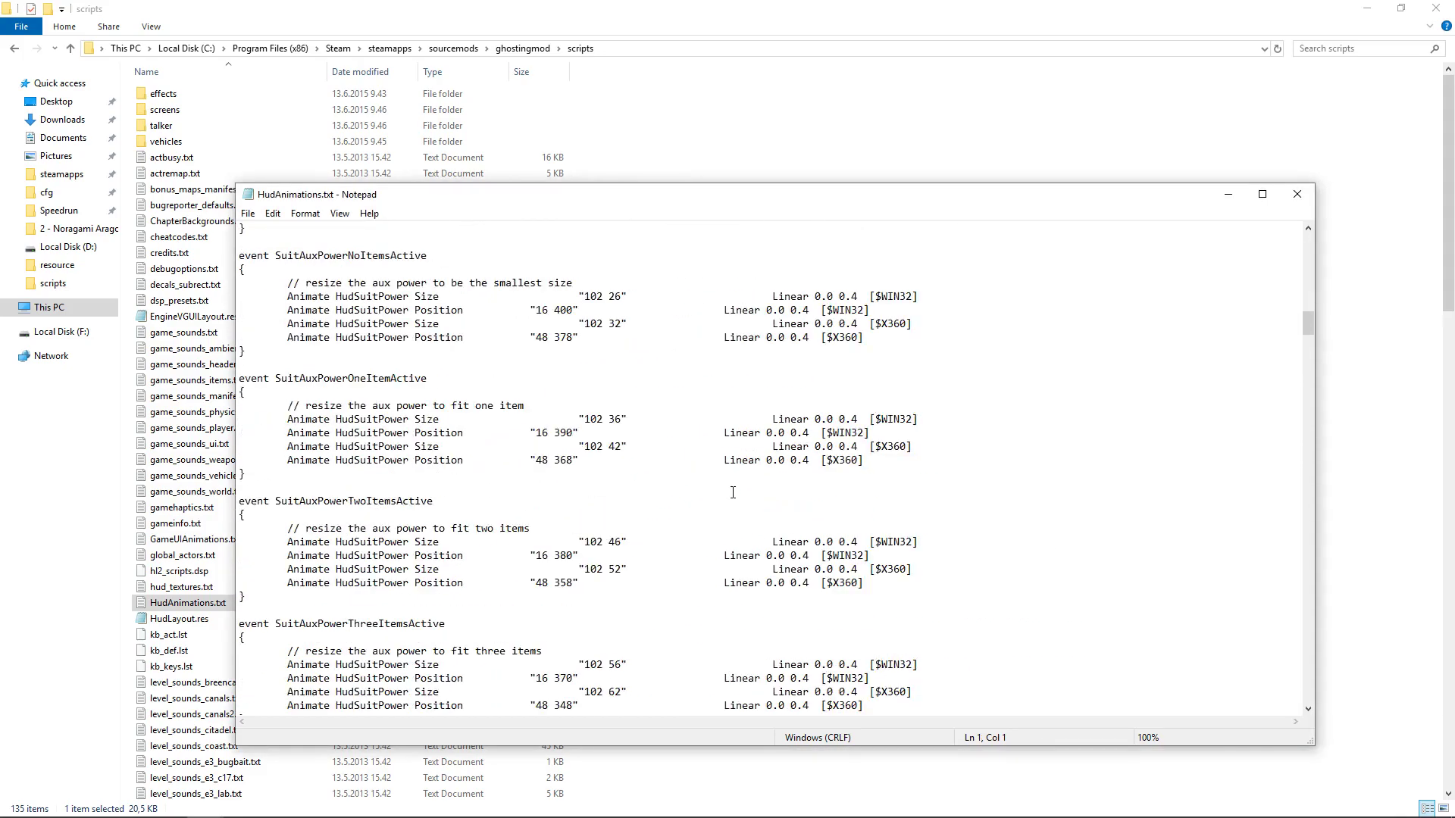
scroll(702, 480, "down", 20)
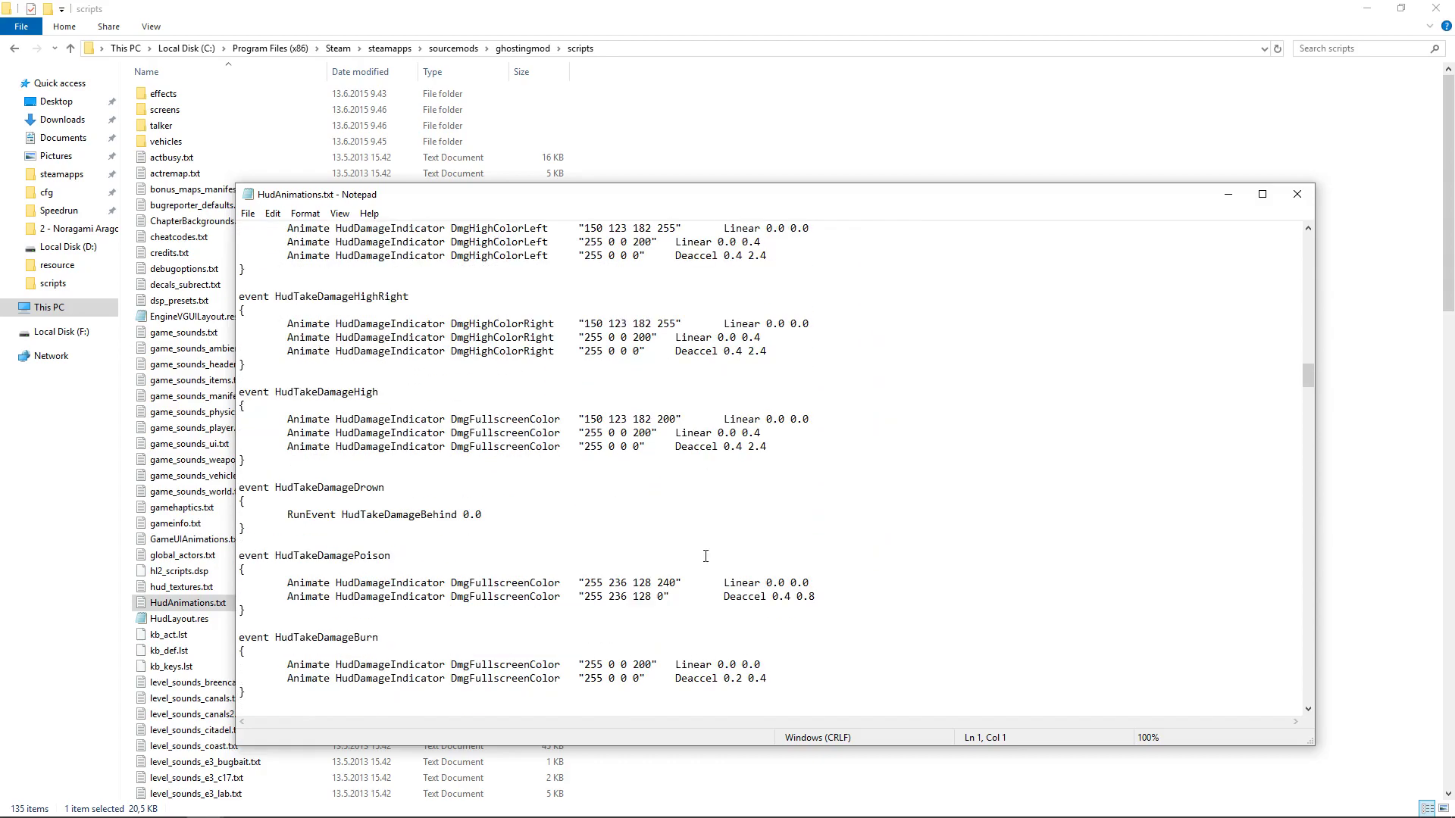
scroll(727, 508, "down", 20)
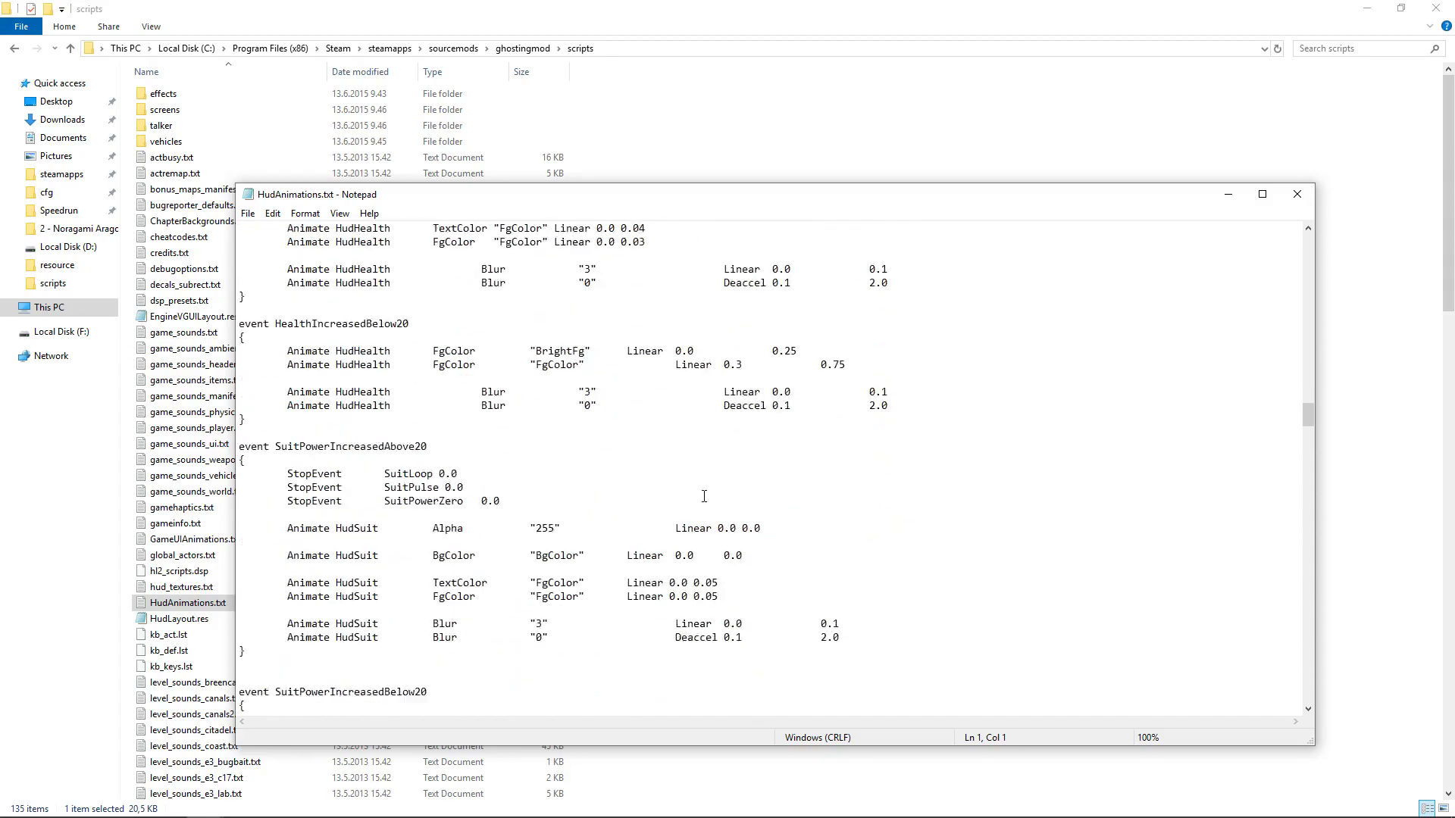
scroll(684, 482, "down", 20)
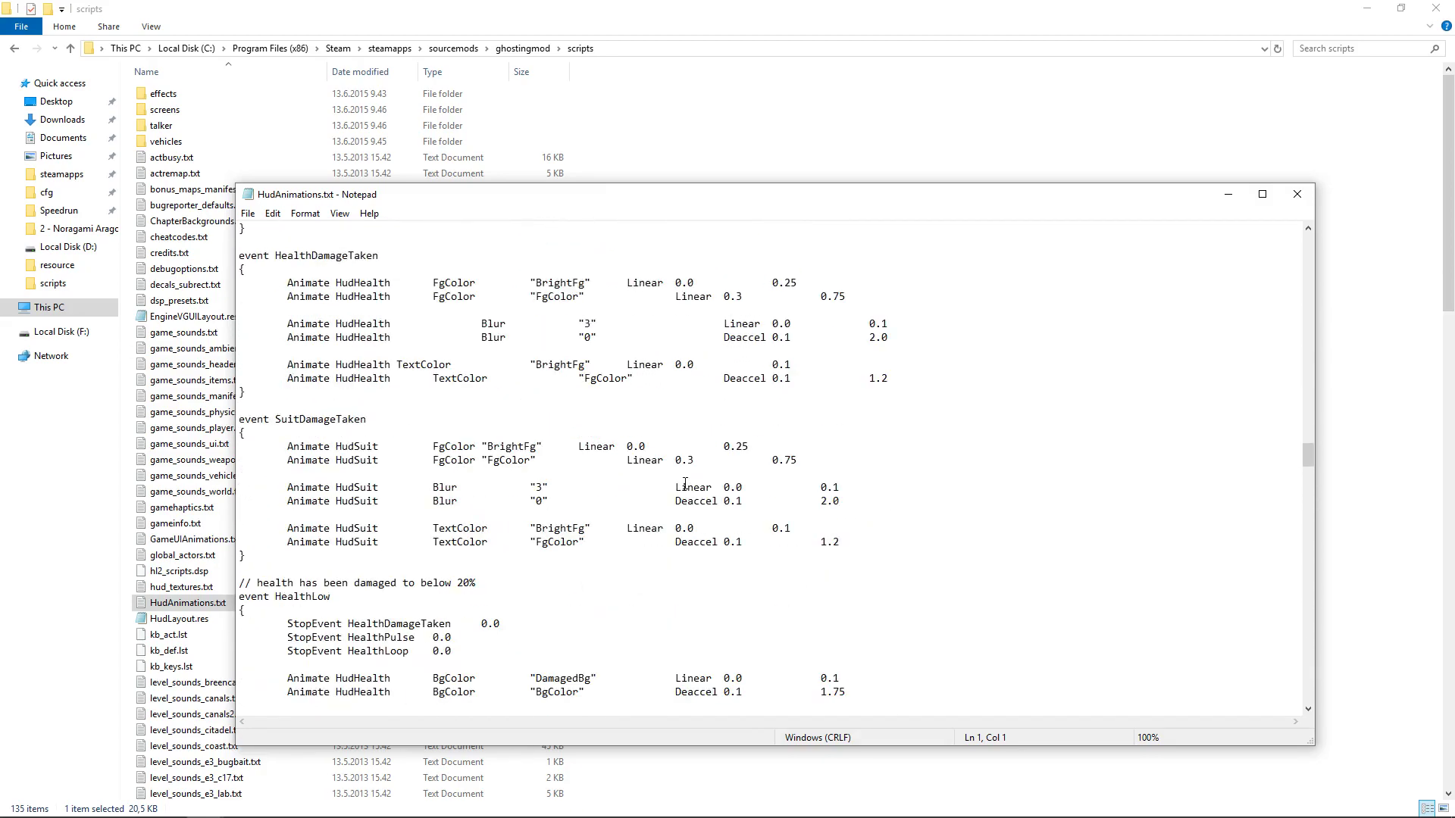
scroll(679, 512, "up", 20)
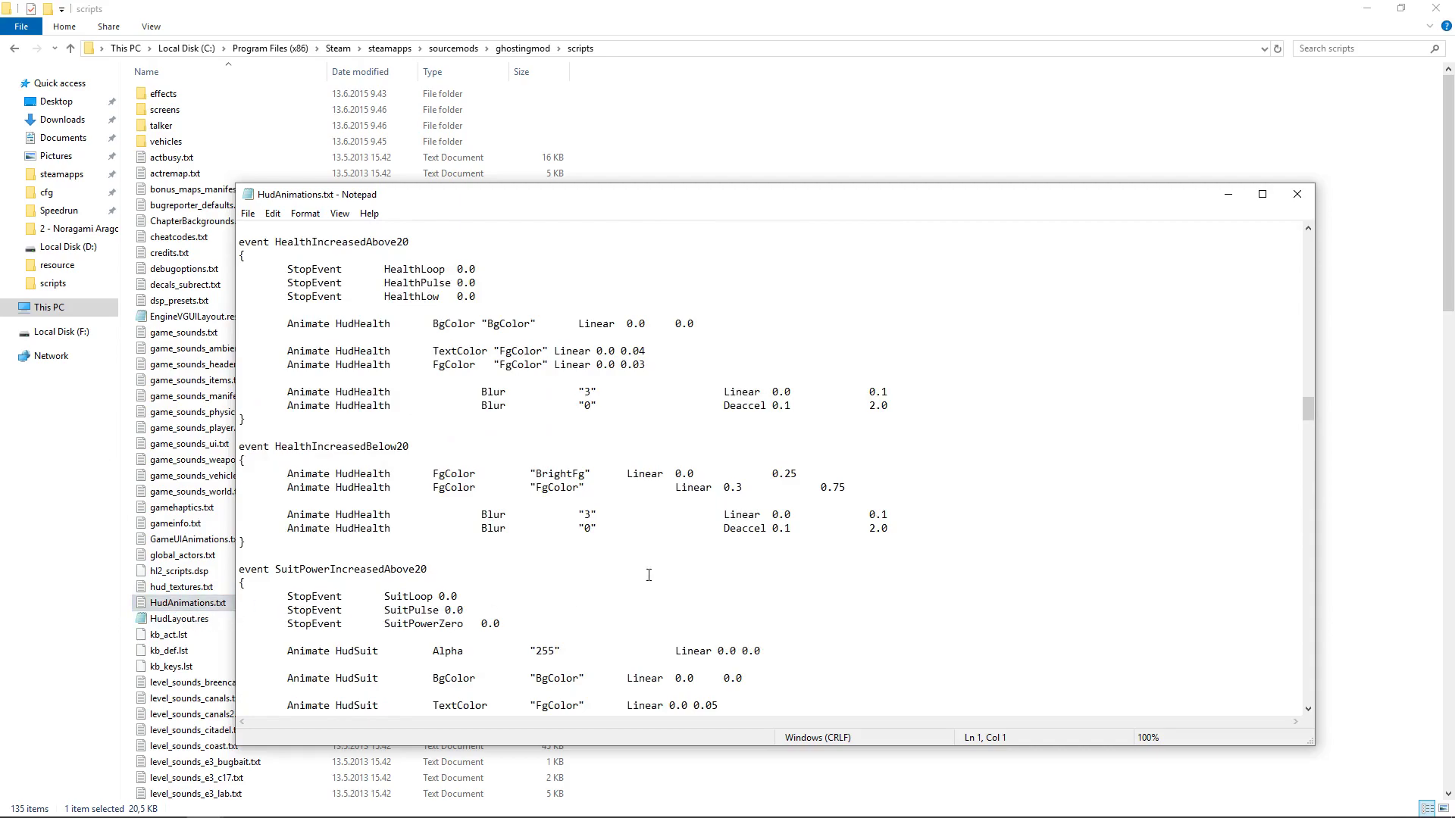
scroll(682, 561, "up", 15)
scroll(703, 531, "up", 20)
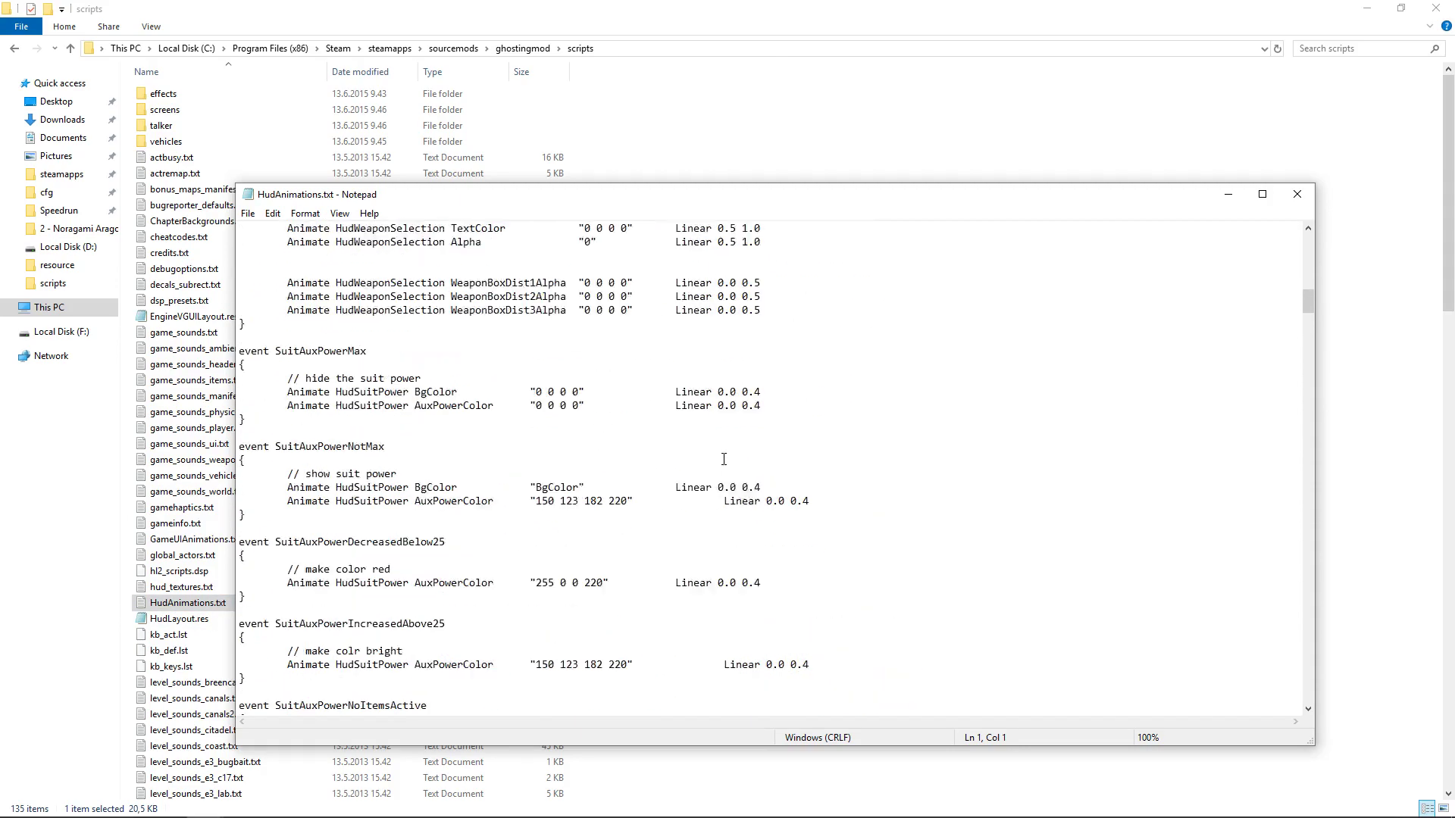
scroll(718, 461, "down", 12)
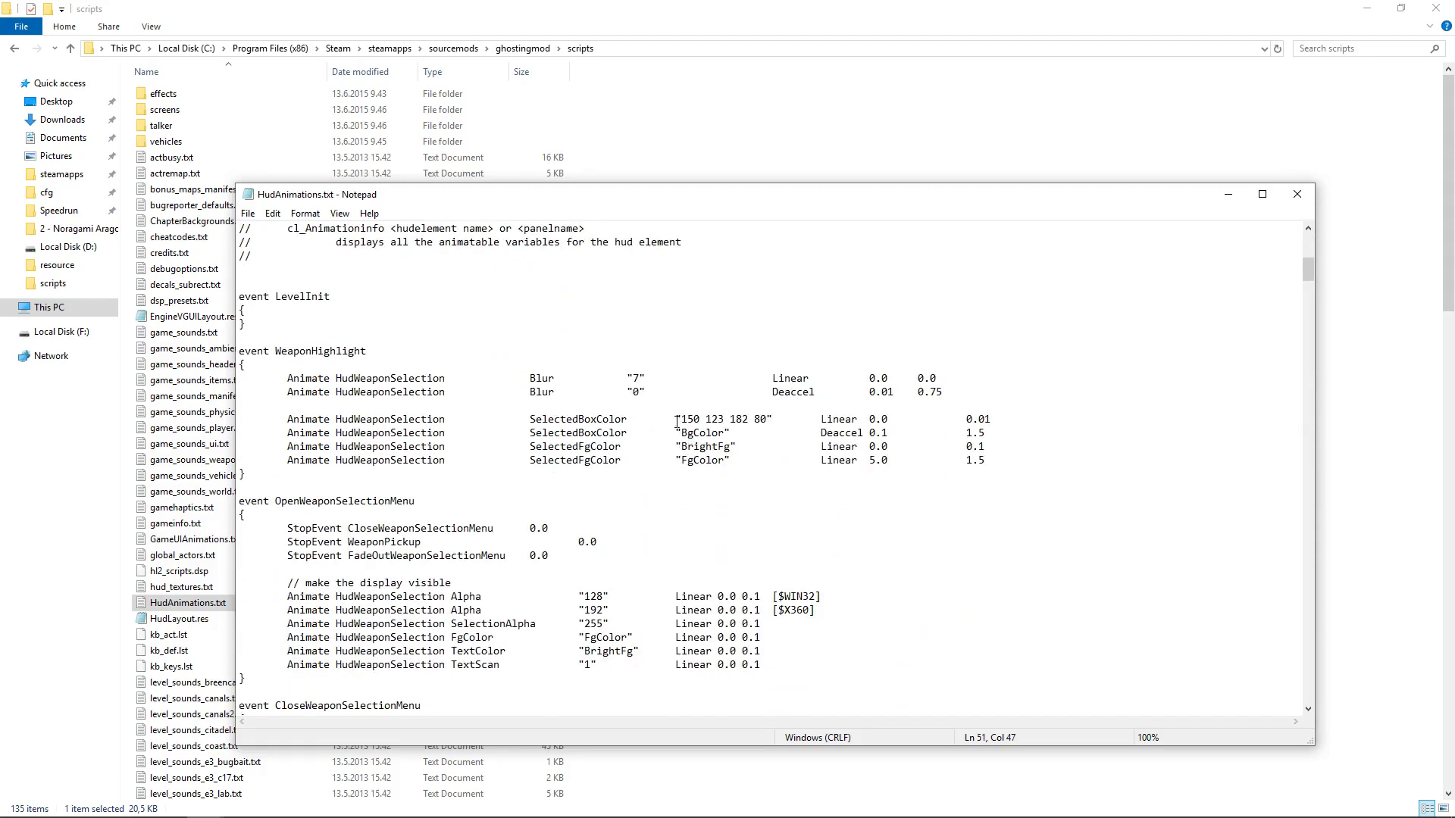
left_click(1296, 194)
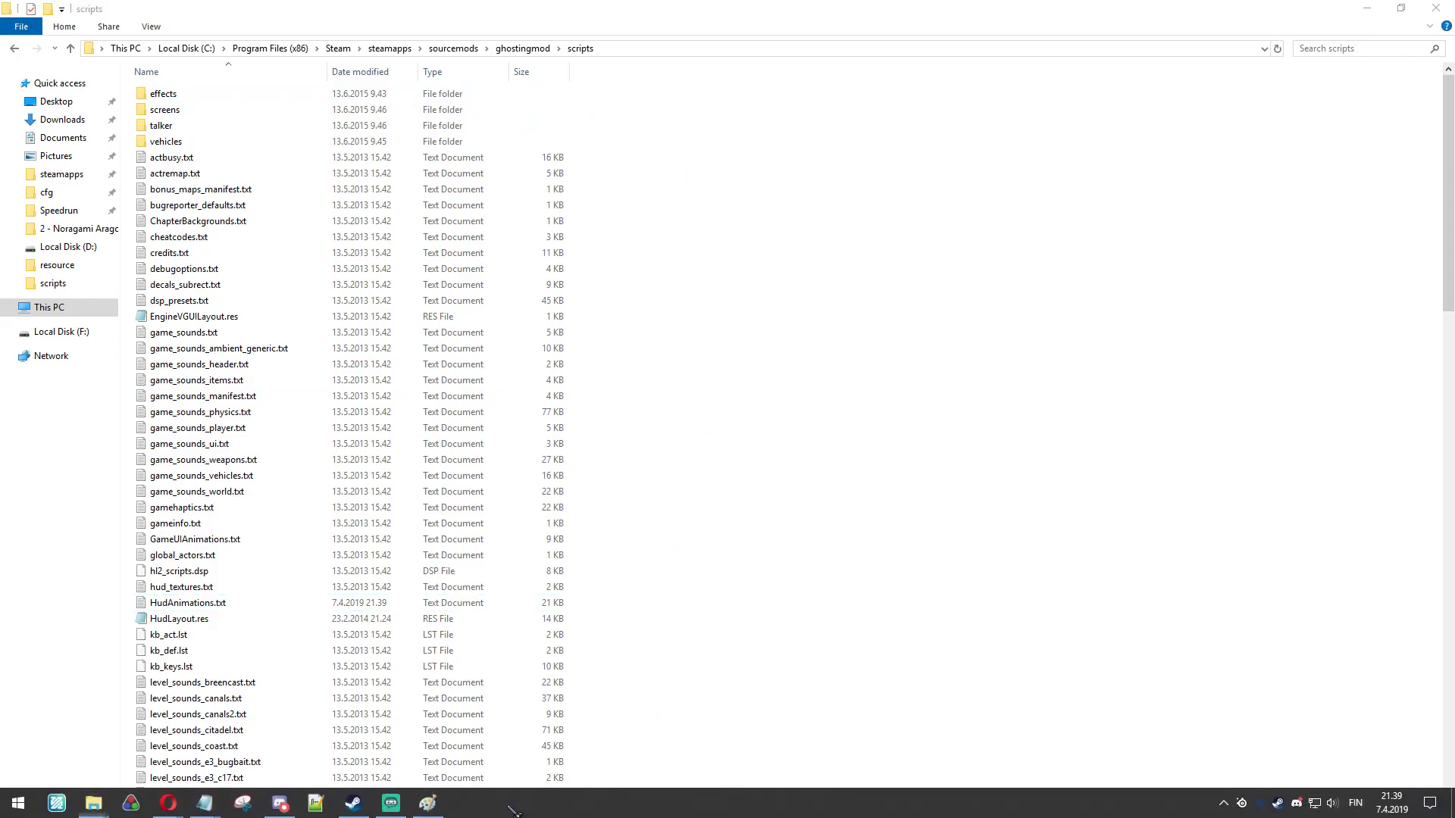
- Switch to the Steam library, search for "ghost" and launch the Ghosting mod
right_click(353, 803)
left_click(339, 521)
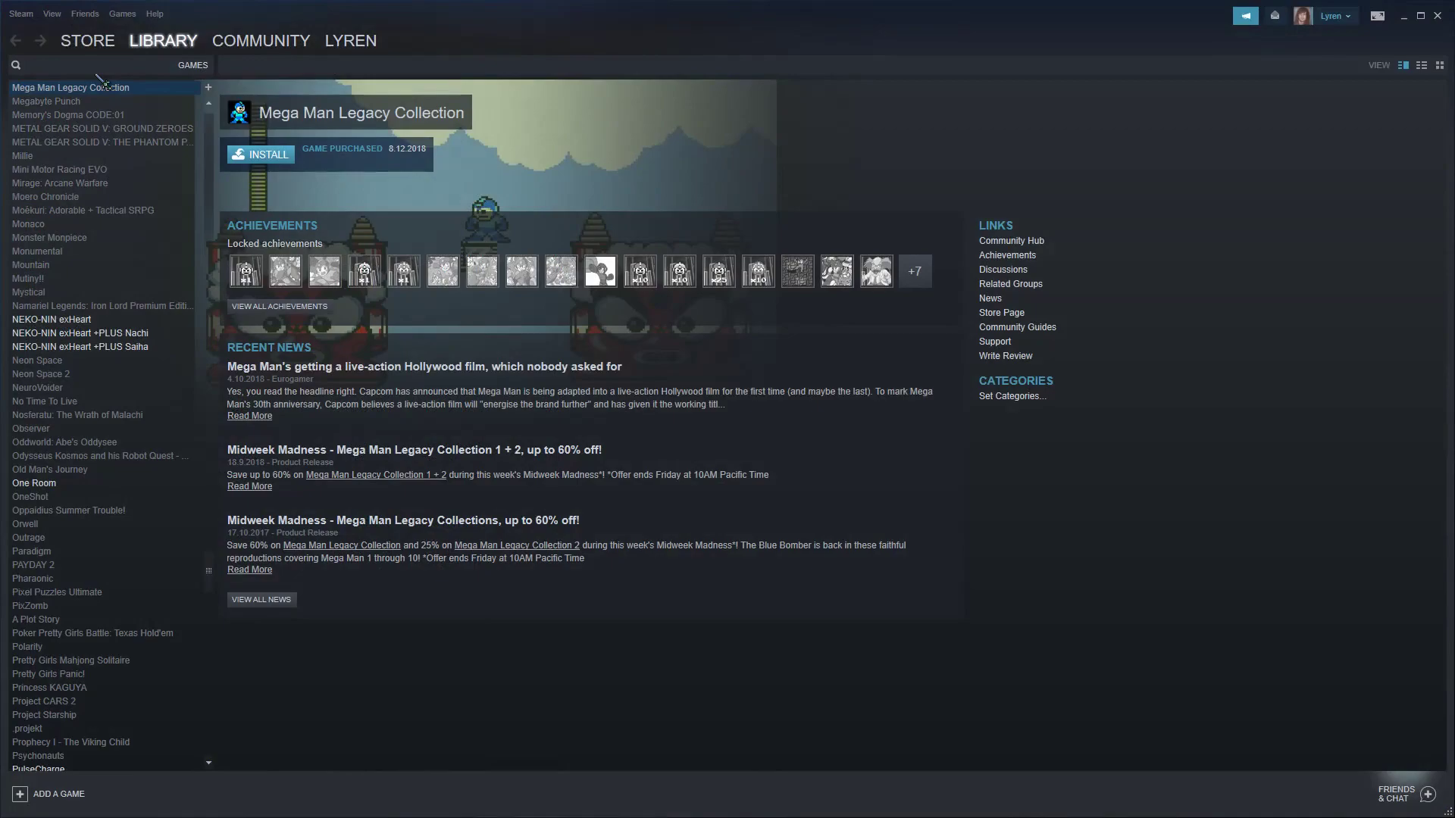
type("ghost")
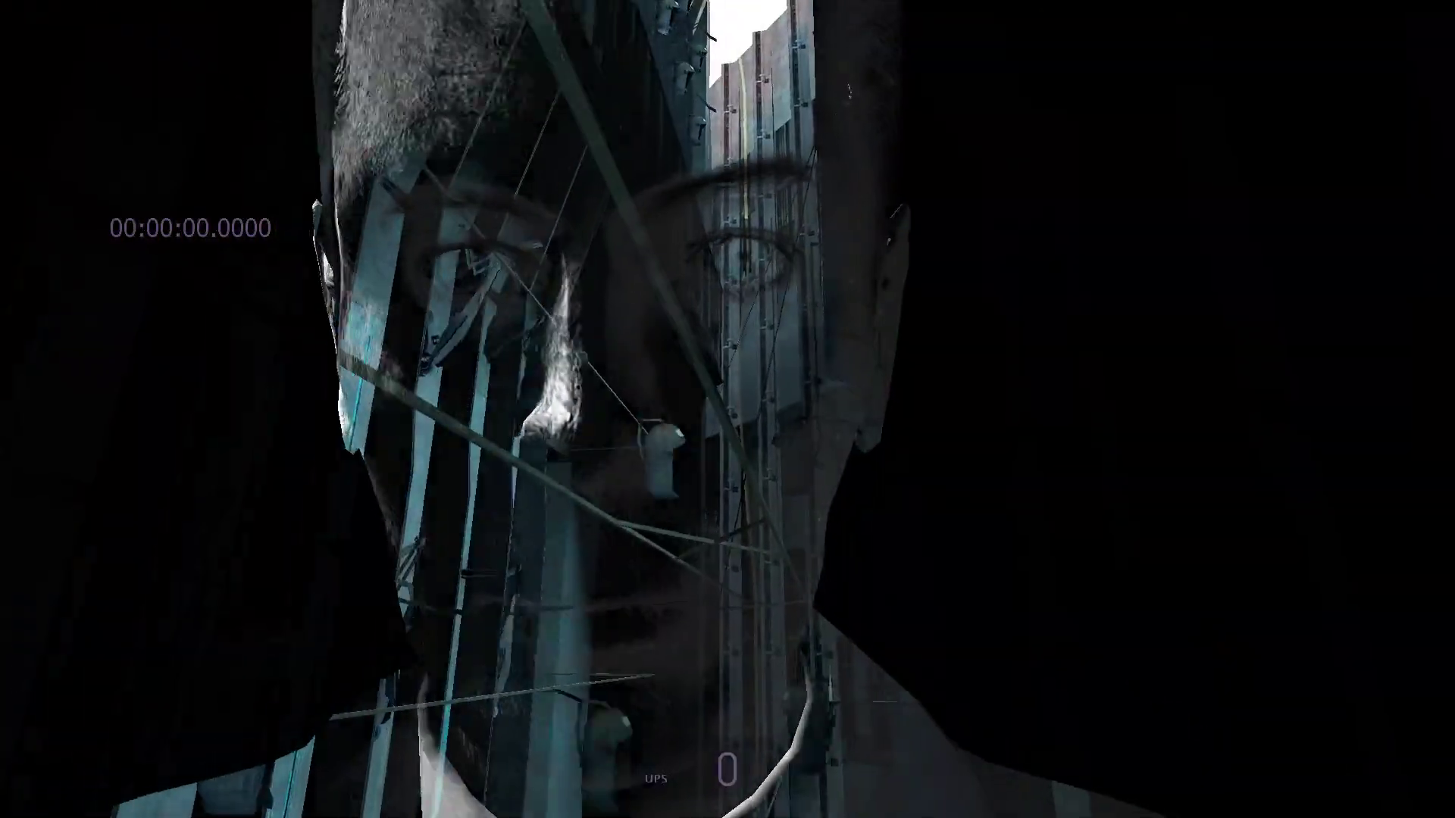
- Set the game volume to 0.01 through the developer console and resume the game
key("Escape")
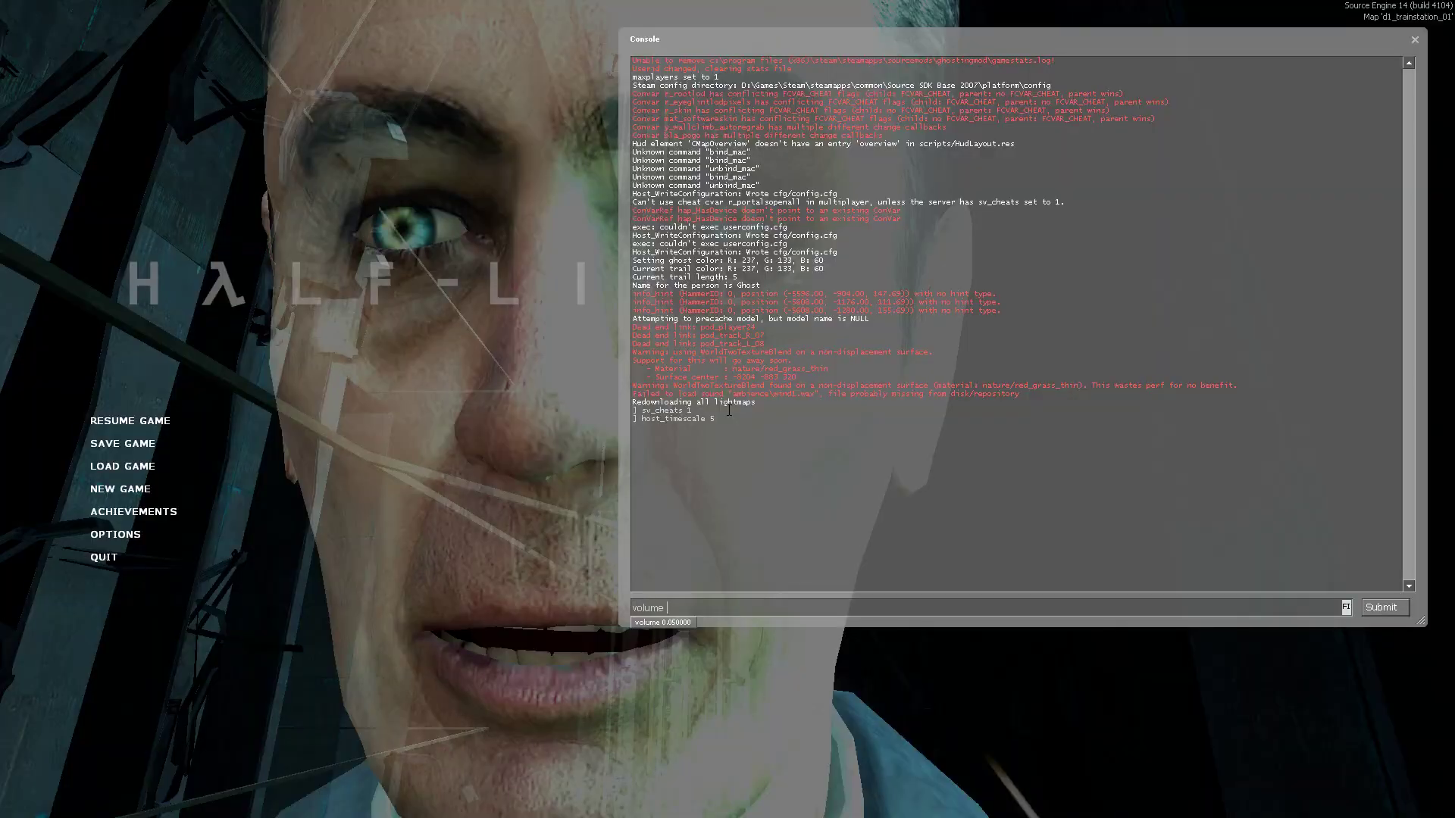
type("volume 0.0")
key("Return")
key("Escape")
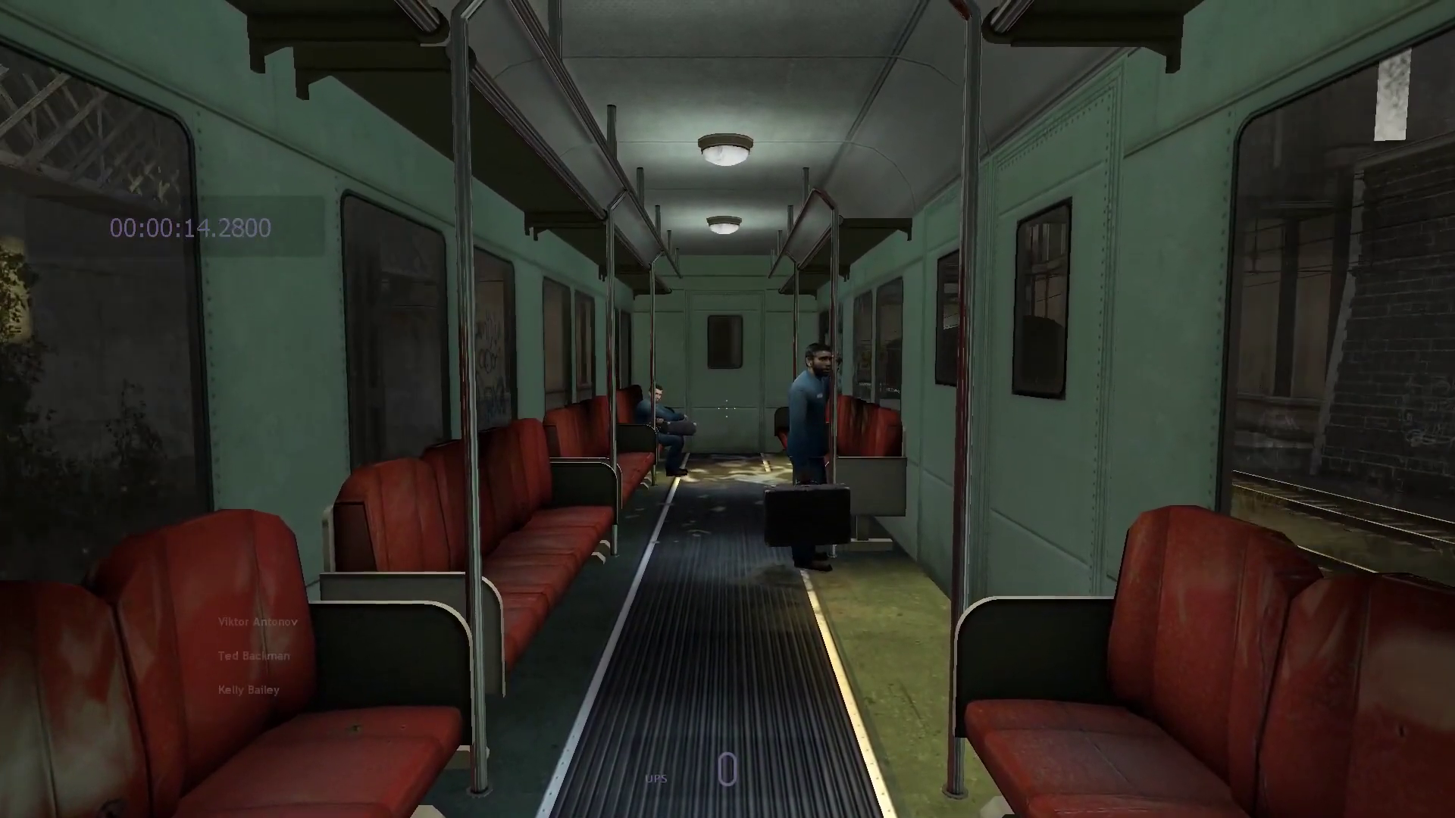
- Load the map d2_prison_07 through the developer console and return to the game view
key("grave")
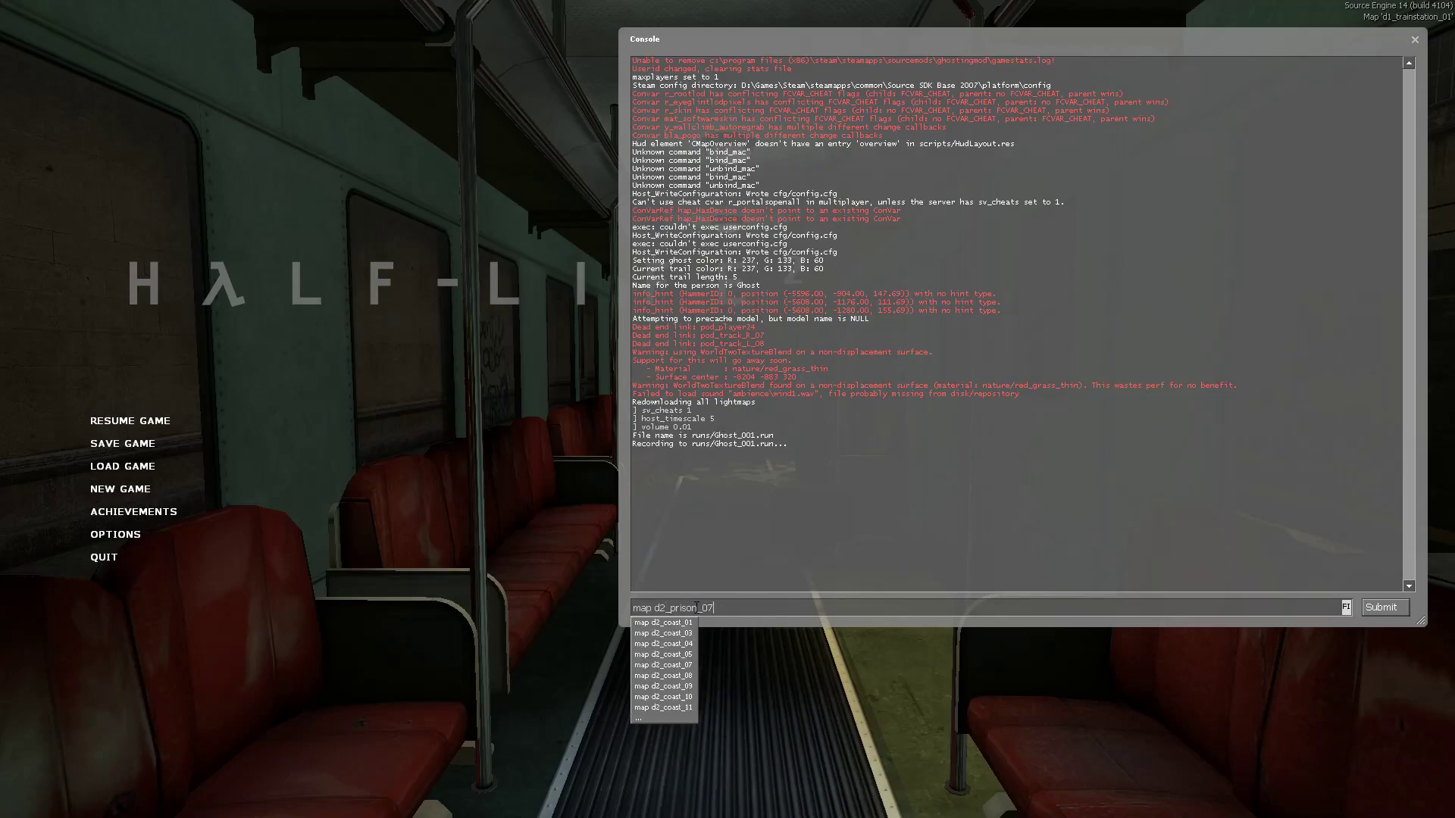
key("Return")
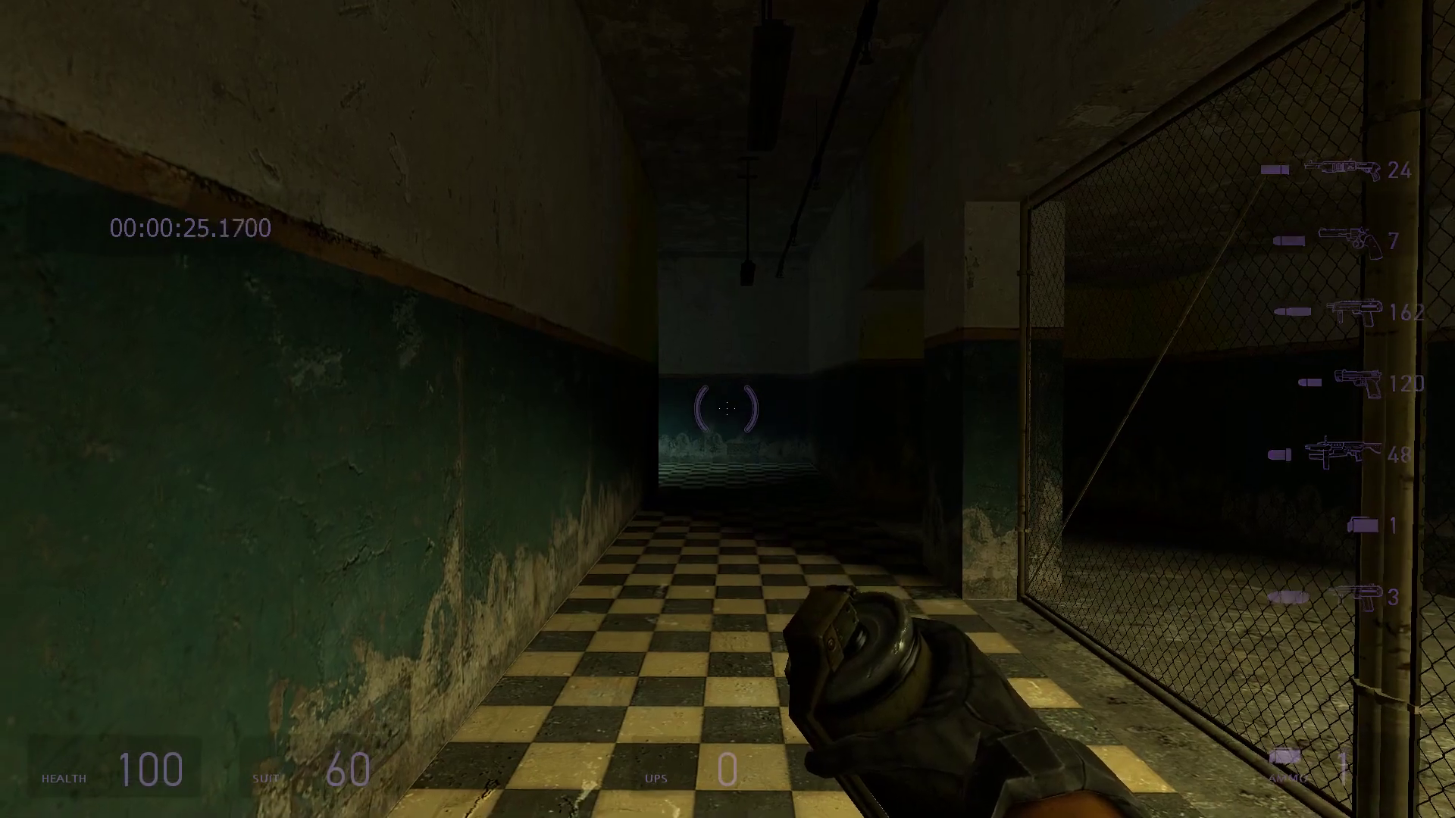
key("grave")
key("grave")
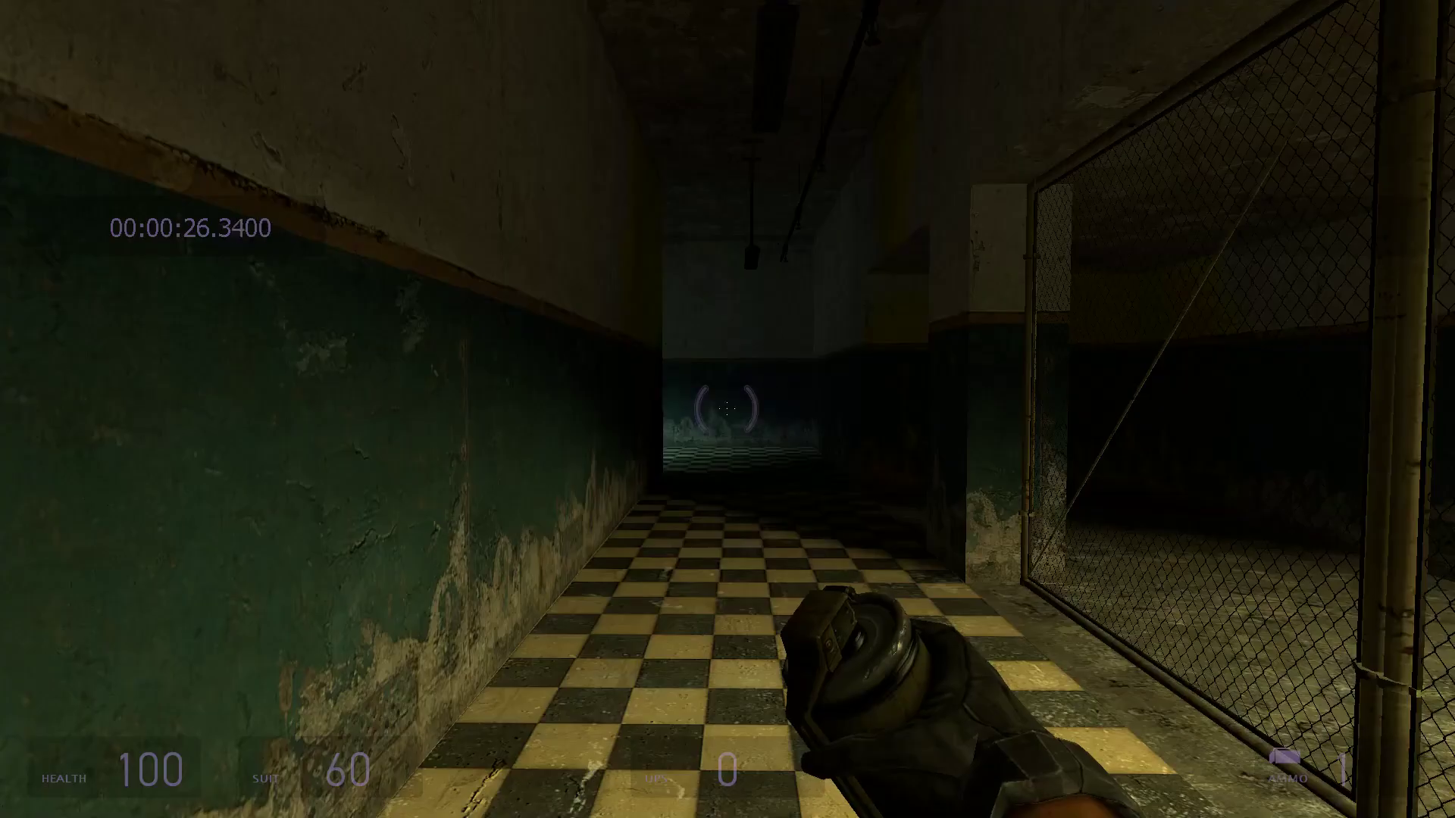
- Walk through the prison corridor to the control room while cycling weapons to check the HUD's weapon selection and ammo colours
key("w")
scroll(727, 409, "down", 3)
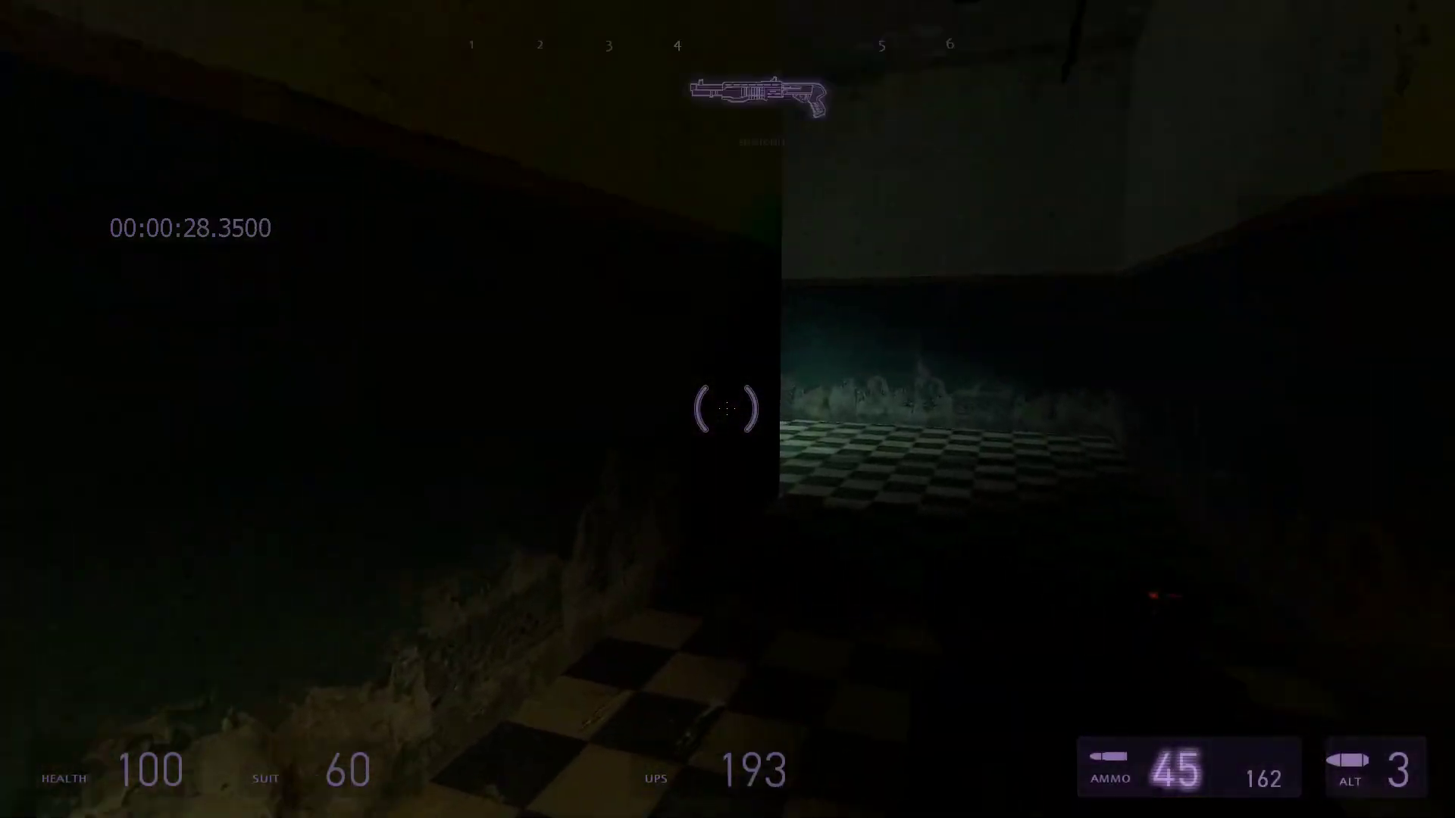
key("w")
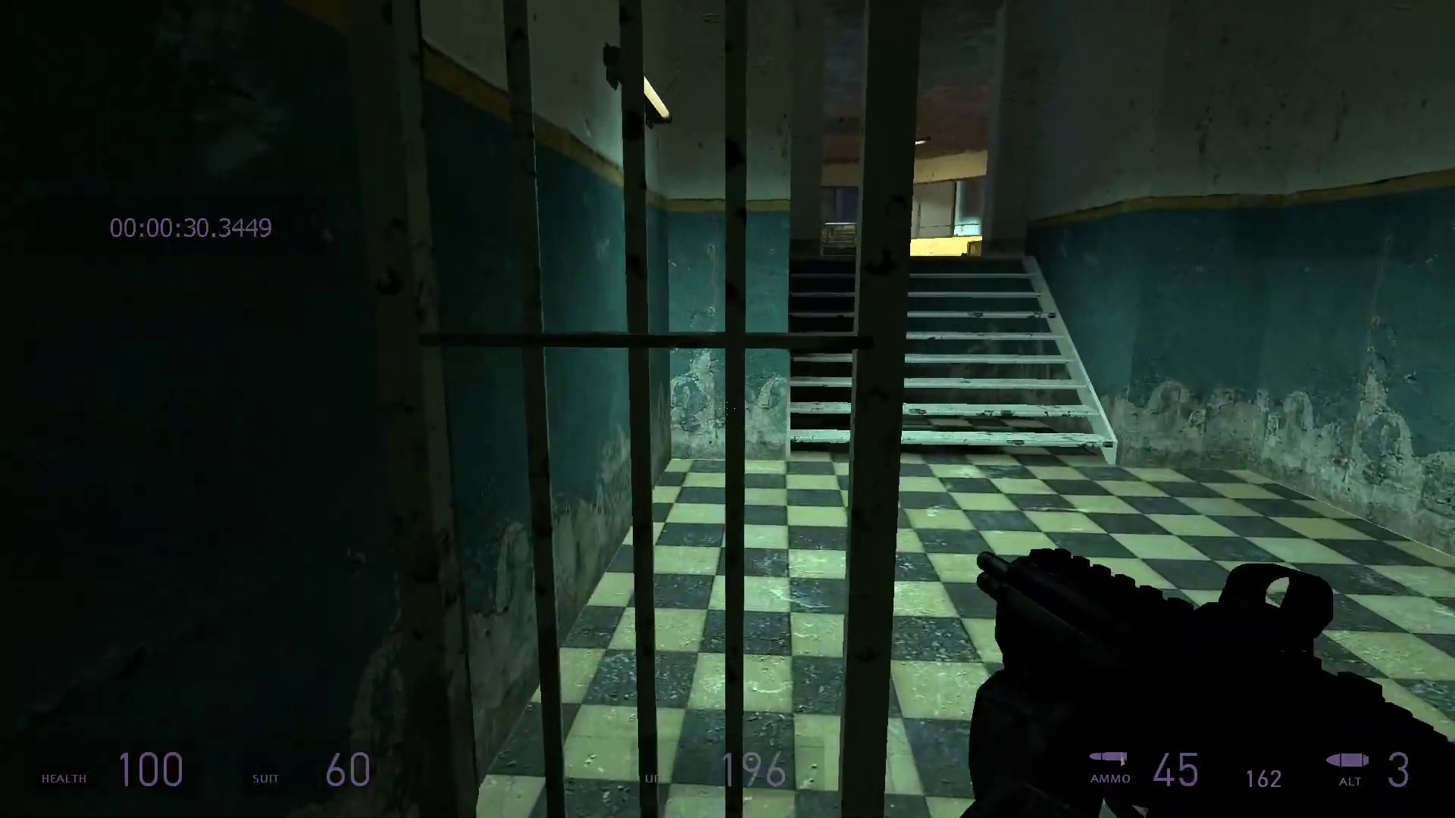
scroll(727, 409, "down", 1)
key("w")
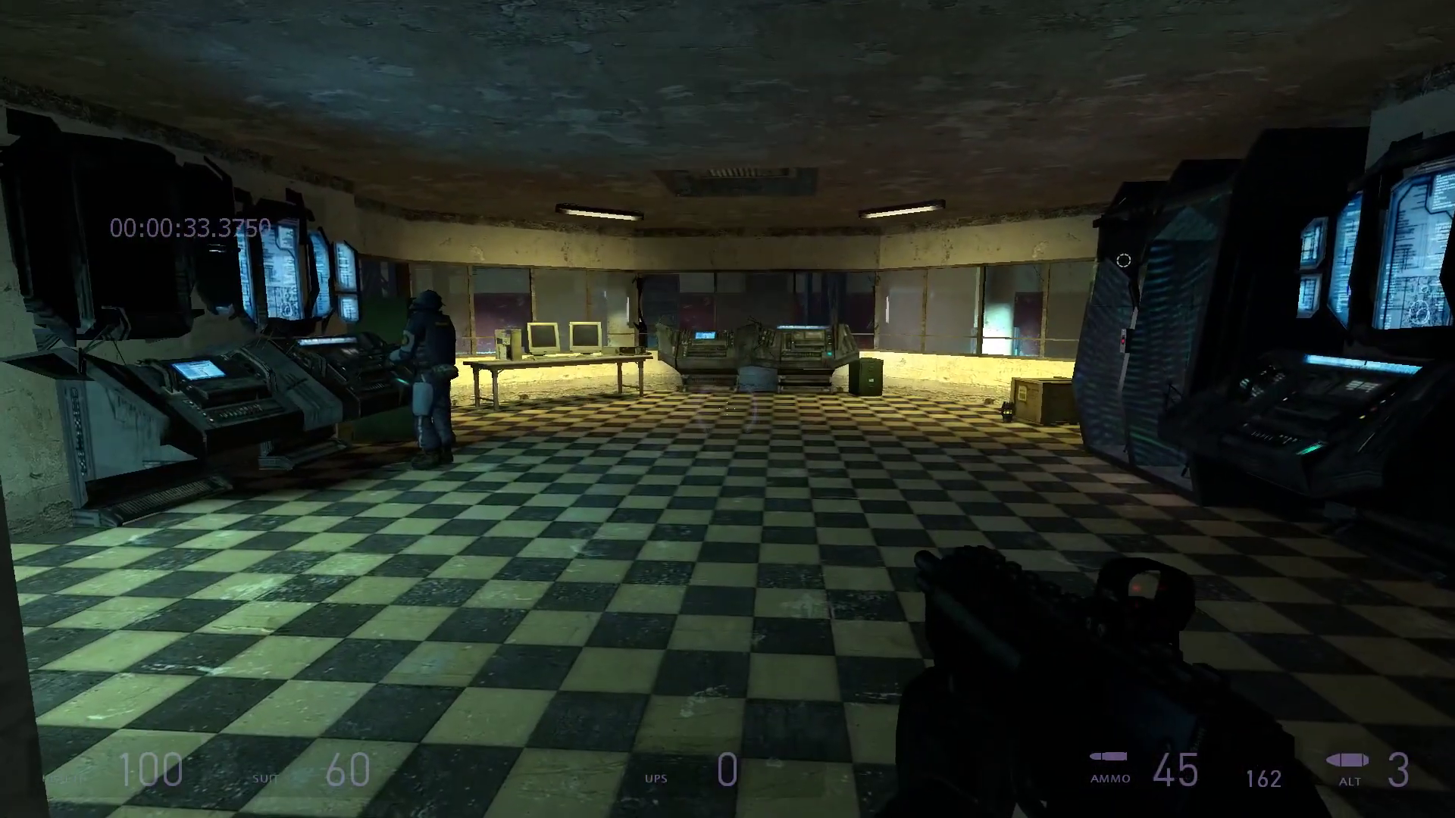
- Fight the soldiers in the control room and reload to check the HUD's ammo, damage, health and suit colours
left_click(727, 409)
left_click(728, 409)
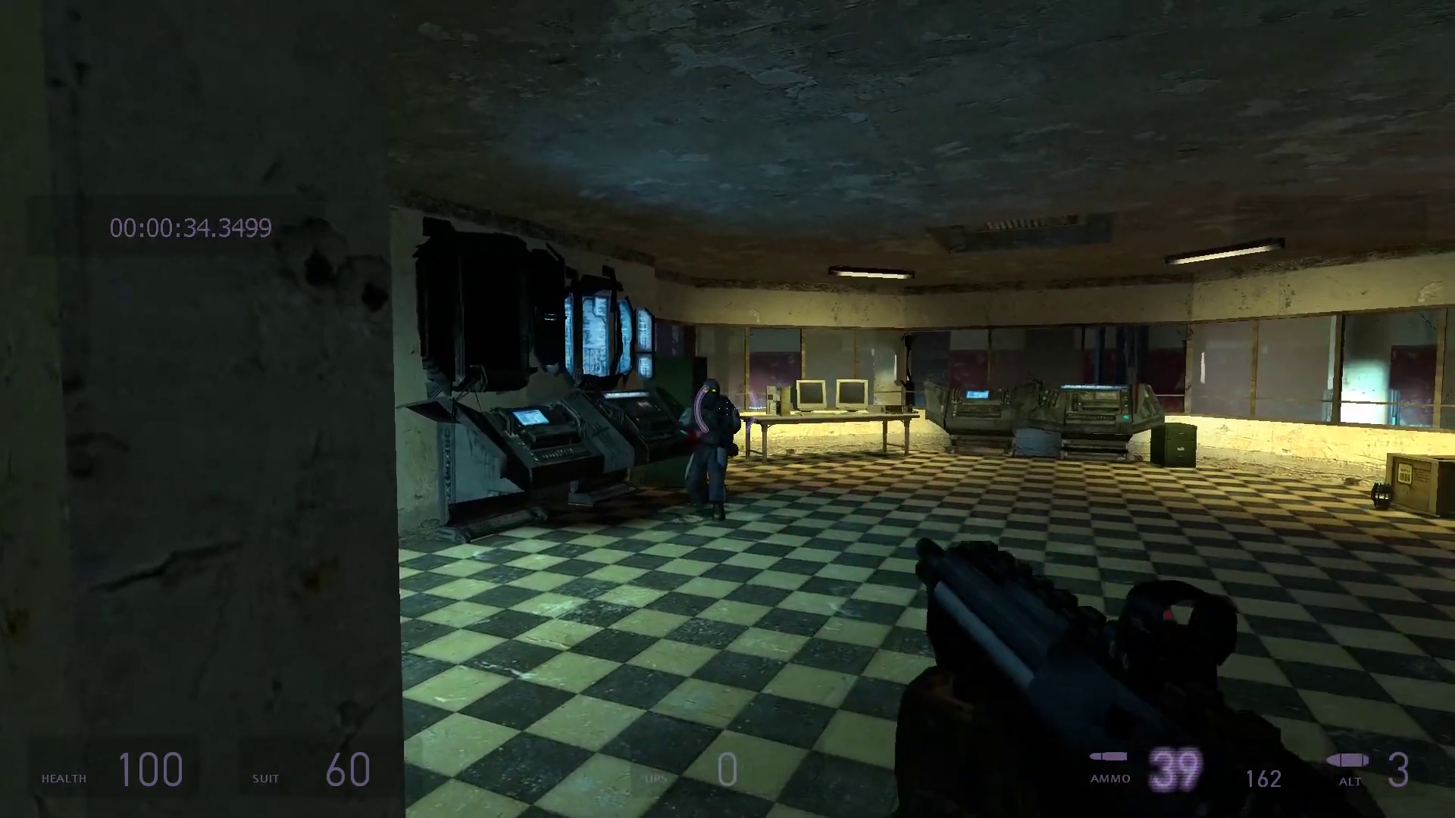
left_click(728, 409)
left_click(727, 409)
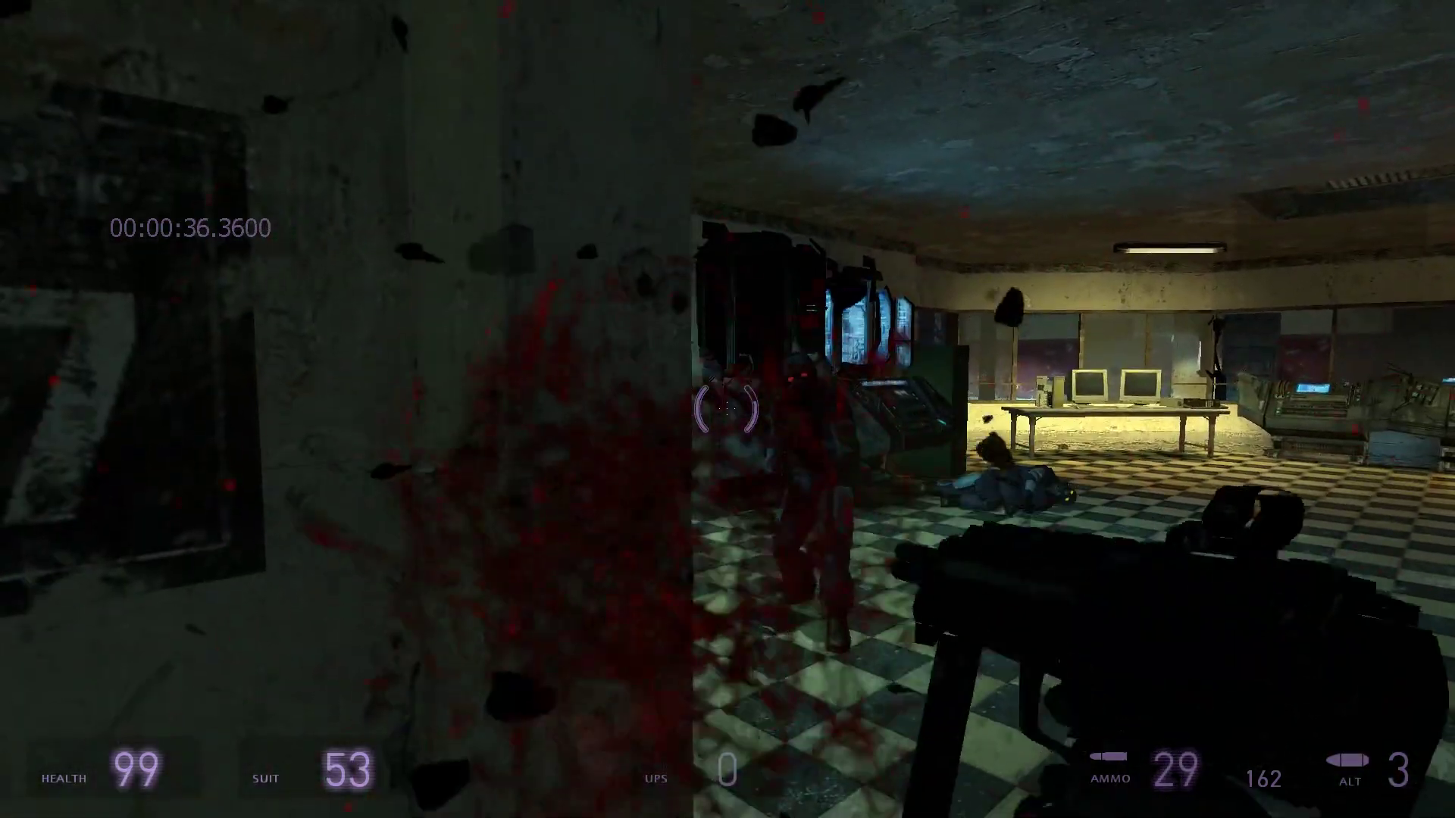
key("r")
left_click(727, 409)
left_click(728, 409)
left_click(727, 409)
key("w")
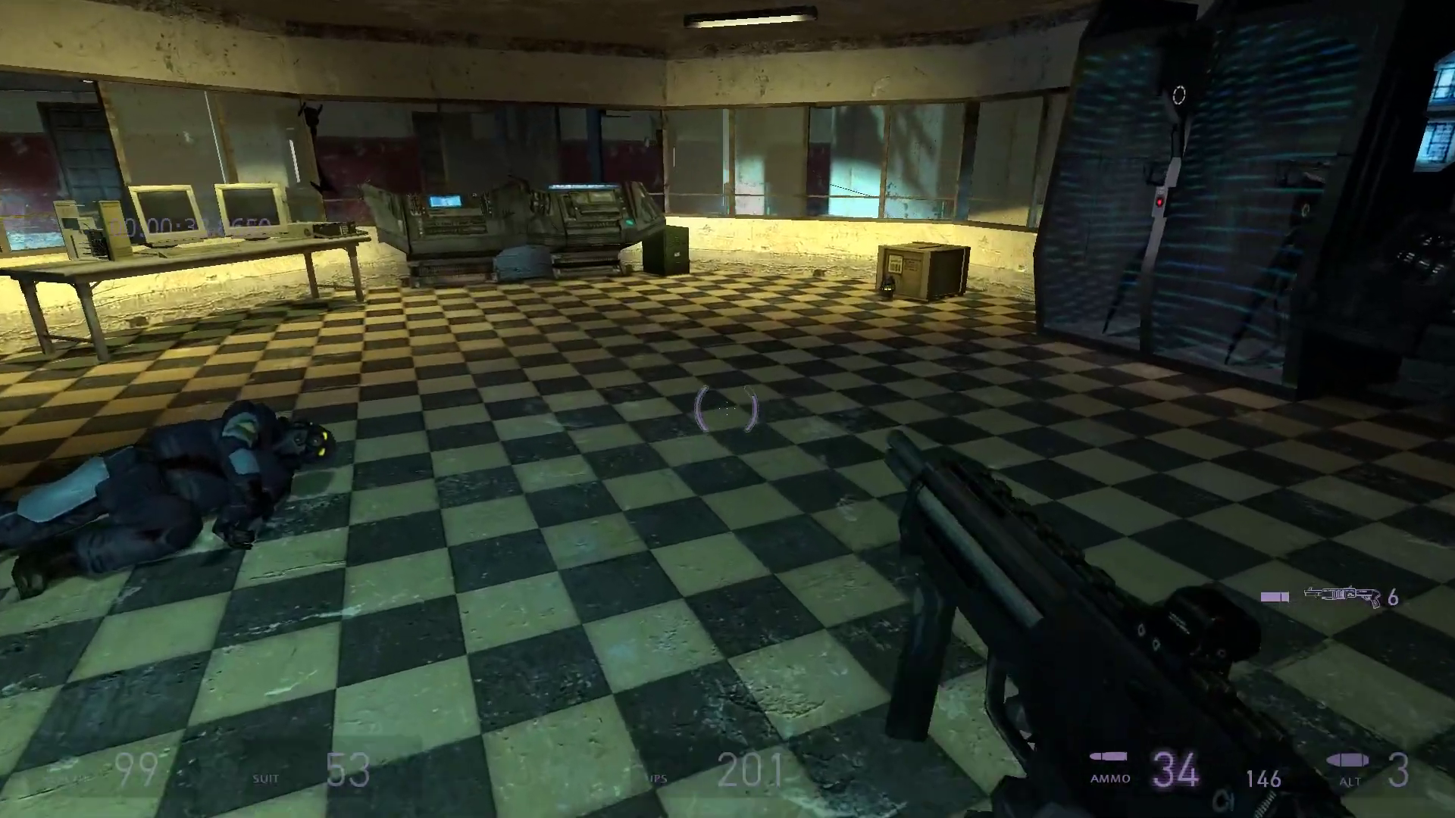
- Quit the mod, choosing to save the current game before exiting
key("grave")
left_click(107, 564)
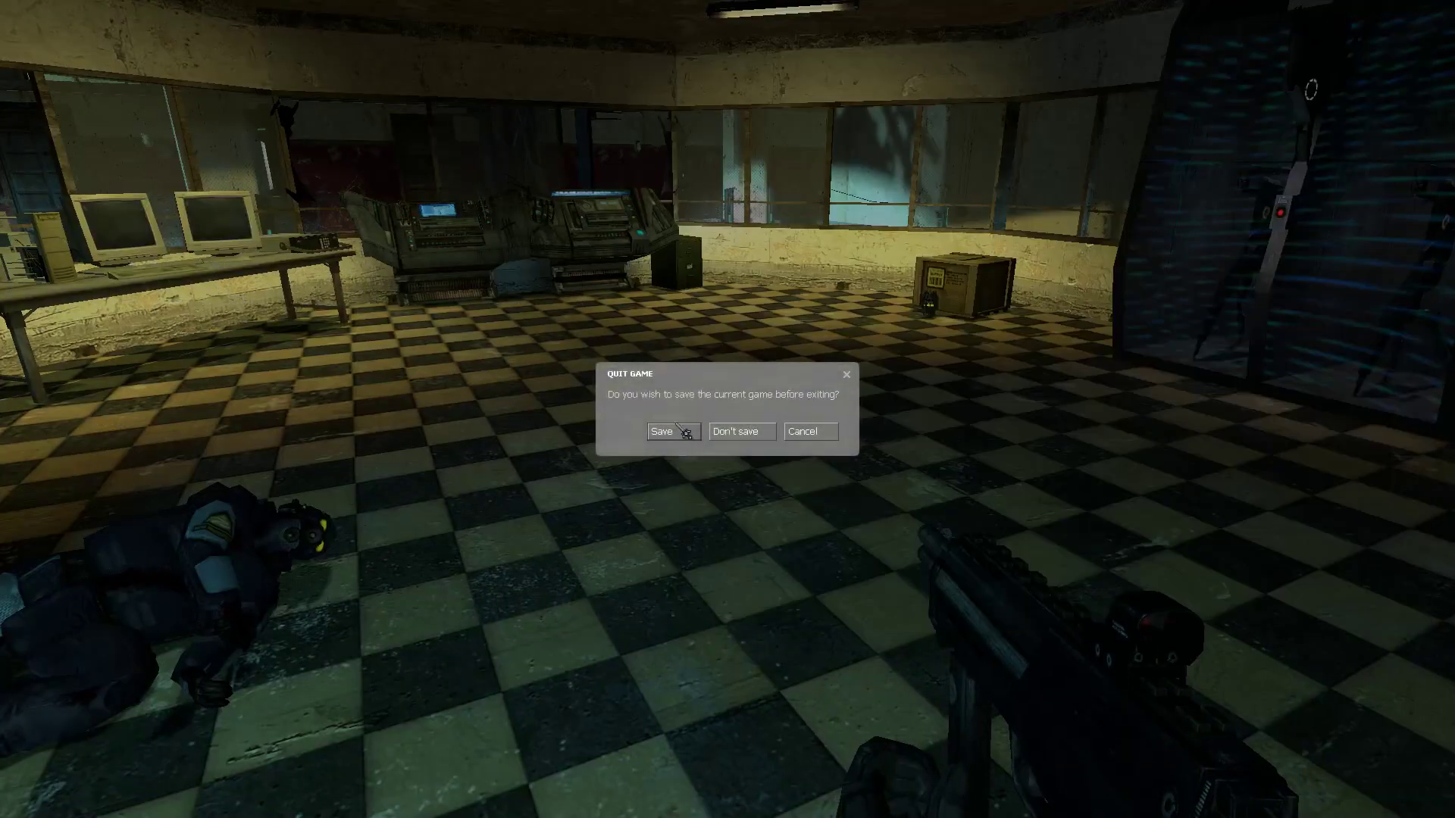
left_click(686, 429)
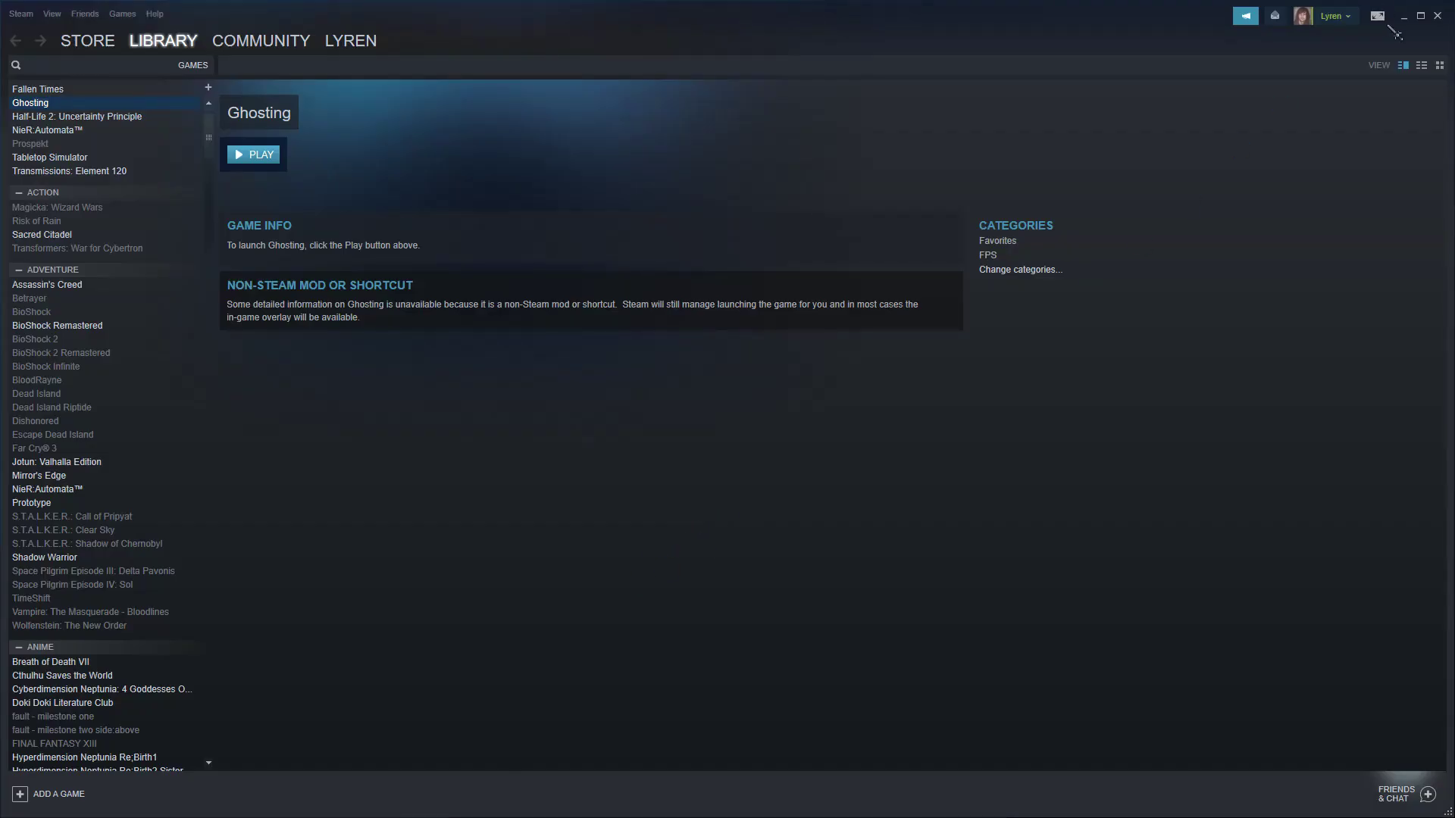
- Switch to the File Explorer window showing scripts and open the resource folder inside ghostingmod
key("alt+Tab")
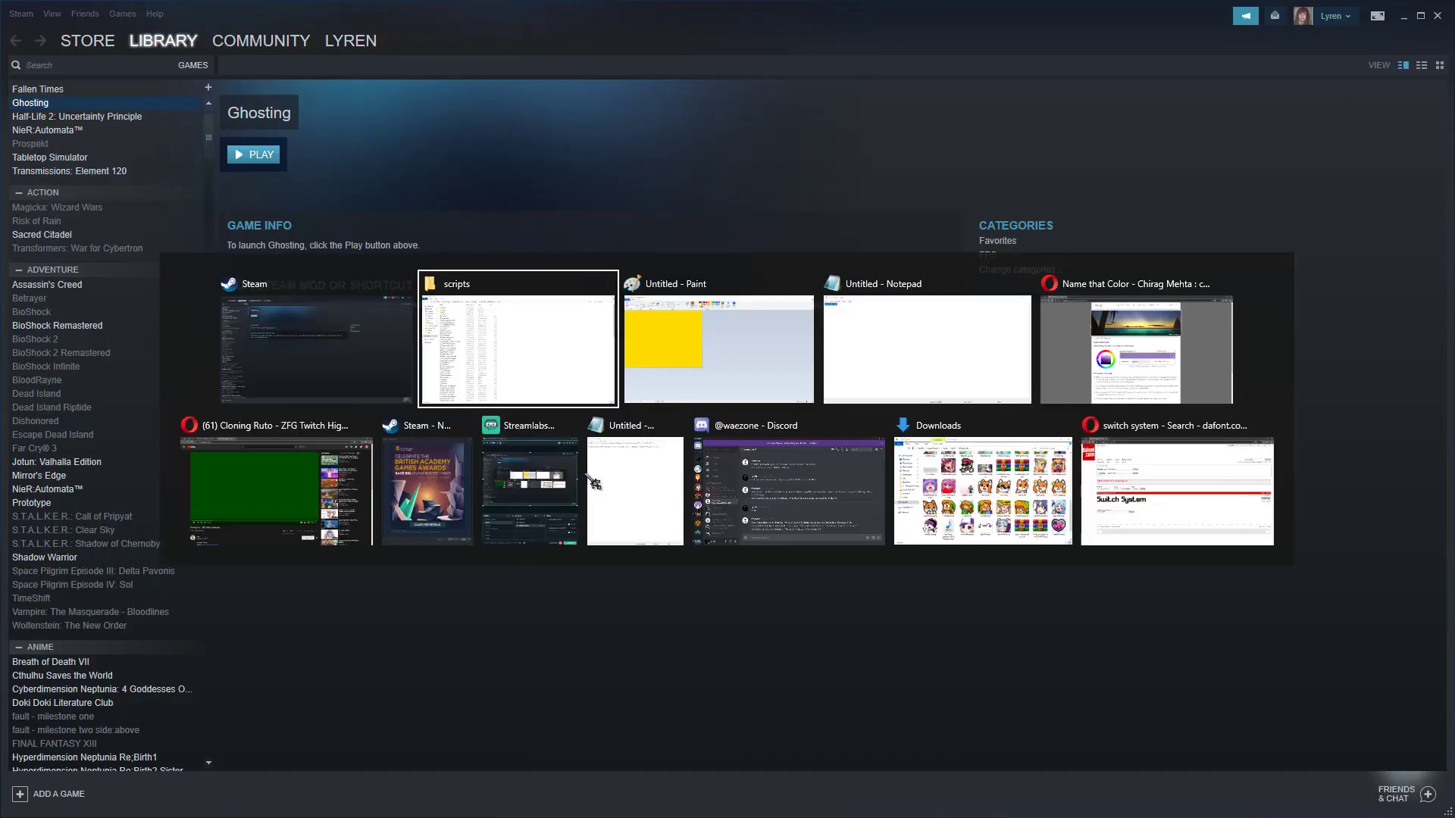
left_click(515, 382)
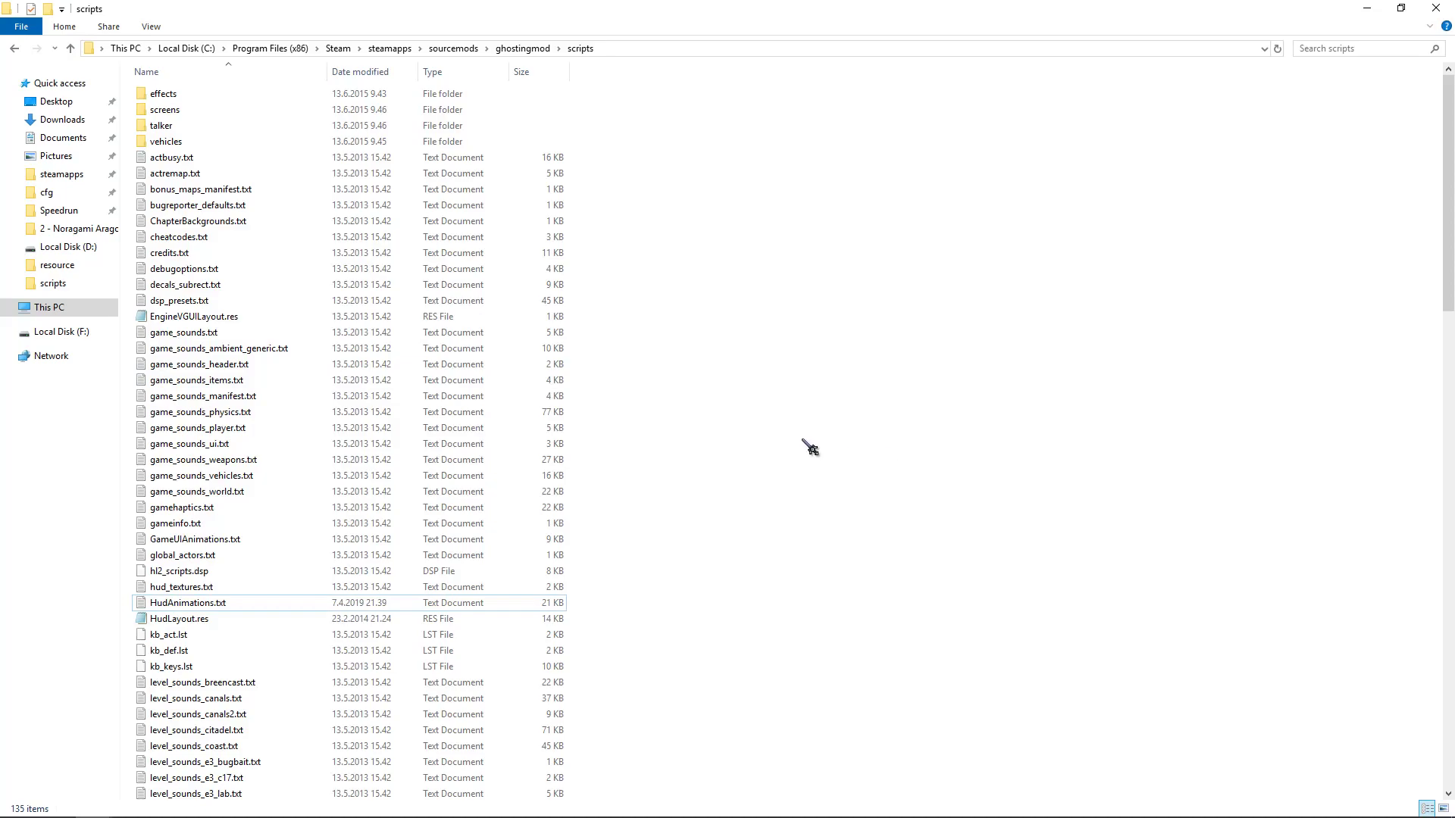
left_click(523, 48)
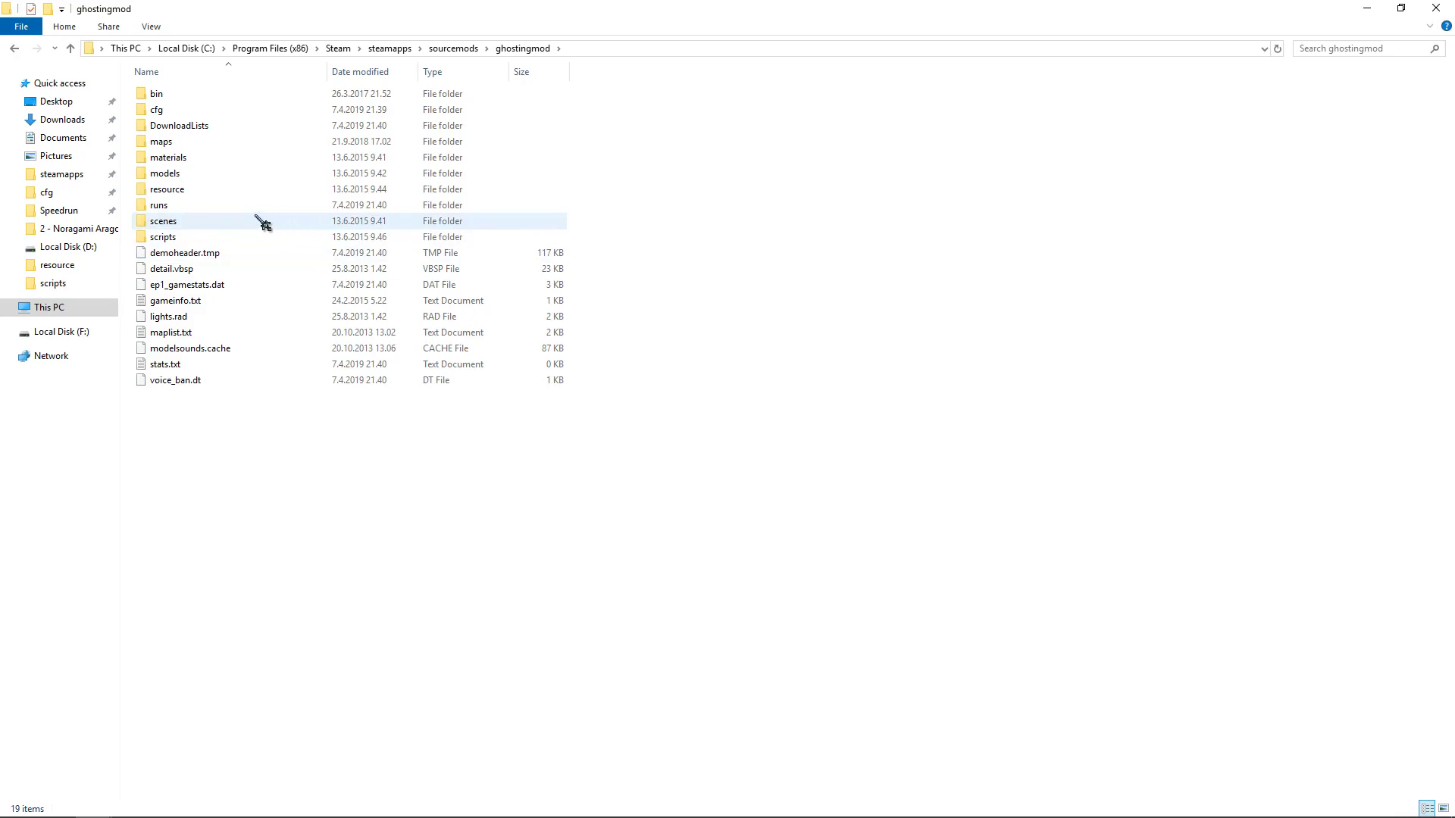
mouse_move(239, 224)
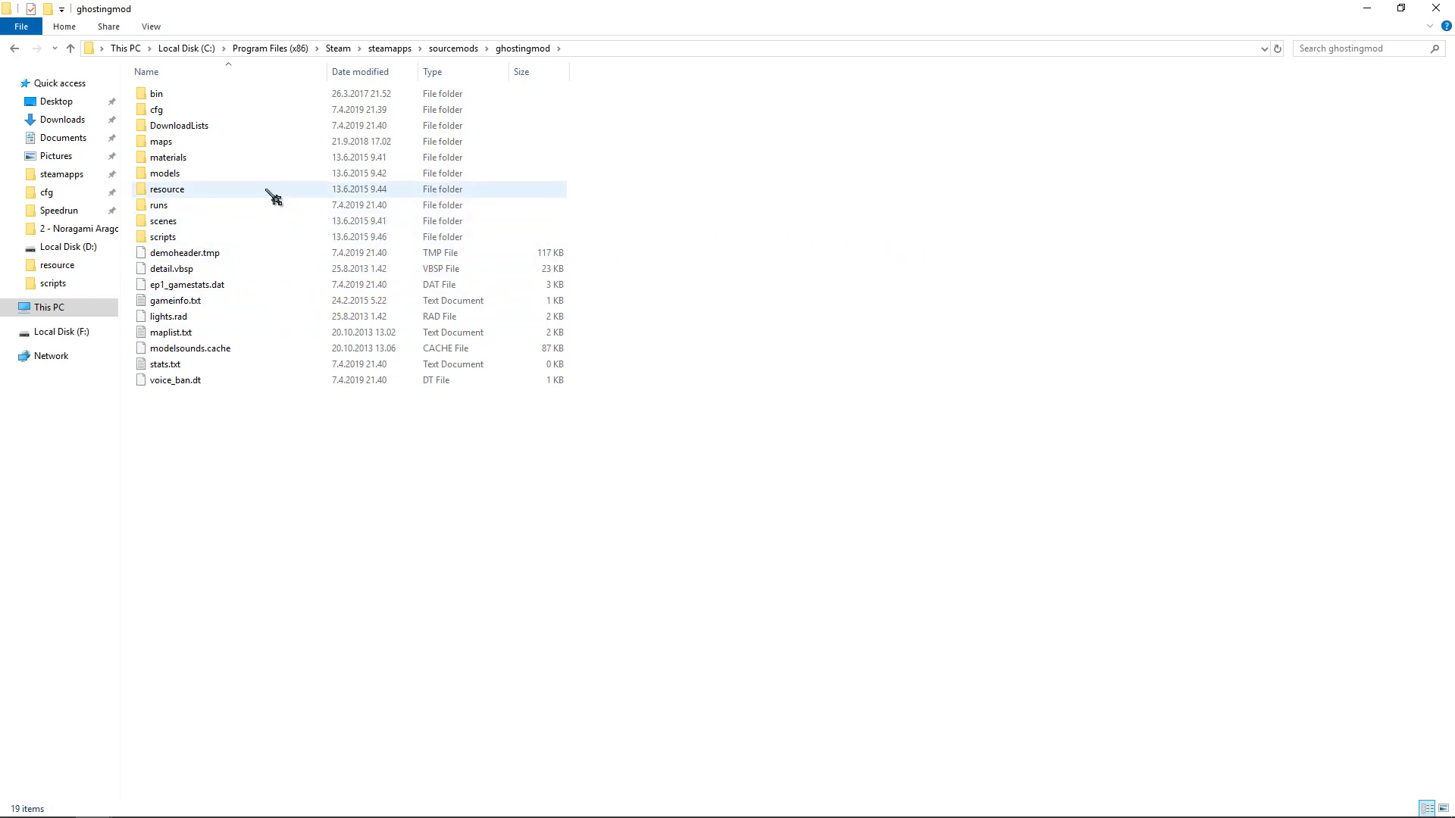
double_click(272, 195)
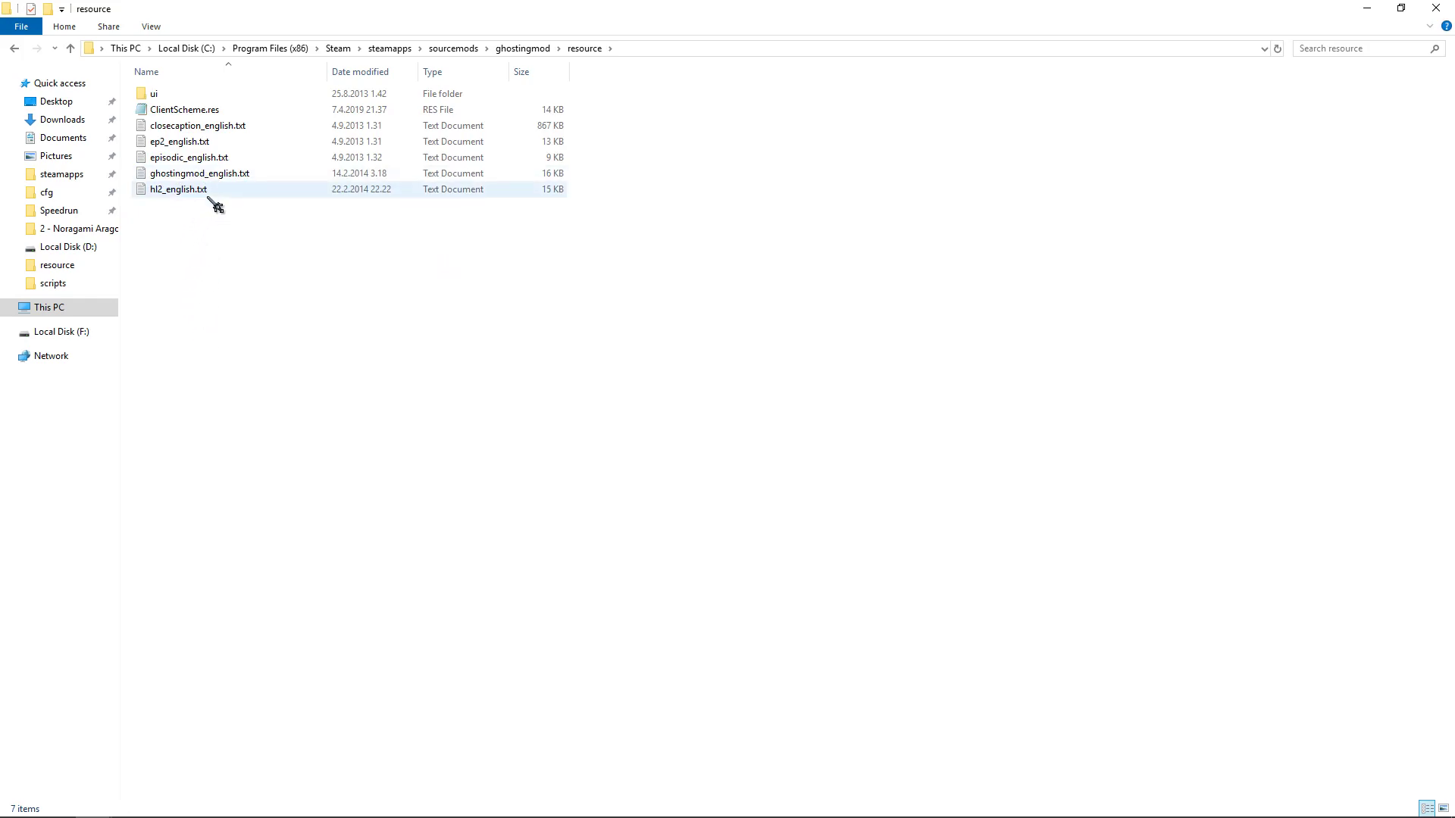
left_click(523, 48)
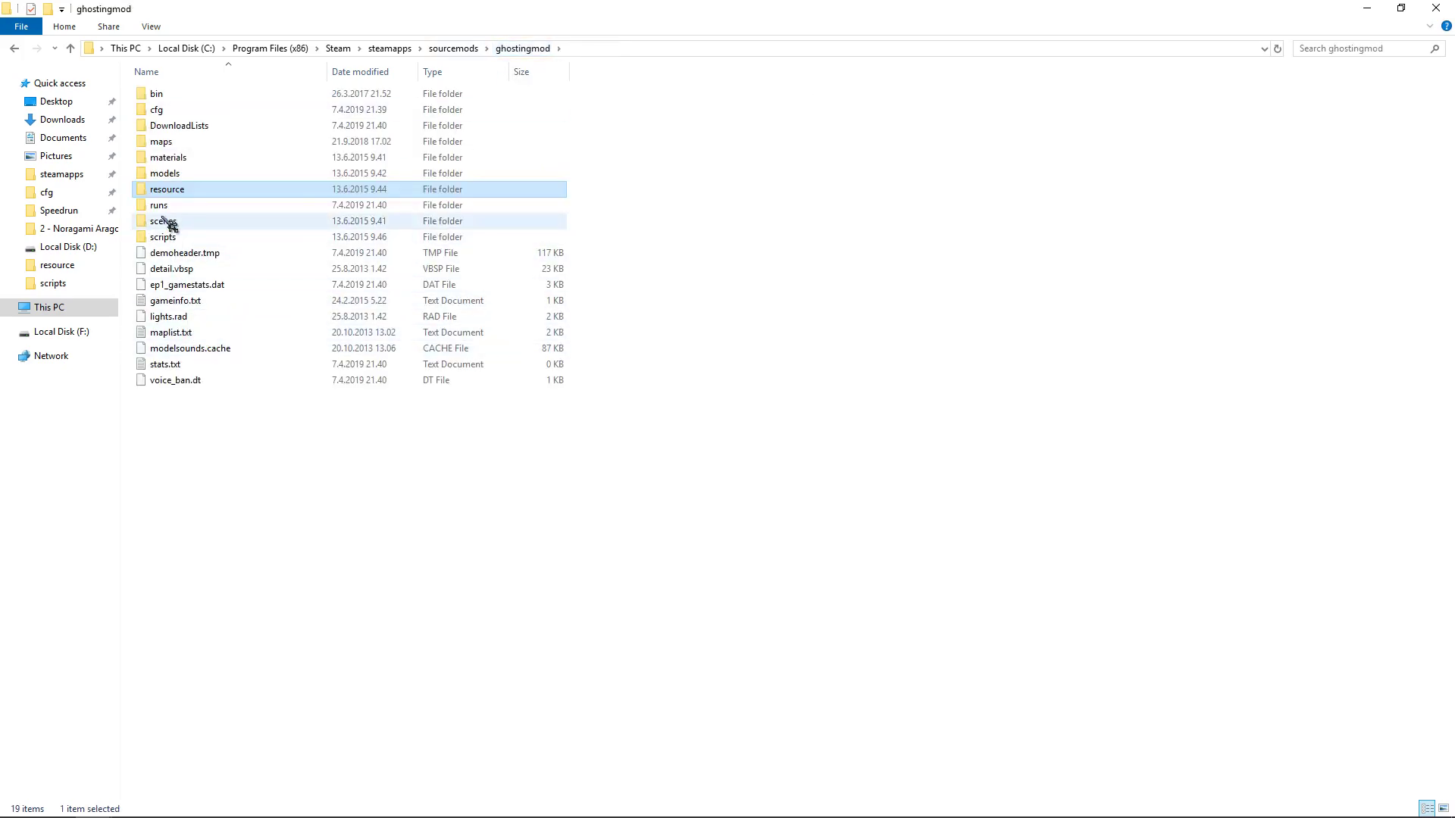
double_click(182, 189)
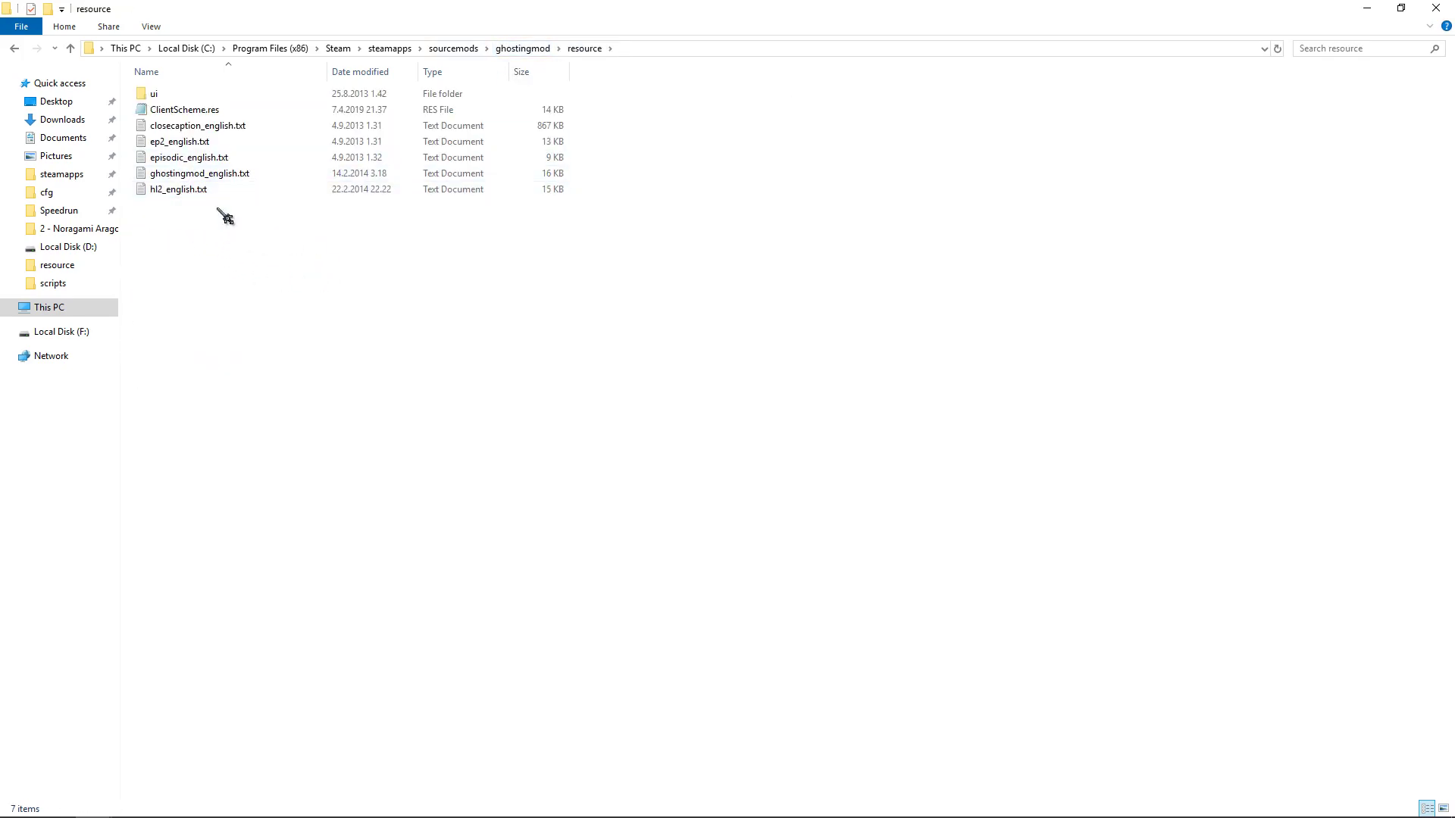
- Open hl2_english.txt, examine the ghostingmod chapter title strings and close the file
double_click(183, 189)
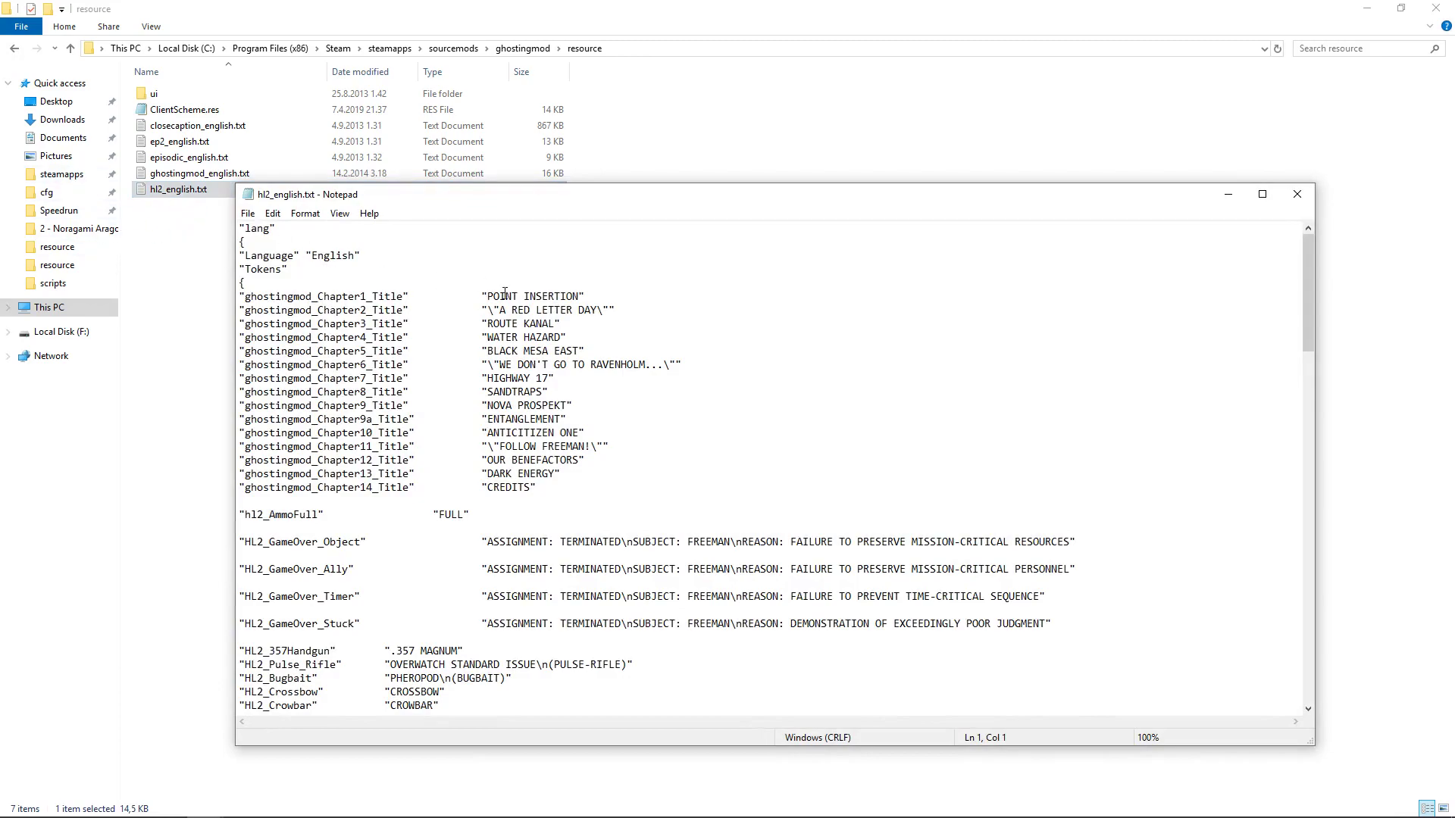
left_click_drag(487, 290, 679, 403)
left_click(680, 403)
left_click(1297, 193)
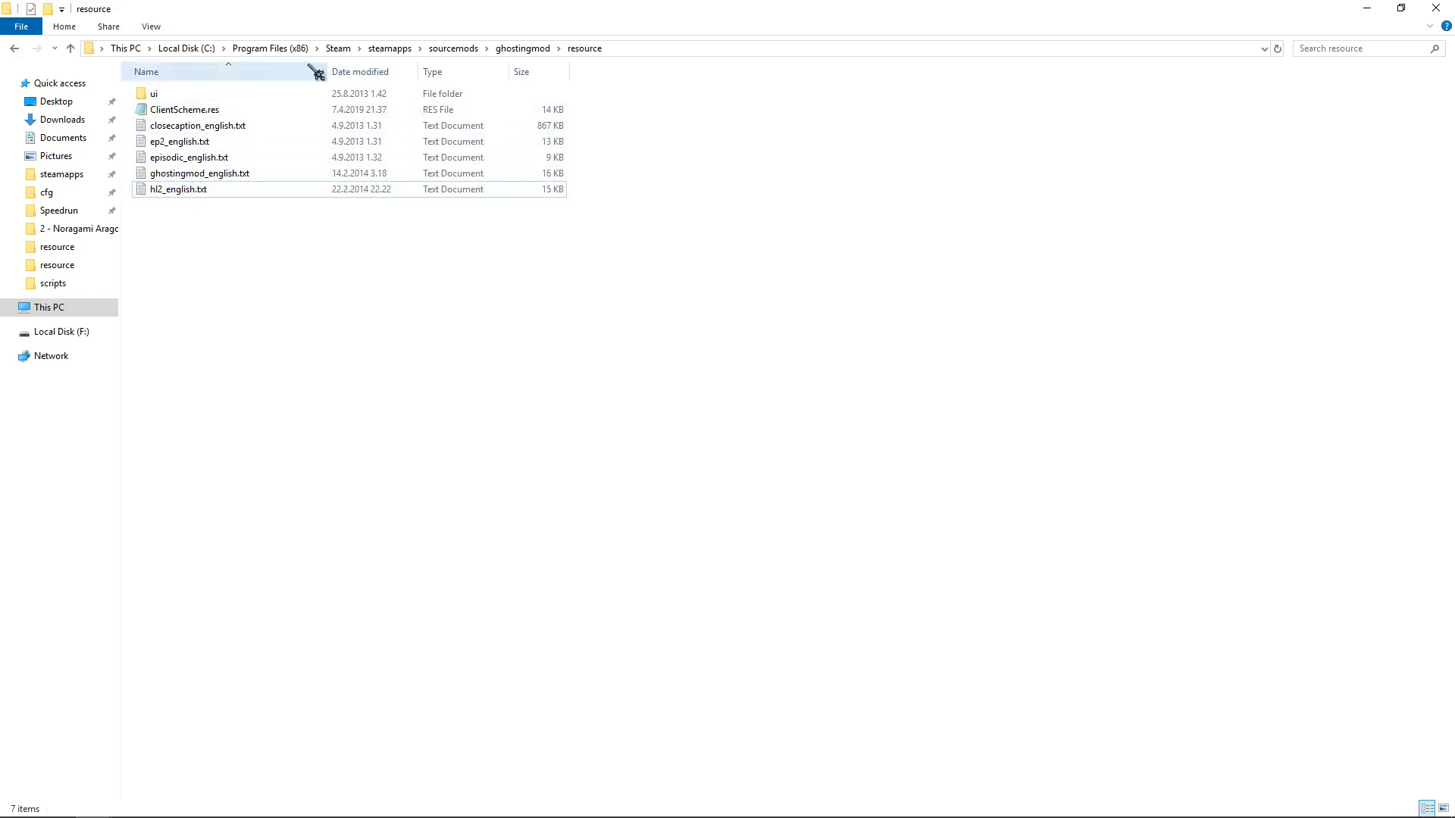
- Go back to the ghostingmod folder and open titles.txt from its scripts folder
left_click(517, 48)
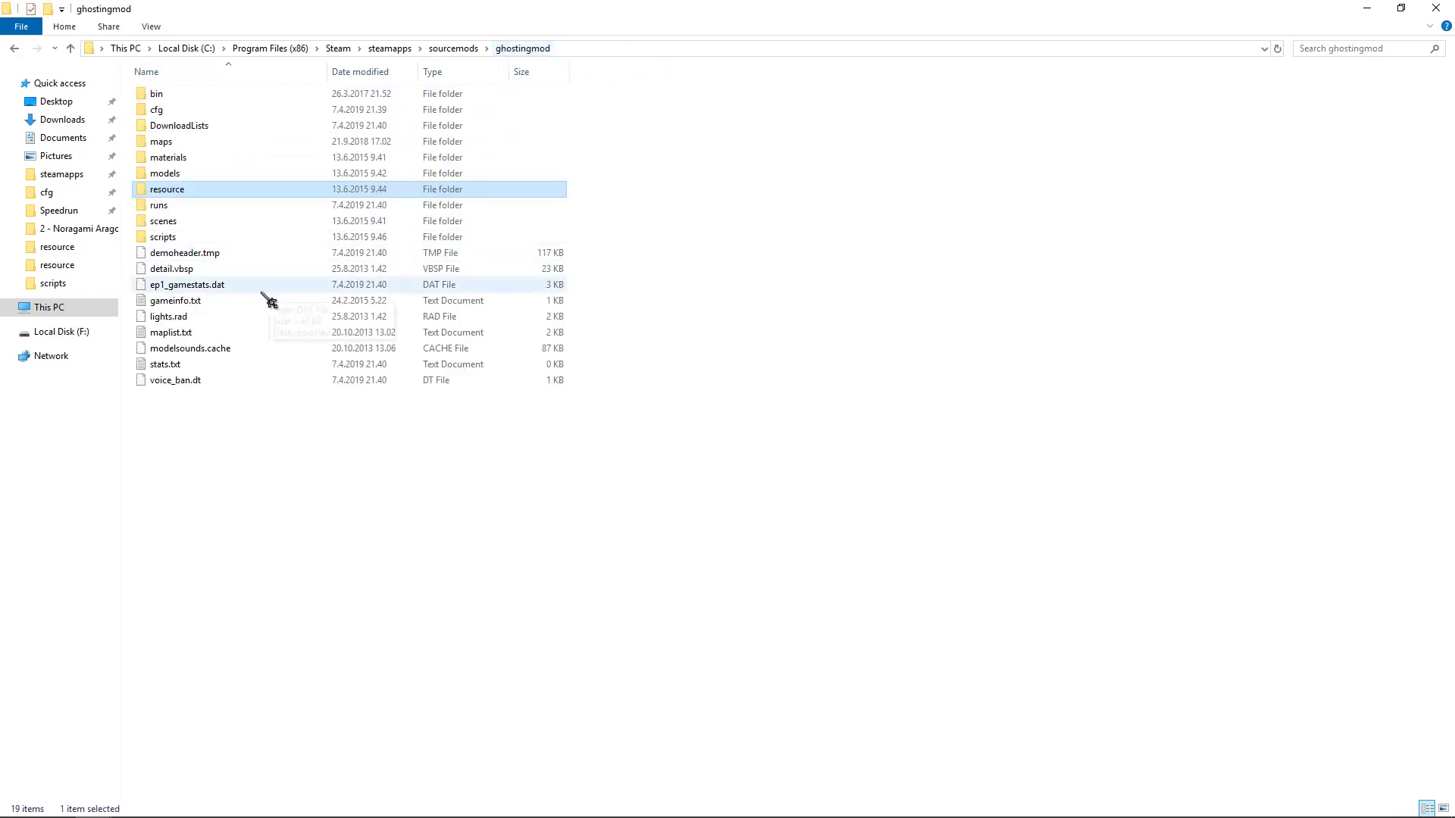
double_click(176, 238)
scroll(244, 300, "down", 20)
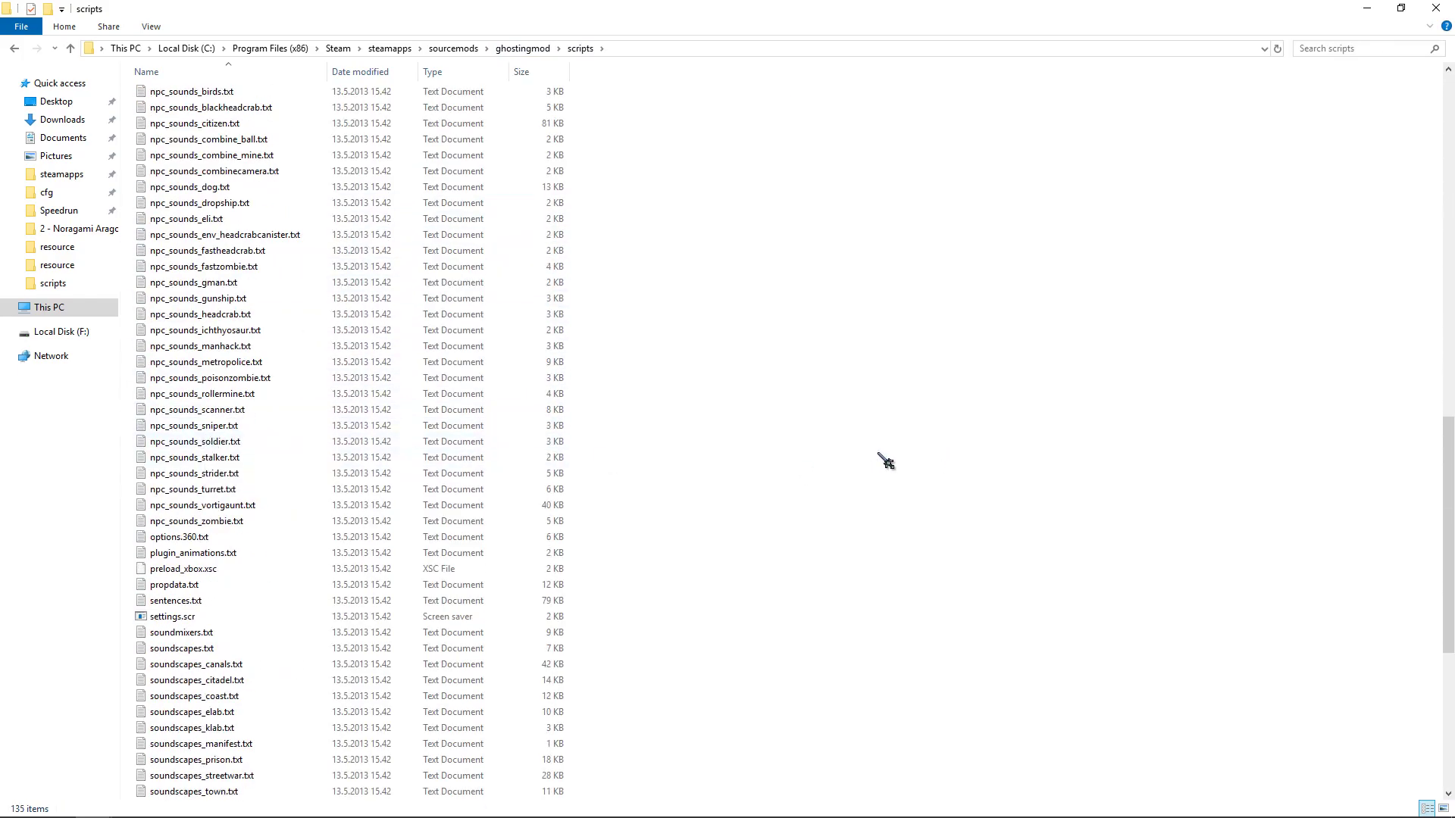
key("t")
key("Return")
- Replace #HL2_Chapter1_Title under CHAPTER1_TITLE with "Trainstation" in titles.txt
scroll(364, 470, "down", 20)
scroll(346, 460, "down", 11)
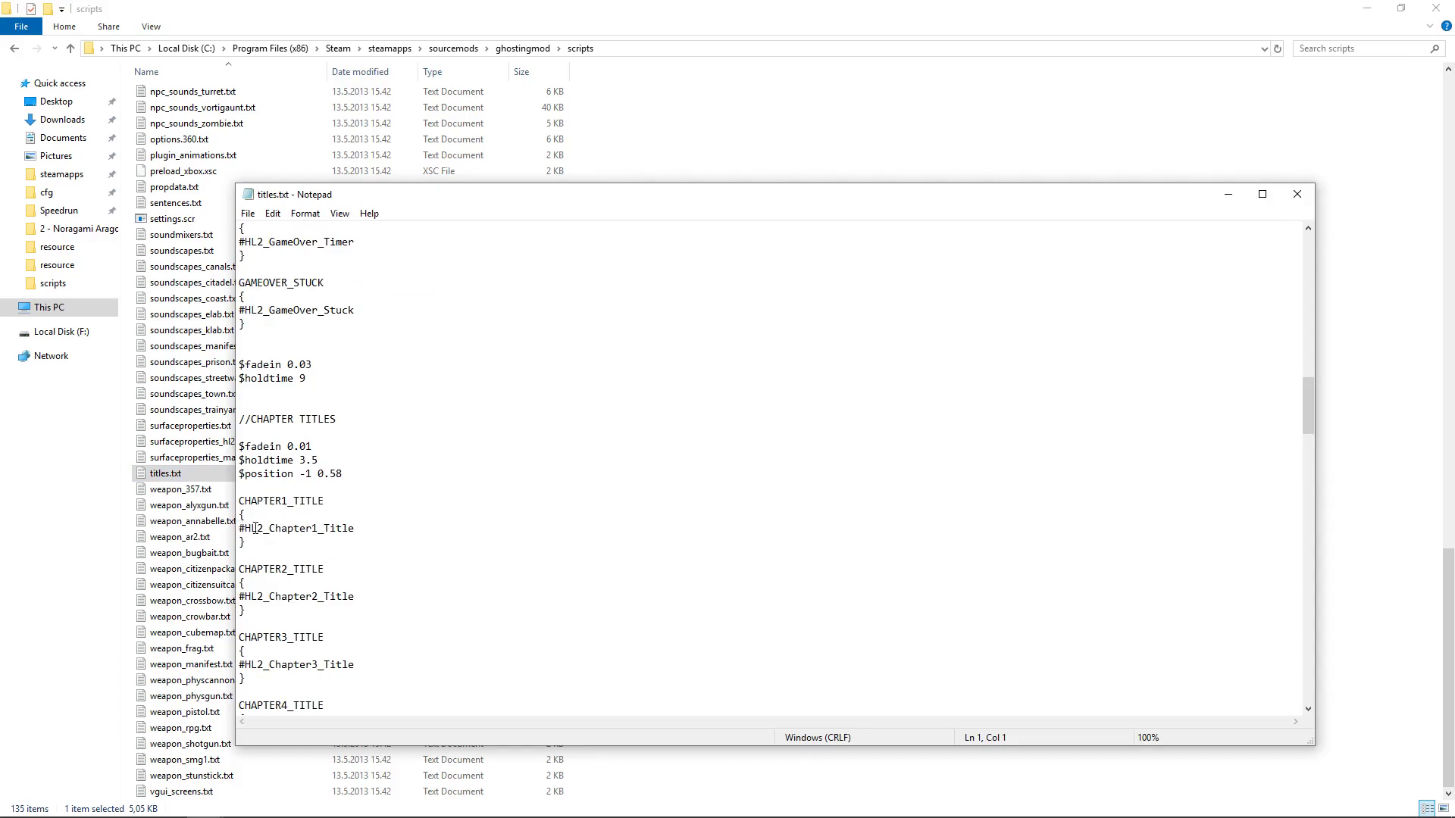
left_click_drag(376, 530, 229, 530)
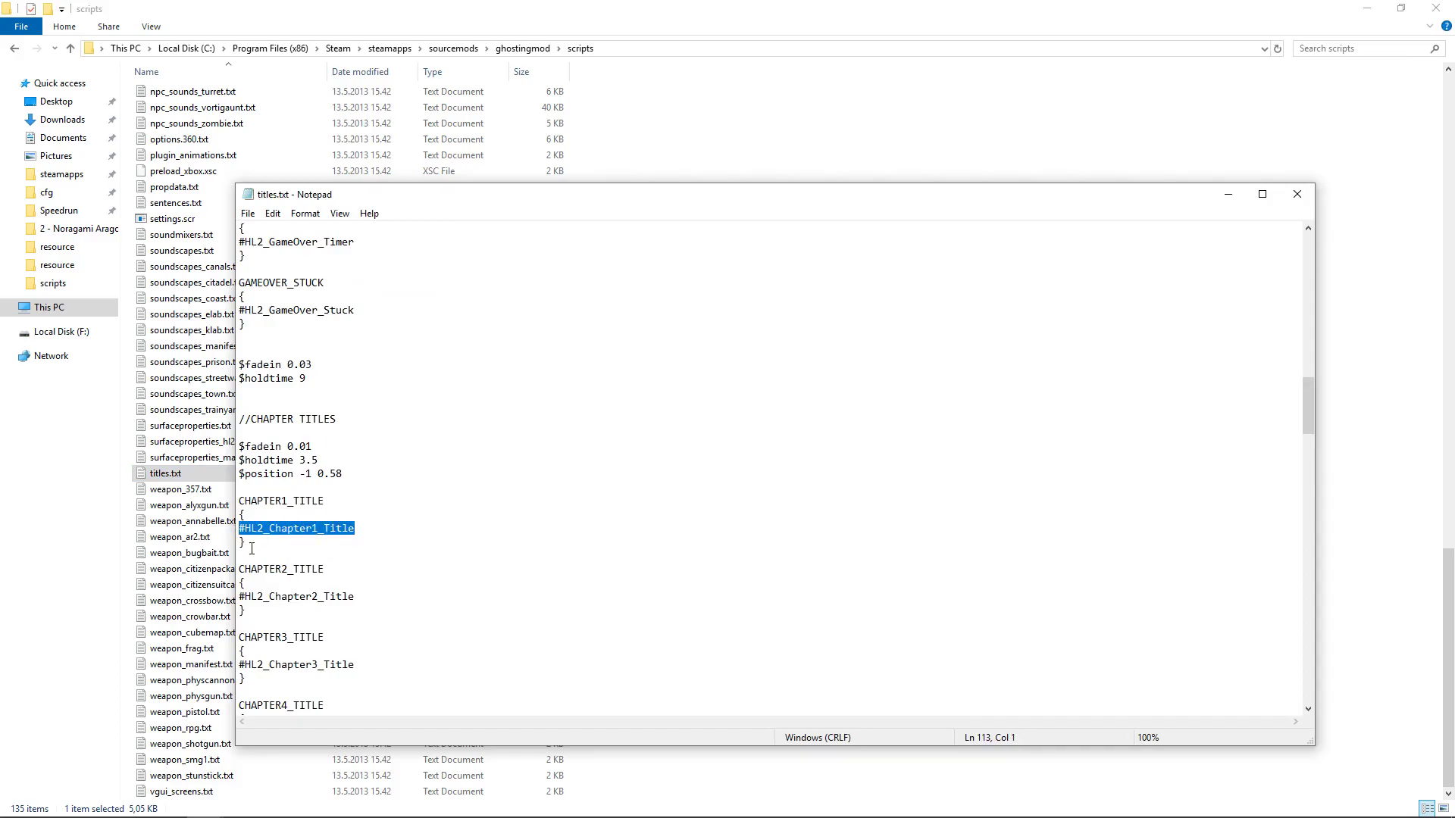
type("Trainstation")
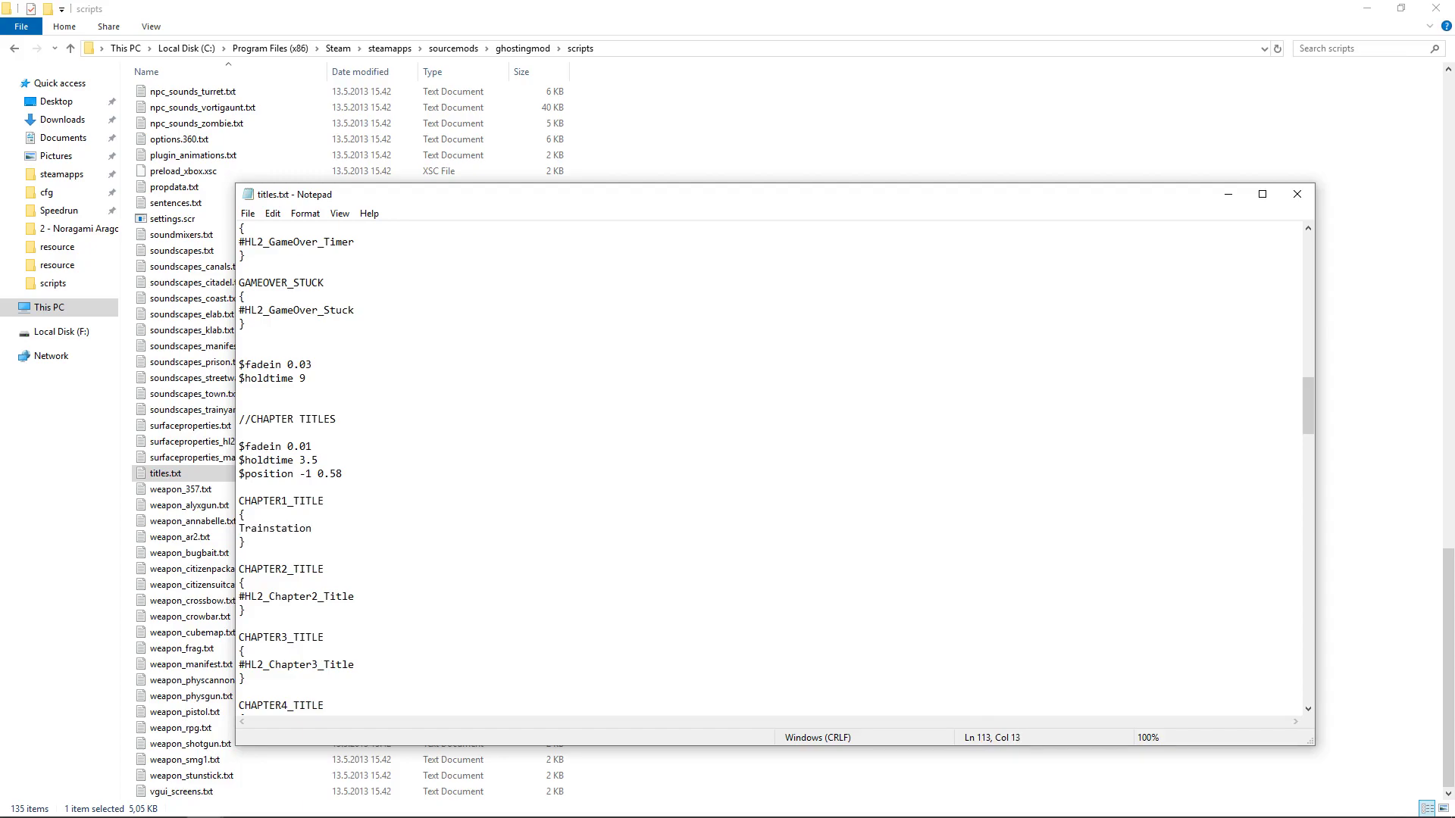
- Examine the chapter title entries from CHAPTER1_TITLE to CHAPTER13_TITLE and the display settings above them in titles.txt
scroll(422, 563, "down", 6)
scroll(415, 559, "up", 4)
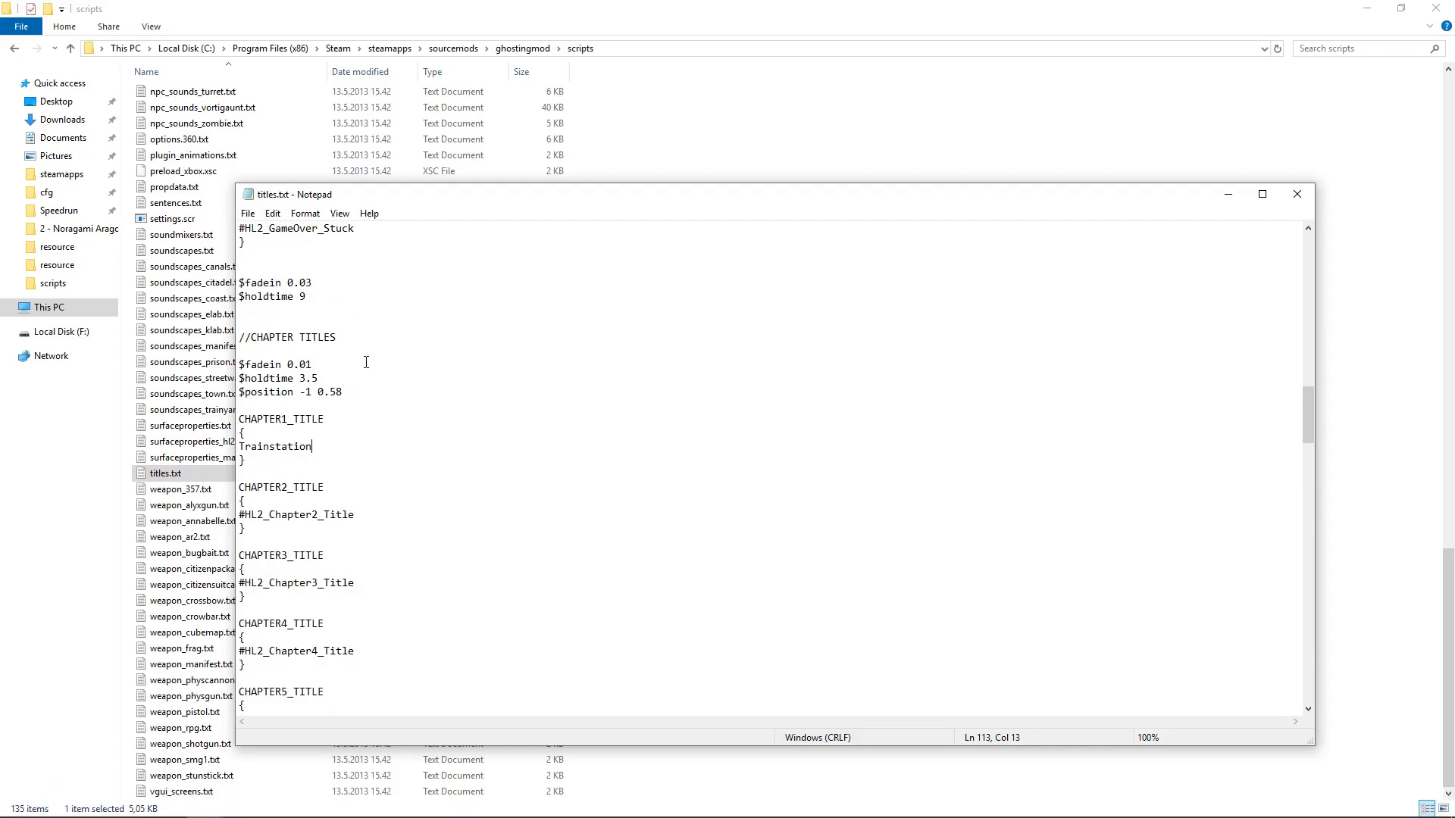
scroll(290, 475, "down", 20)
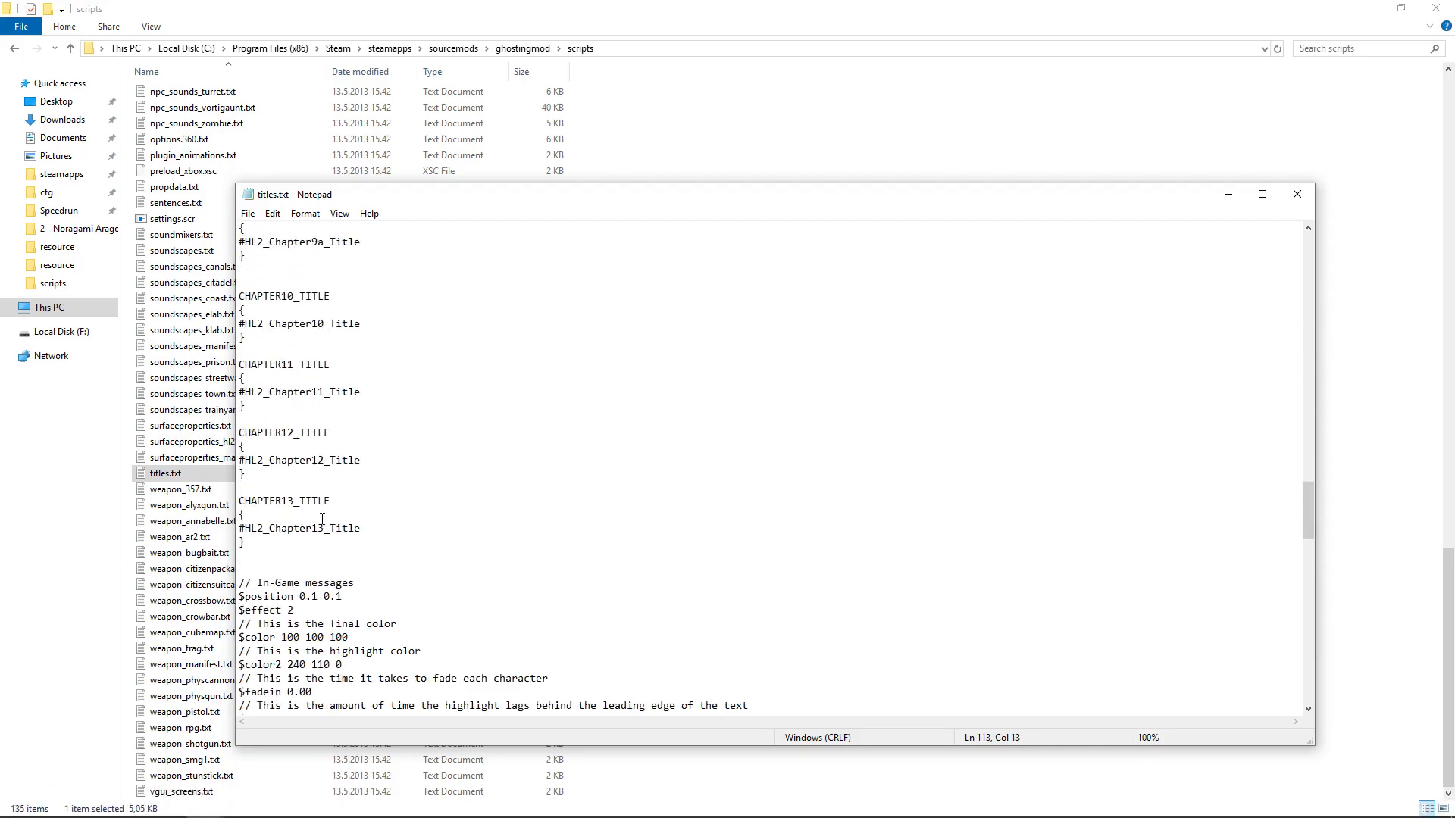
scroll(328, 526, "up", 1)
scroll(359, 556, "up", 19)
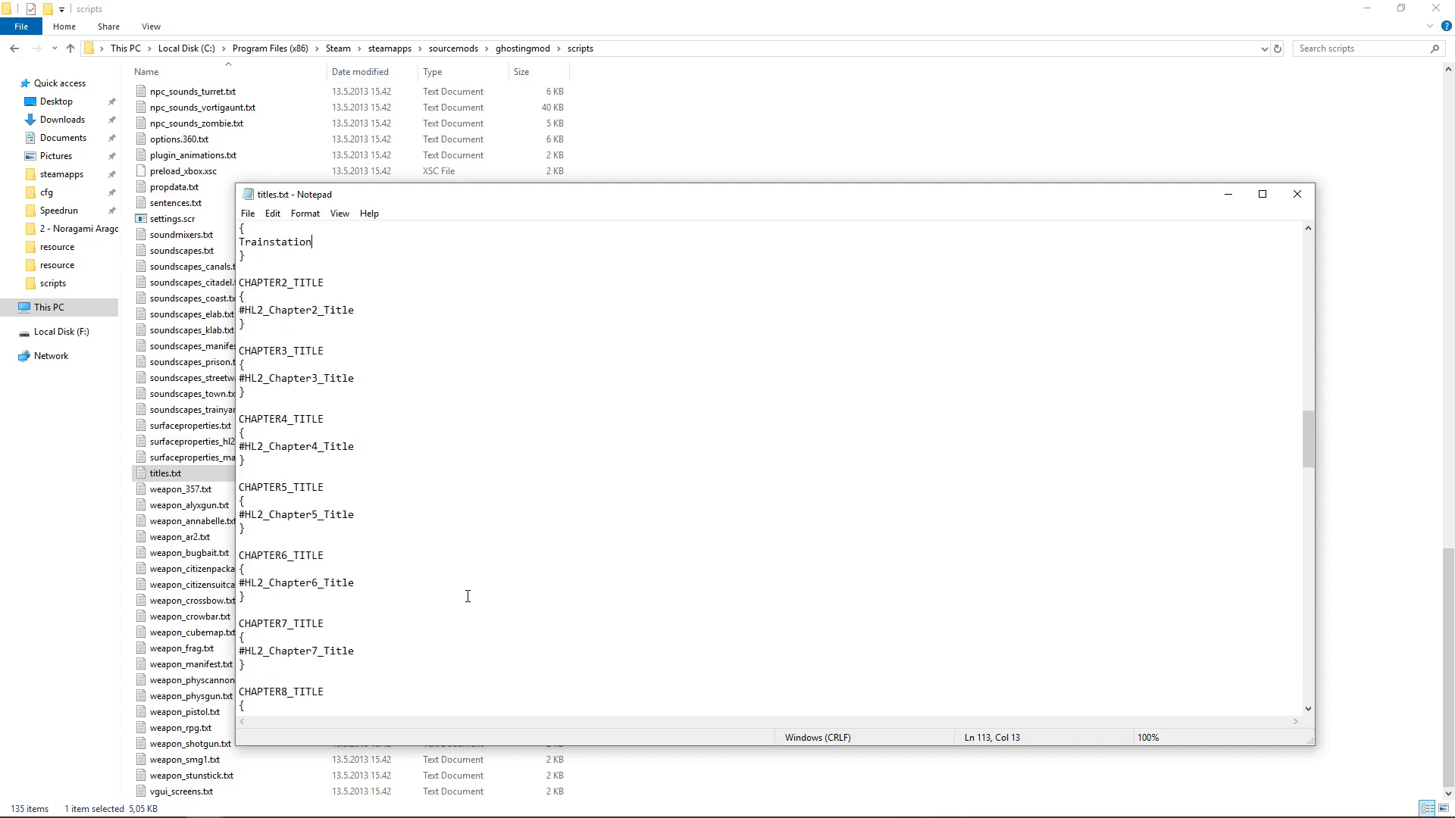
scroll(278, 540, "up", 1)
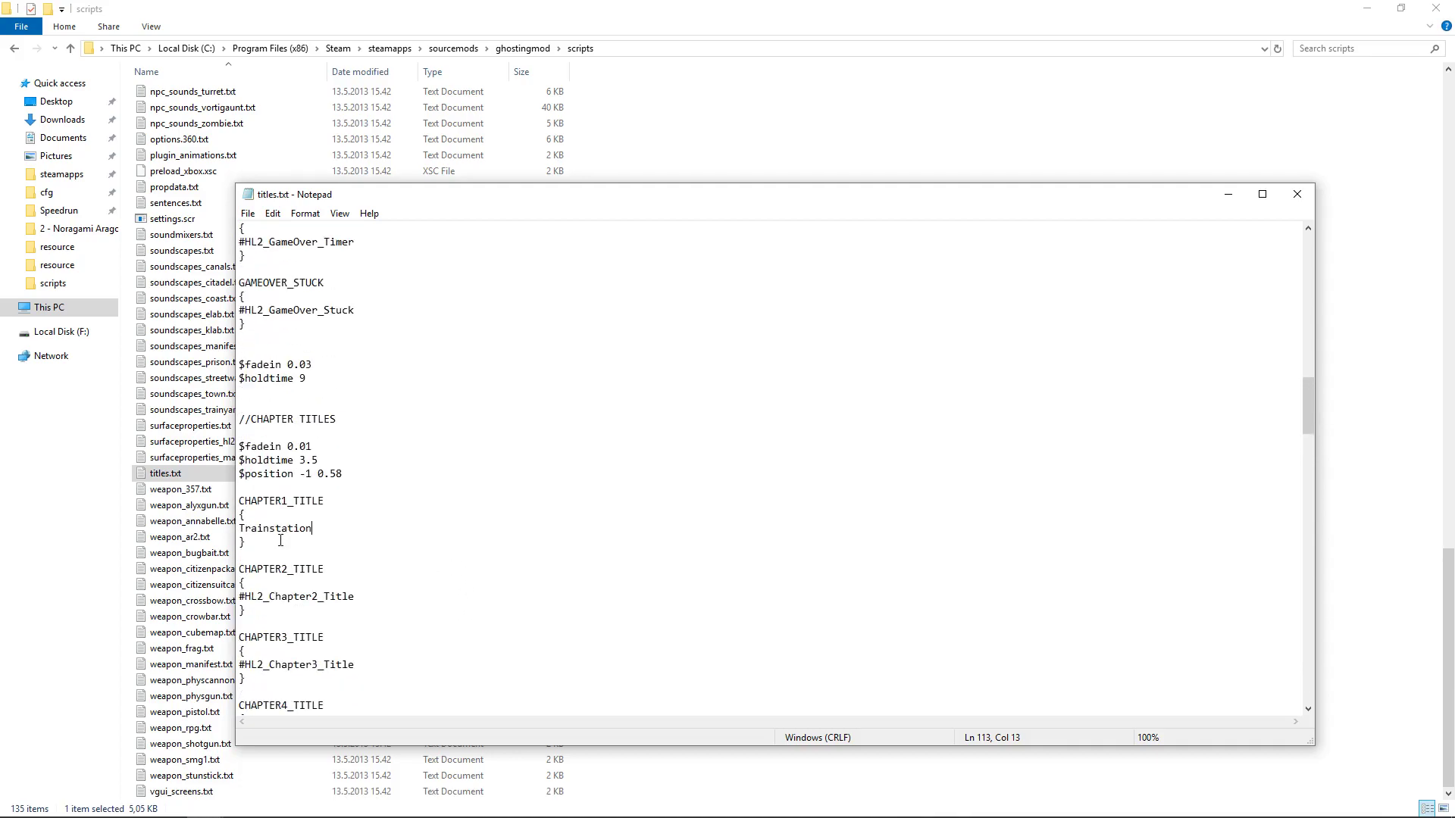
left_click_drag(326, 600, 269, 599)
left_click(416, 615)
left_click_drag(383, 662, 230, 667)
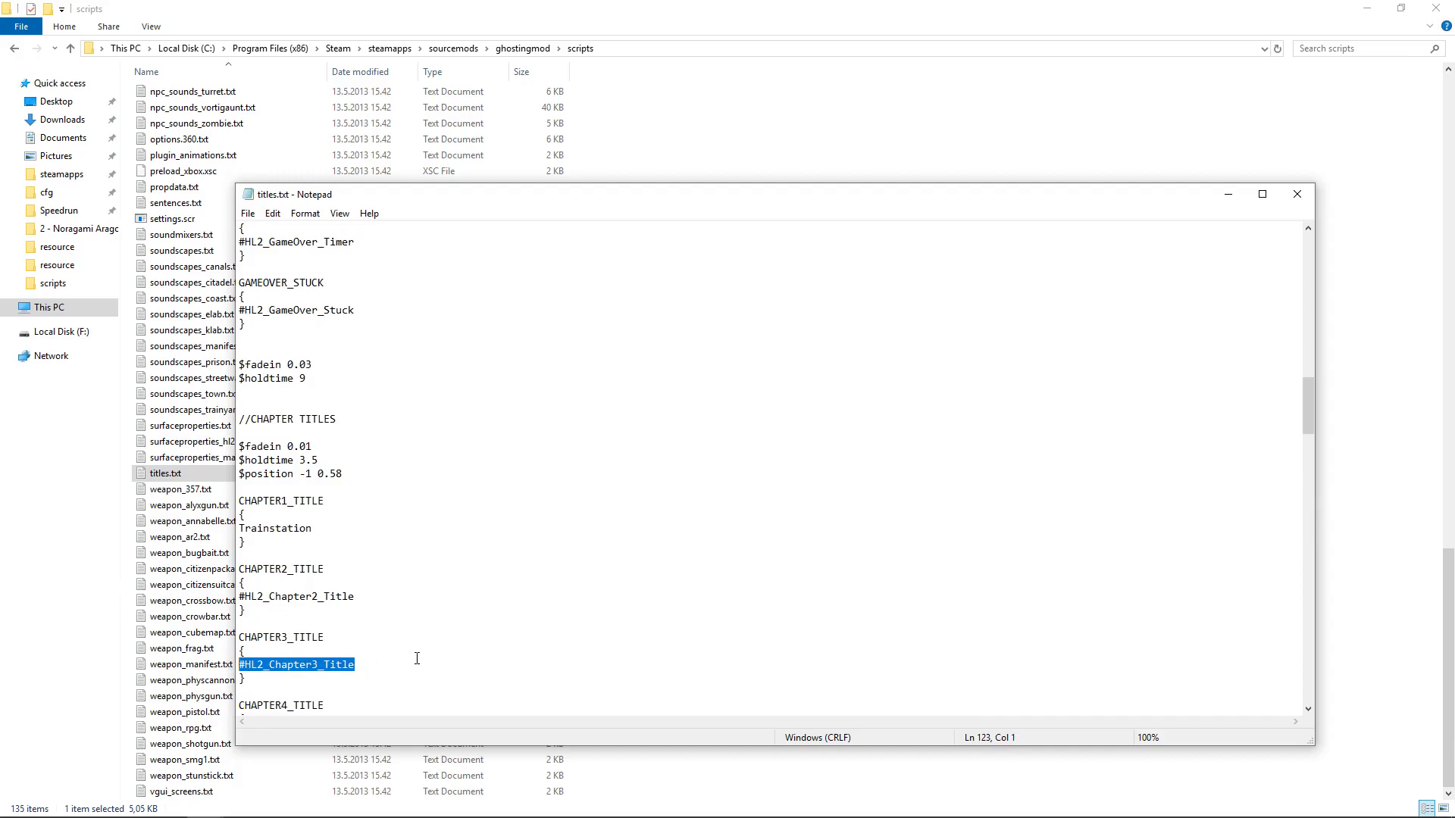
left_click(413, 569)
scroll(413, 578, "up", 4)
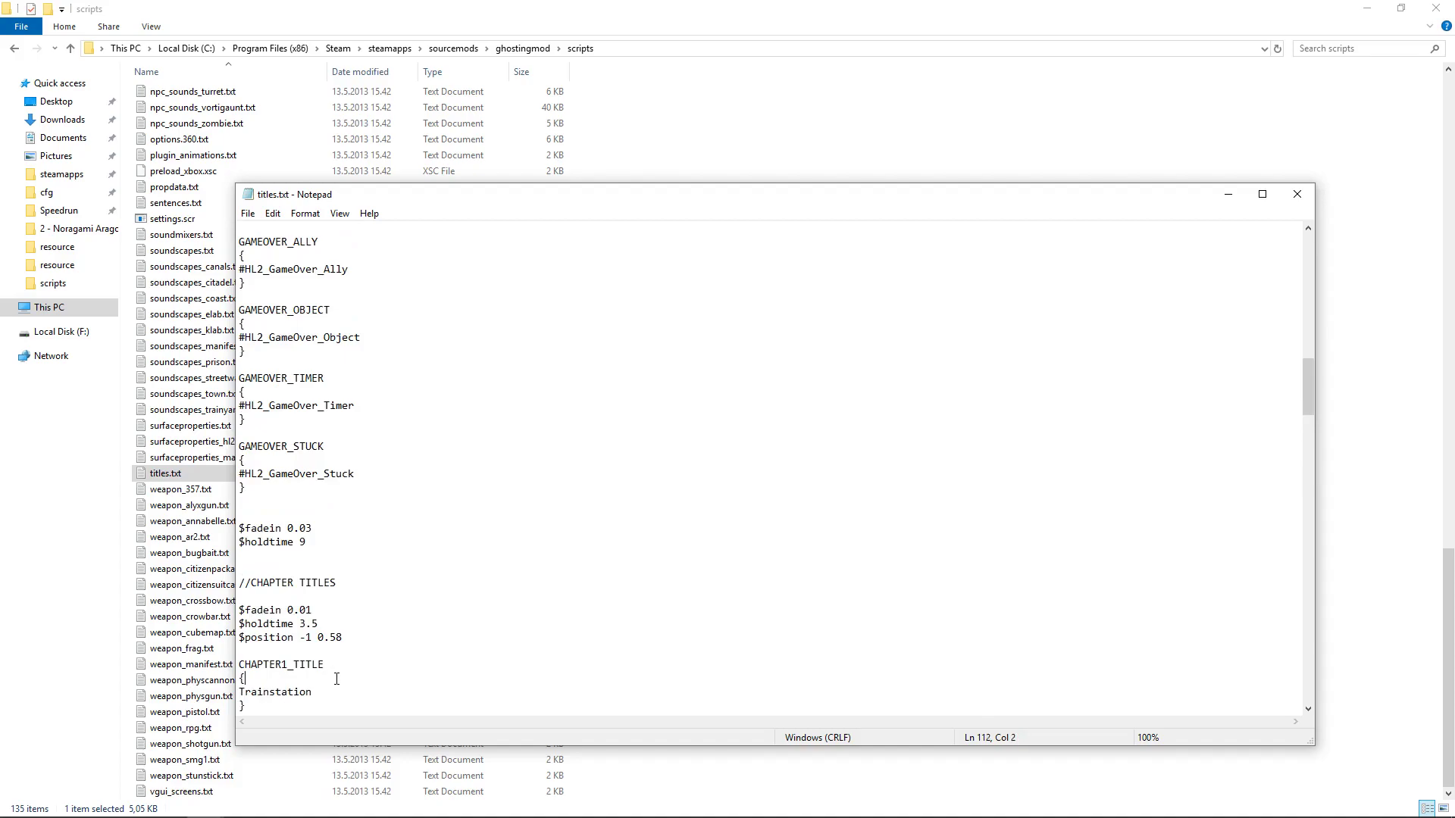
- Close titles.txt and go to the ghostingmod resource folder
scroll(340, 677, "down", 2)
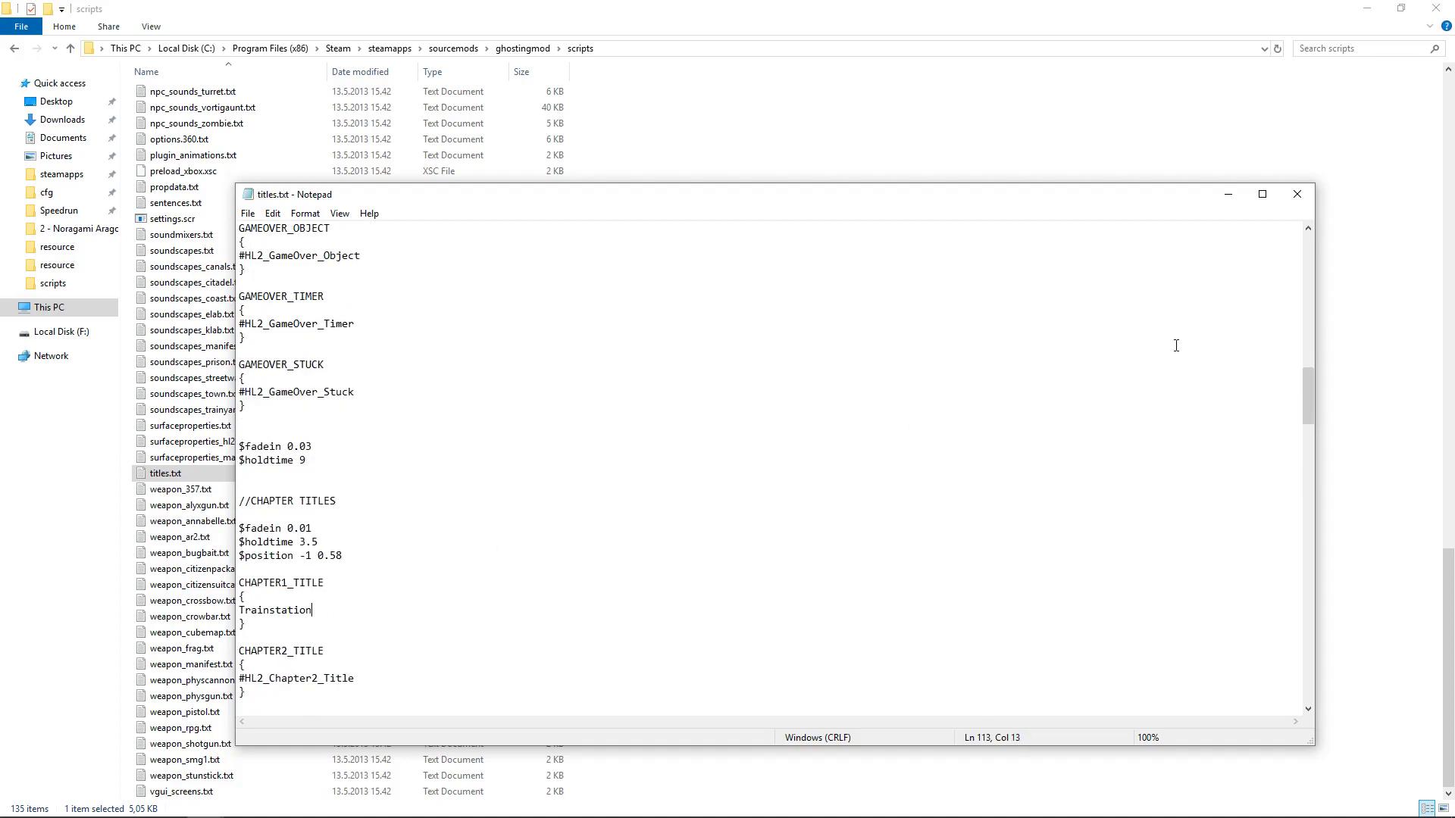
left_click(1296, 194)
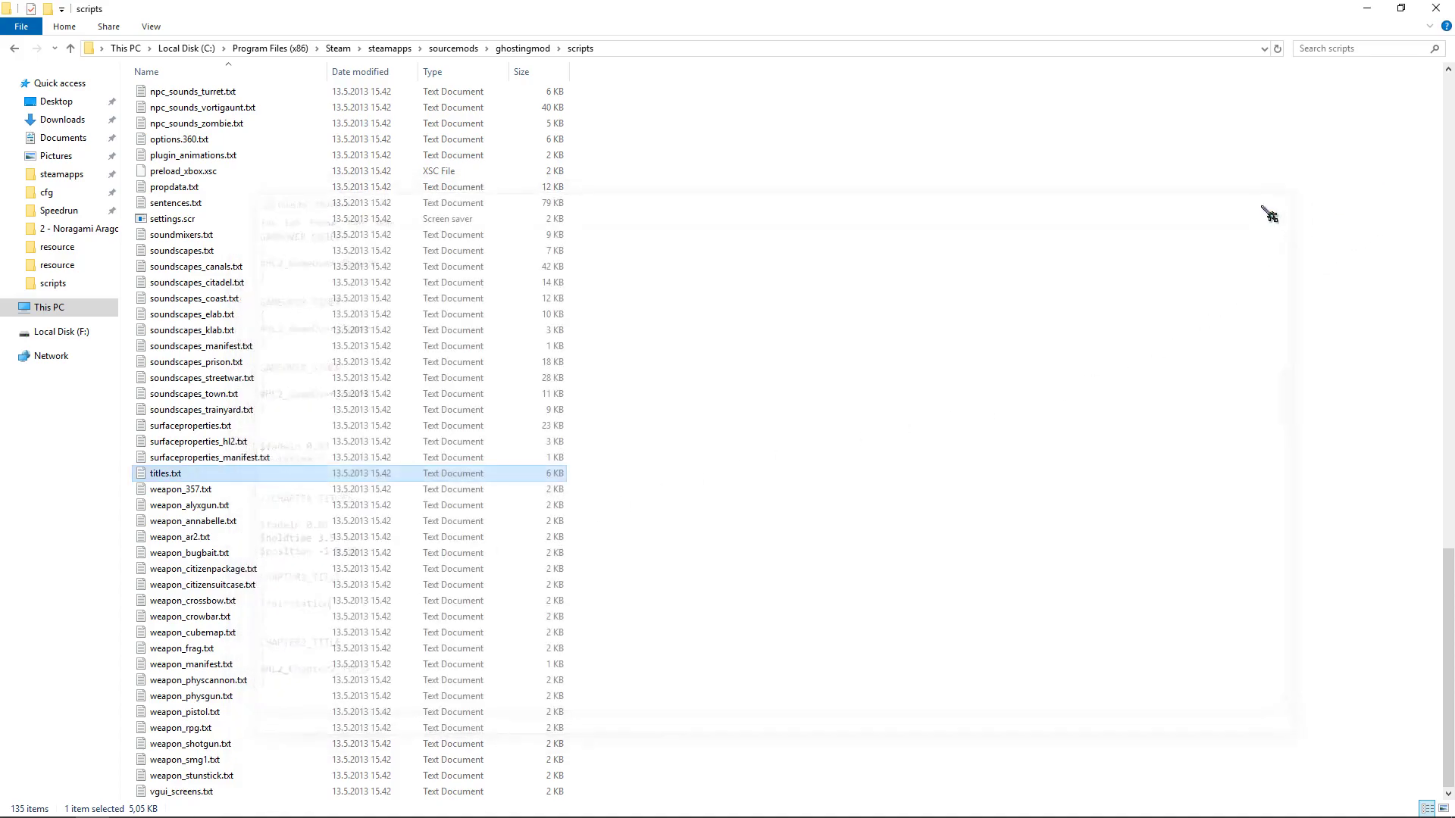
left_click(522, 49)
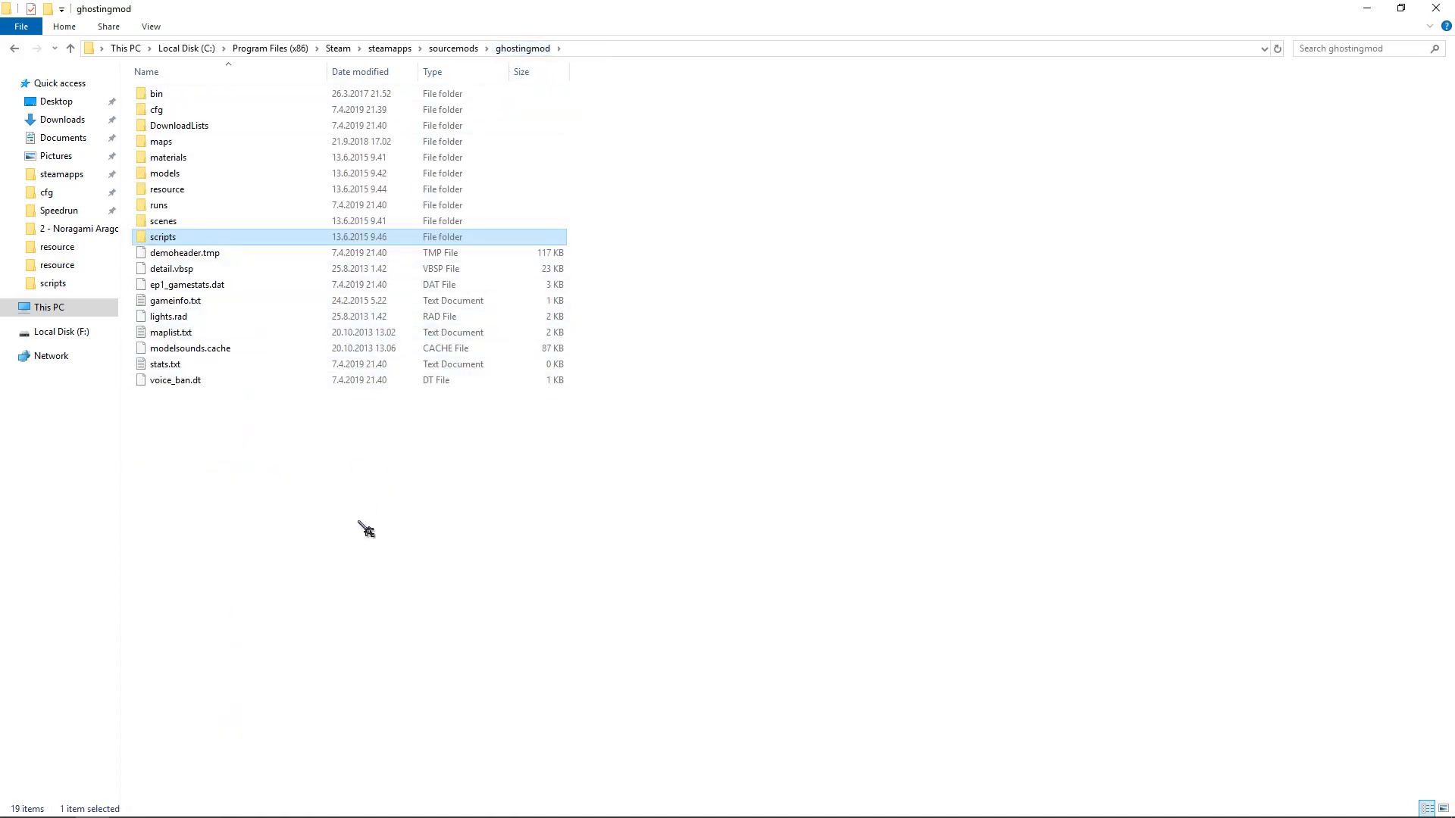
double_click(180, 196)
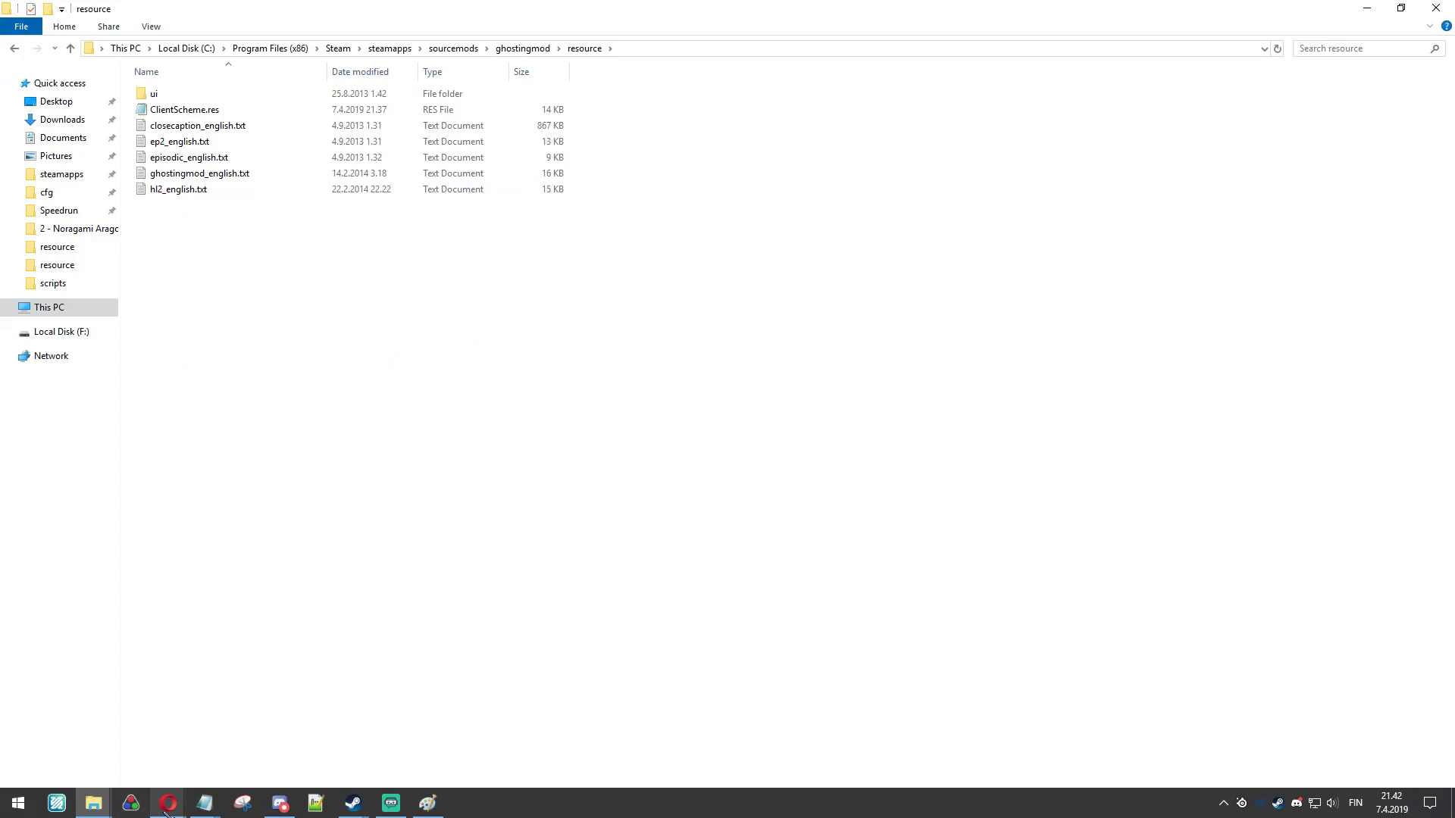
- Switch to the dafont.com window in the Opera browser and go to the site's home page
mouse_move(172, 809)
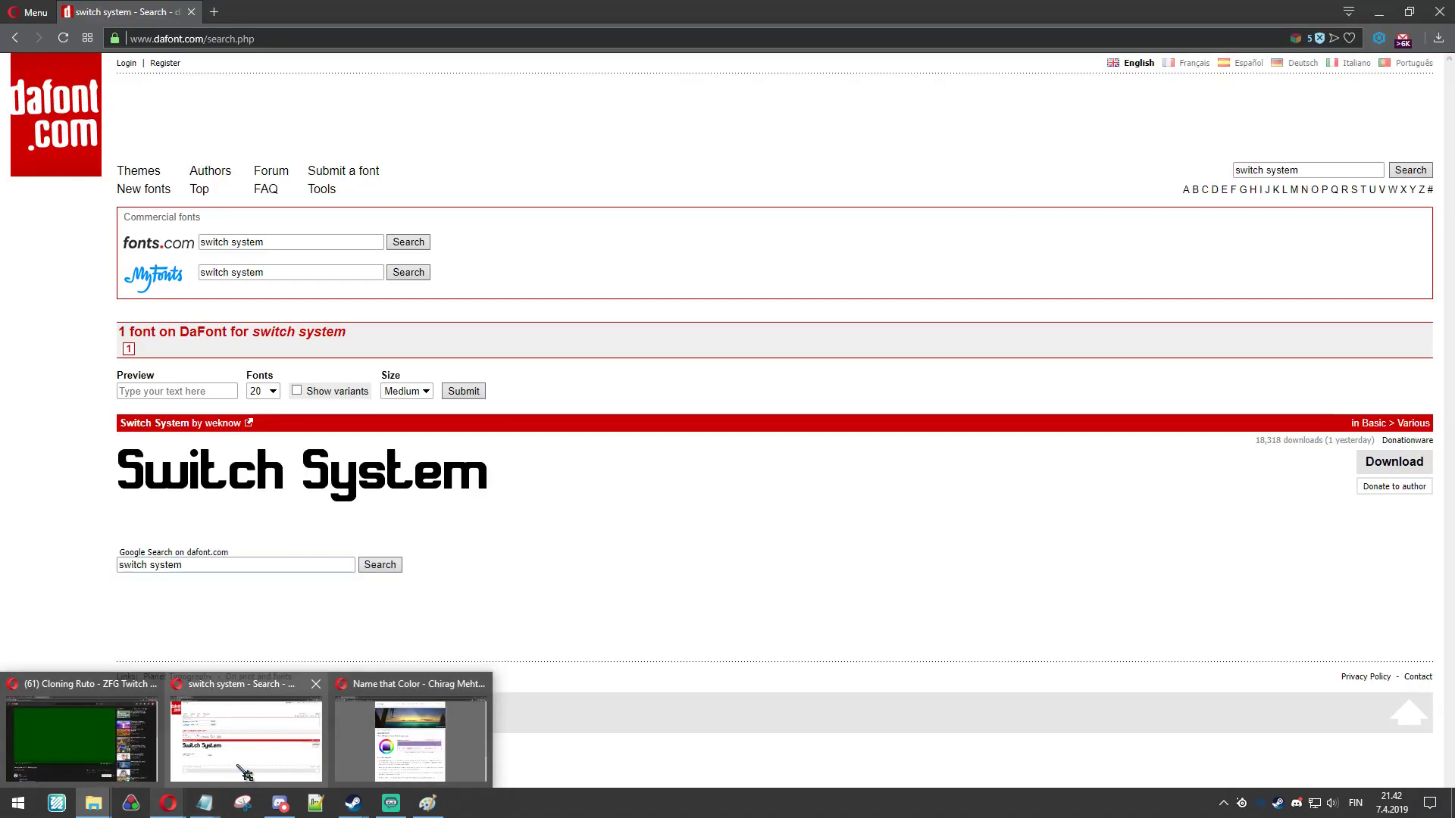
left_click(254, 731)
left_click_drag(341, 39, 222, 38)
key("BackSpace")
key("Return")
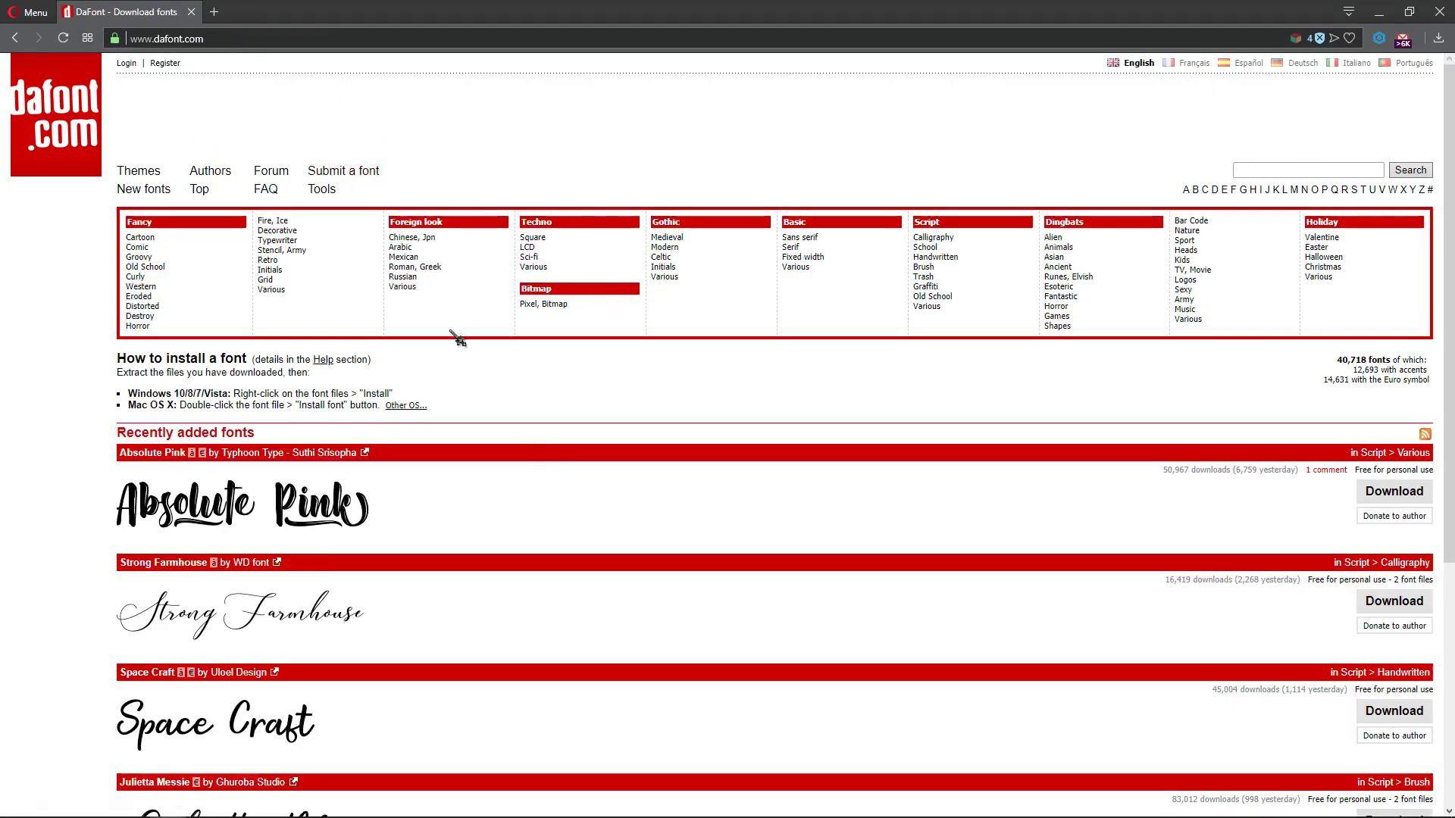
- Search DaFont for "switch system" and open the Switch System font page in a new tab
left_click(1315, 171)
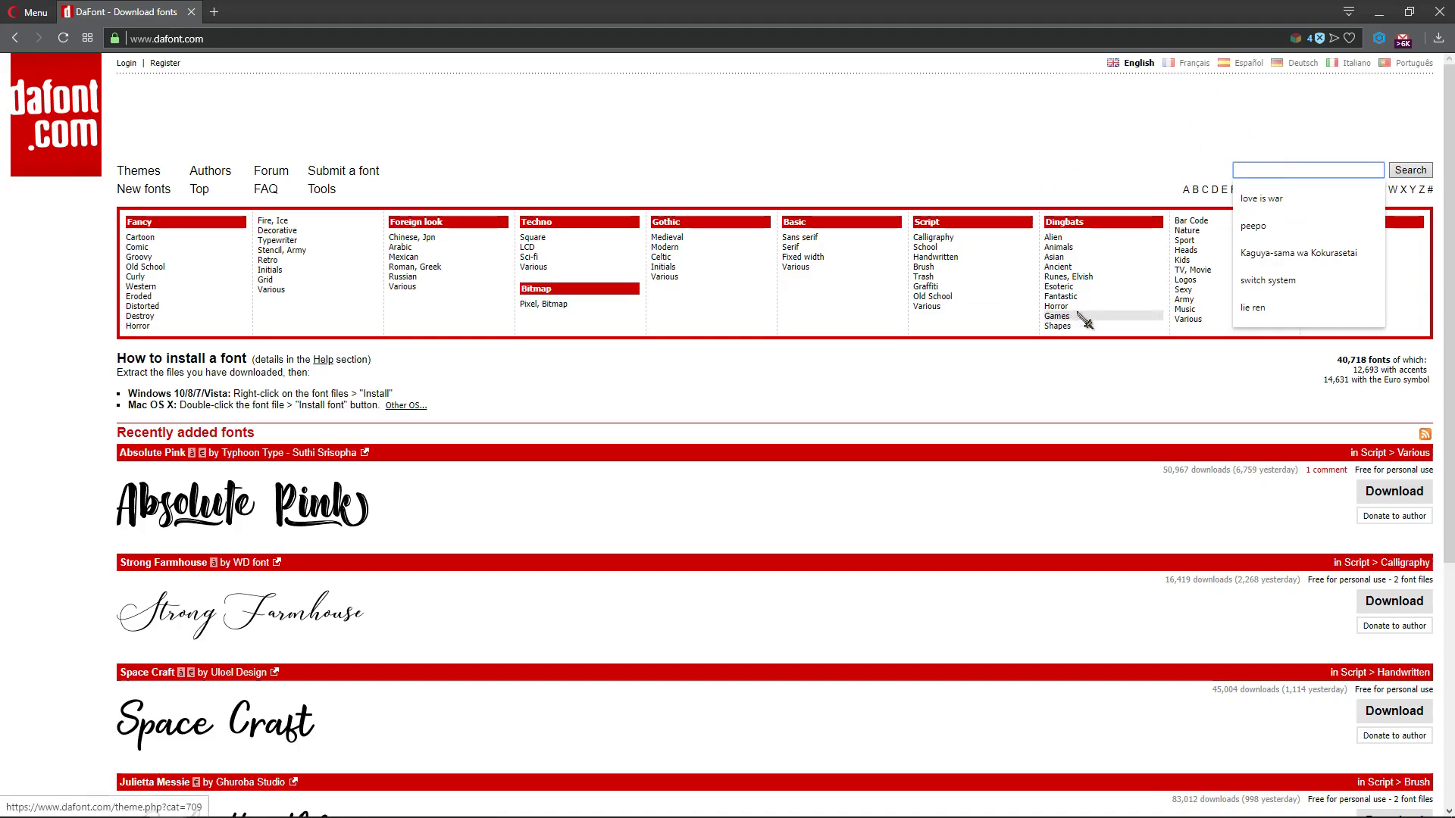
left_click(1267, 281)
key("Return")
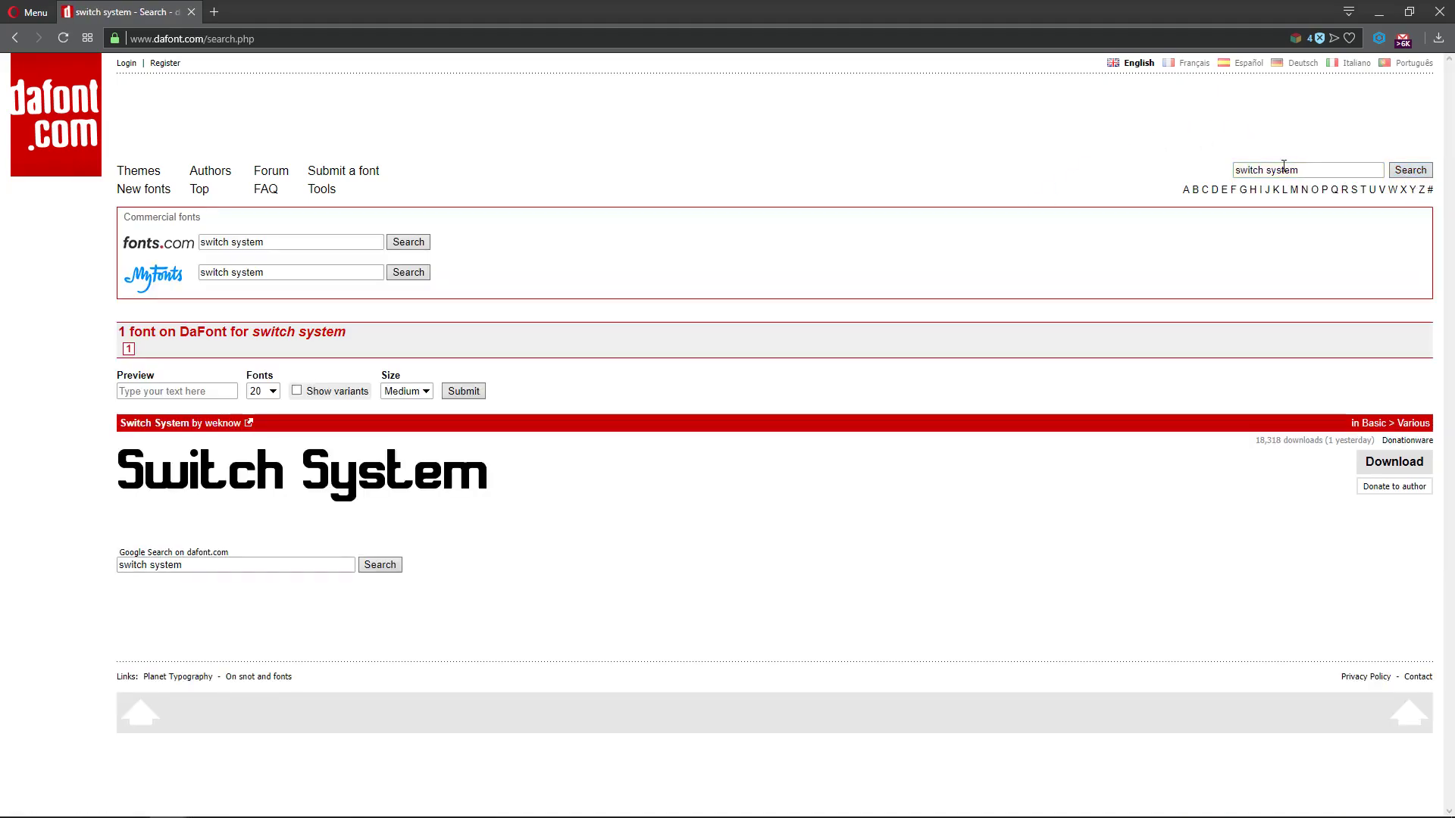
middle_click(553, 470)
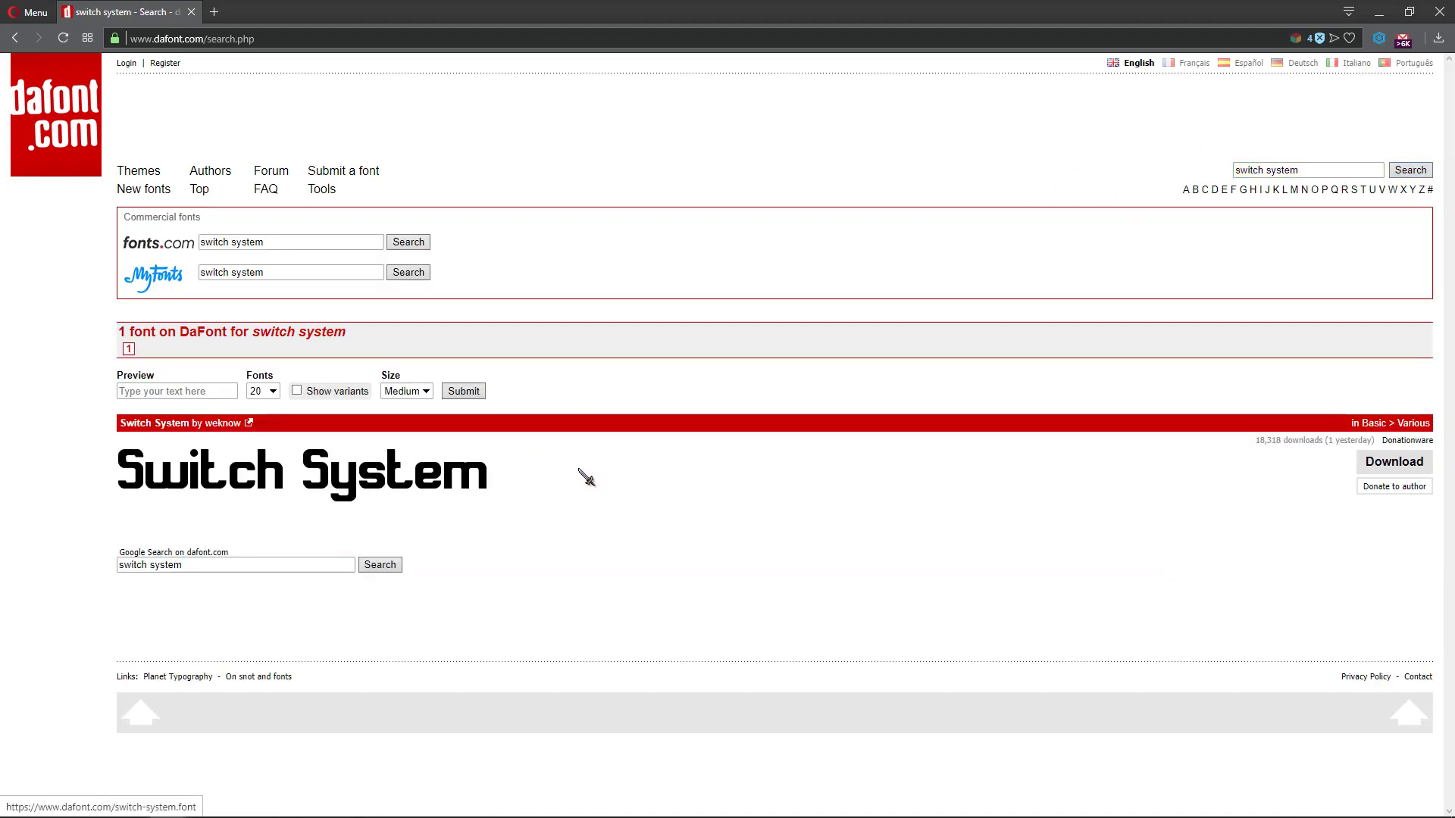
left_click(270, 9)
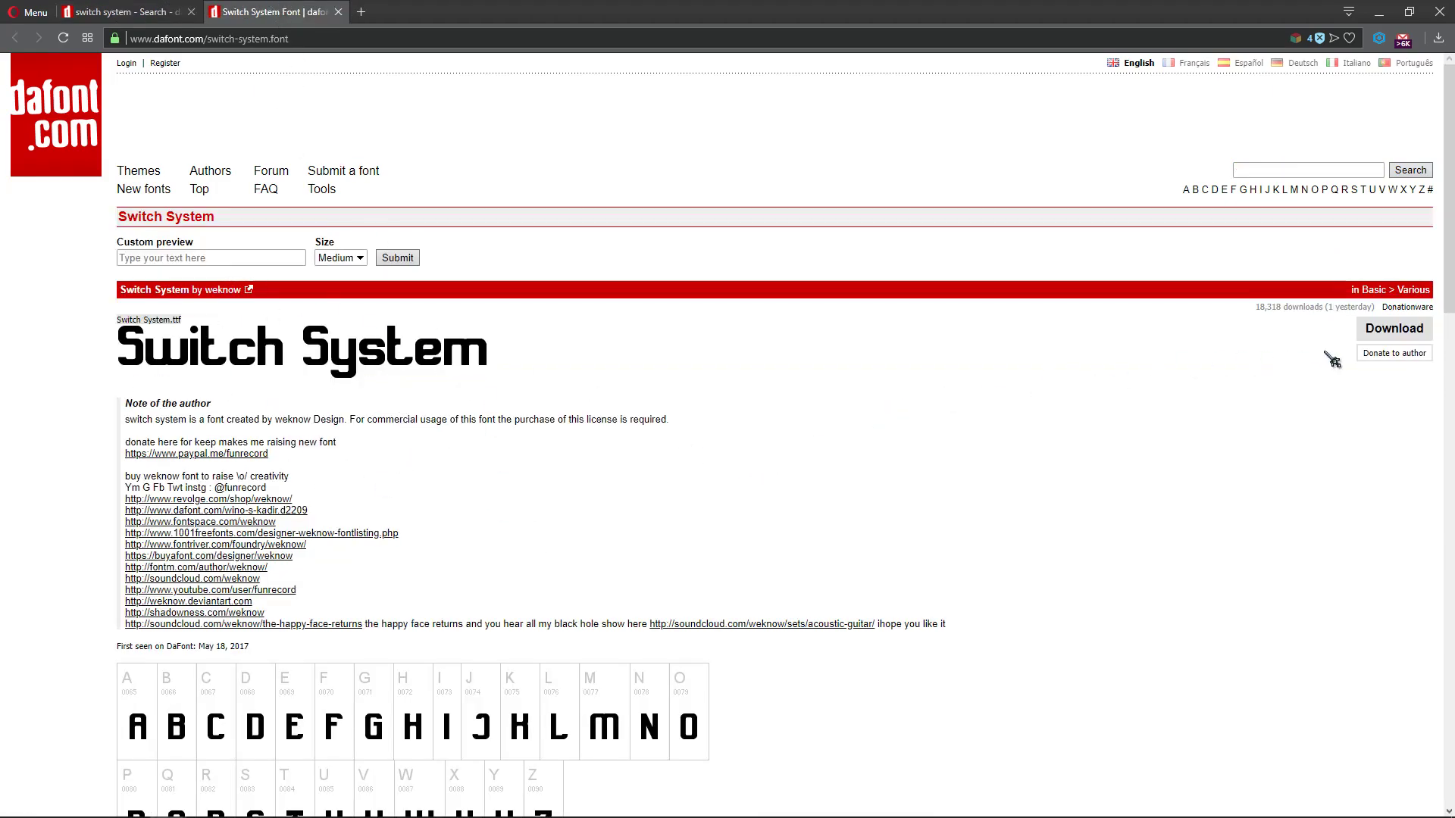
- Download the Switch System font and copy switch_system.zip from Downloads into the ghostingmod resource folder
left_click(1375, 341)
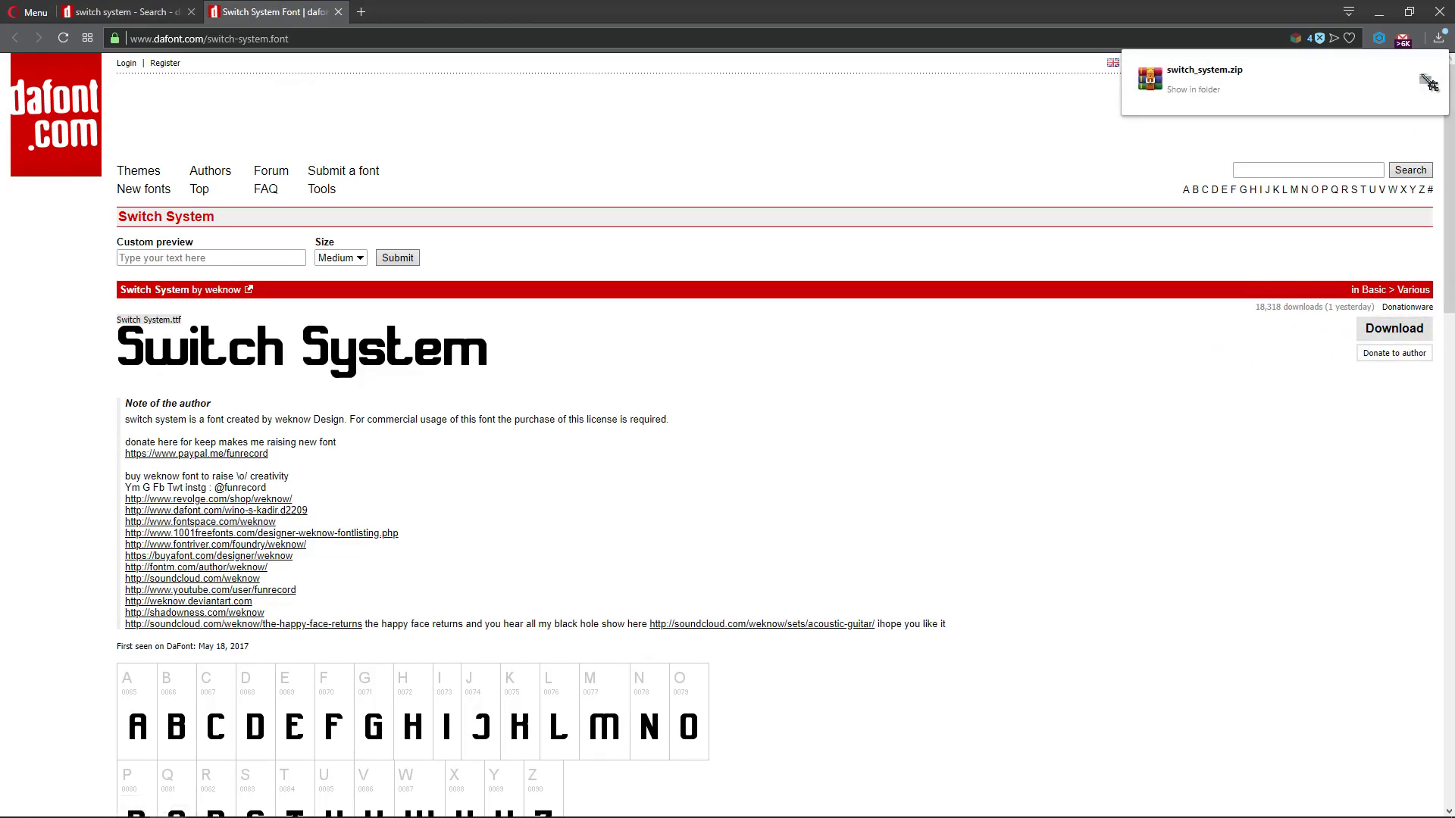
left_click(1429, 85)
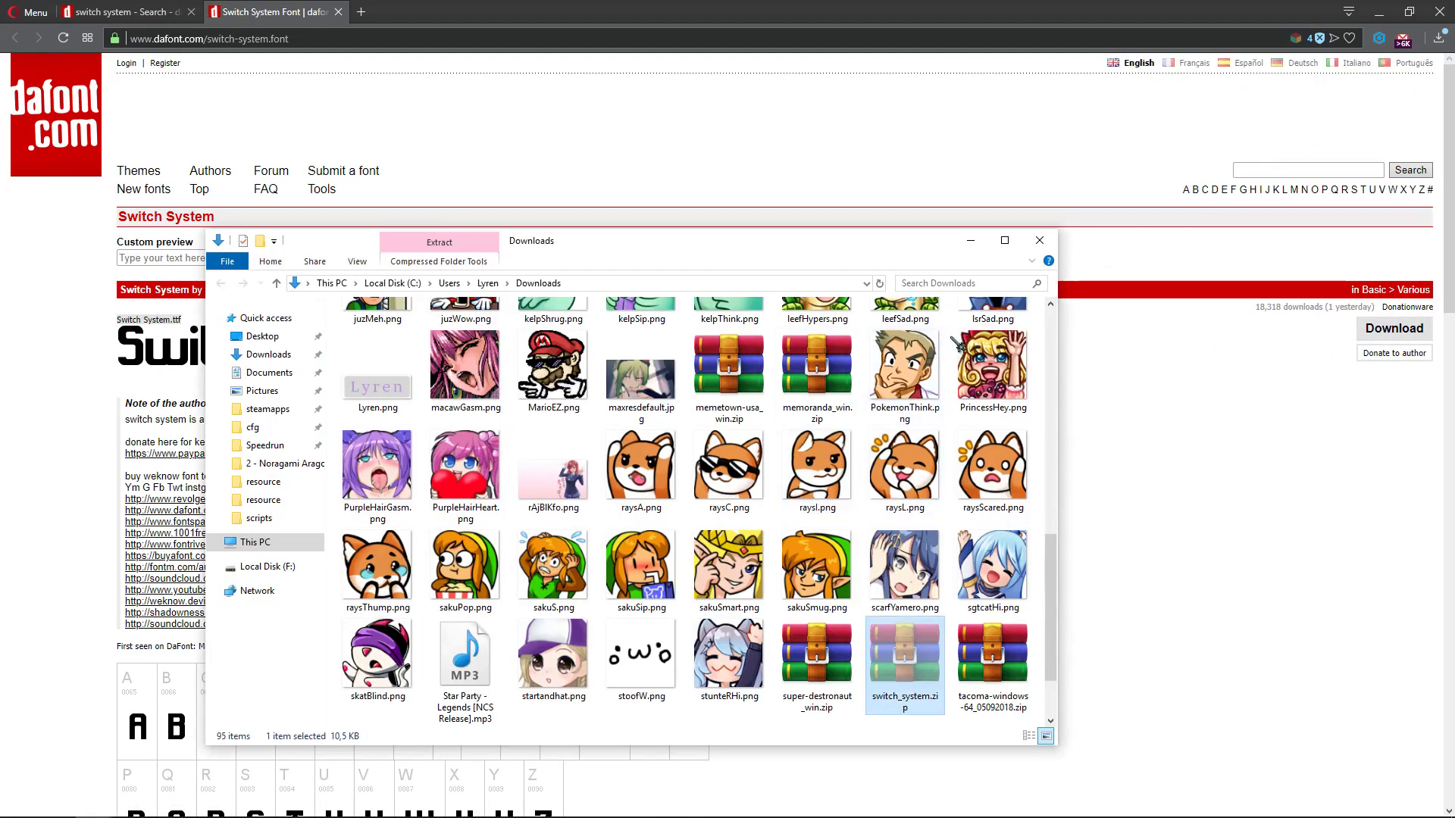
left_click(970, 241)
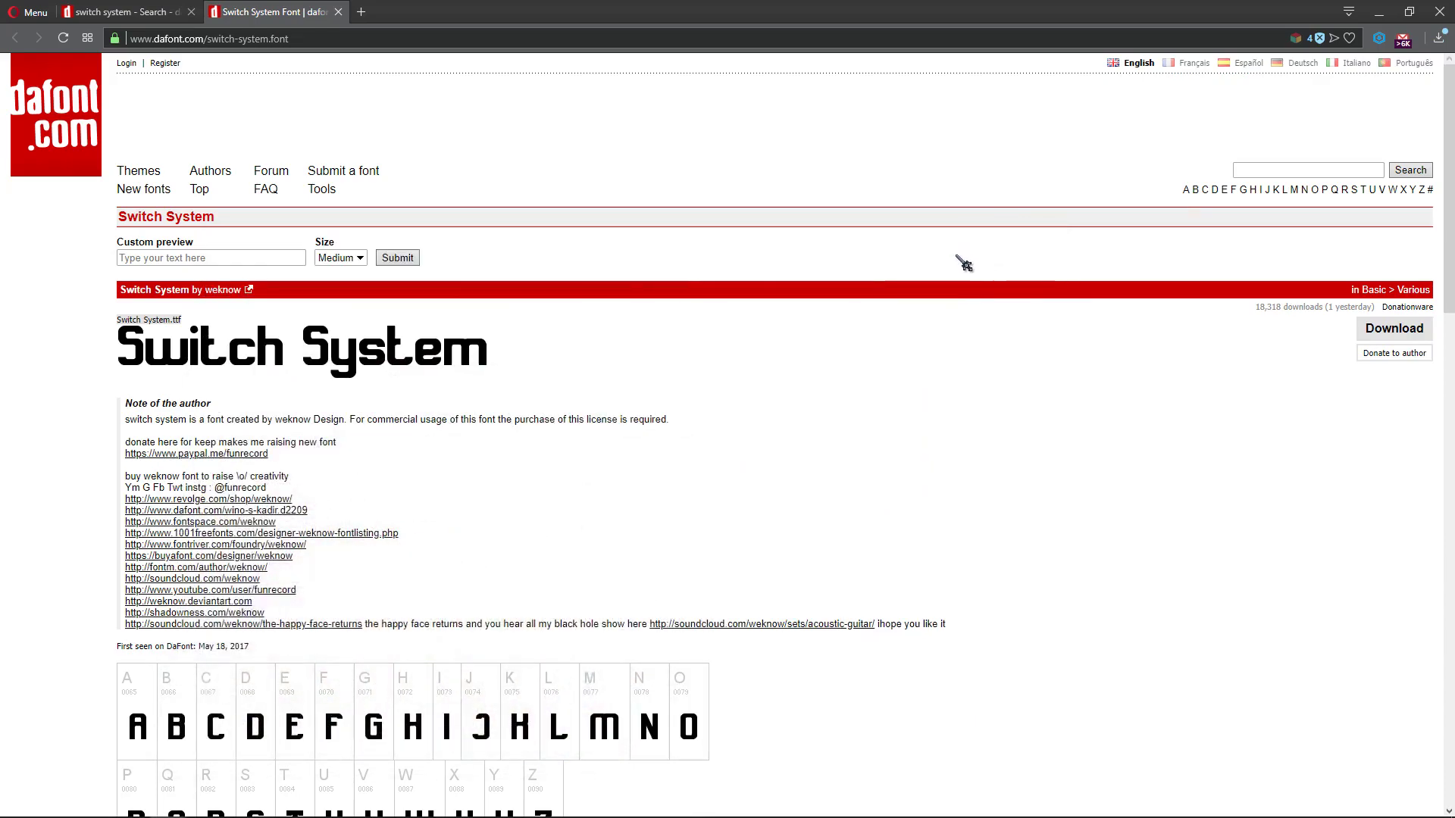
key("alt+Tab")
left_click(805, 287)
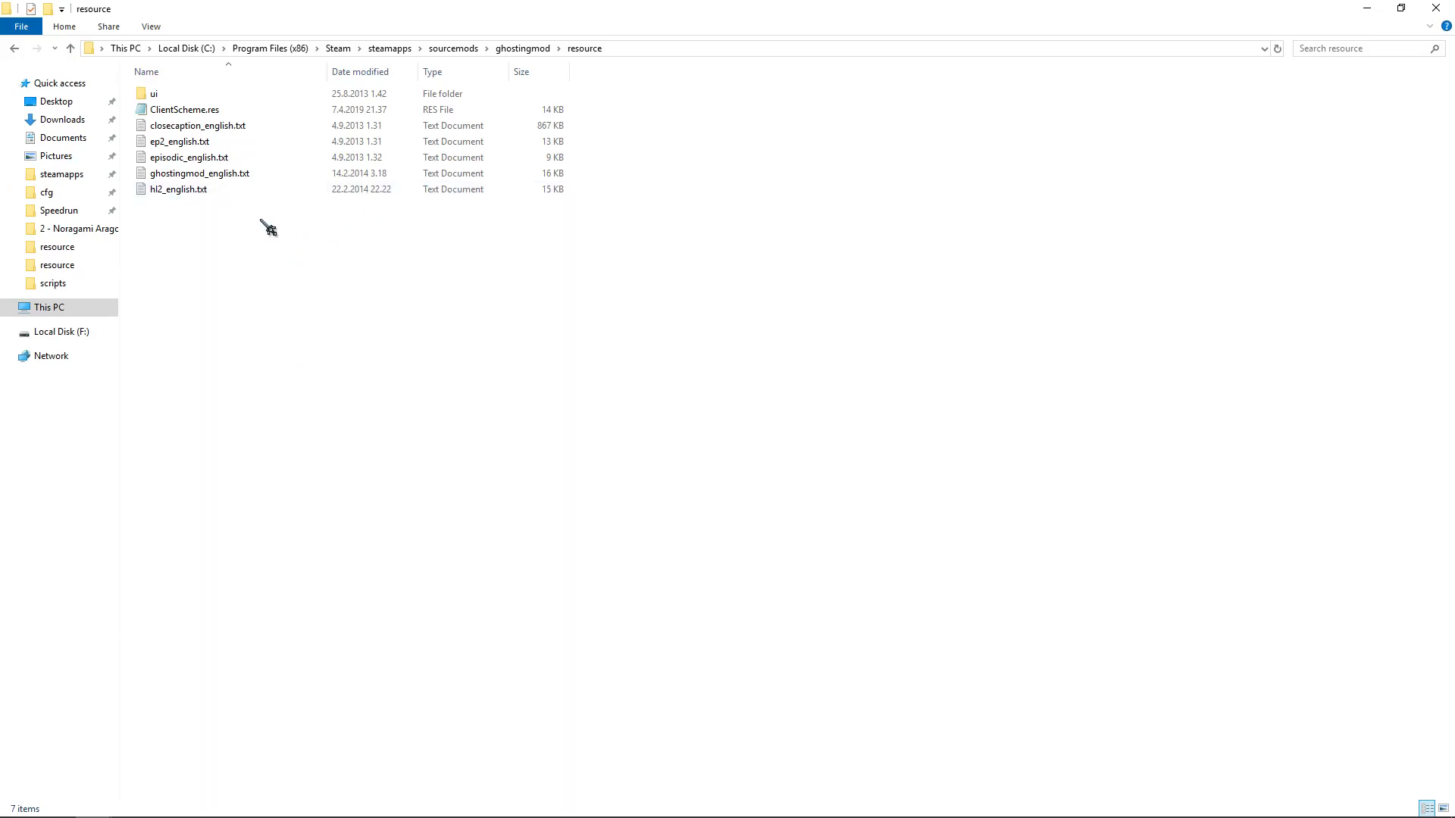
key("ctrl+v")
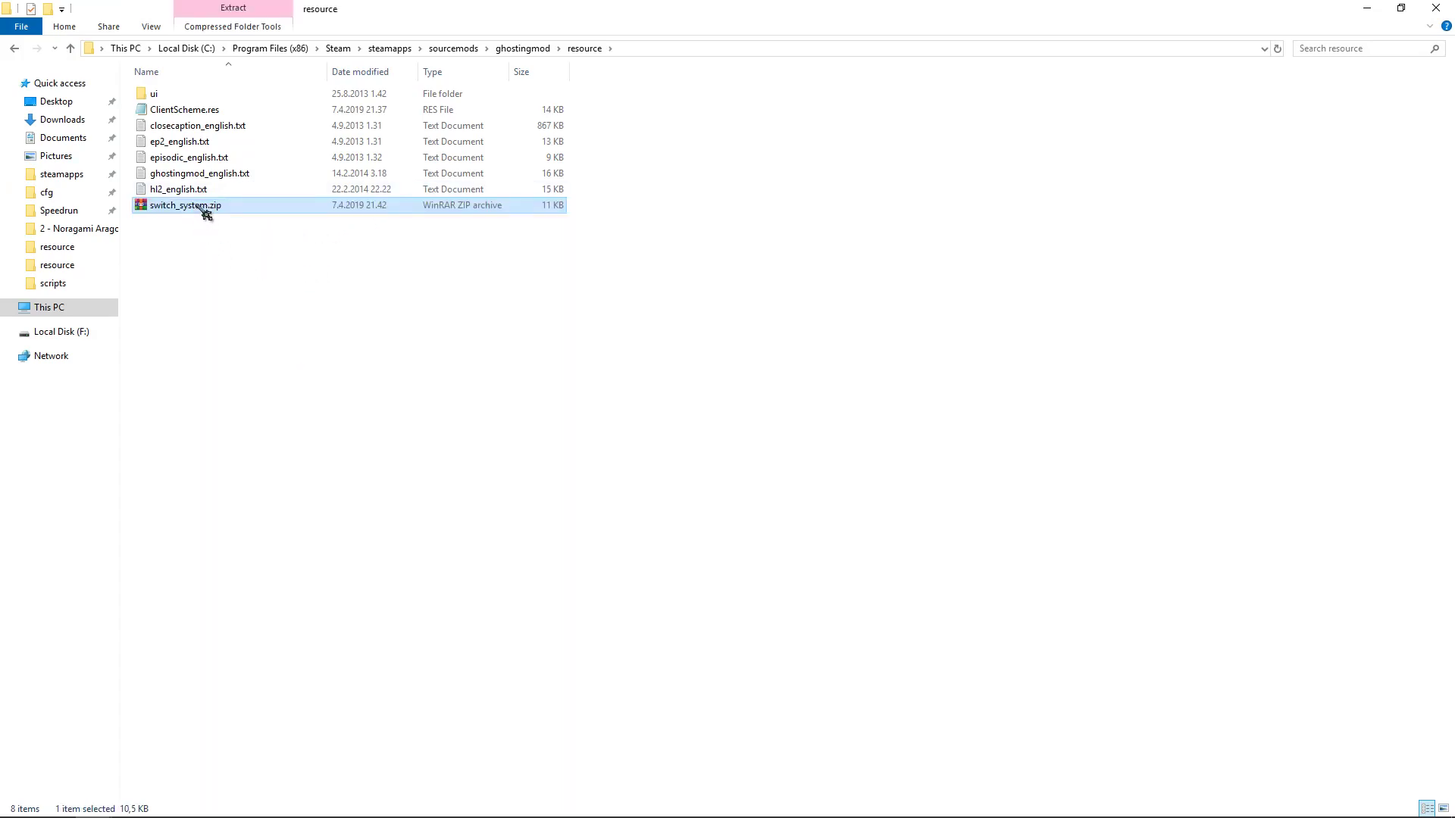
- Extract Switch System.ttf from switch_system.zip into the resource folder and remove the archive
double_click(344, 212)
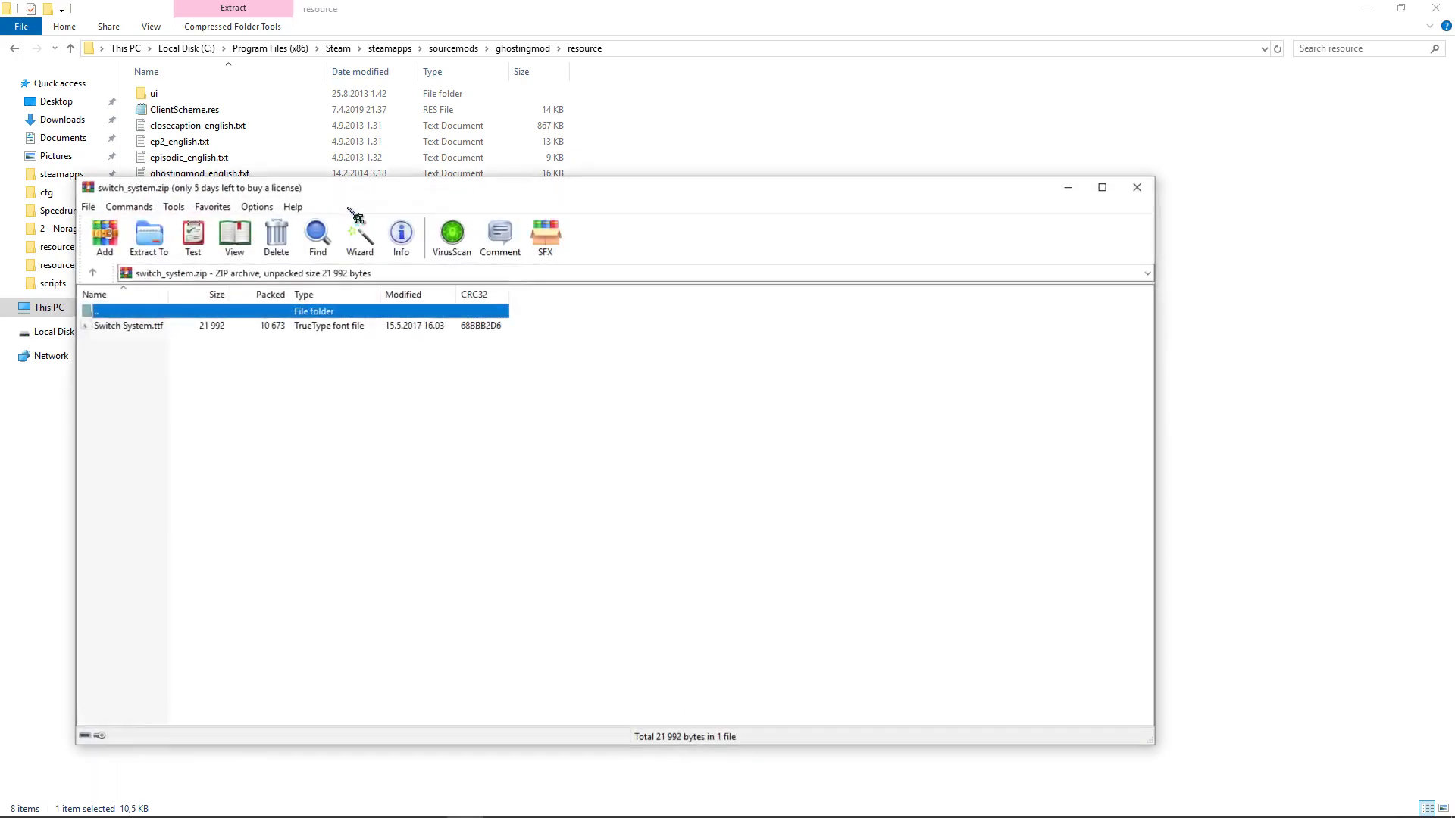
left_click(1140, 199)
right_click(217, 218)
left_click(265, 261)
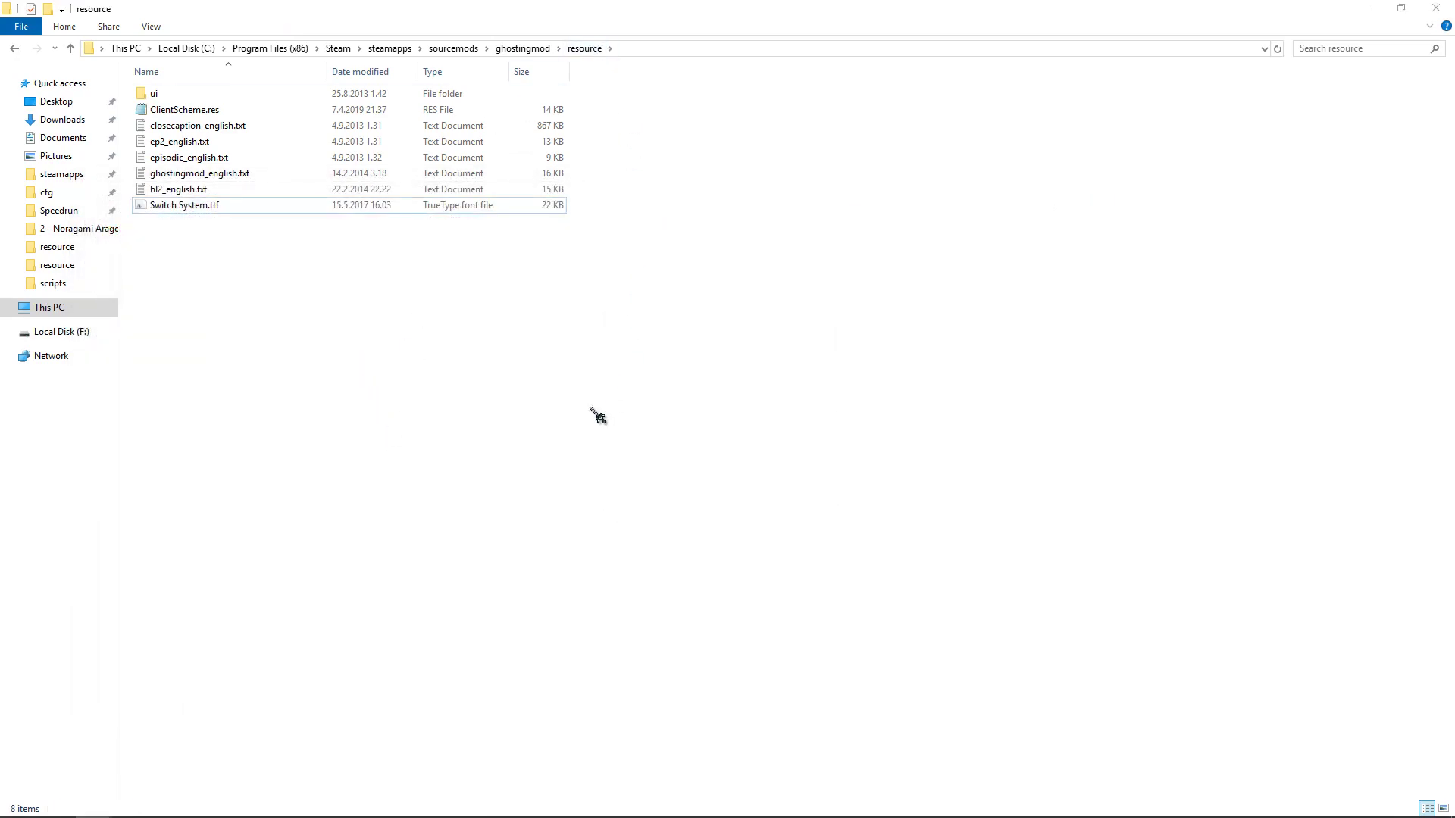
- Preview Switch System.ttf to check its font name and close the preview
left_click(204, 209)
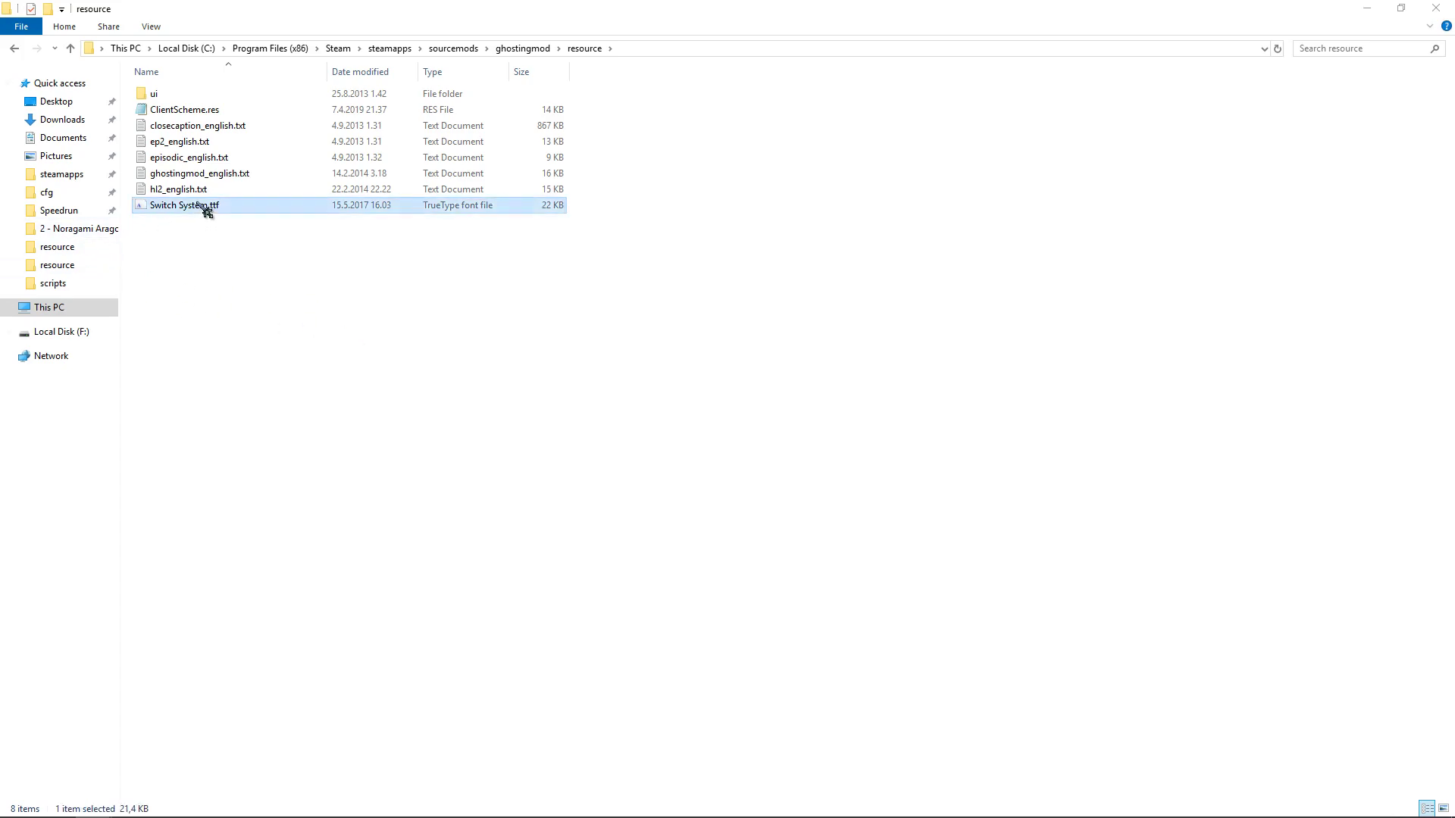
left_click(197, 260)
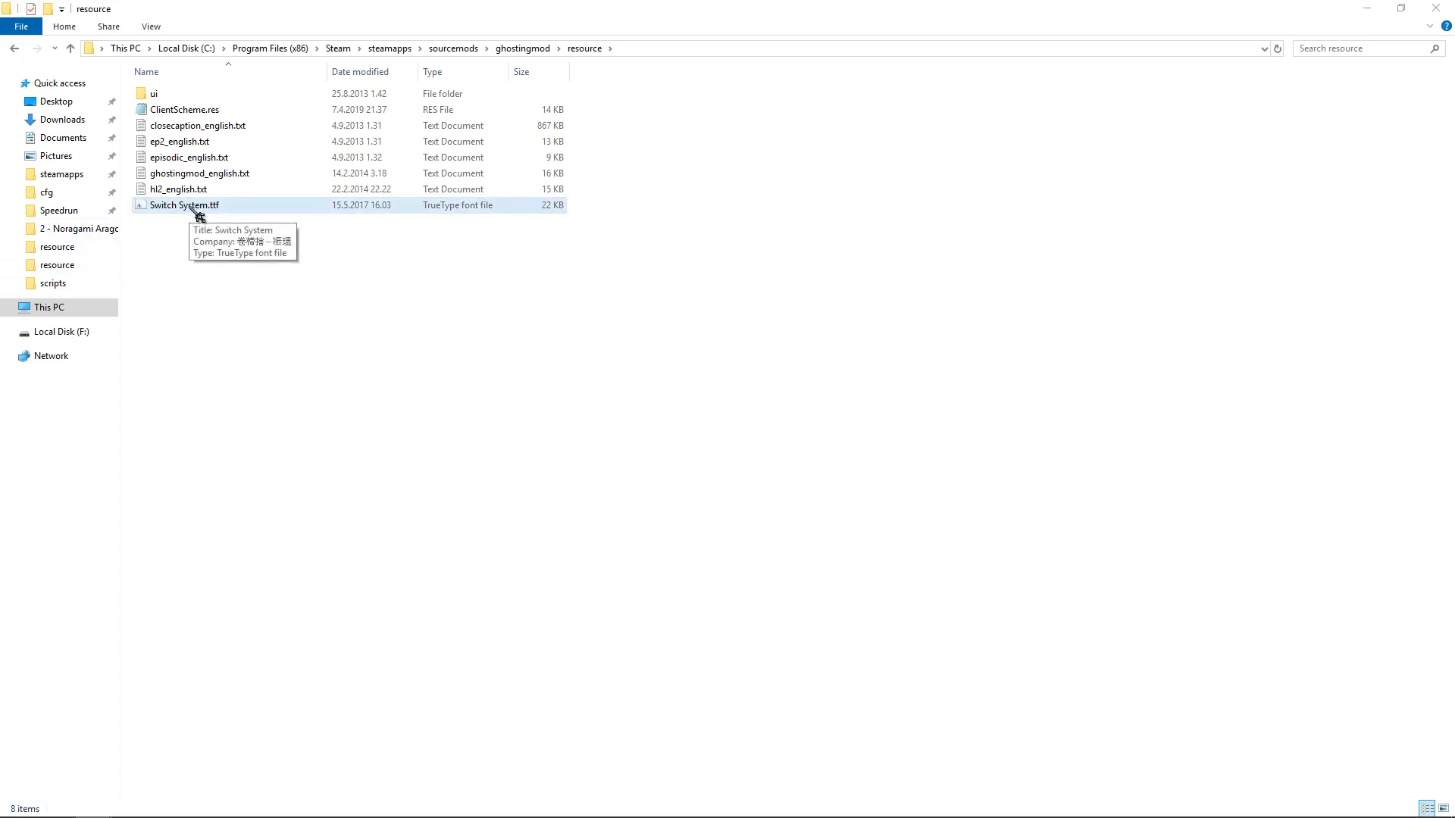
right_click(197, 209)
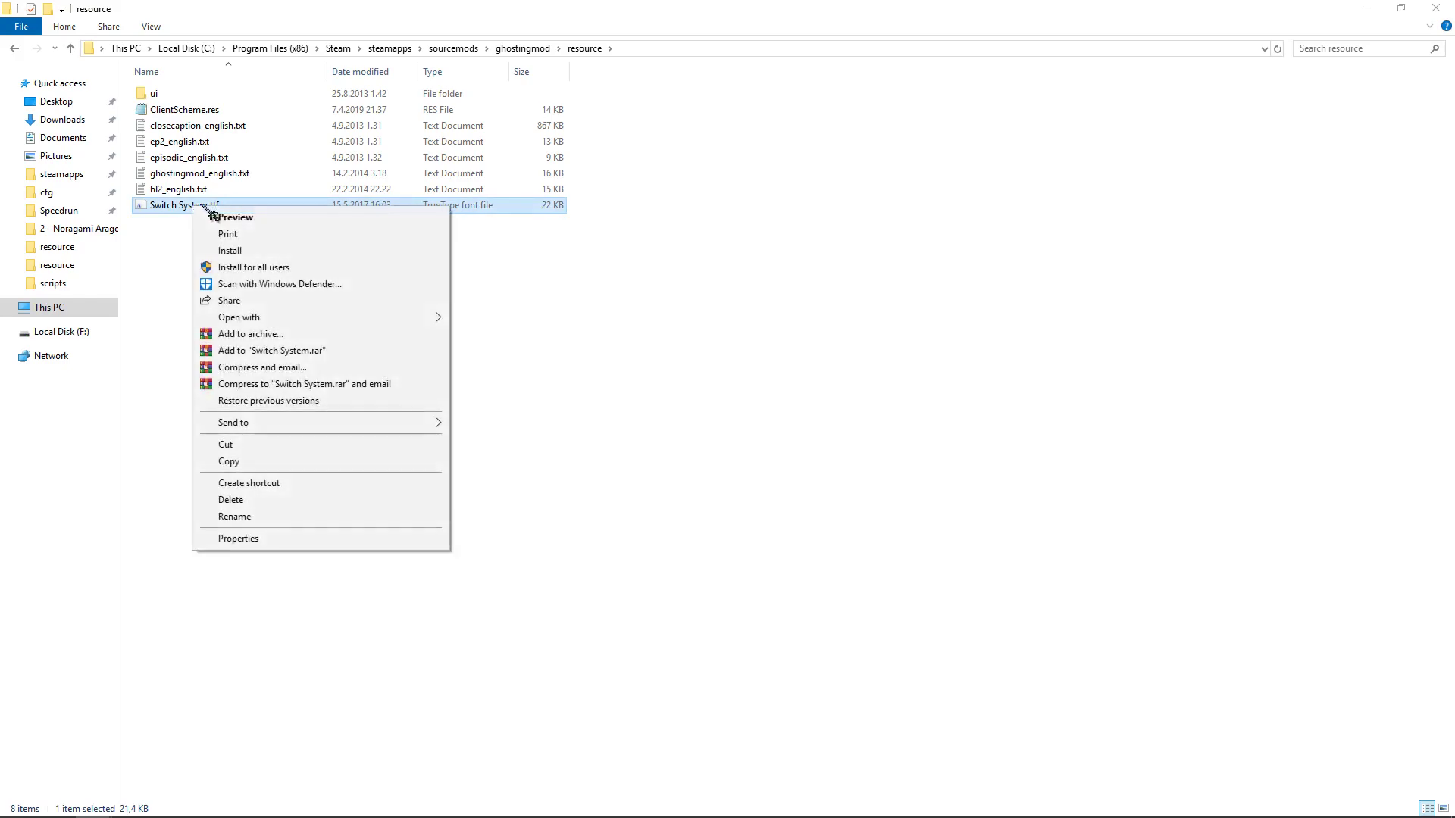
left_click(250, 220)
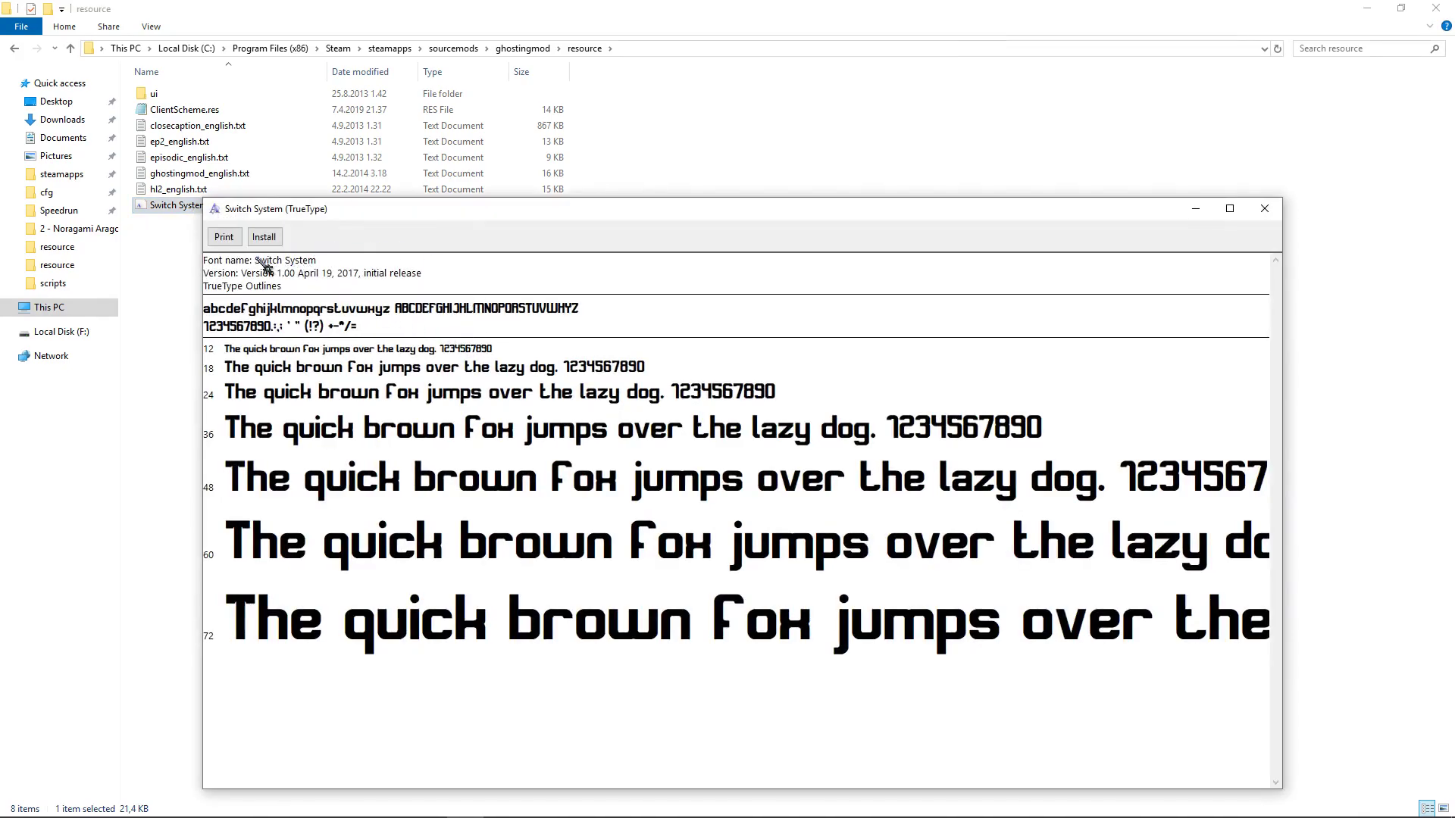
double_click(201, 208)
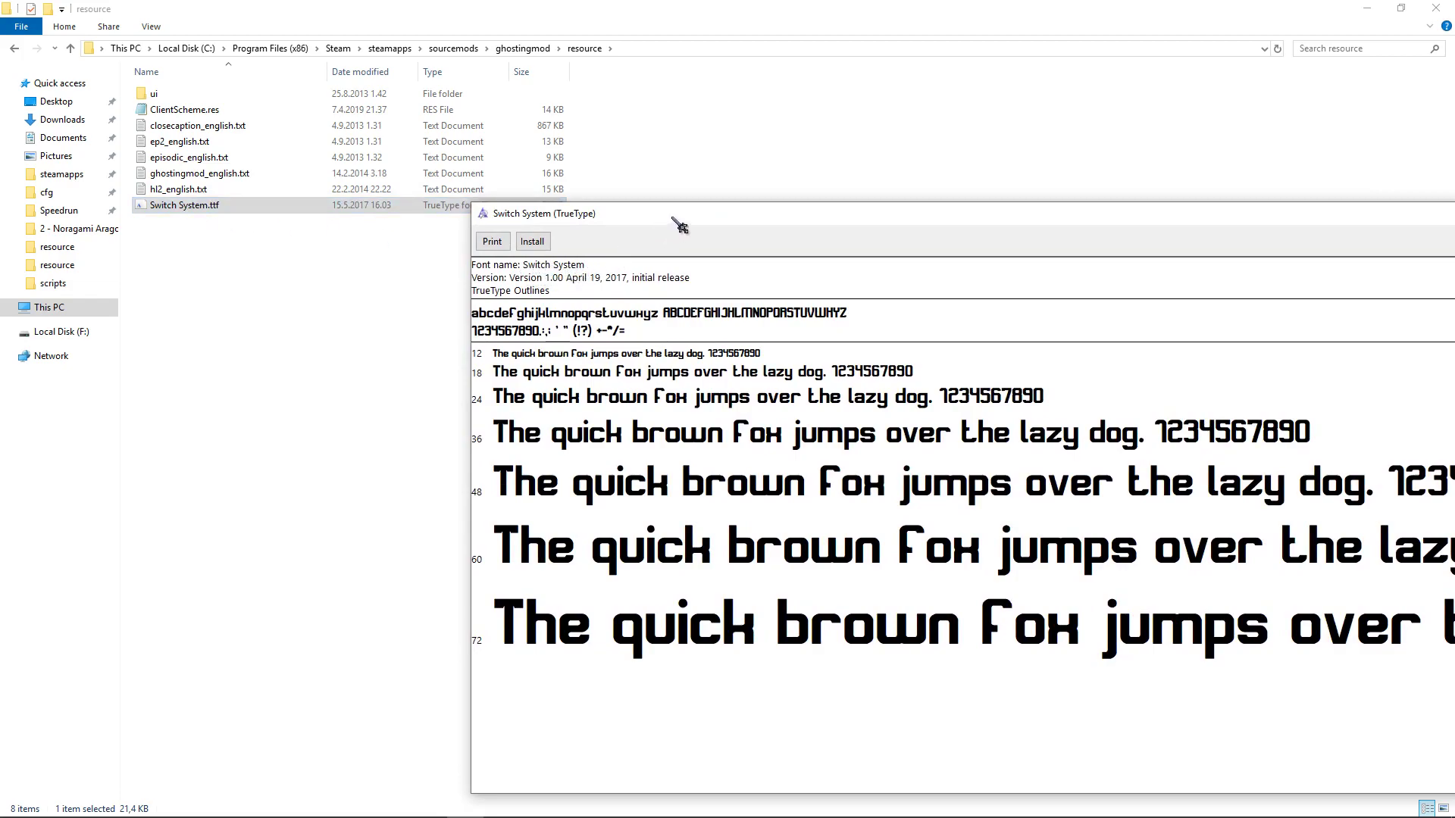
left_click(1052, 197)
left_click(1003, 231)
- Replace every "Candara Light" with "Switch System" in ClientScheme.res, save the file and close it
double_click(196, 114)
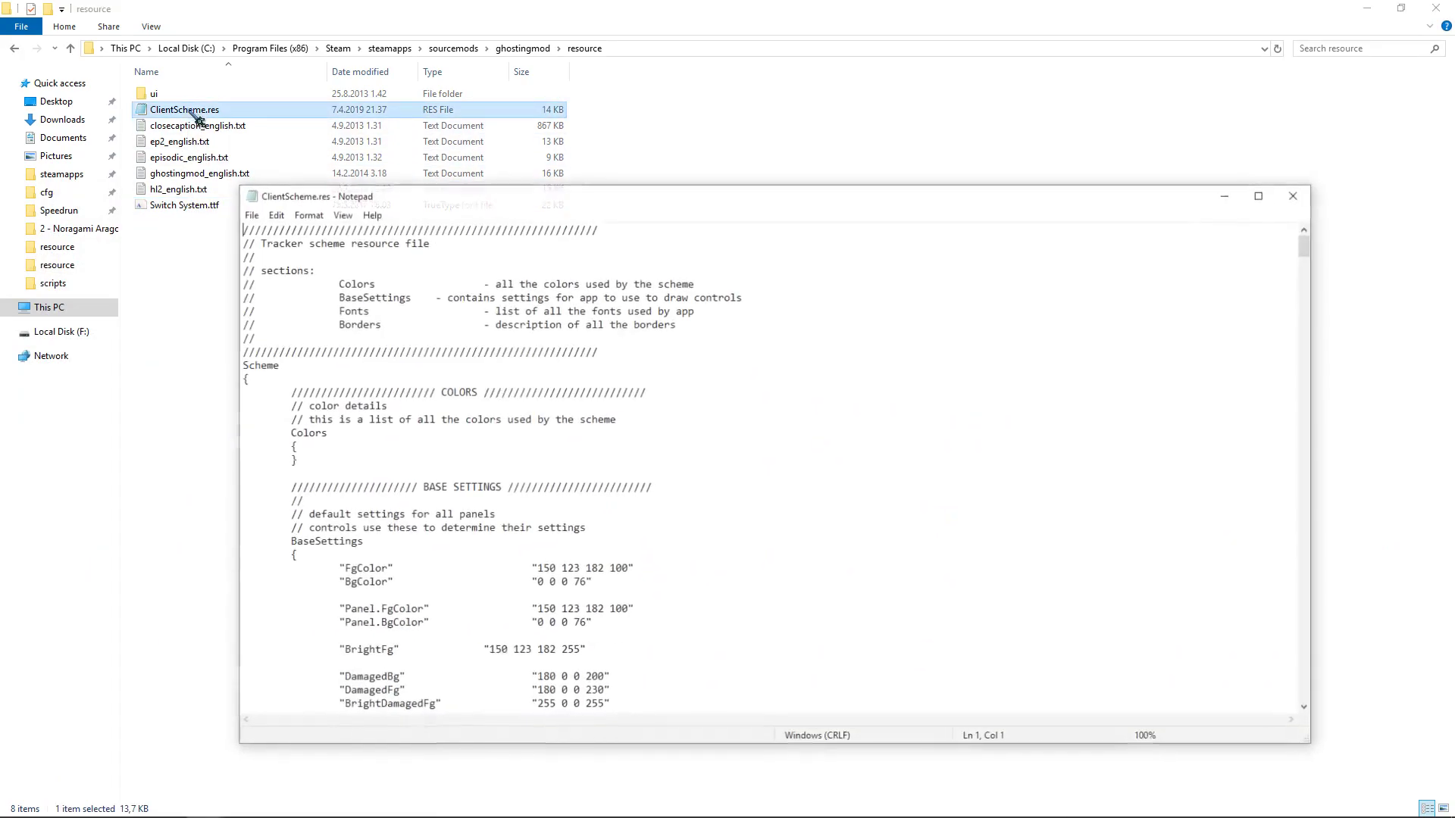
scroll(557, 359, "down", 20)
scroll(560, 360, "down", 15)
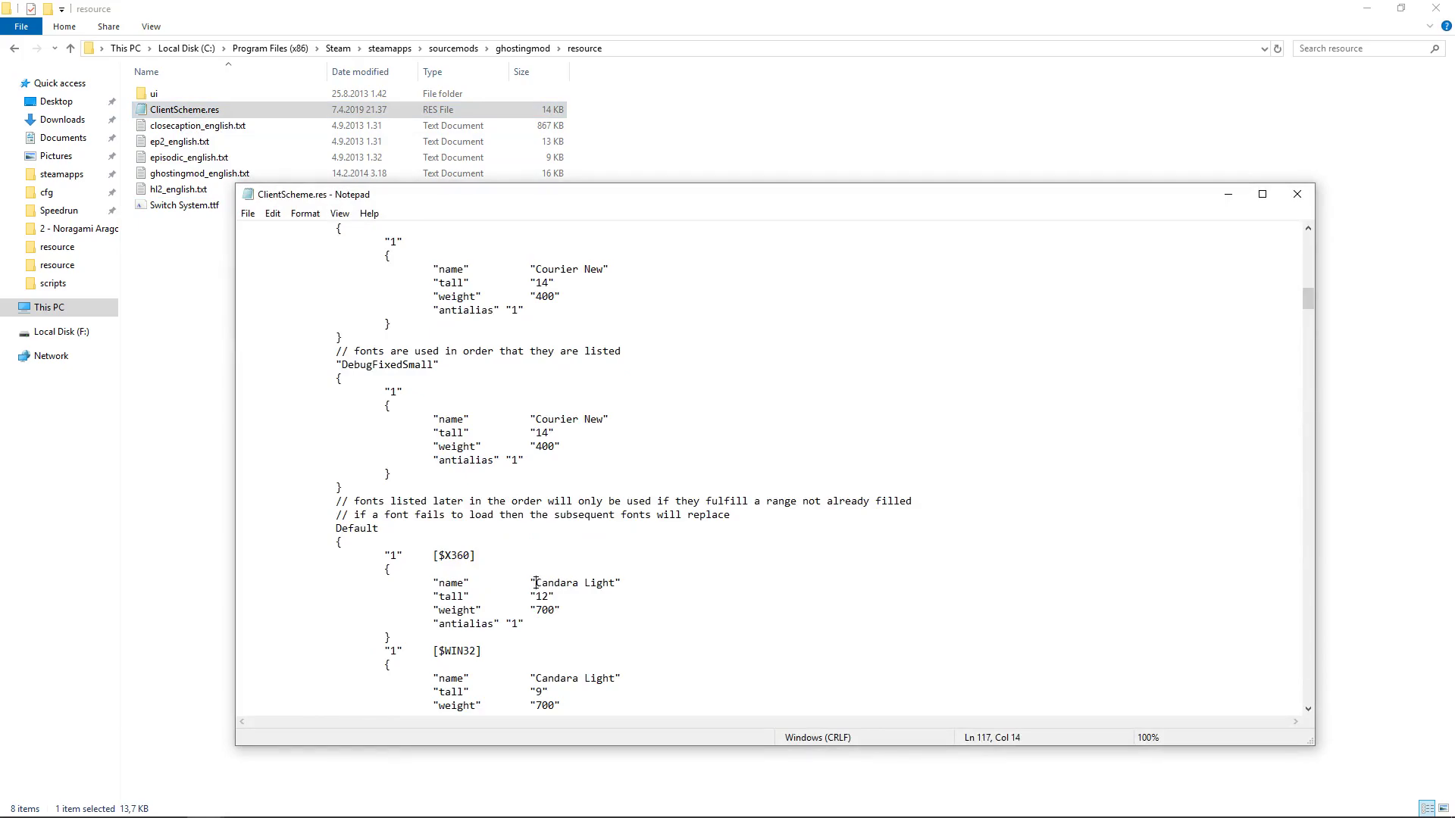
key("ctrl+h")
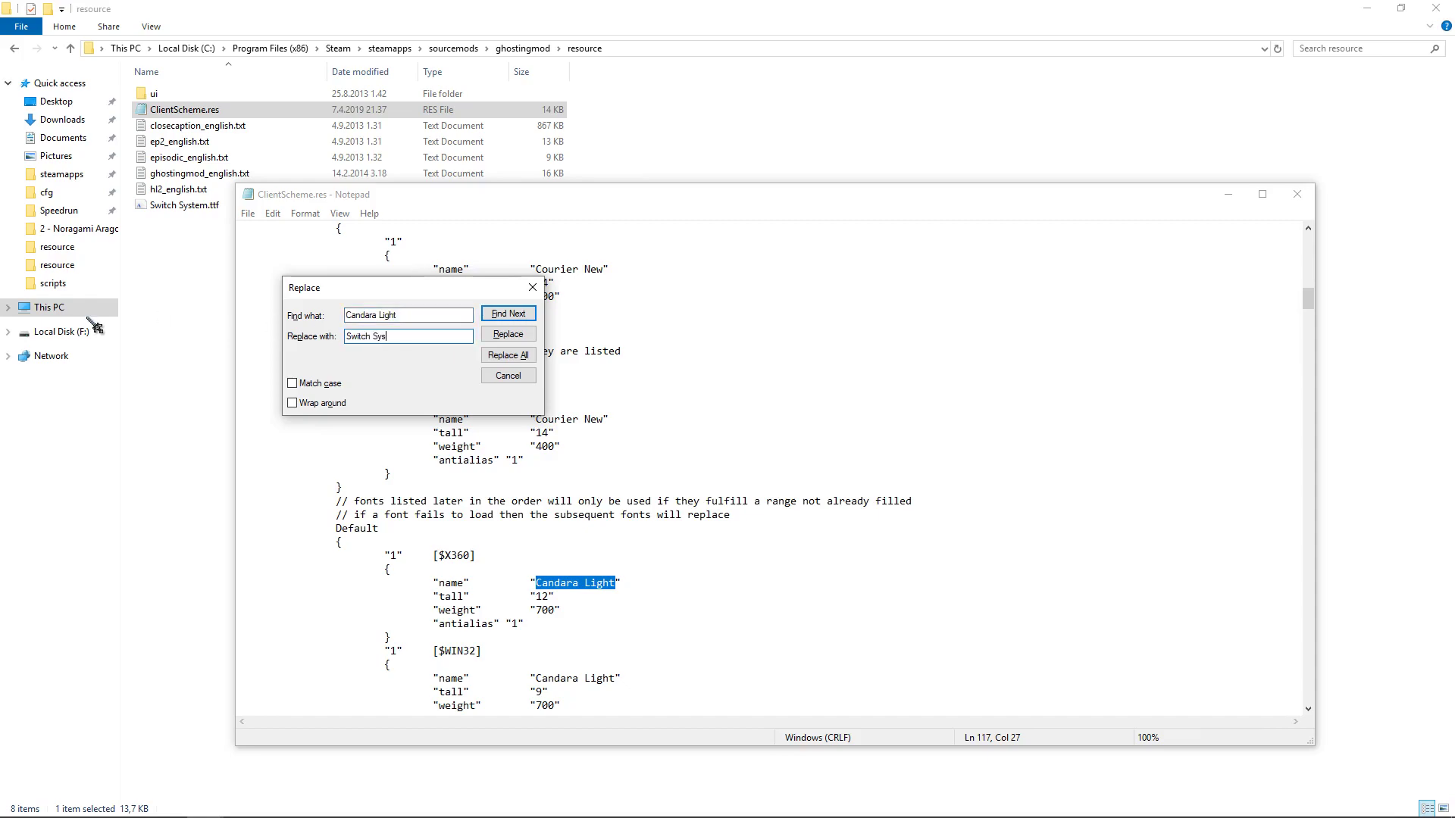
left_click(508, 356)
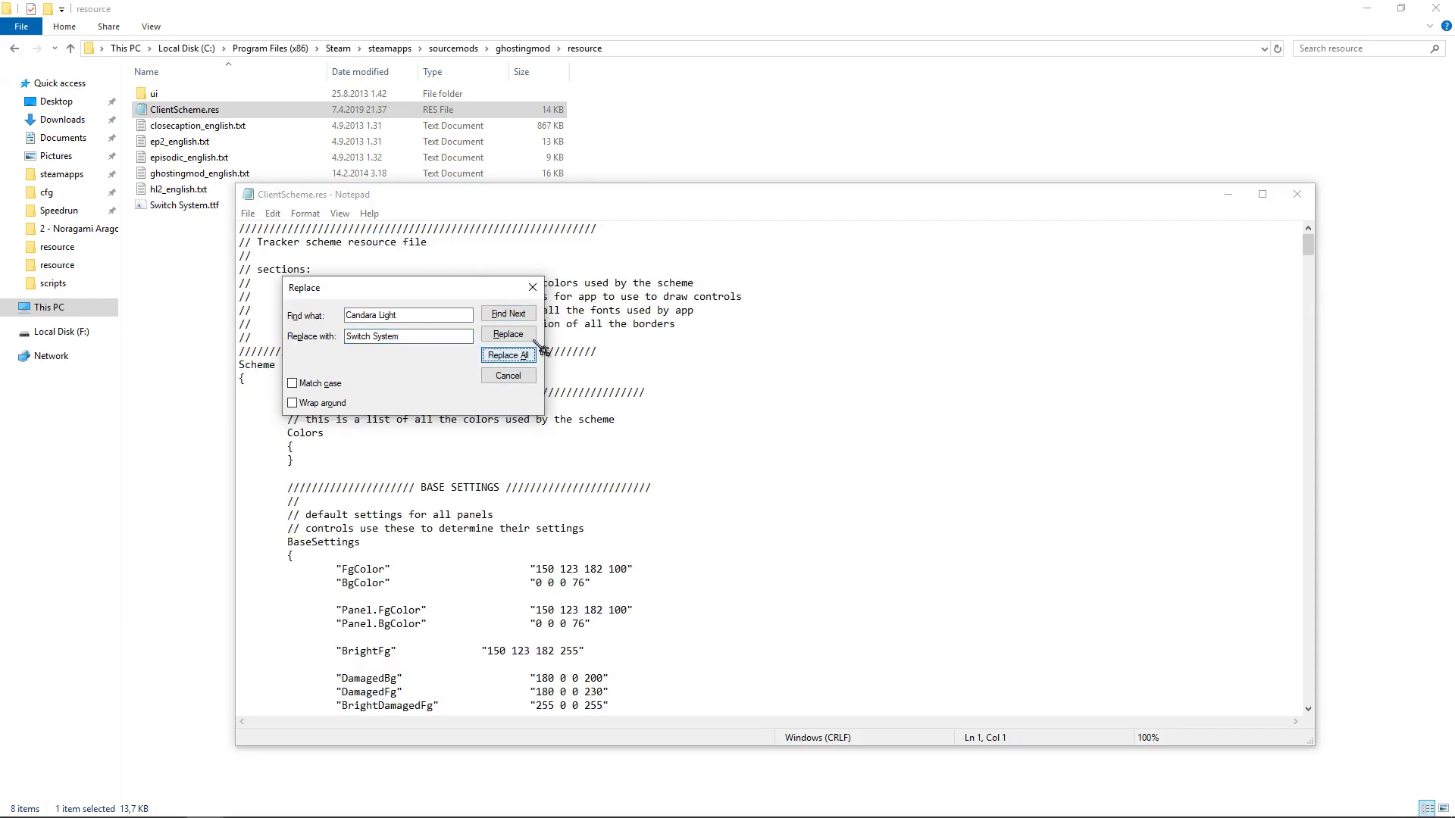
scroll(523, 349, "down", 10)
left_click(533, 287)
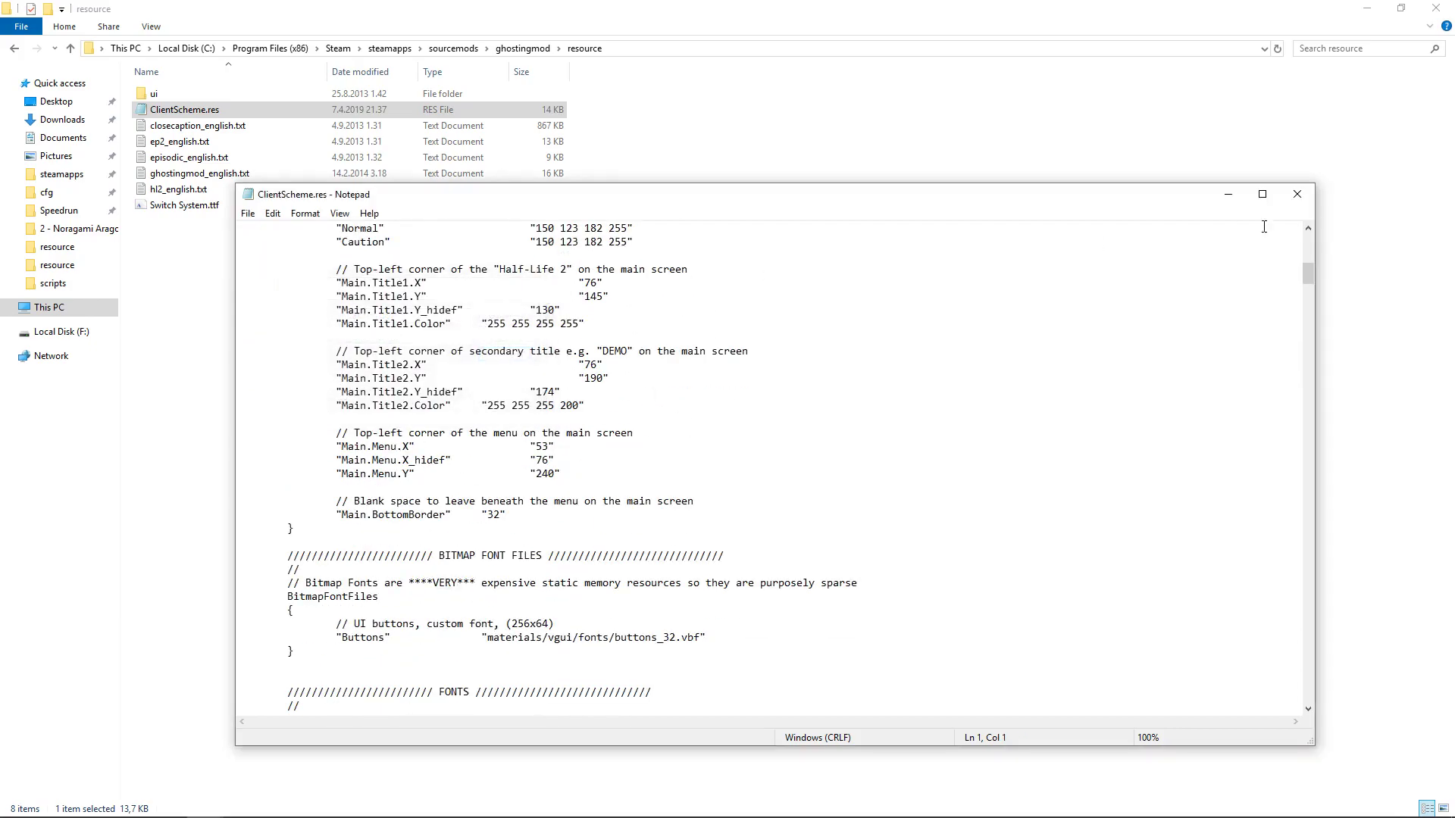
left_click(1298, 195)
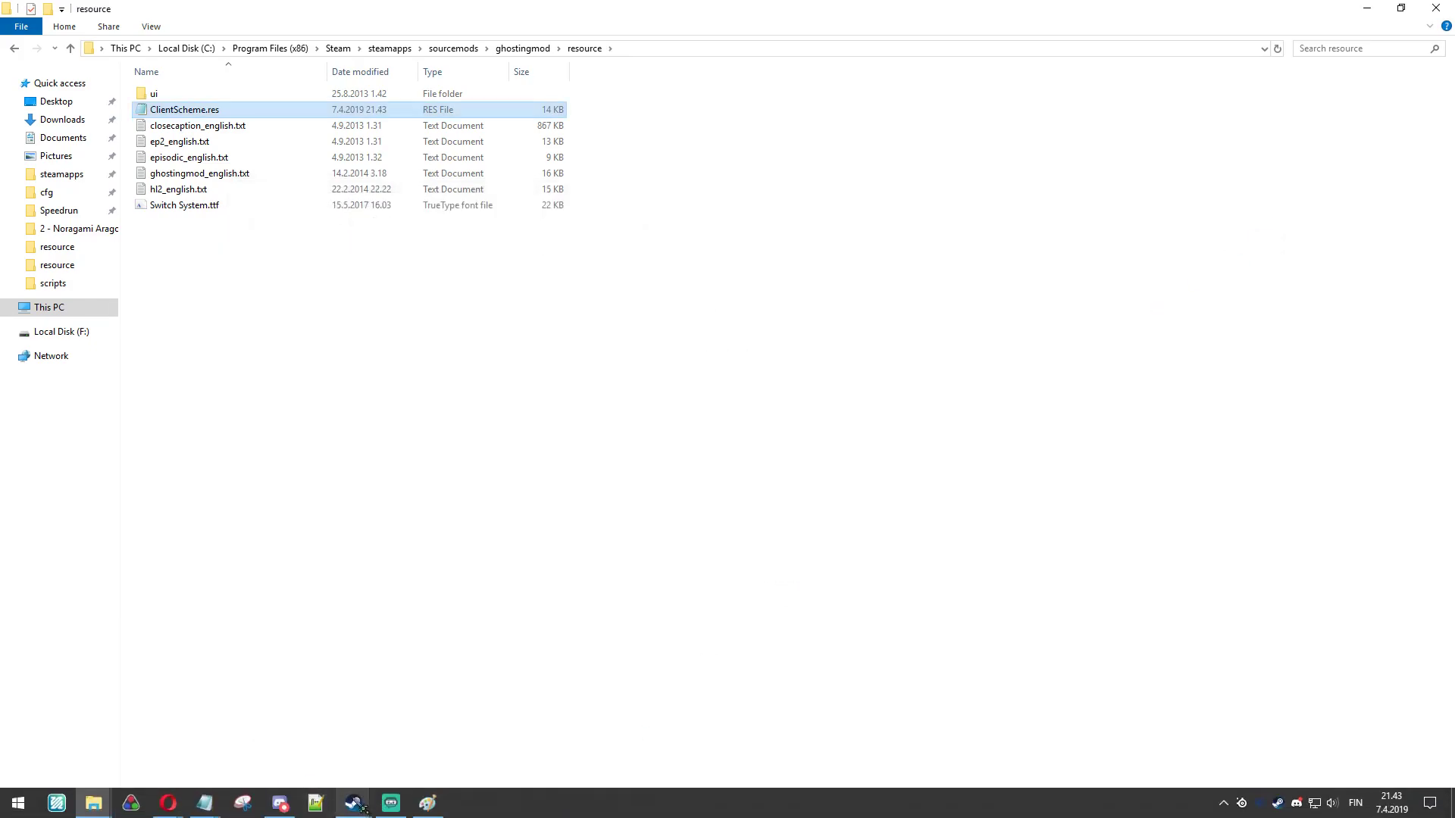
- Launch the ghosting mod through Steam to test the new HUD font
right_click(353, 803)
left_click(590, 596)
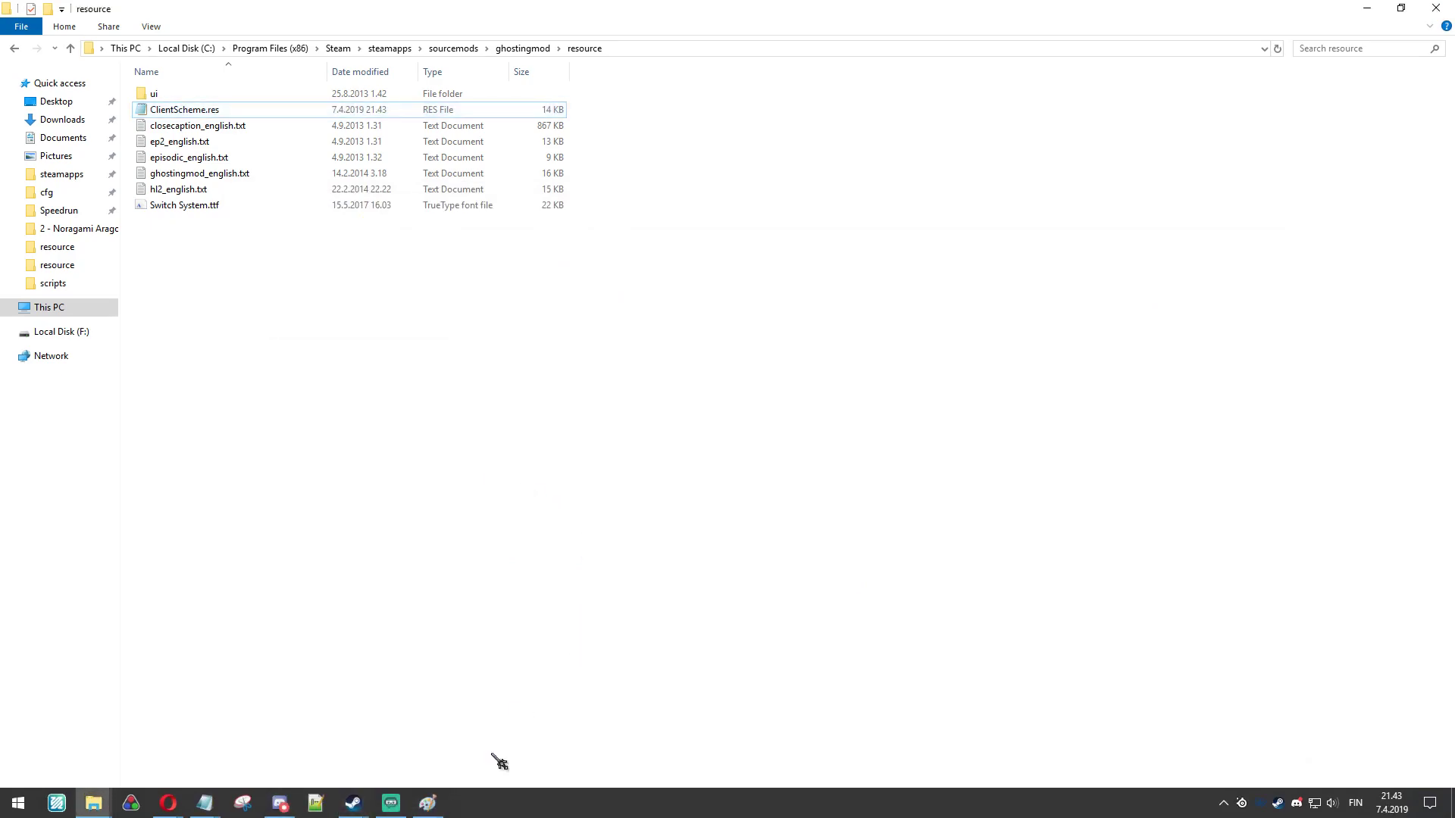
right_click(350, 804)
left_click(325, 513)
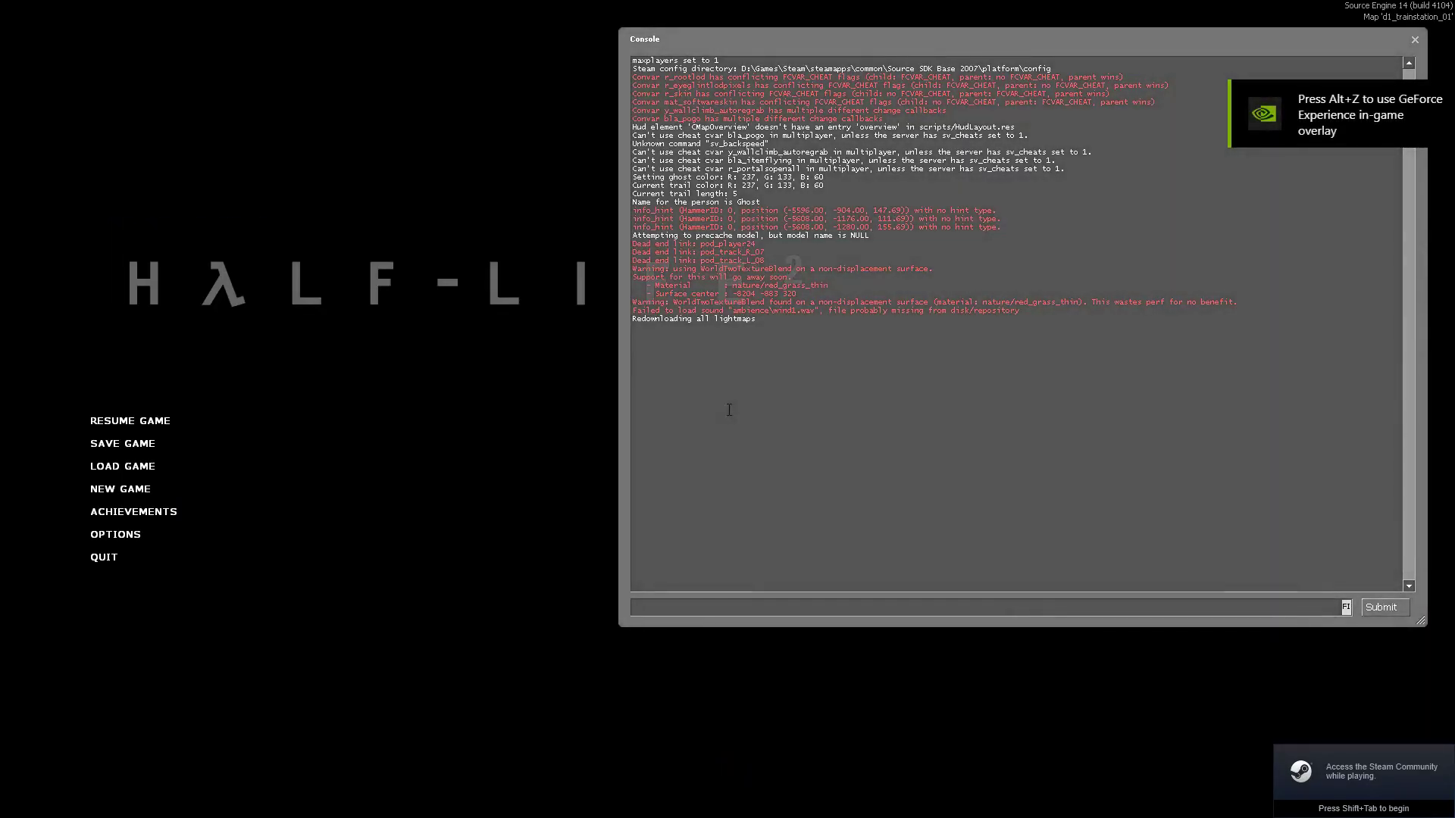
- Enable sv_cheats 1 in the game console and set host_timescale to 5 and back to 1
type("host_tiemescale 5")
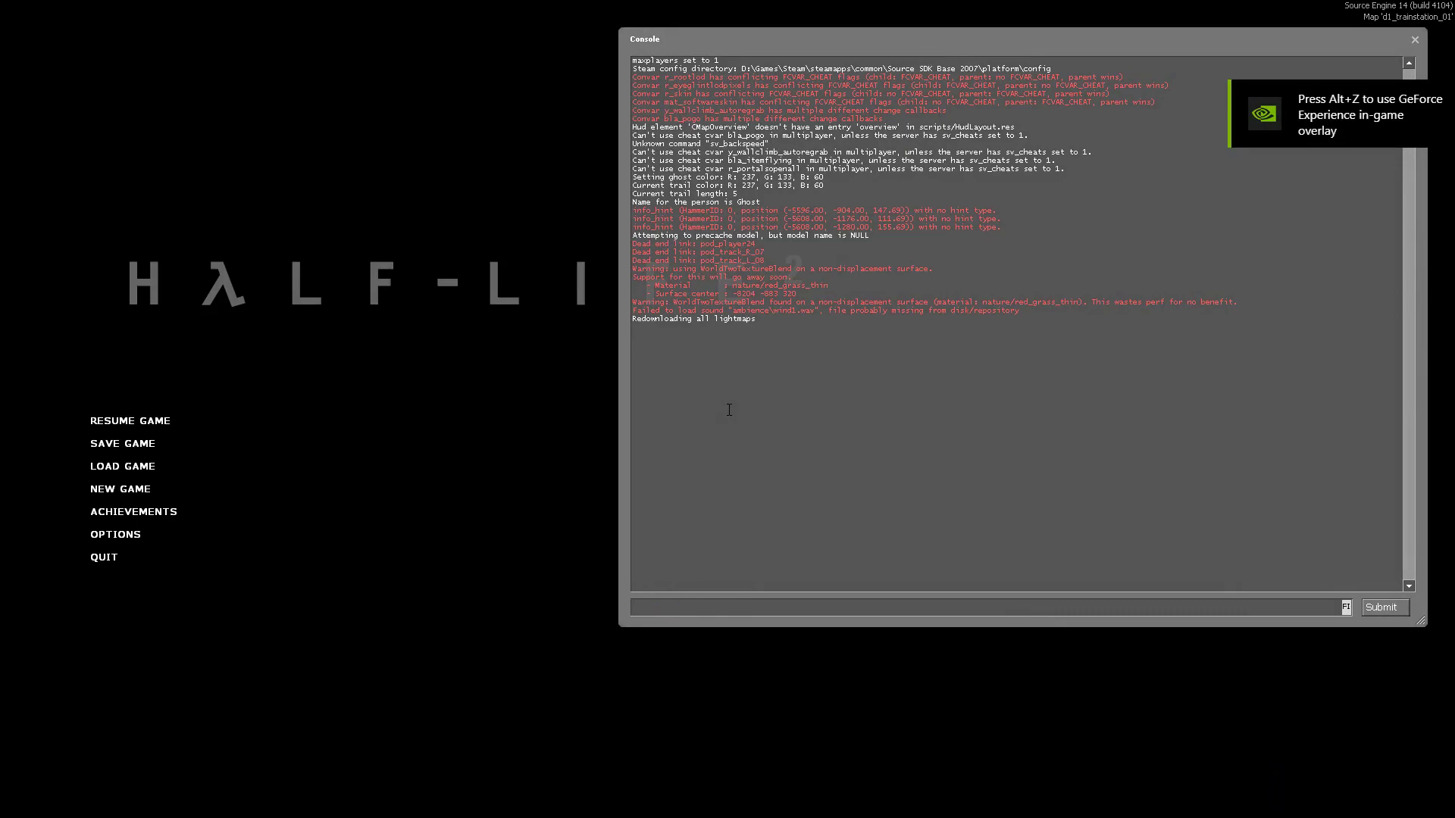
type("sv_cheats")
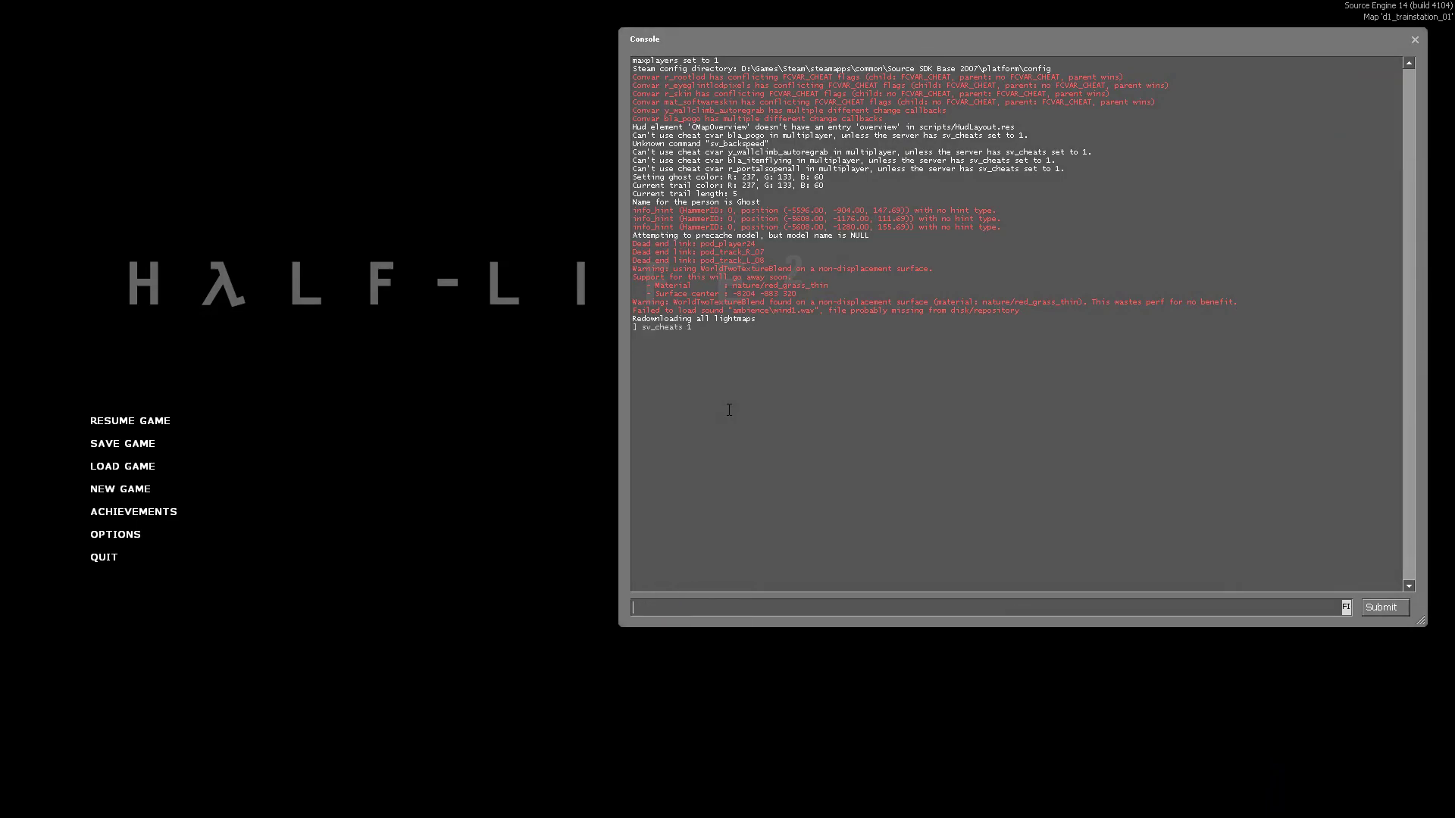
key("Return")
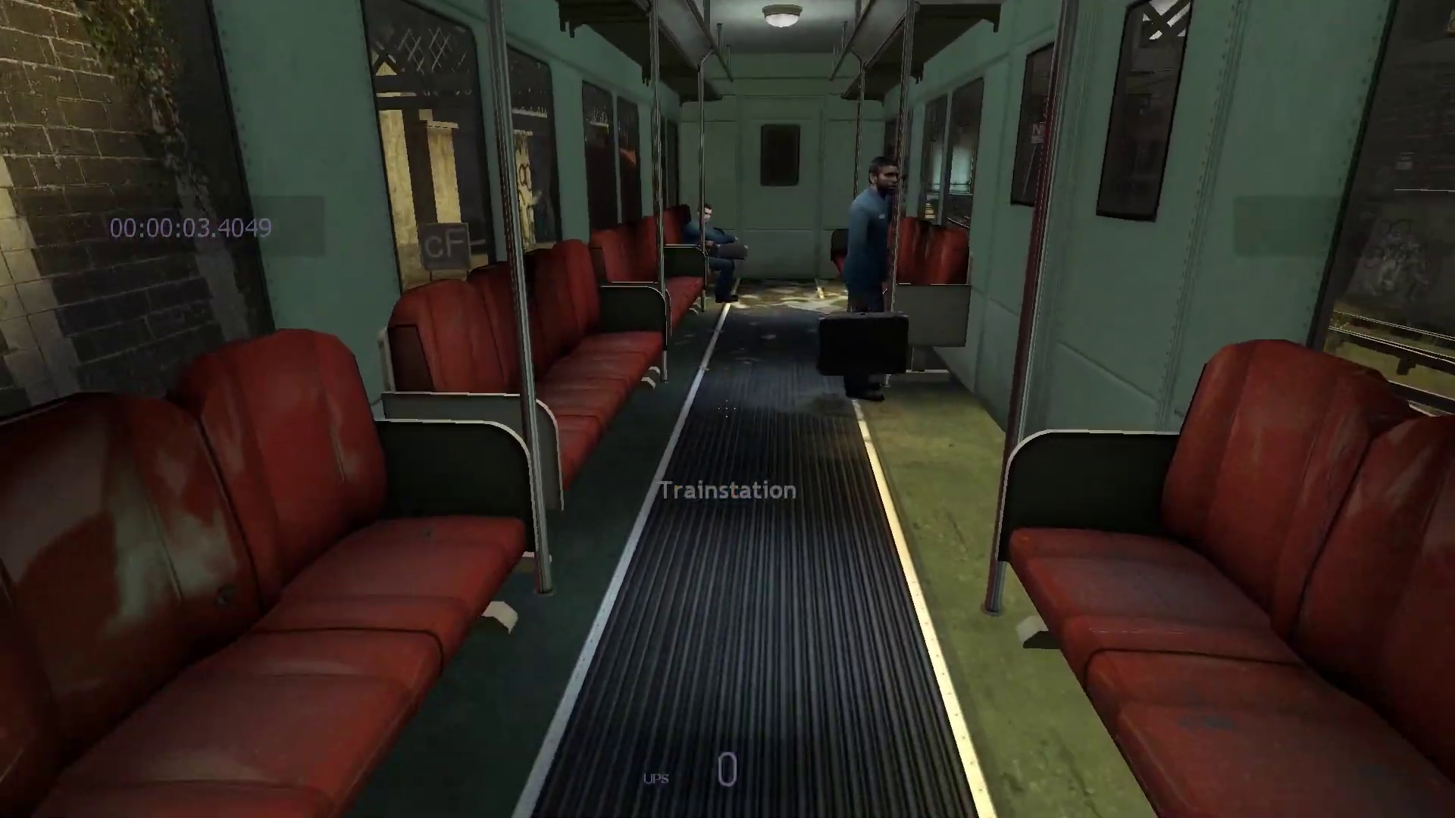
- Load the map d3_c17_10a through the game console
key("w")
key("w")
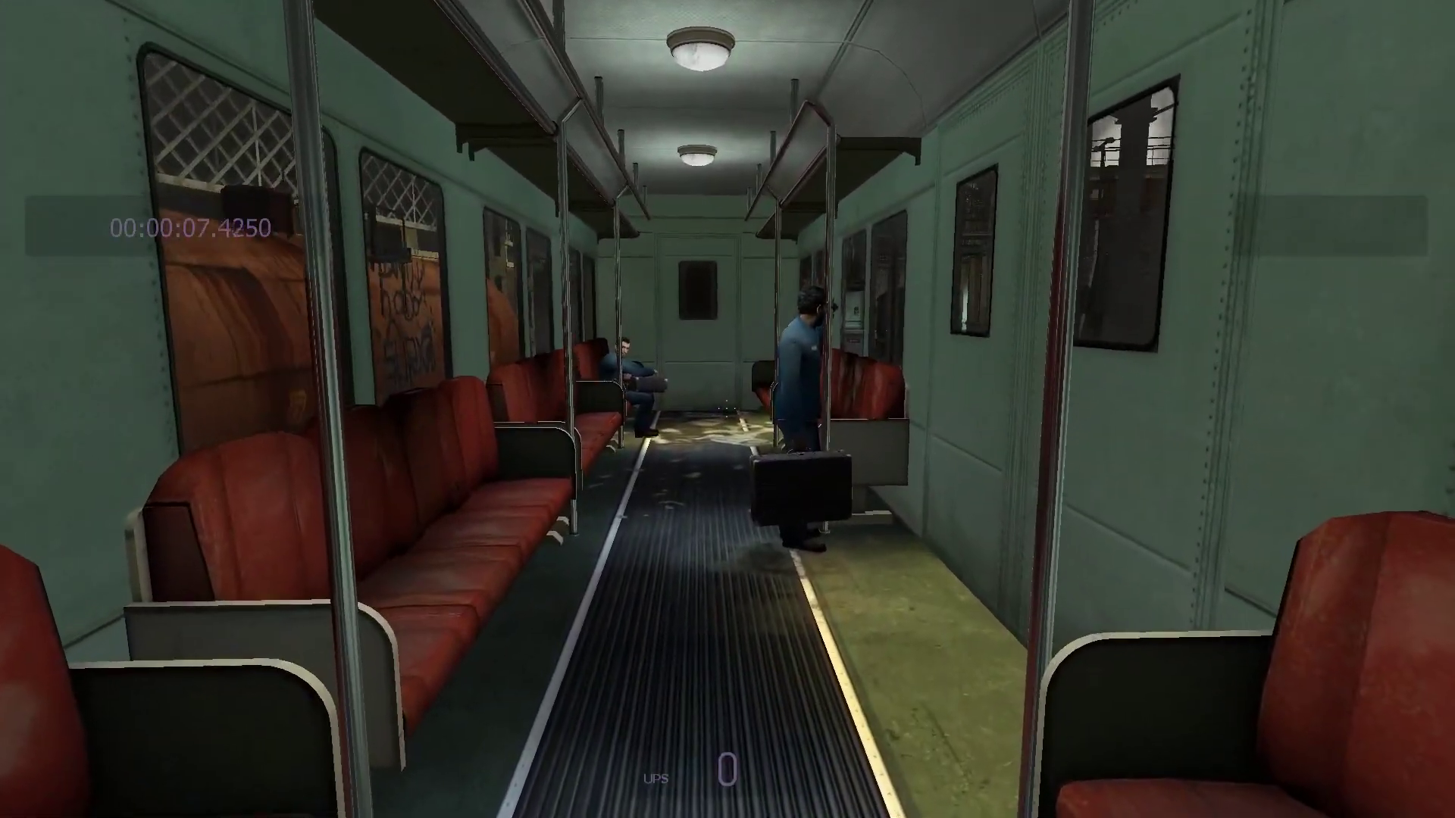
key("grave")
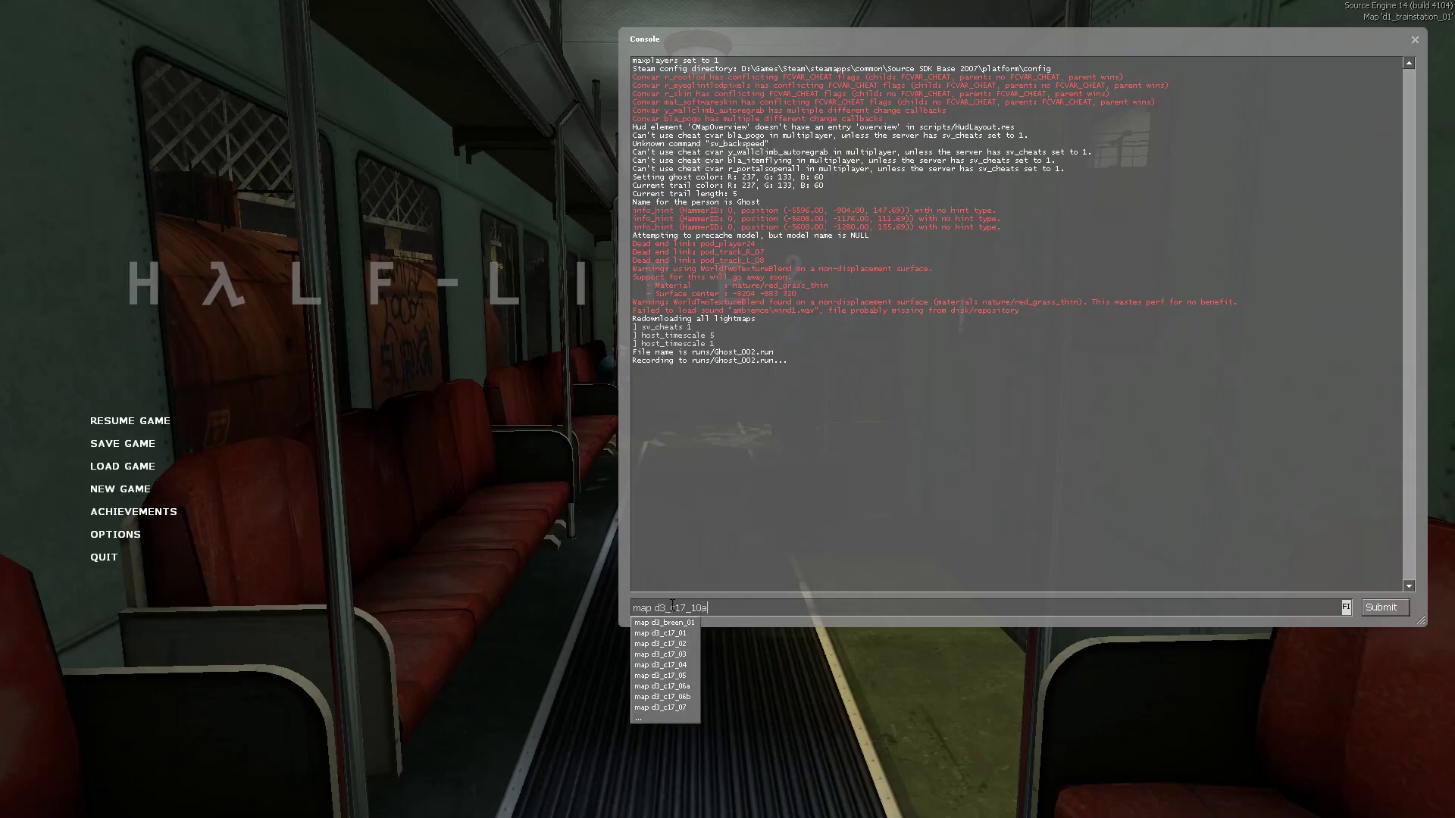
key("Return")
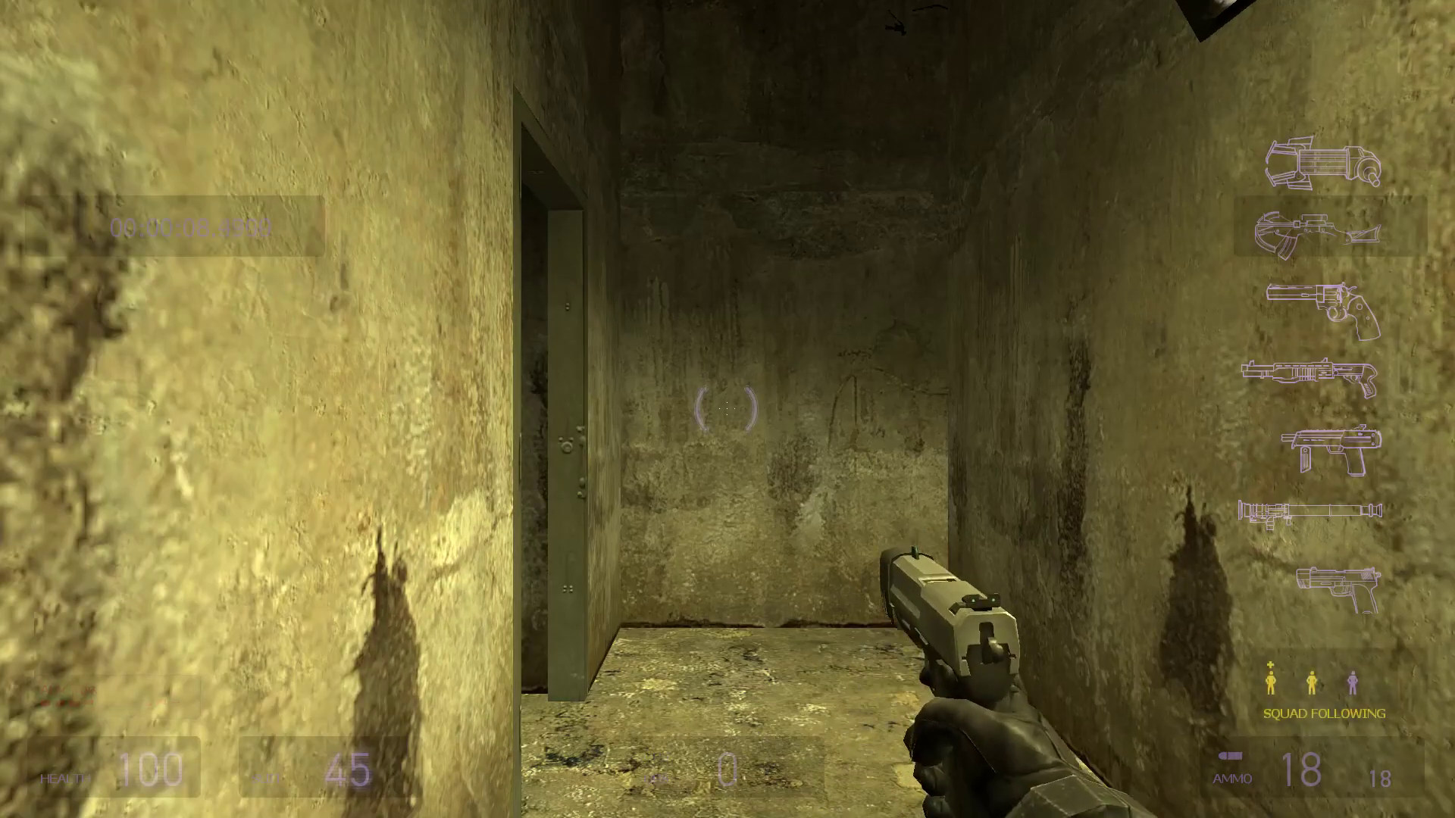
- Cross the courtyard, bring up the weapon selection and fire at the Combine soldier to check the HUD font in combat
key("w")
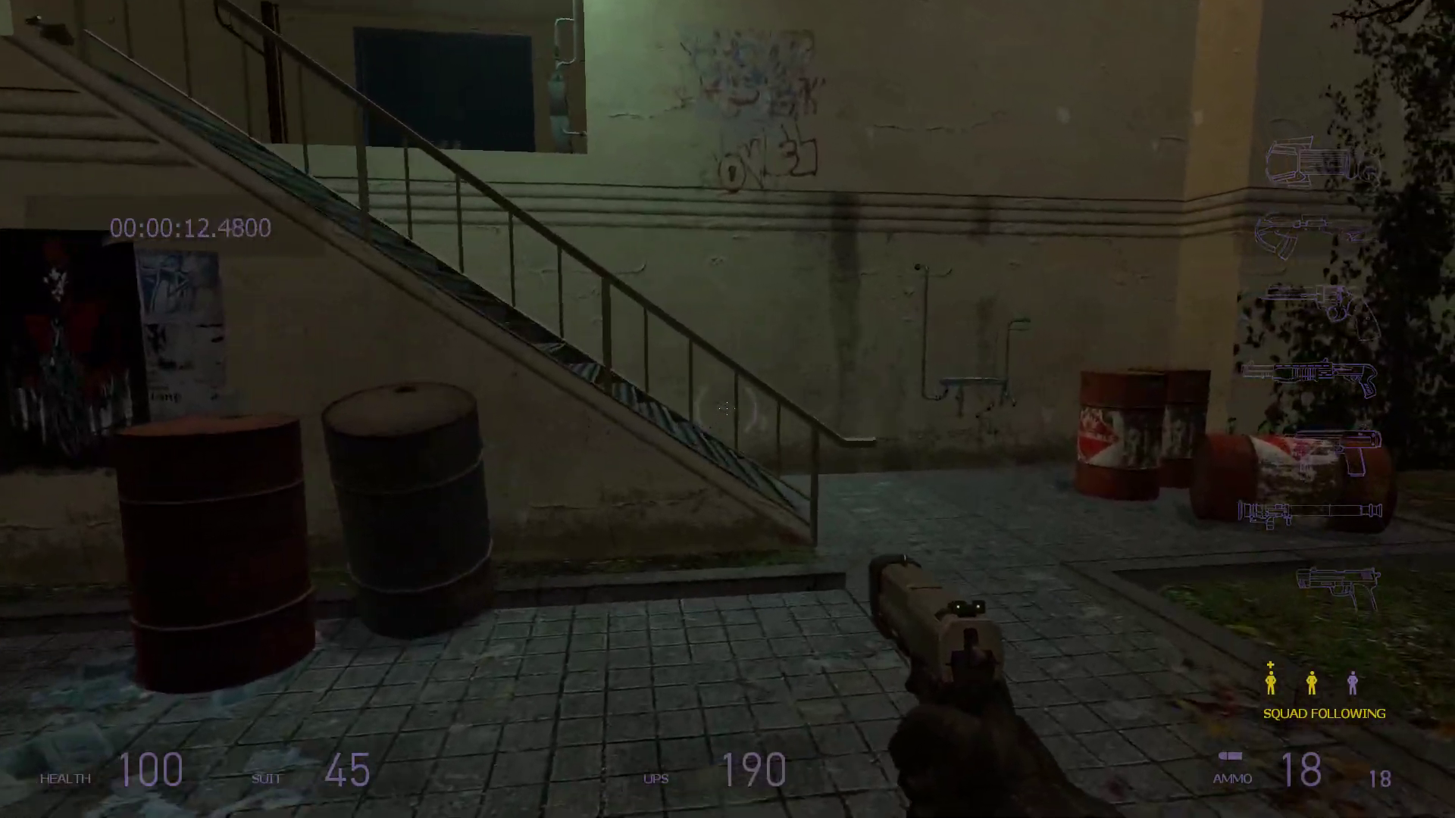
key("4")
key("4")
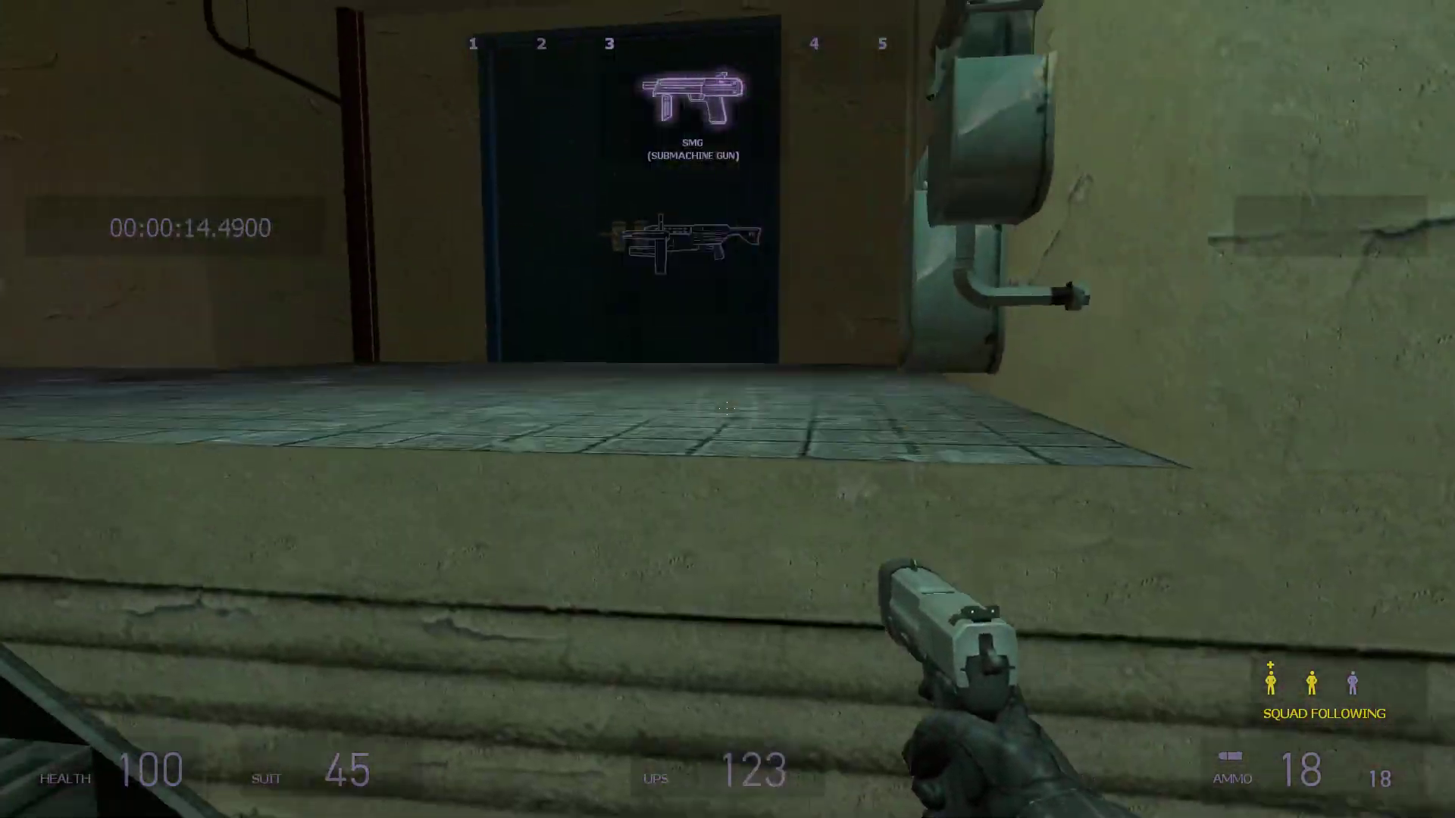
left_click(727, 409)
key("w")
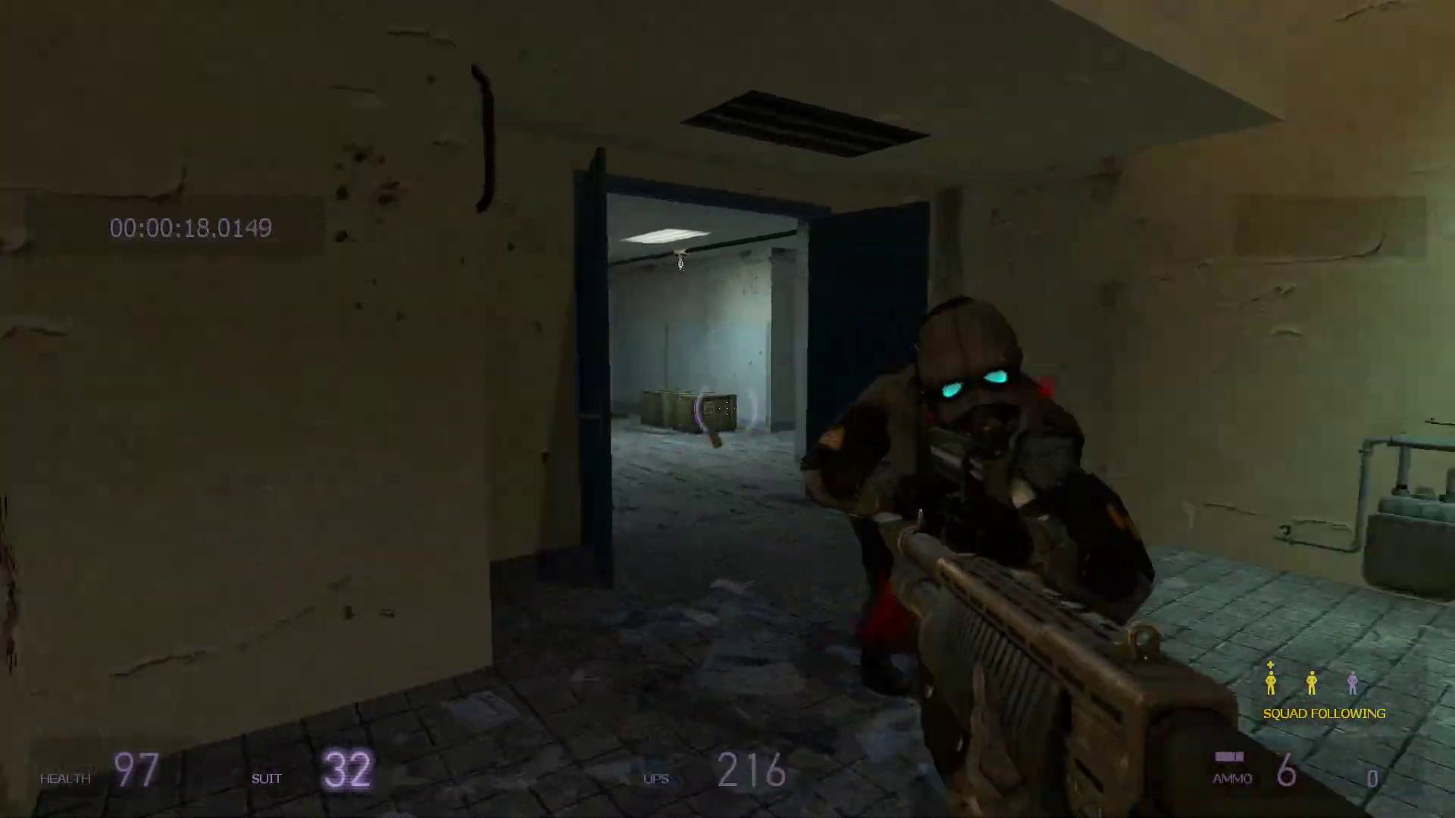
left_click(728, 409)
left_click(727, 409)
key("w")
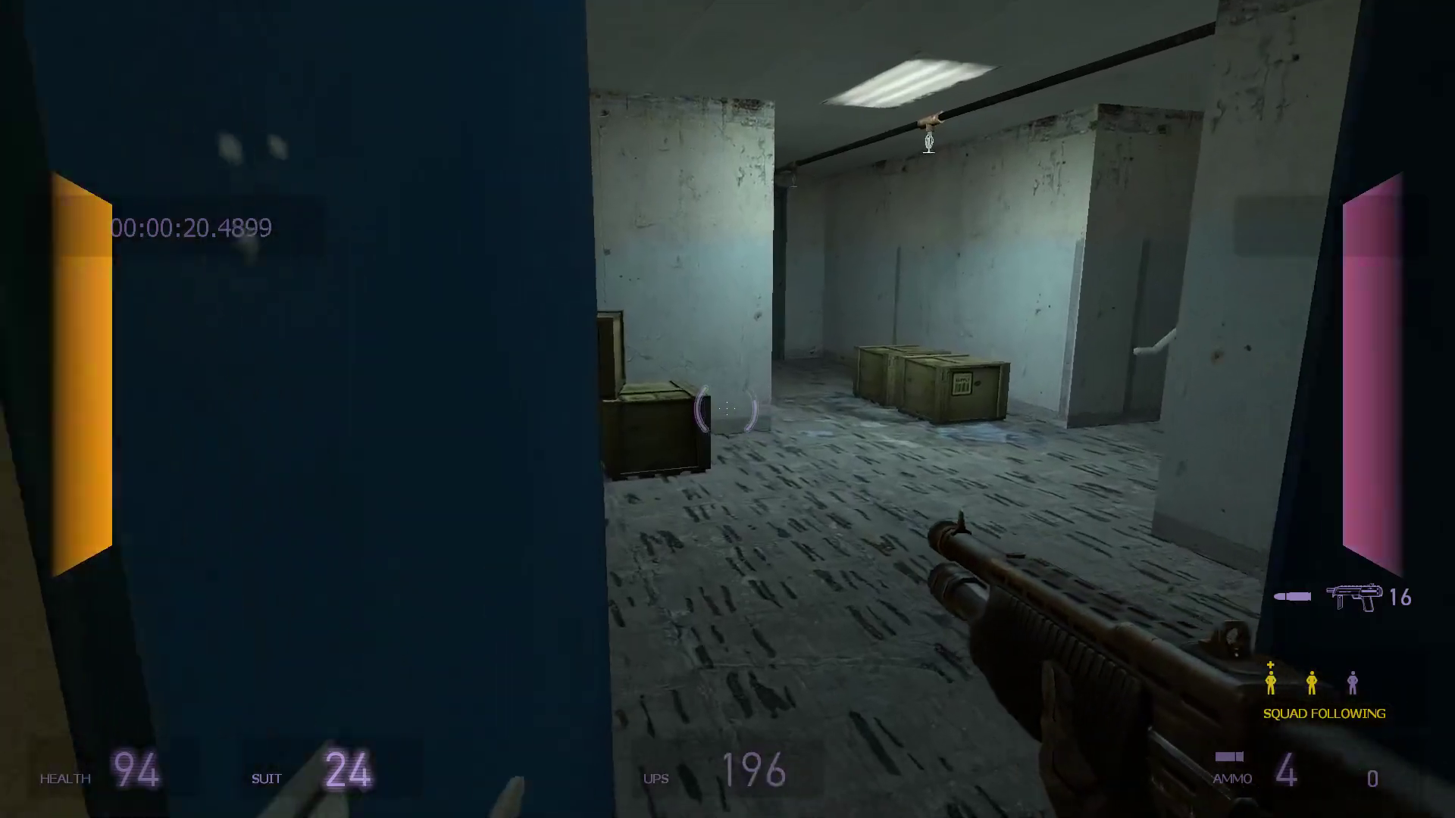
- Scroll through the weapon selection and climb the building's stairs to the upper corridor, examining the HUD numbers and labels
key("1")
key("w")
scroll(727, 409, "down", 3)
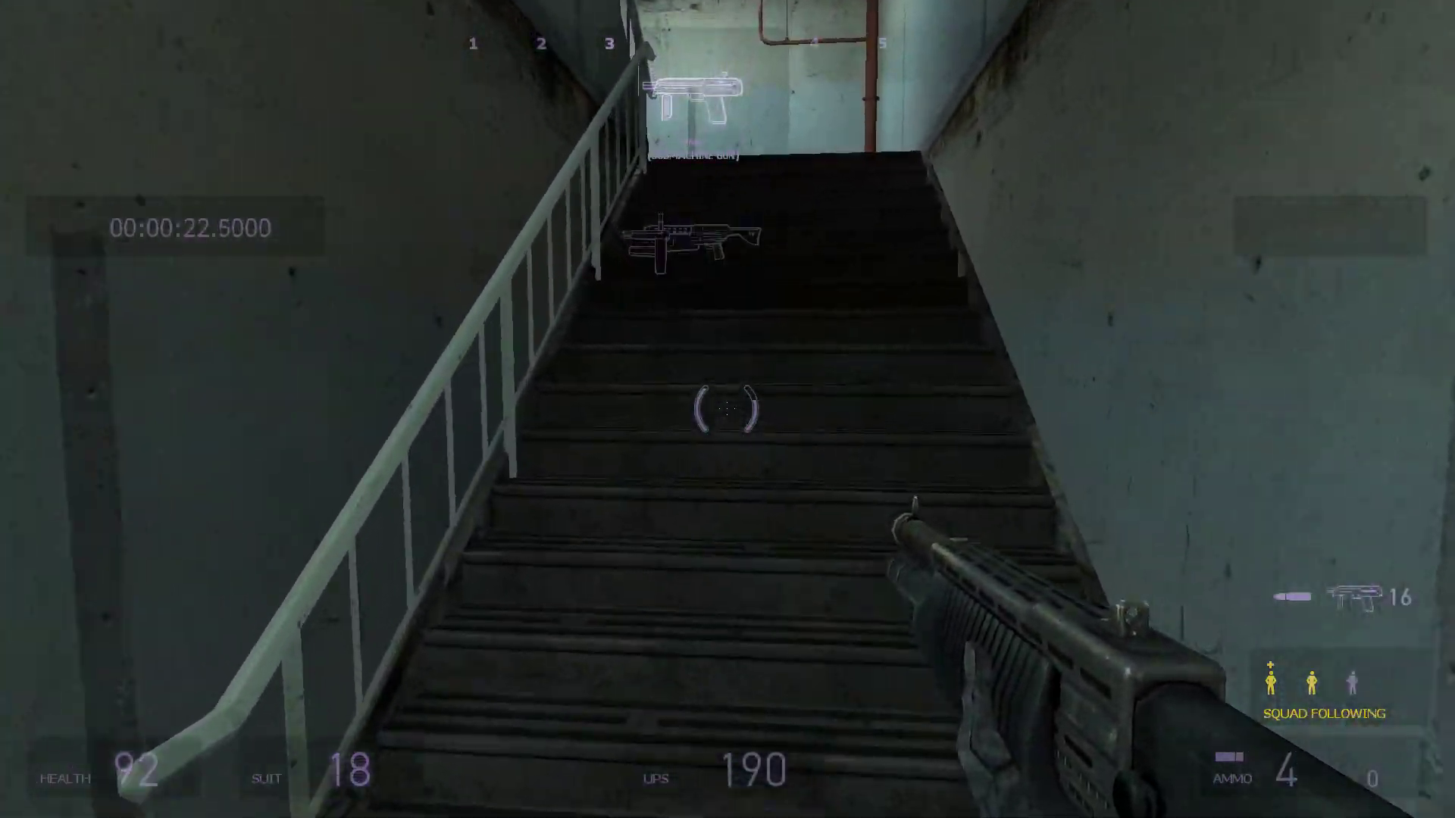
key("w")
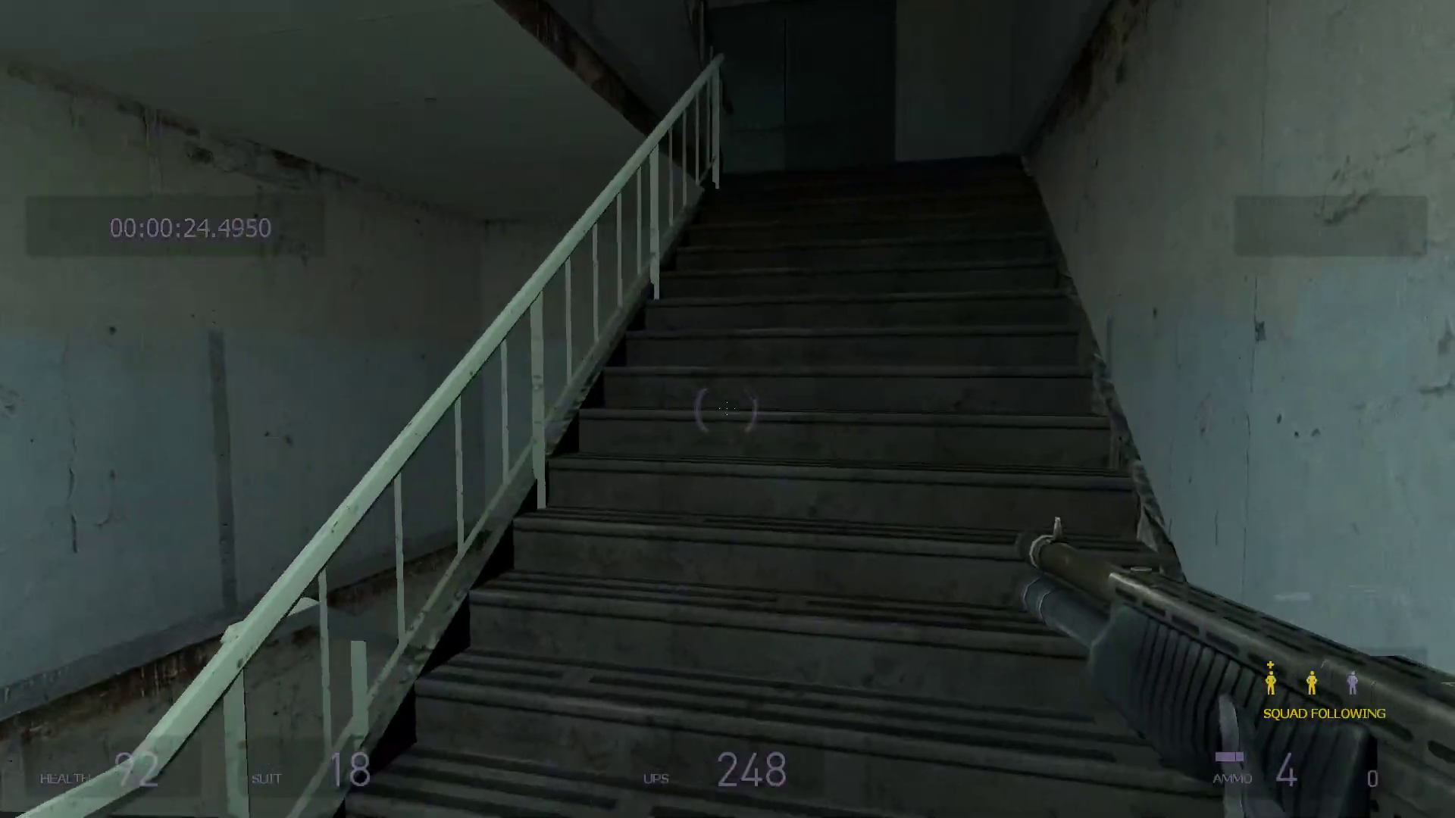
key("w")
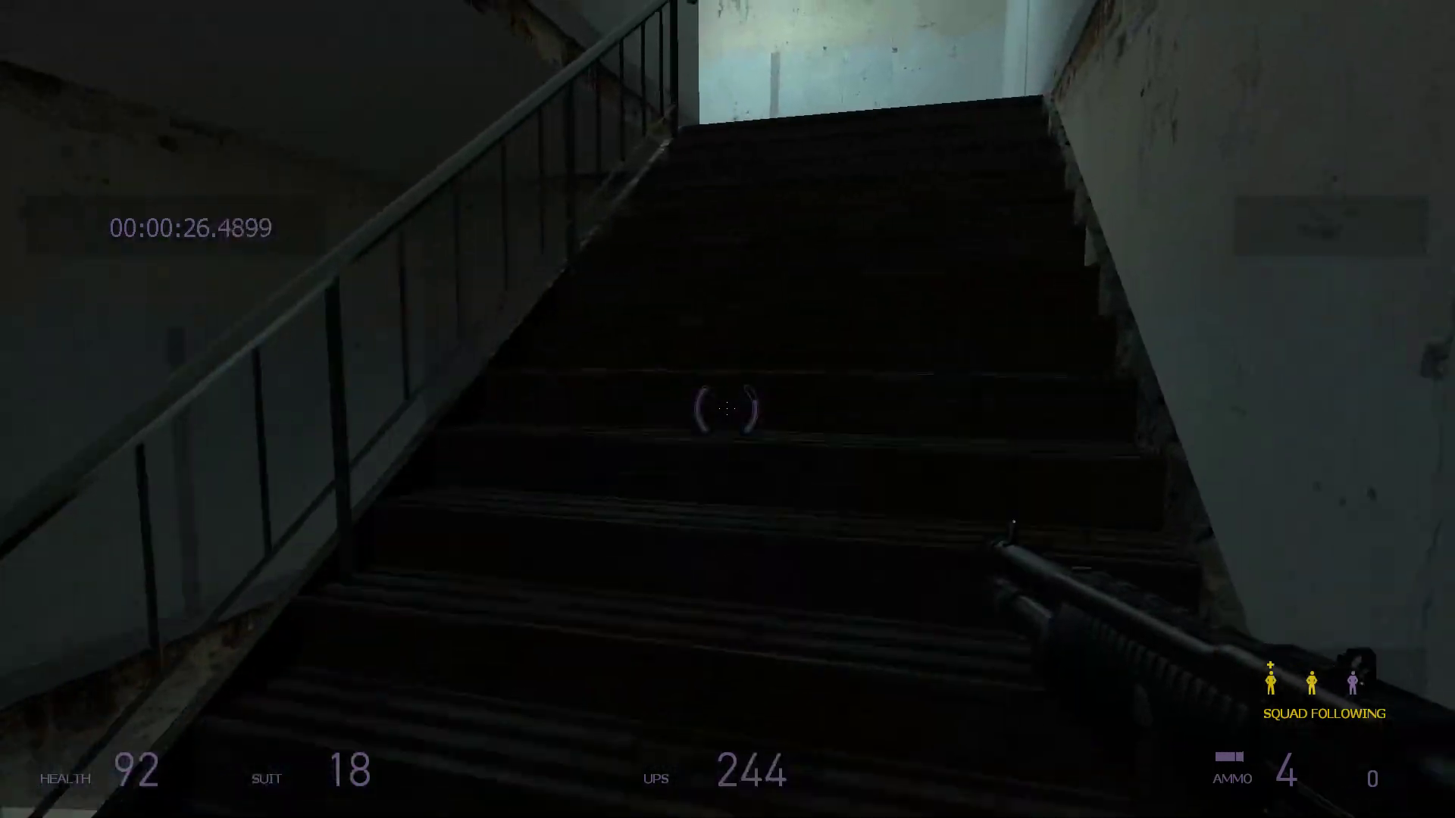
key("w")
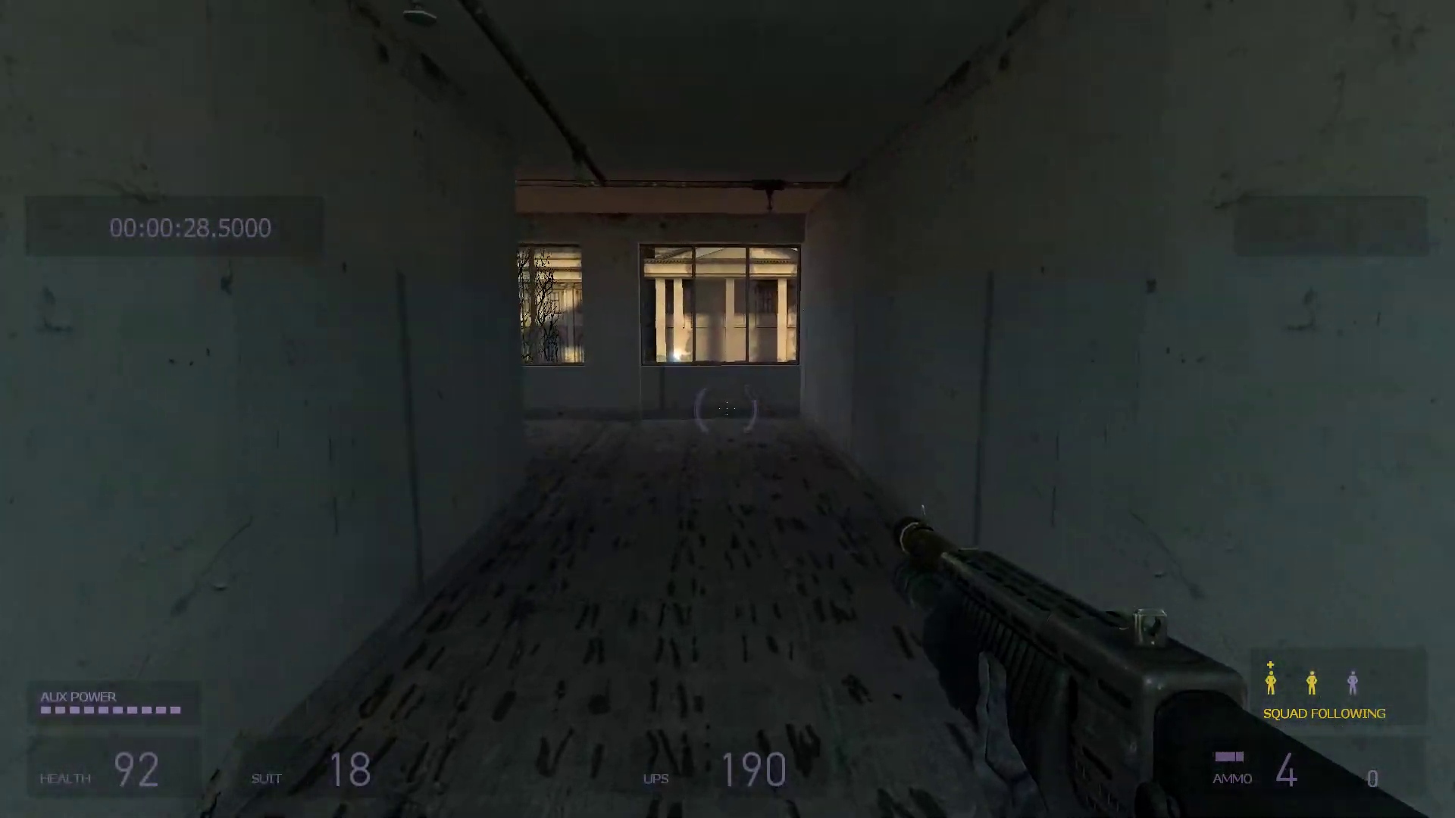